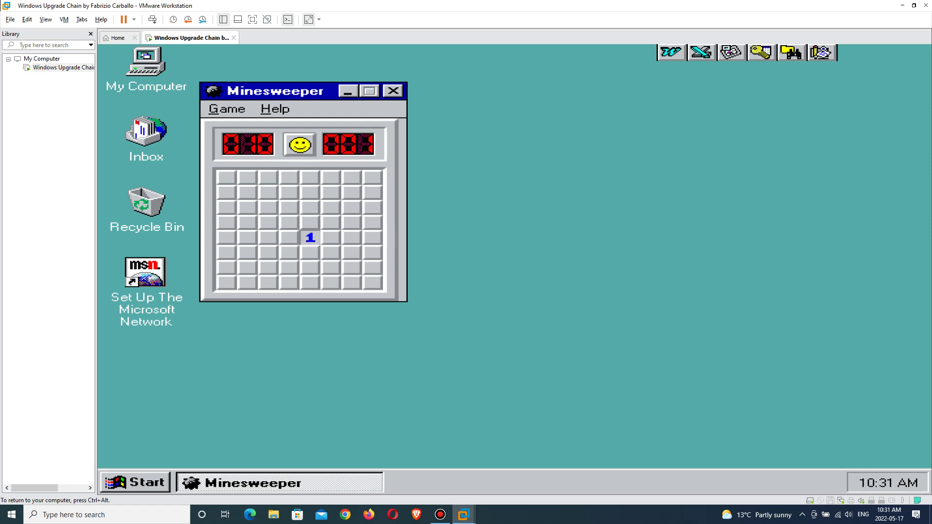
# Step: Reveal two squares until a mine is hit, view About Minesweeper, then close Minesweeper
pyautogui.click(310, 207)
pyautogui.click(290, 208)
pyautogui.click(275, 109)
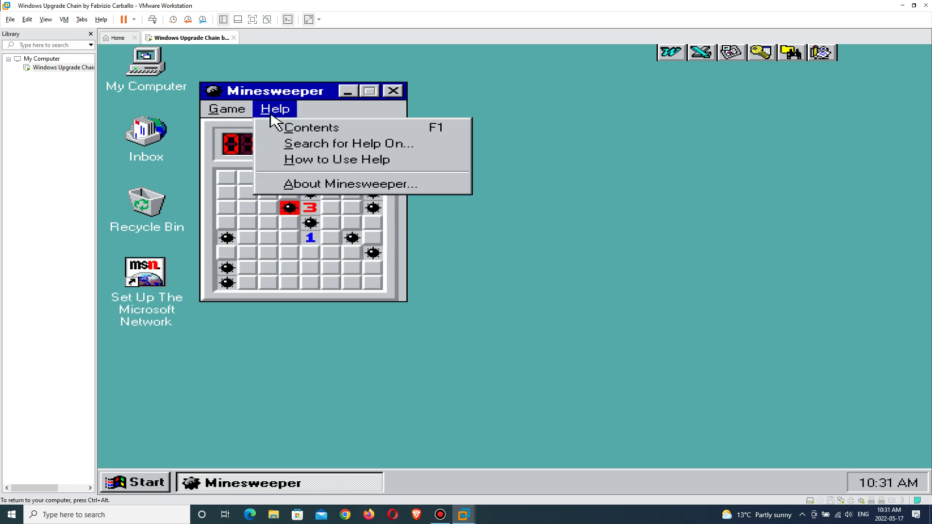
pyautogui.click(334, 184)
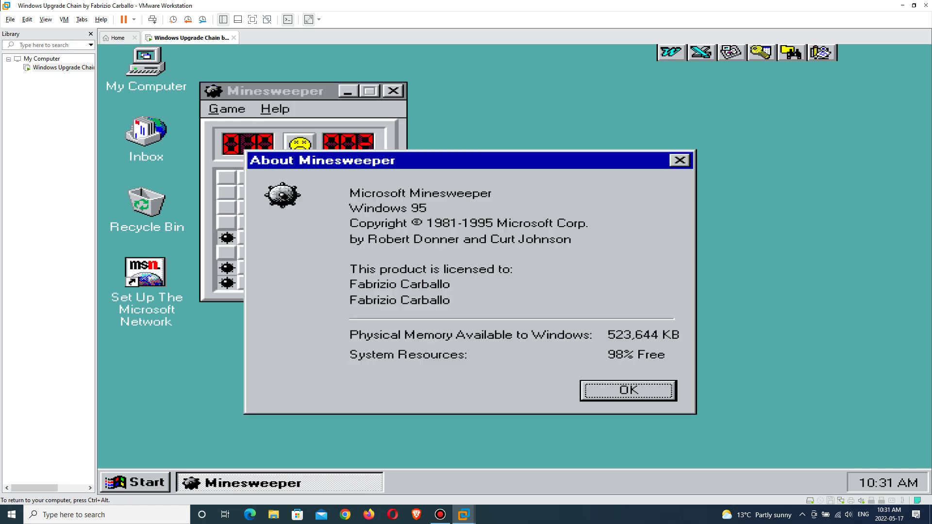
pyautogui.click(614, 392)
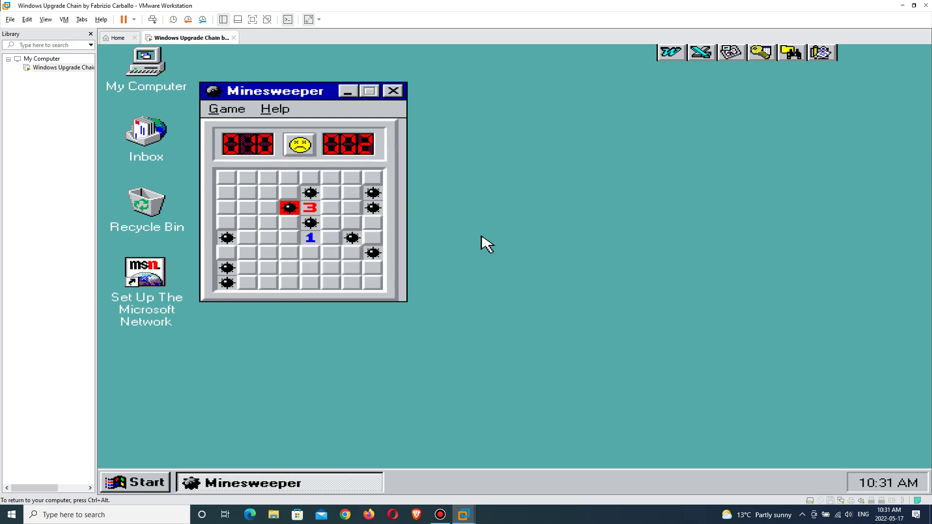
pyautogui.click(393, 91)
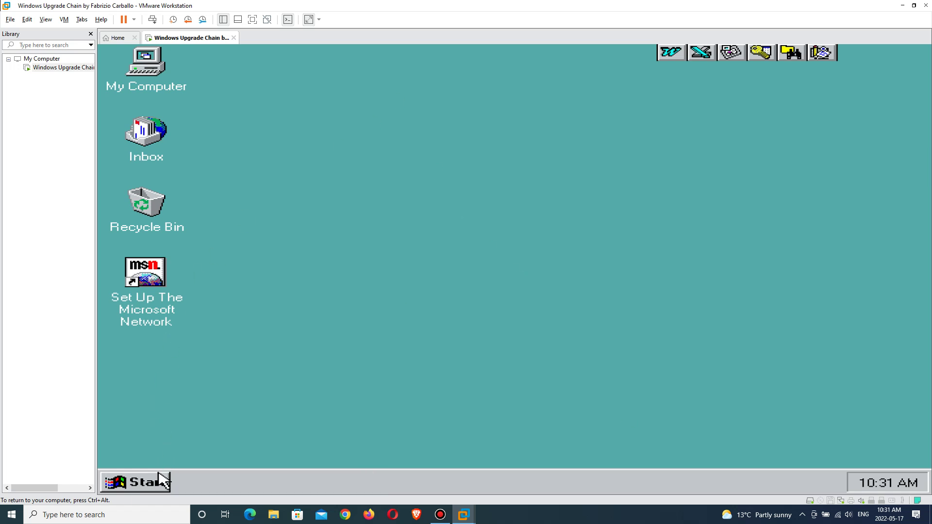
# Step: Launch Reversi from Start > Programs > Accessories > Games and maximize its window
pyautogui.click(161, 483)
pyautogui.moveTo(287, 278)
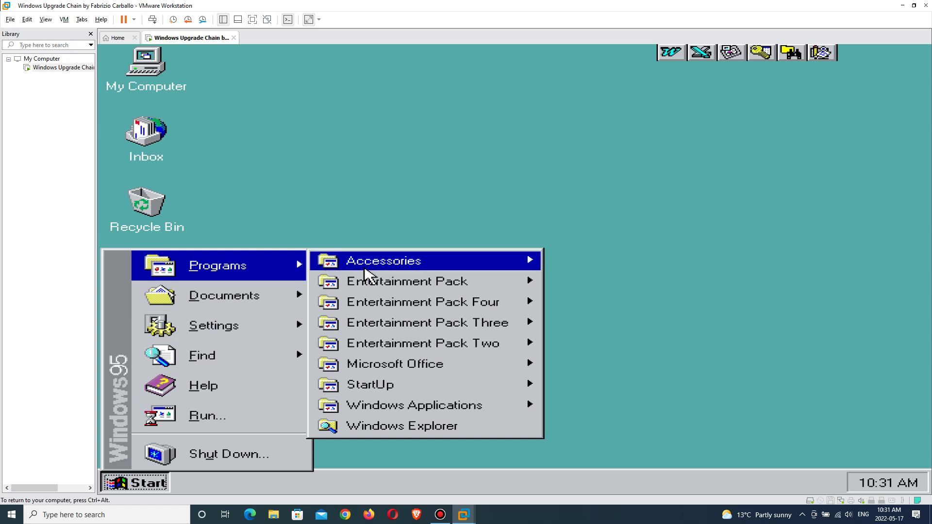
pyautogui.moveTo(488, 284)
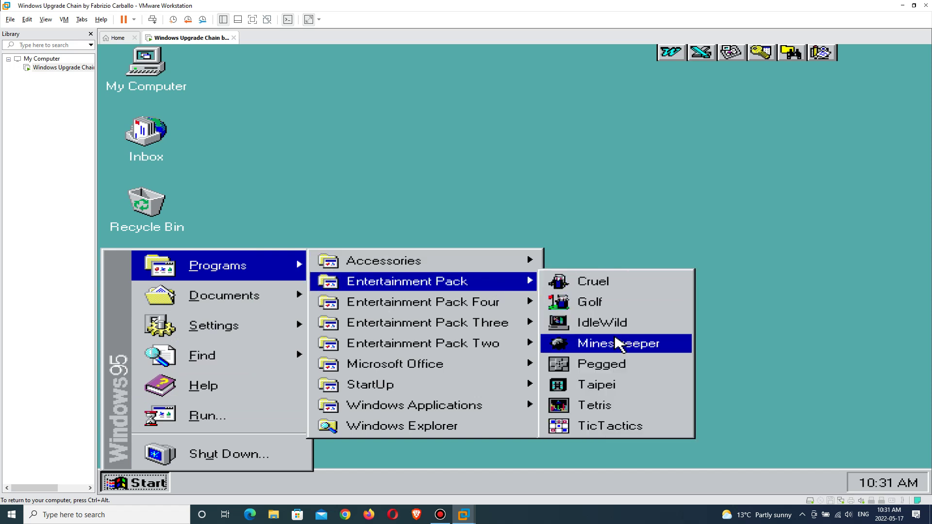
pyautogui.moveTo(510, 261)
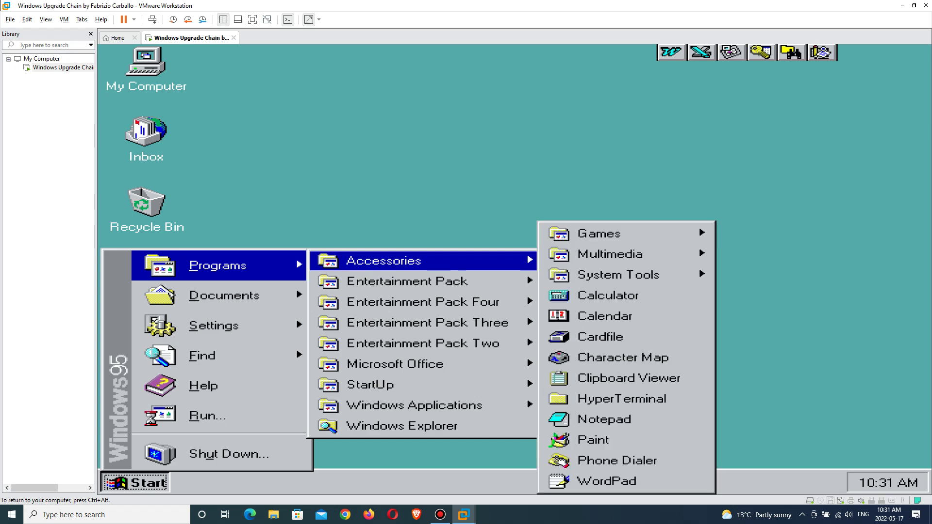
pyautogui.moveTo(653, 254)
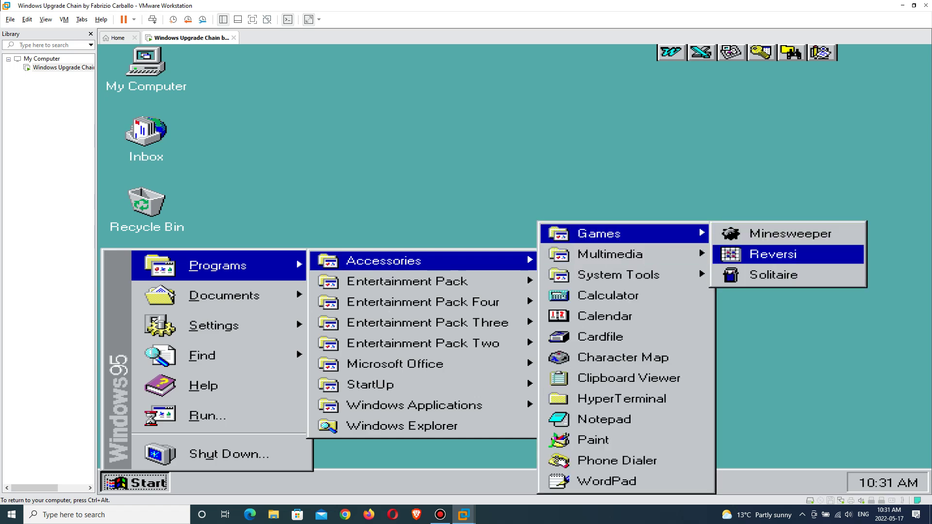
pyautogui.click(769, 256)
pyautogui.click(592, 144)
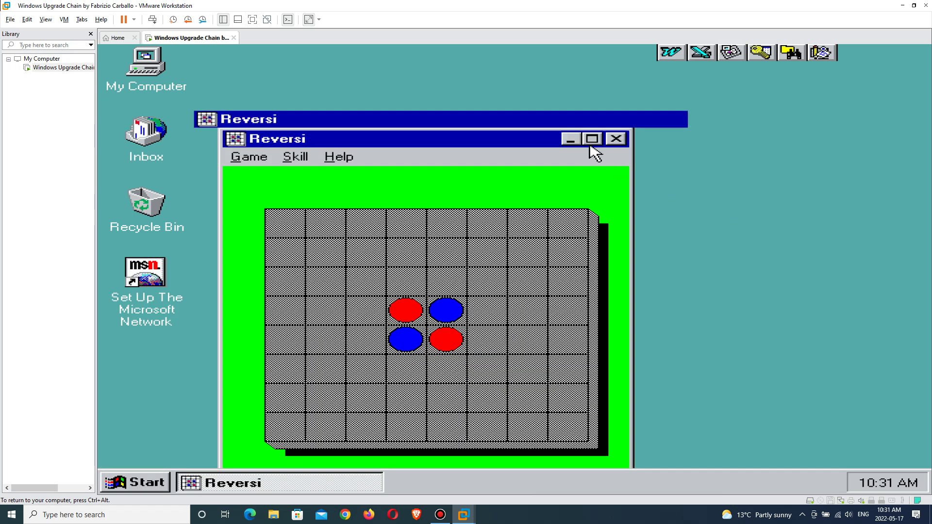
# Step: Play red discs across the centre, right, bottom and left areas of the board
pyautogui.click(529, 206)
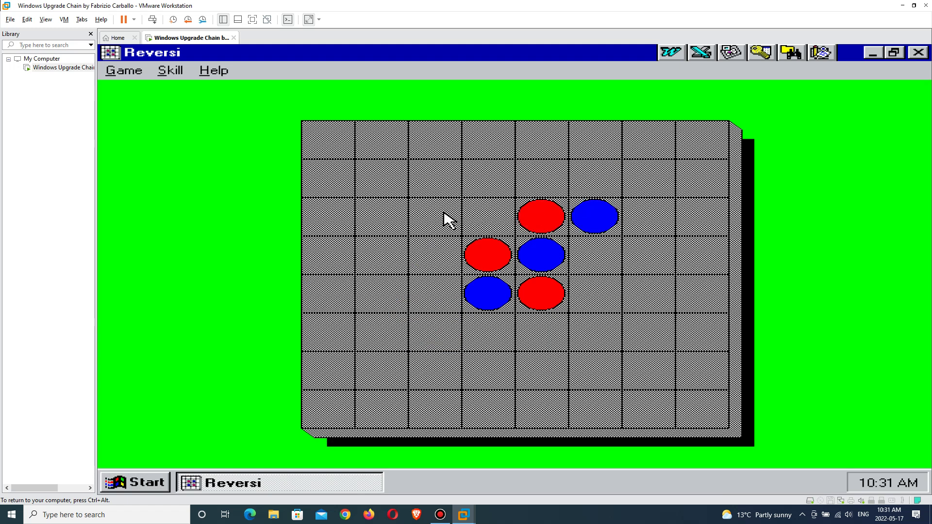
pyautogui.click(445, 303)
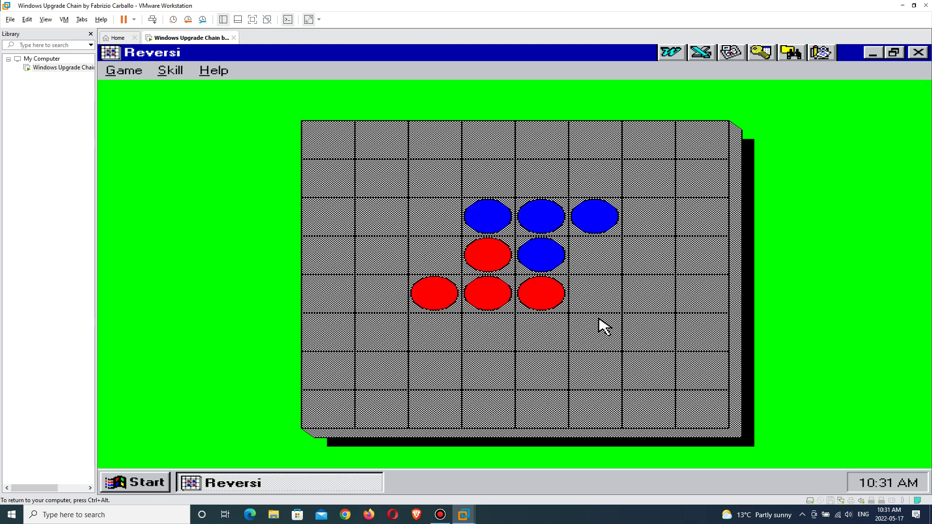
pyautogui.click(601, 257)
pyautogui.click(648, 287)
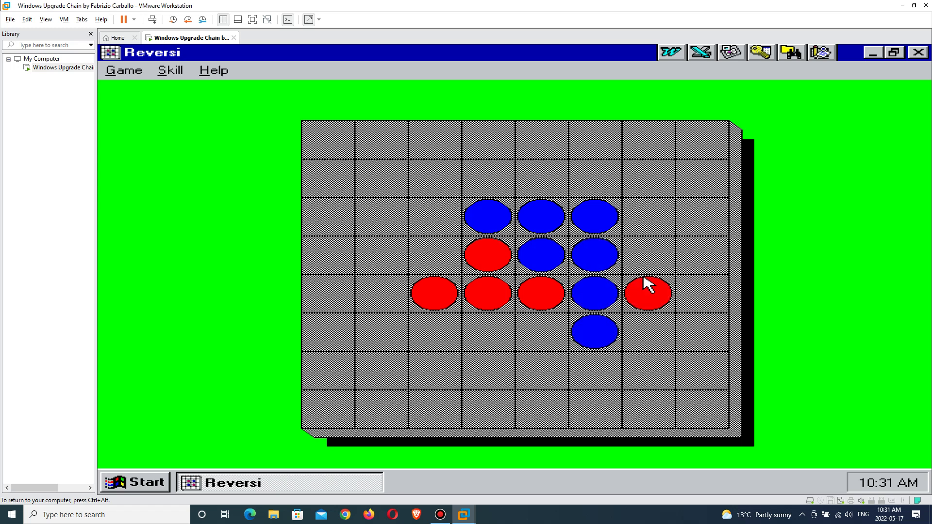
pyautogui.click(644, 240)
pyautogui.click(644, 212)
pyautogui.click(685, 304)
pyautogui.click(653, 335)
pyautogui.click(650, 361)
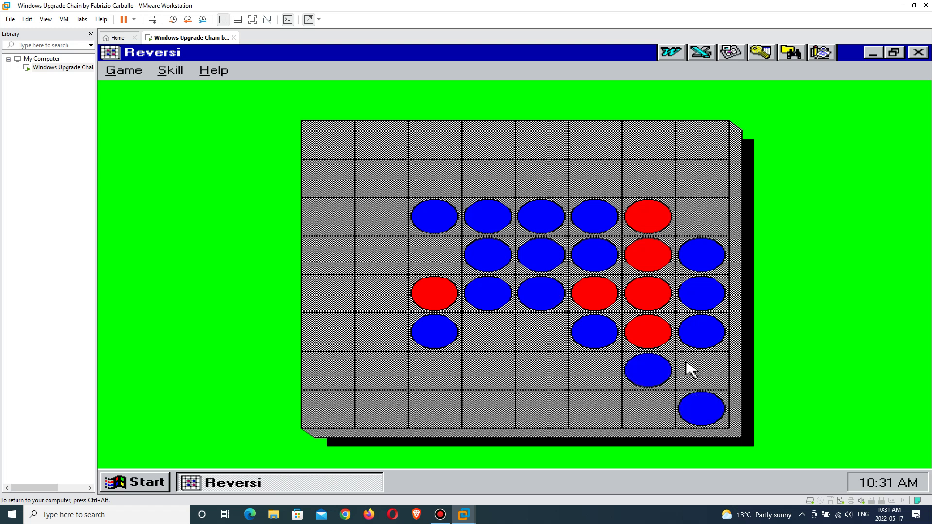
pyautogui.click(662, 403)
pyautogui.click(594, 373)
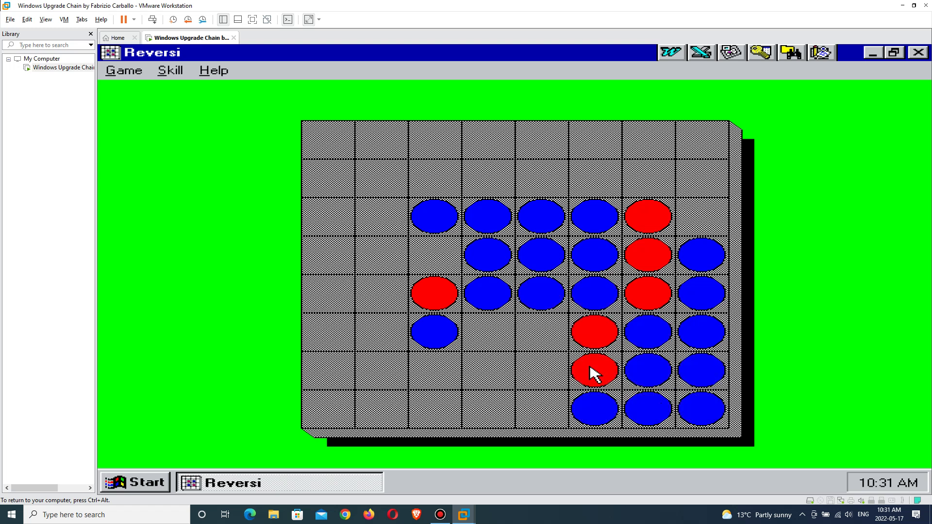
pyautogui.click(546, 332)
pyautogui.click(541, 369)
pyautogui.click(484, 369)
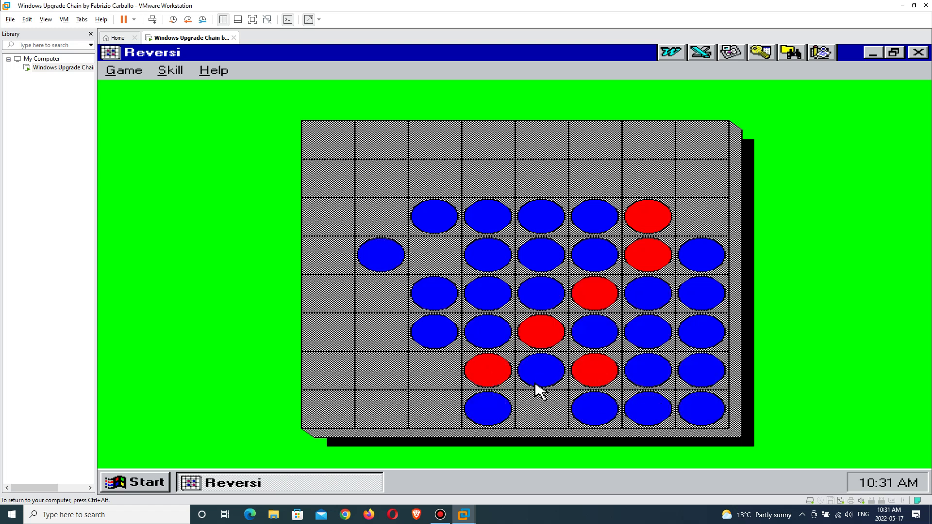
pyautogui.click(550, 401)
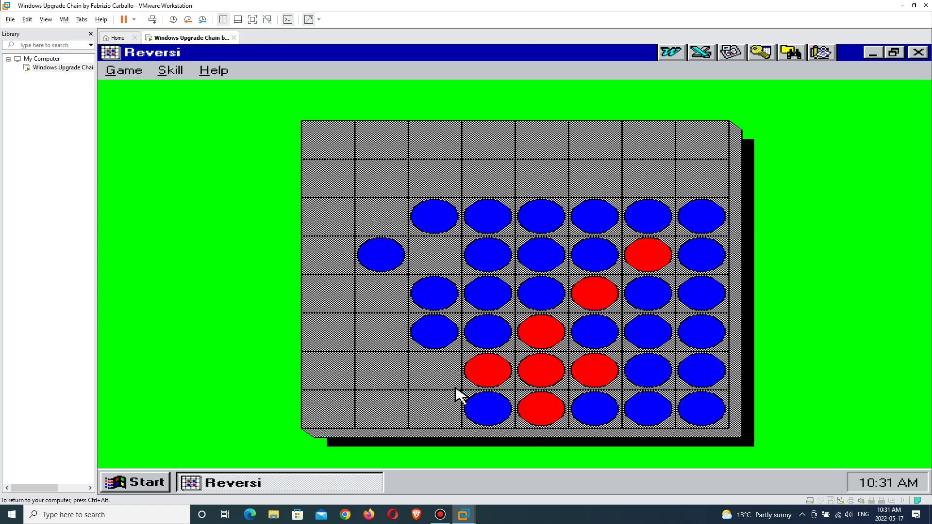
pyautogui.click(438, 255)
pyautogui.click(394, 293)
pyautogui.click(392, 328)
pyautogui.click(396, 376)
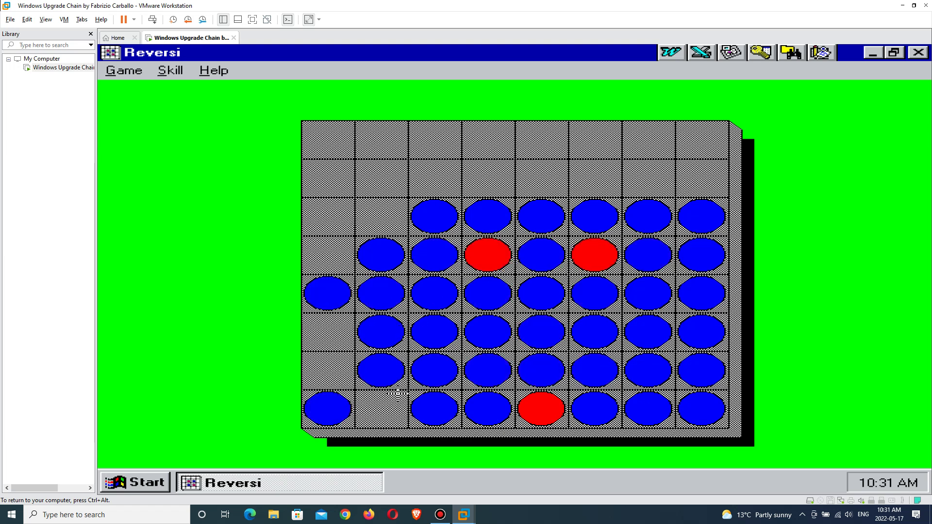
pyautogui.click(398, 390)
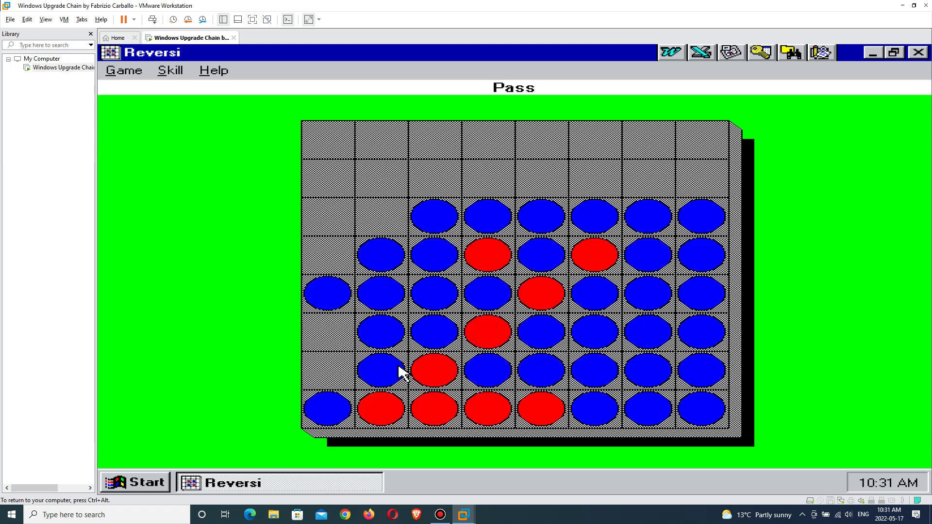
pyautogui.click(367, 216)
pyautogui.click(328, 218)
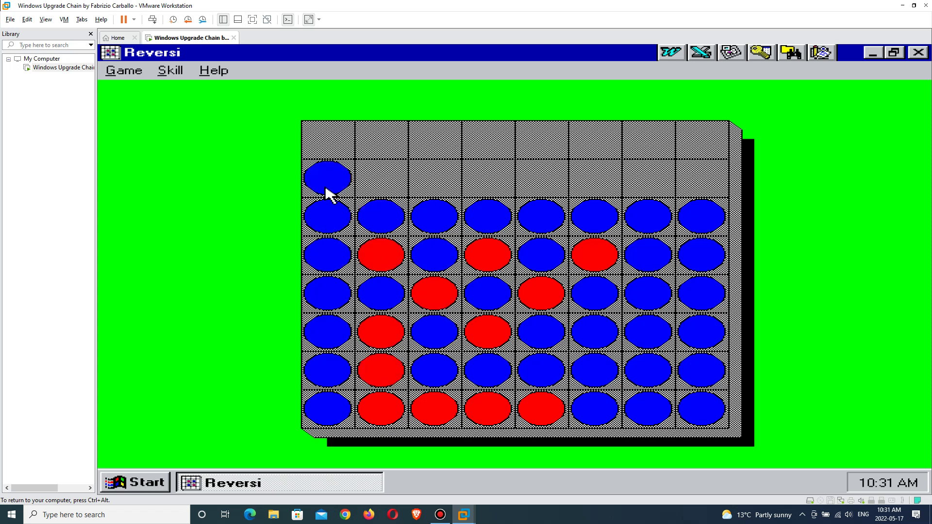
# Step: Play the remaining red discs in rows 1 and 2, ending the game lost by 22
pyautogui.click(405, 182)
pyautogui.click(467, 186)
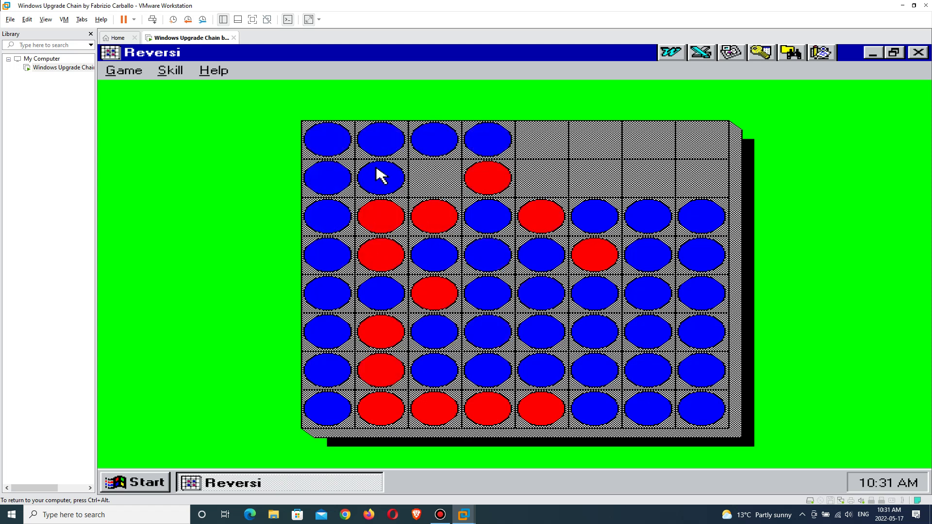
pyautogui.click(662, 173)
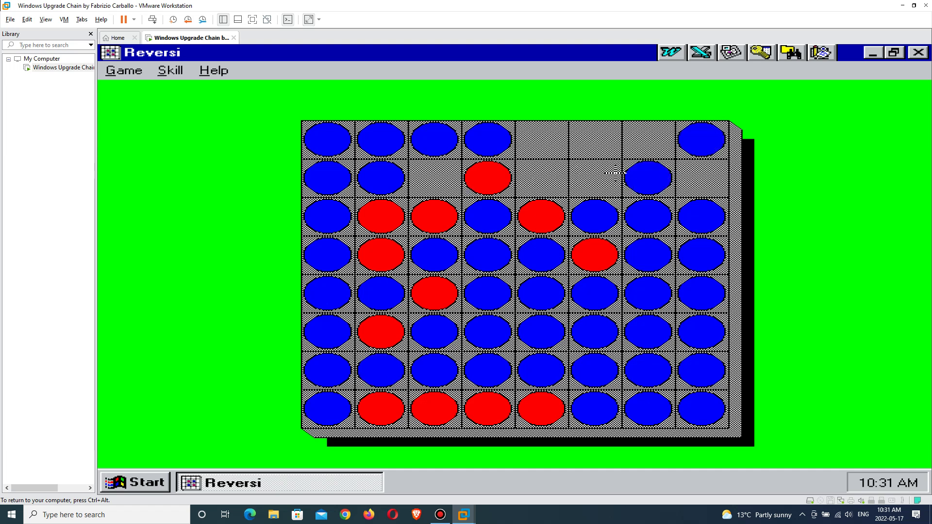
pyautogui.click(570, 175)
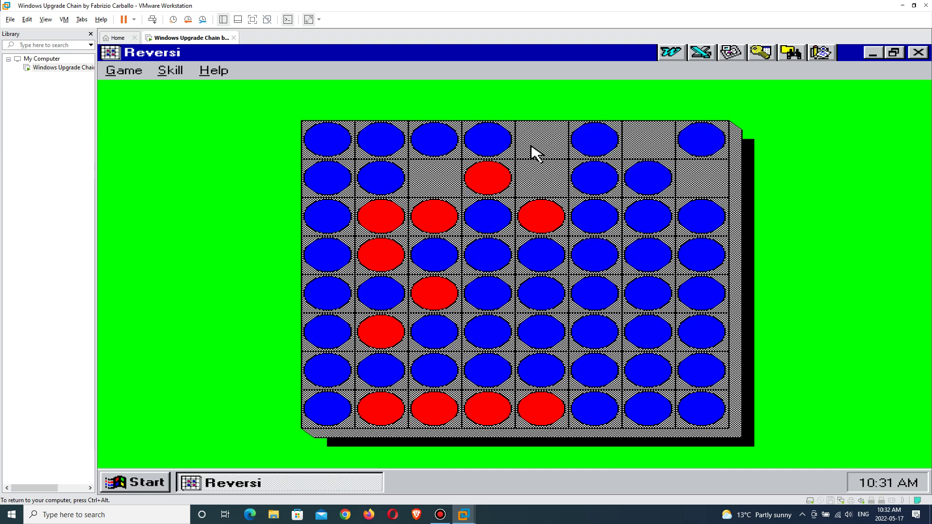
pyautogui.click(638, 150)
pyautogui.click(718, 182)
pyautogui.click(432, 181)
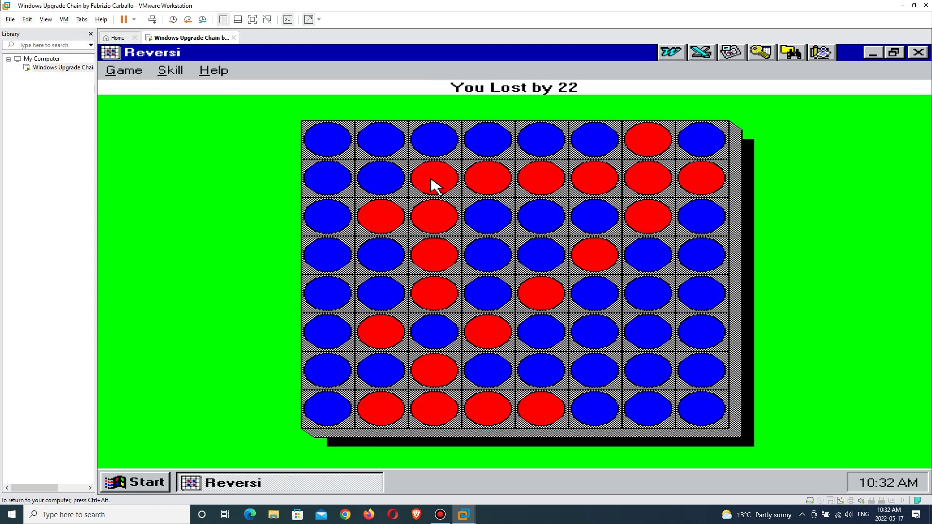
# Step: Check Reversi's About box, dismiss it, and close the game with Alt+F4
pyautogui.click(214, 70)
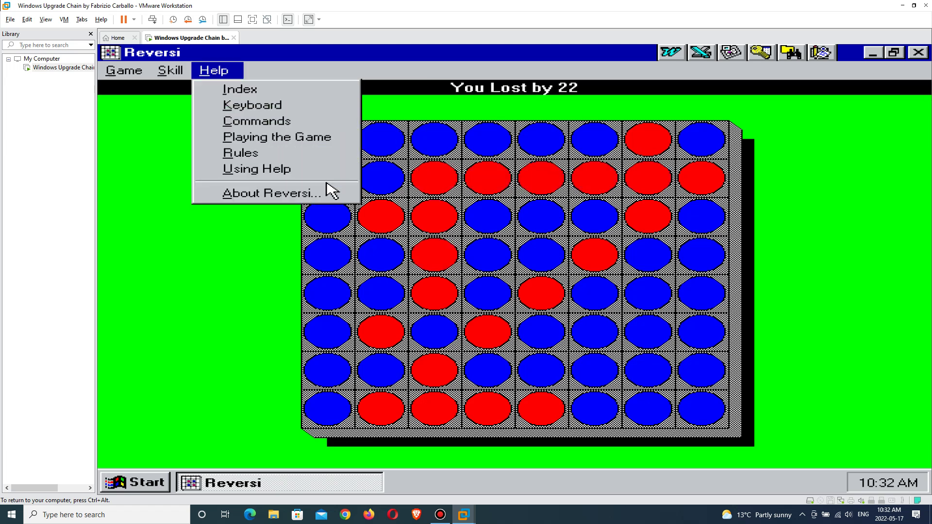
pyautogui.click(272, 193)
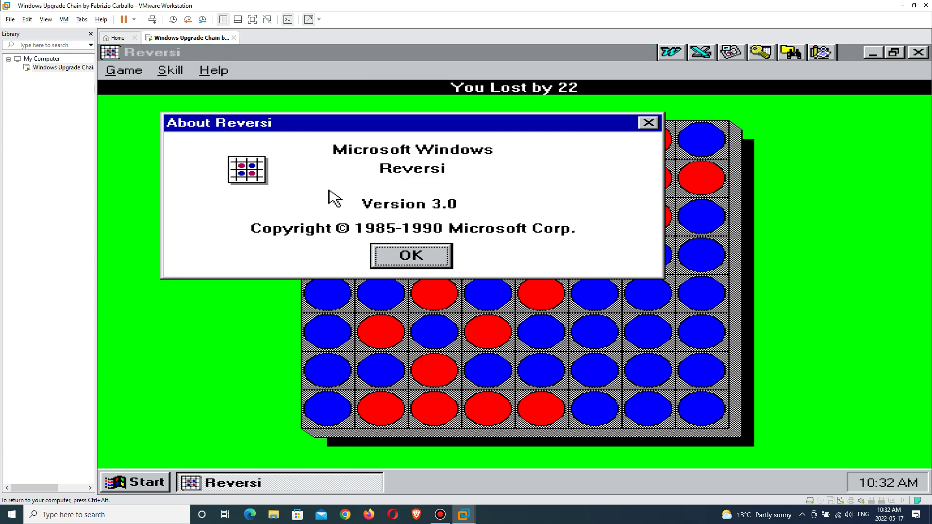
pyautogui.click(403, 257)
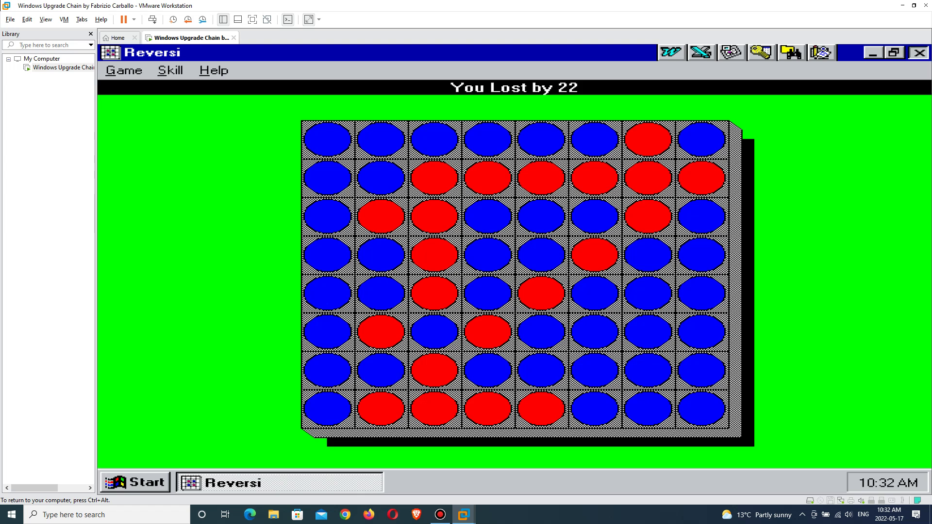
pyautogui.hotkey('alt', 'F4')
# Step: Open My Computer, the Ms-dos_5 (C:) drive and its Windows folder, maximizing the windows
pyautogui.click(138, 482)
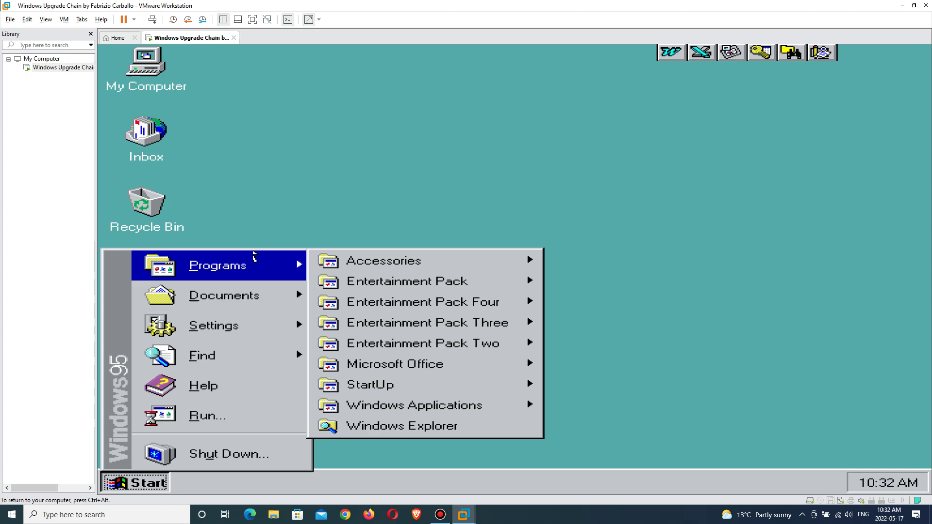
pyautogui.doubleClick(150, 78)
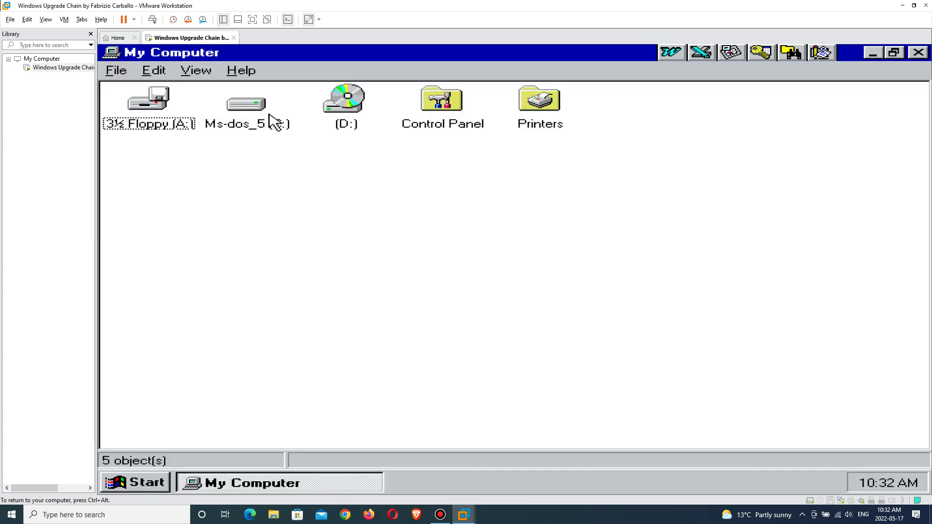
pyautogui.doubleClick(271, 116)
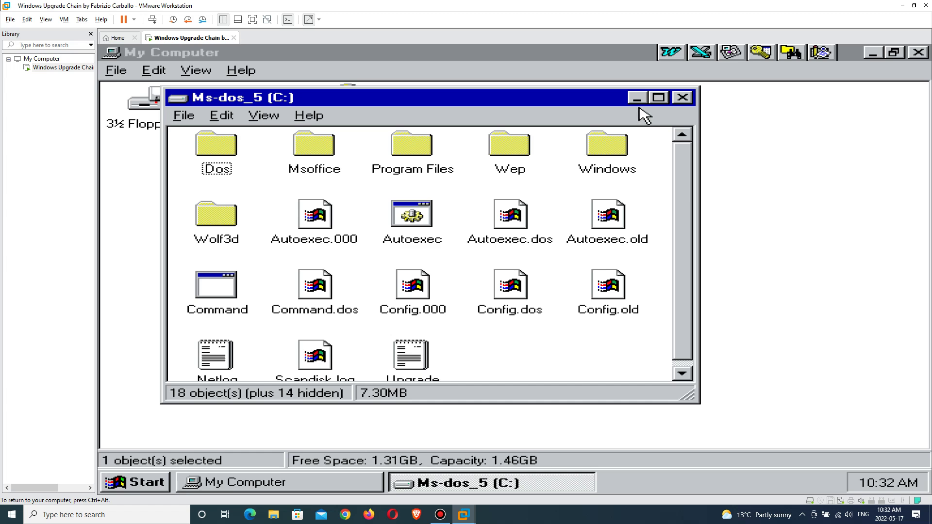
pyautogui.click(659, 98)
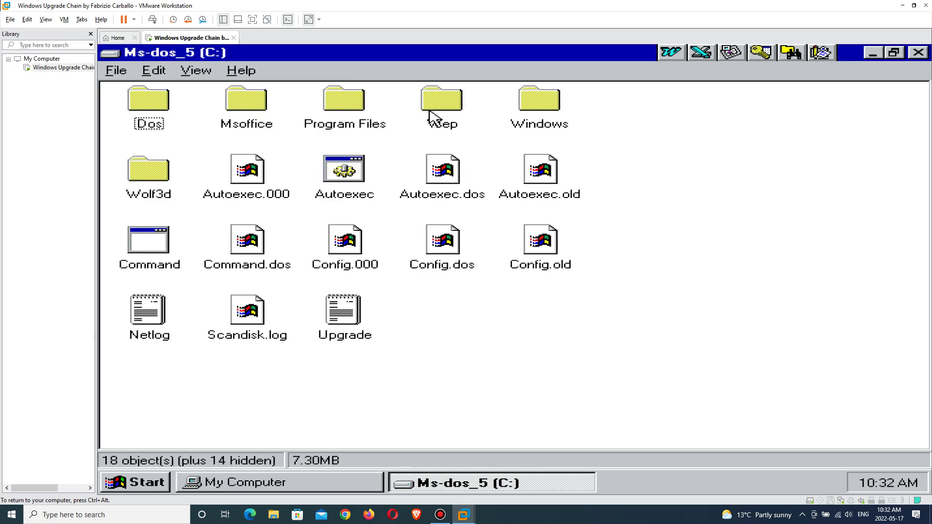
pyautogui.doubleClick(539, 111)
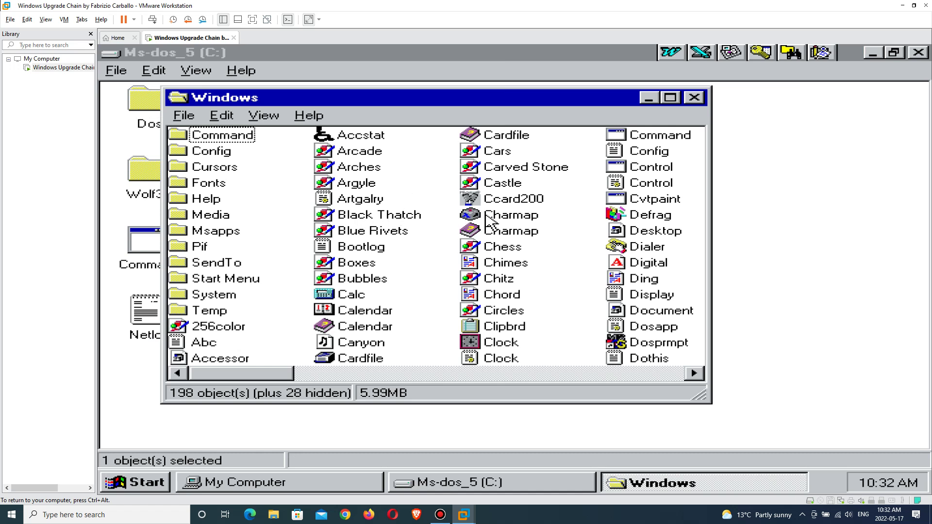
pyautogui.click(490, 221)
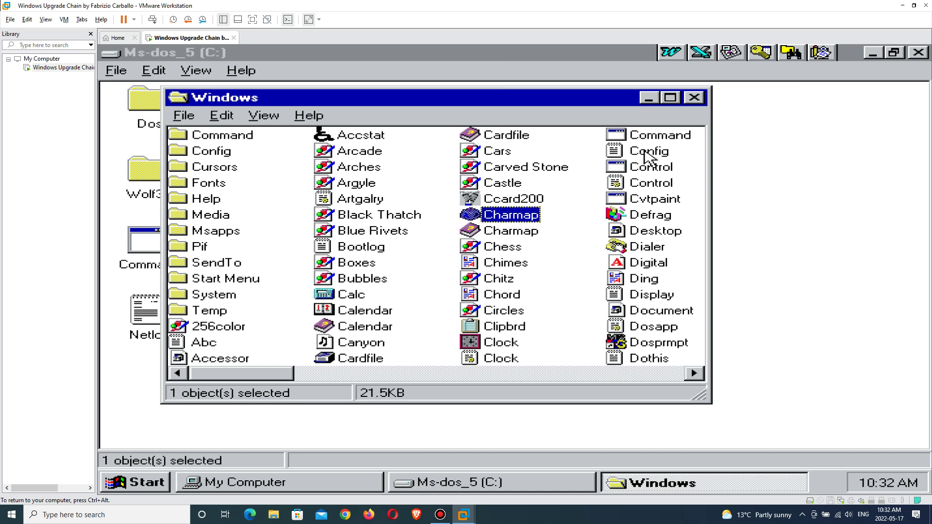
pyautogui.click(670, 99)
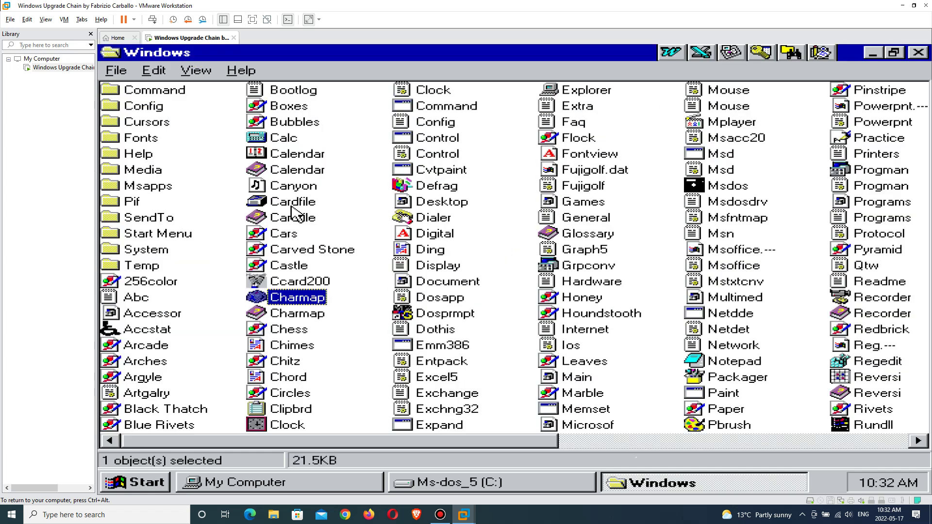
pyautogui.doubleClick(306, 429)
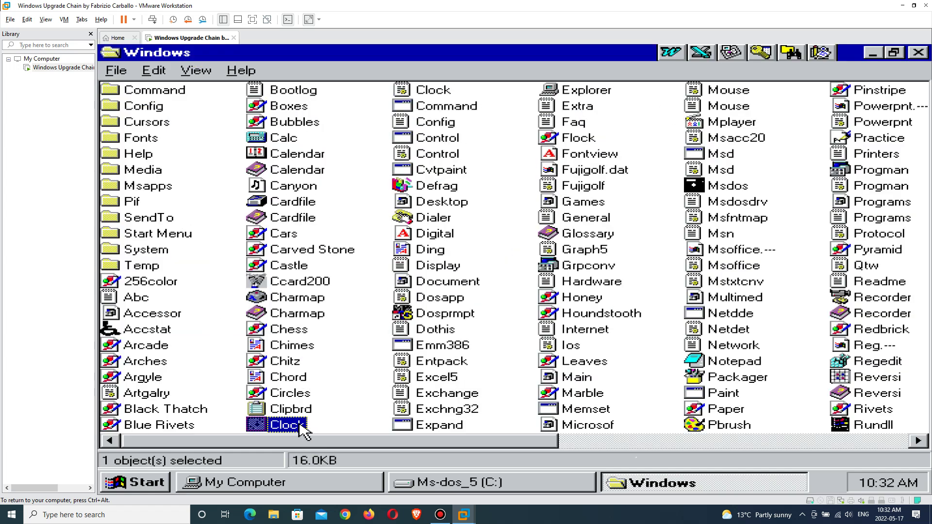
pyautogui.click(134, 71)
pyautogui.click(141, 88)
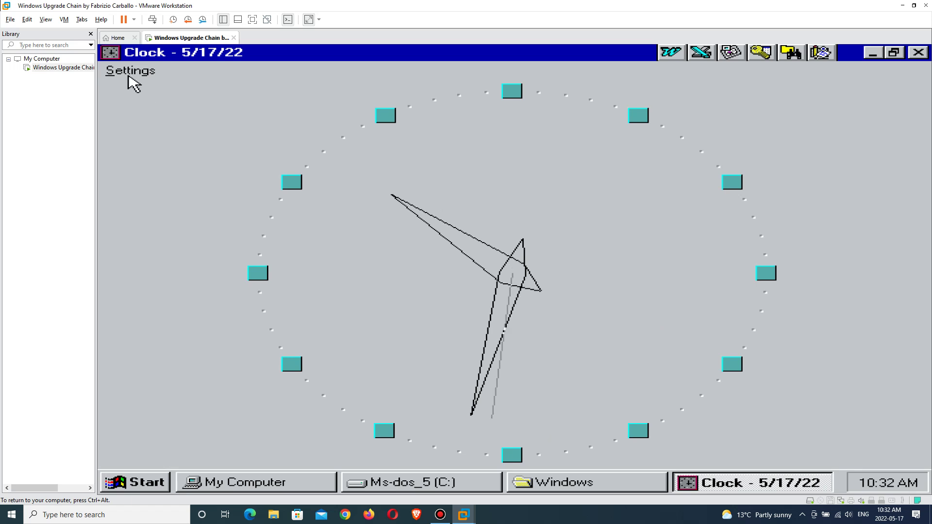
pyautogui.click(128, 76)
pyautogui.click(135, 104)
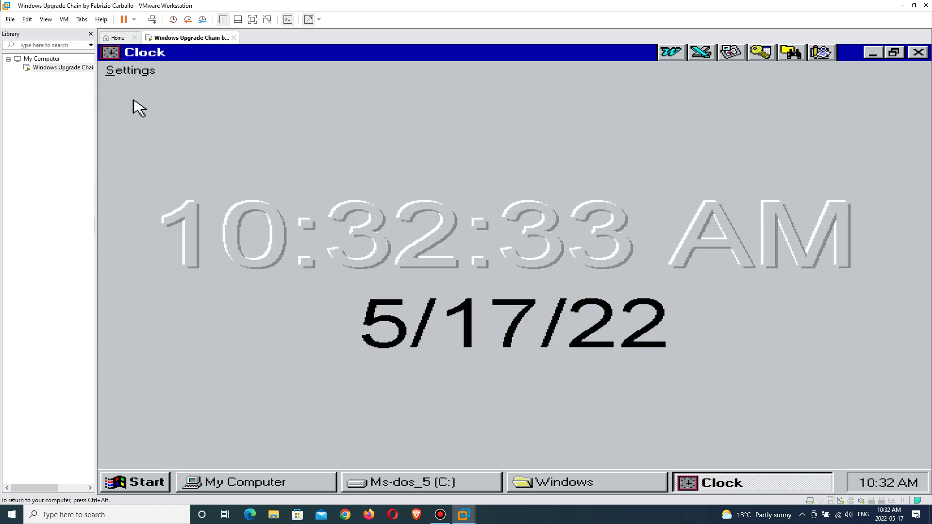
pyautogui.click(134, 72)
pyautogui.click(183, 238)
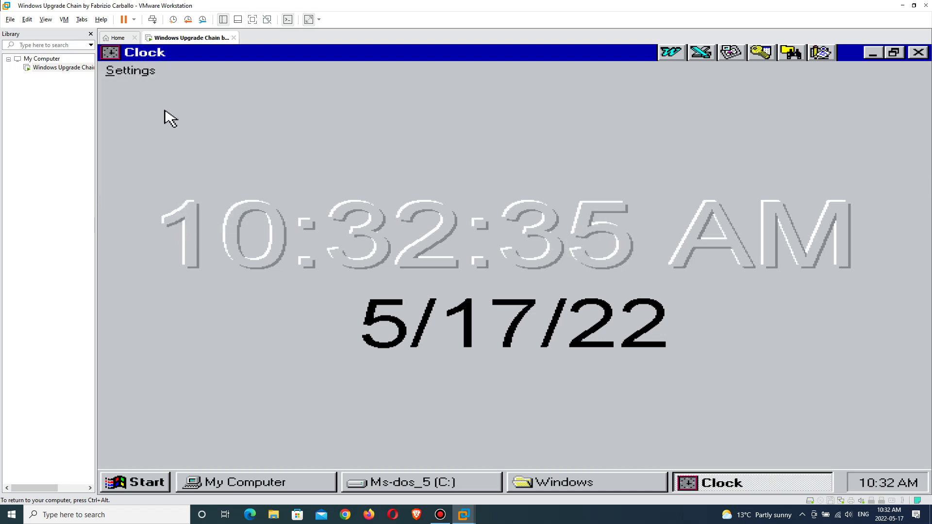
pyautogui.click(143, 72)
pyautogui.click(217, 214)
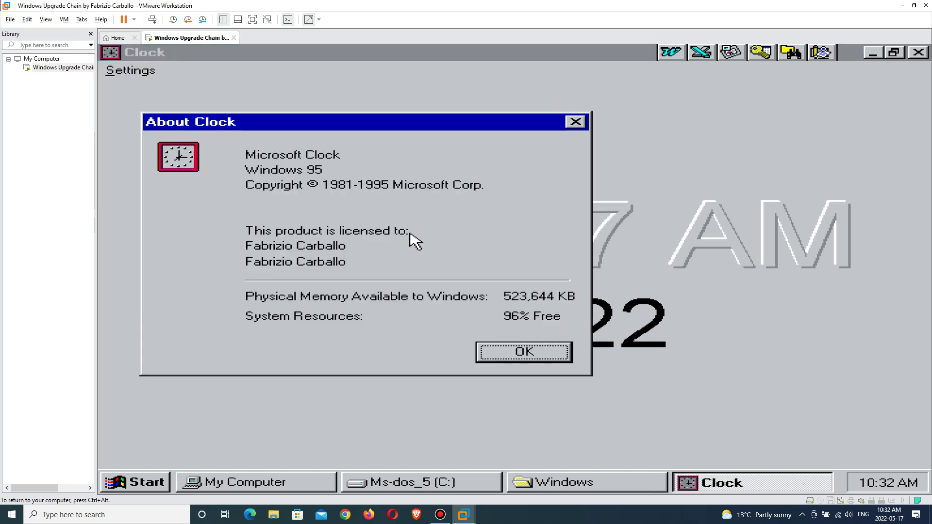
pyautogui.click(486, 350)
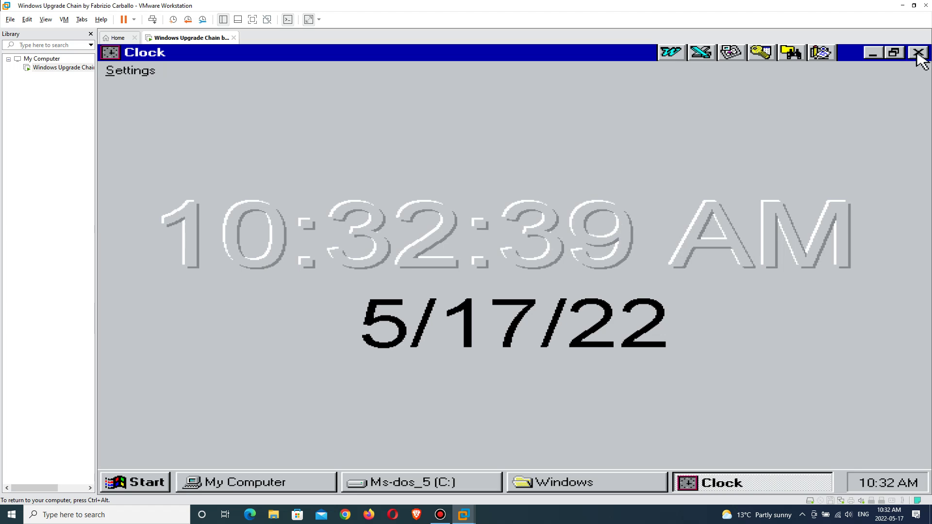
pyautogui.click(918, 52)
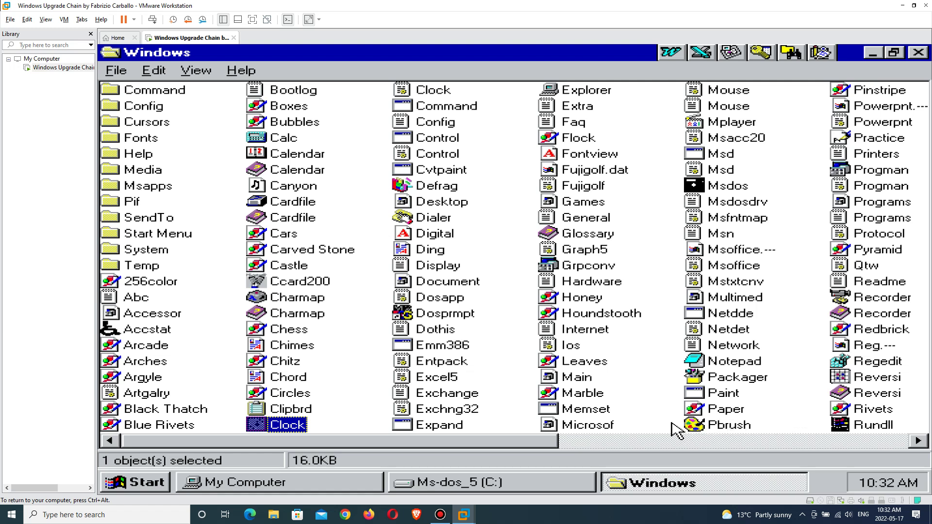
pyautogui.doubleClick(713, 396)
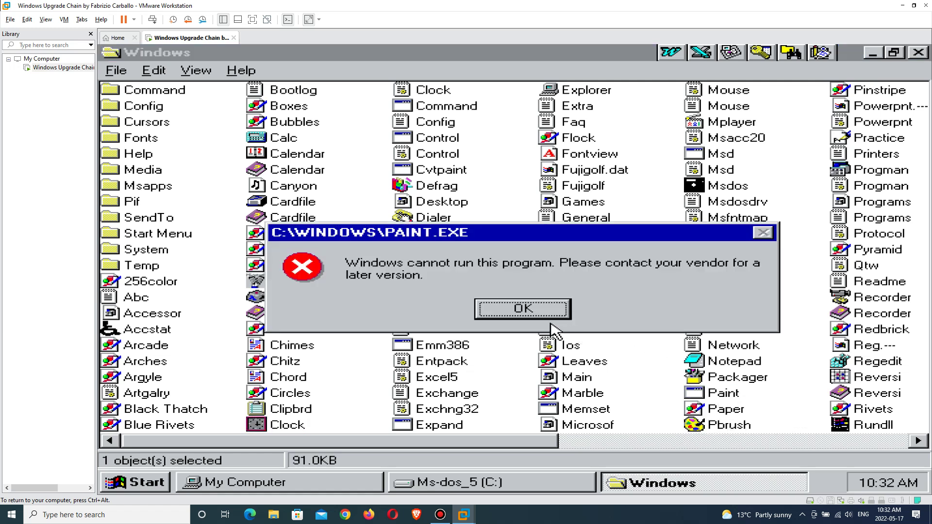
pyautogui.click(534, 318)
pyautogui.click(563, 346)
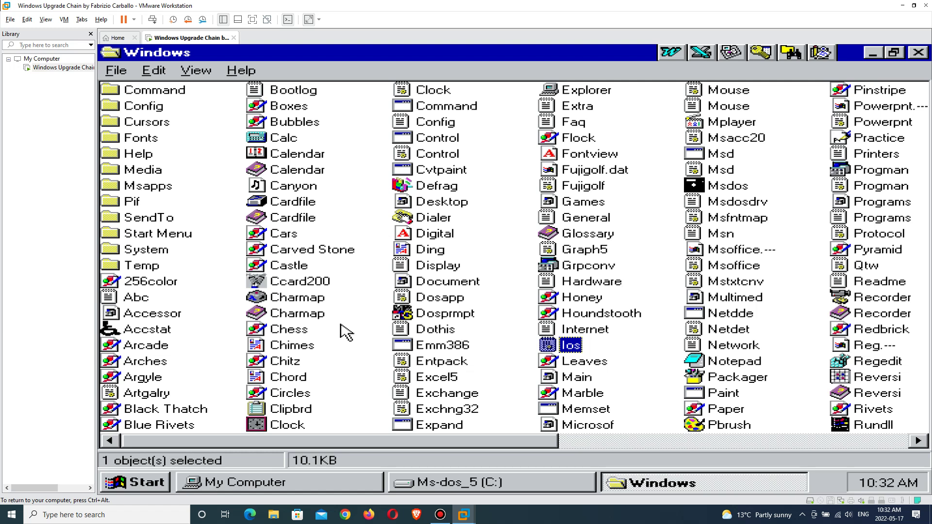
pyautogui.doubleClick(273, 213)
pyautogui.click(479, 139)
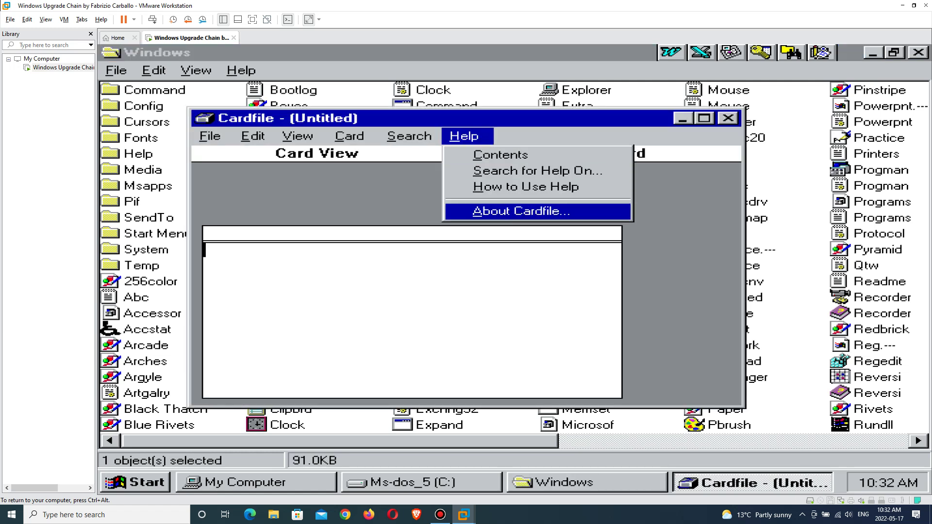
pyautogui.click(507, 210)
pyautogui.click(605, 418)
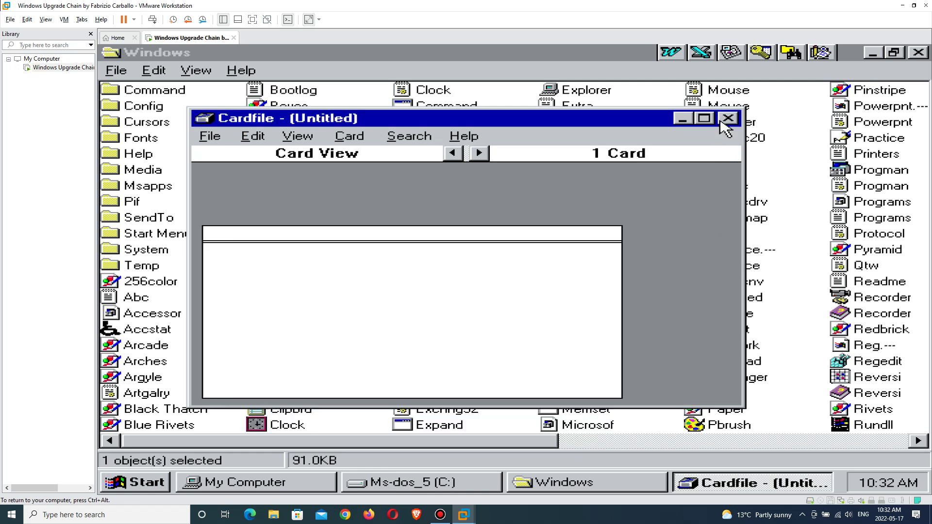
pyautogui.click(727, 118)
pyautogui.click(618, 442)
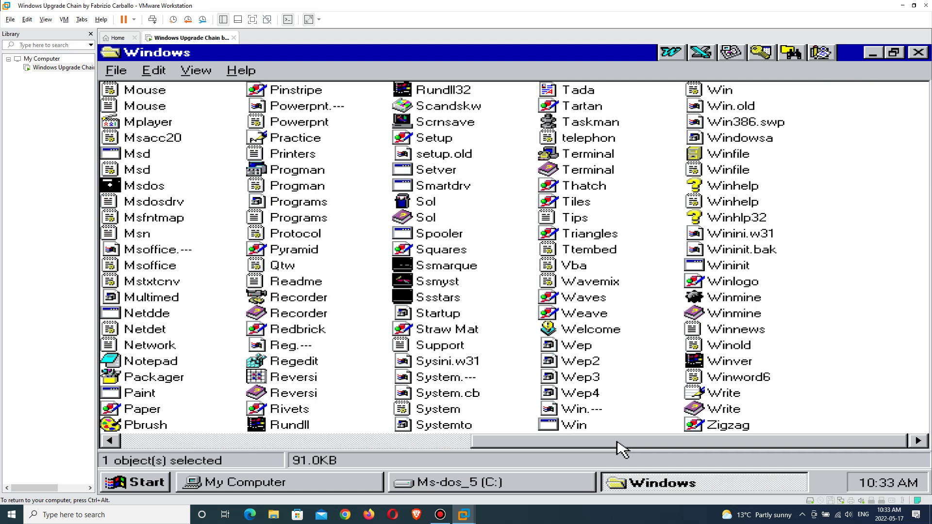
pyautogui.doubleClick(426, 202)
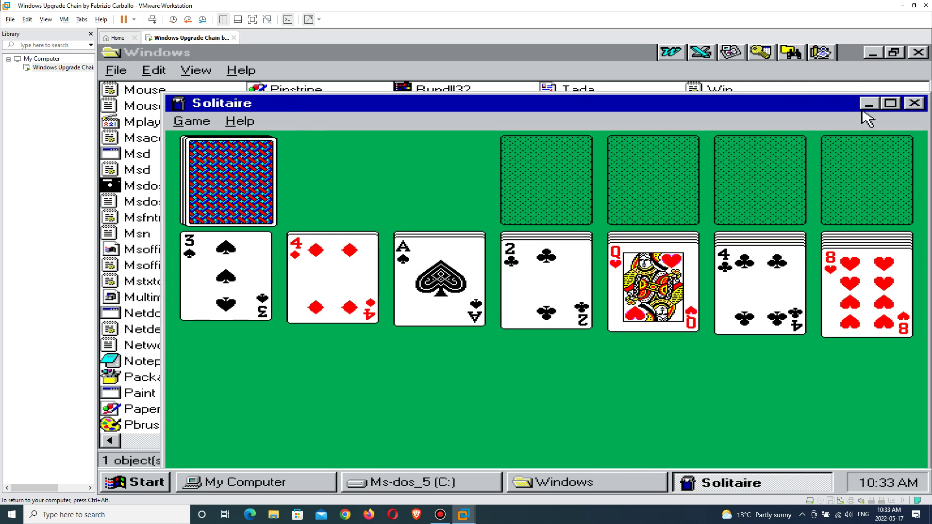
# Step: Maximize Solitaire and check its About box
pyautogui.click(890, 103)
pyautogui.click(173, 71)
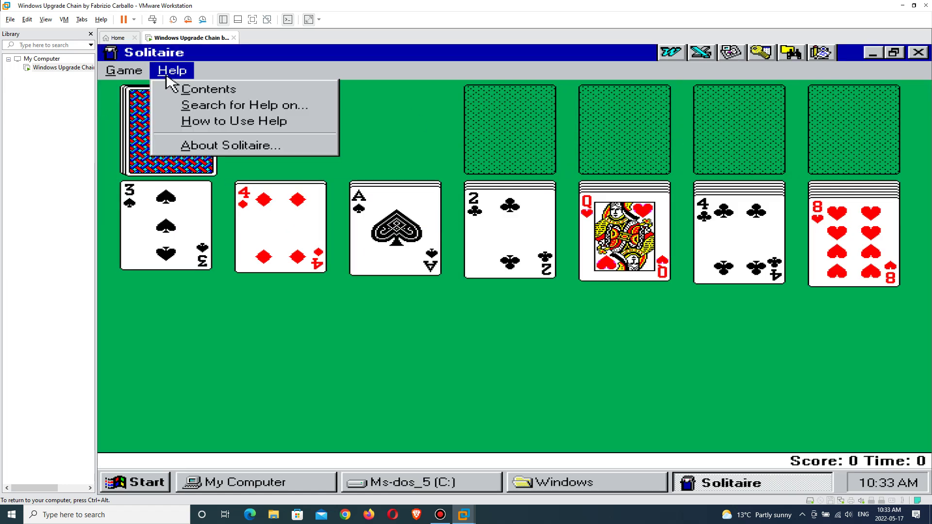
pyautogui.click(221, 144)
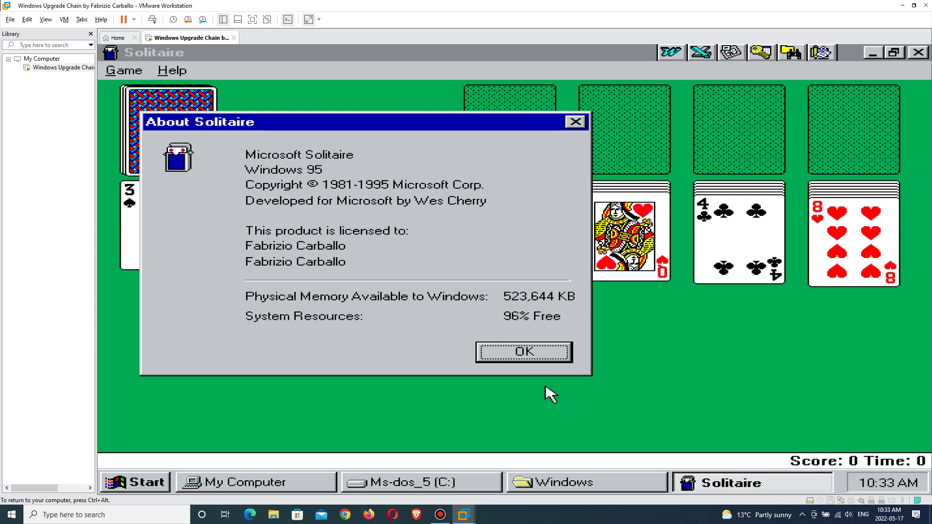
pyautogui.click(521, 357)
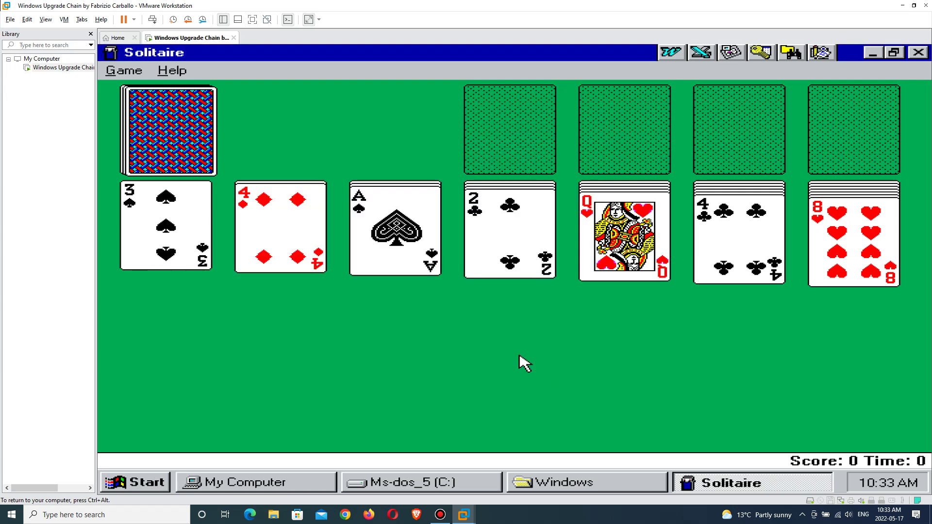
# Step: Play the aces of spades and hearts up, move 2♦ onto 3♠, 8♥ onto 9♣, 3♣ onto 4♦
pyautogui.doubleClick(358, 252)
pyautogui.click(407, 231)
pyautogui.moveTo(411, 237); pyautogui.dragTo(216, 246)
pyautogui.click(392, 238)
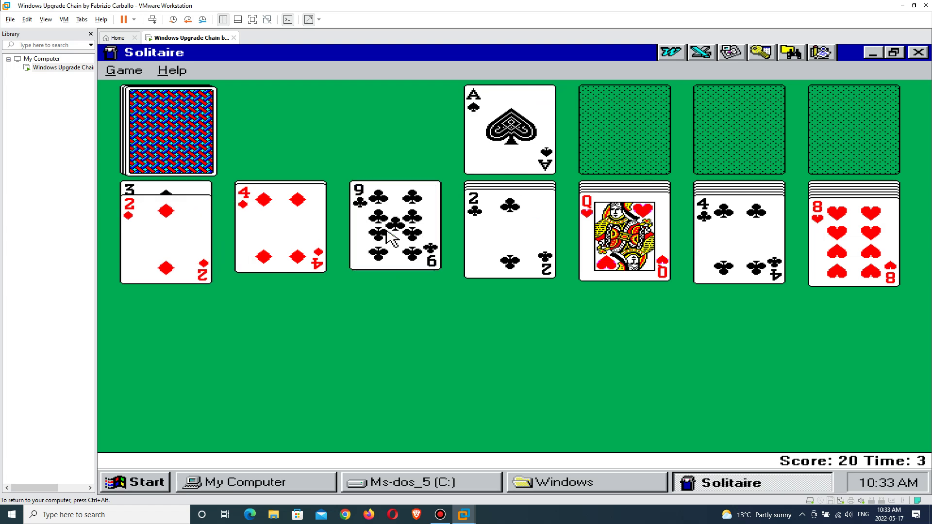
pyautogui.moveTo(831, 224); pyautogui.dragTo(412, 243)
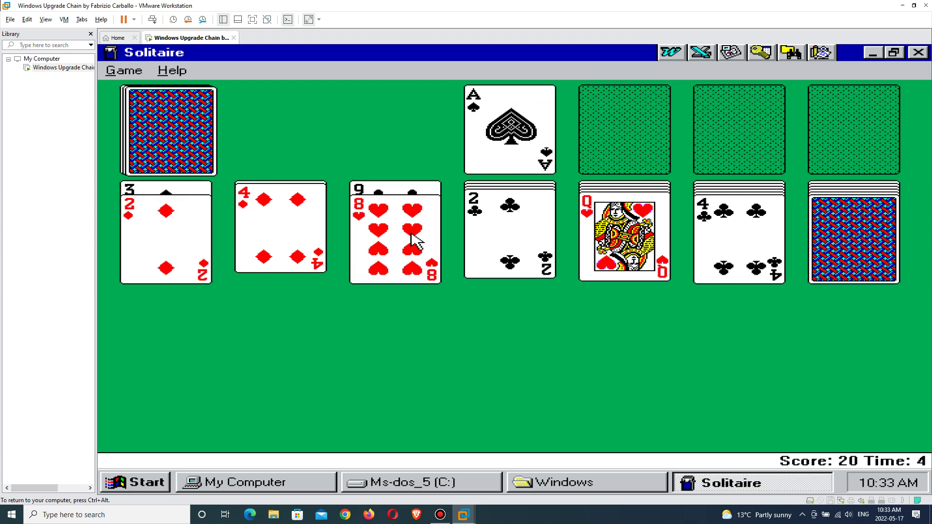
pyautogui.click(873, 231)
pyautogui.click(204, 127)
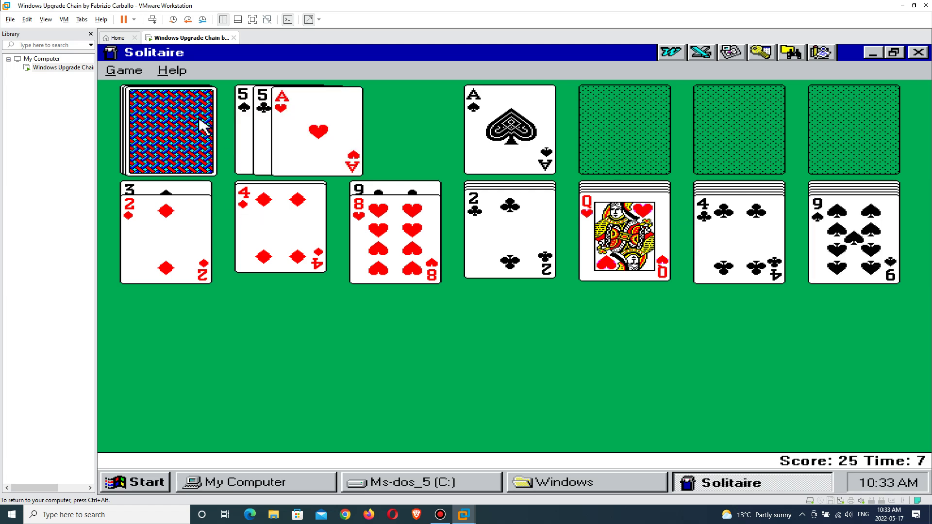
pyautogui.doubleClick(279, 127)
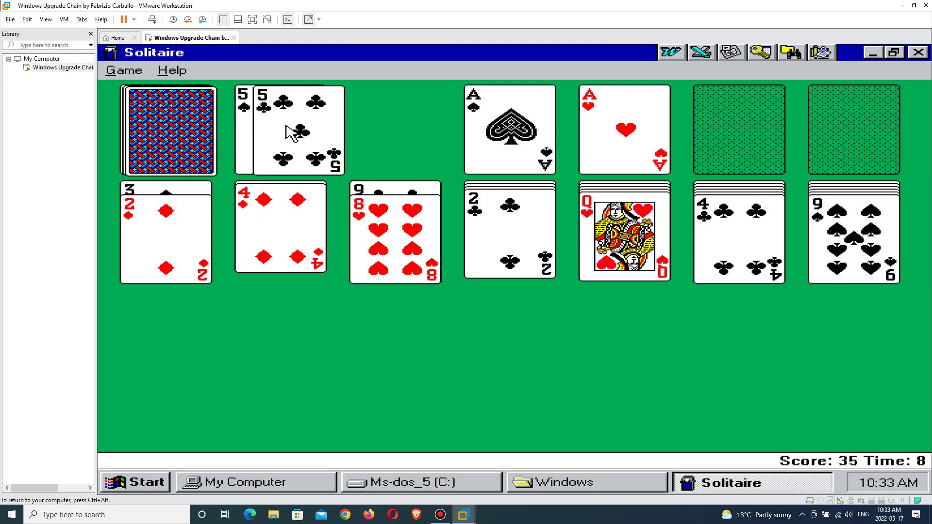
pyautogui.click(187, 131)
pyautogui.moveTo(275, 135); pyautogui.dragTo(248, 259)
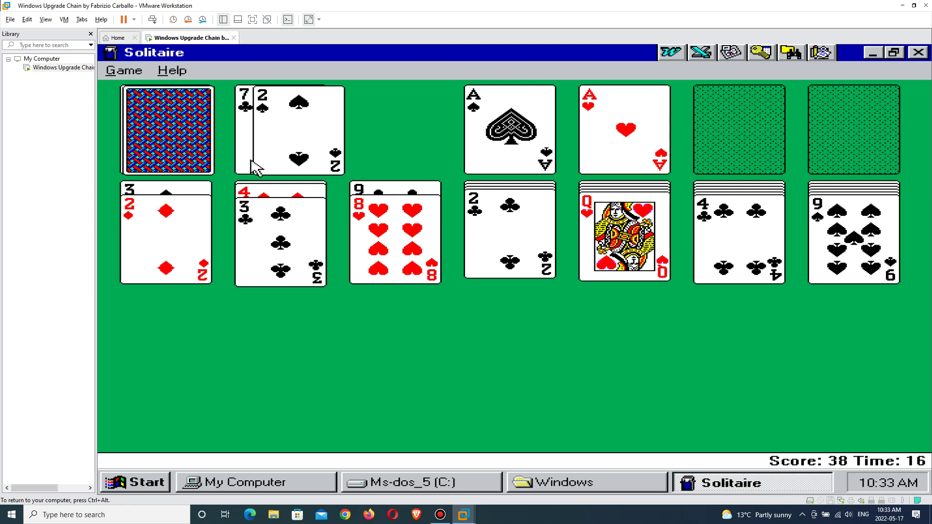
# Step: Deal through and recycle the stock, try J♦ onto Q♥, then quit Solitaire at score 36
pyautogui.click(190, 158)
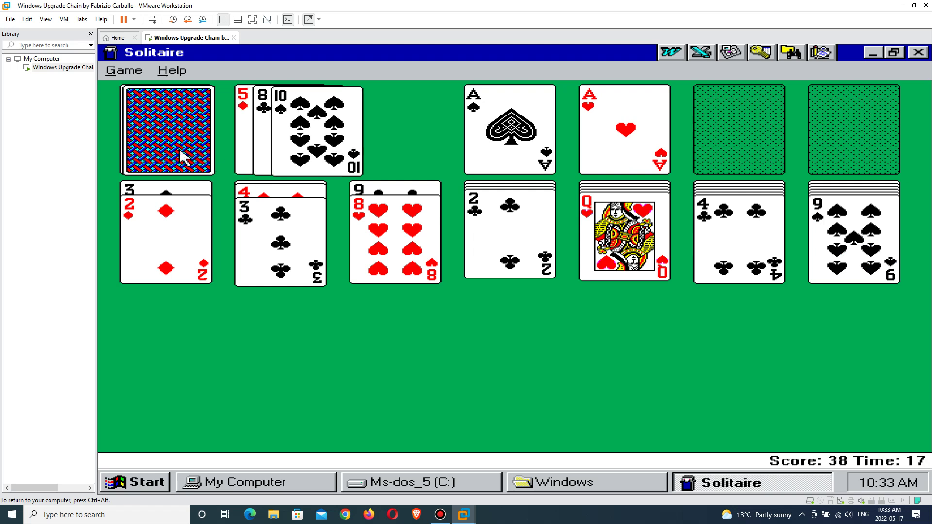
pyautogui.click(211, 150)
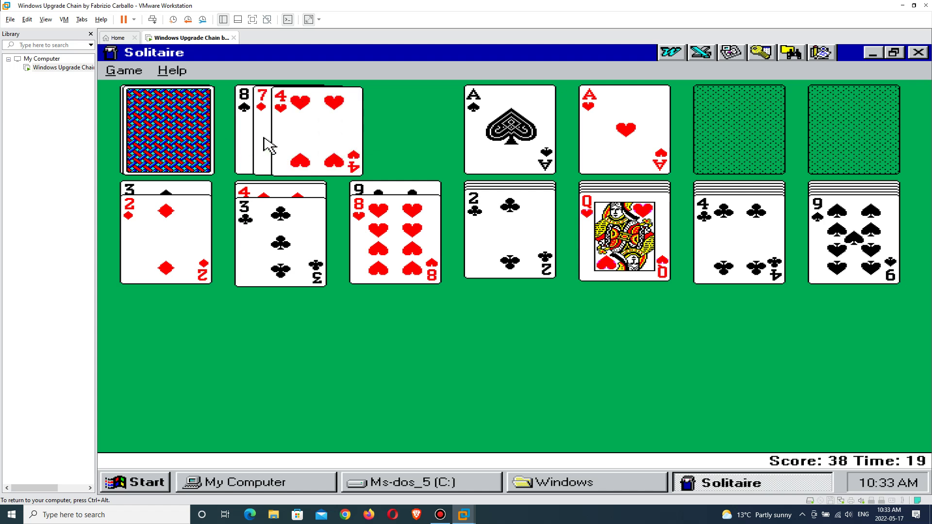
pyautogui.click(191, 146)
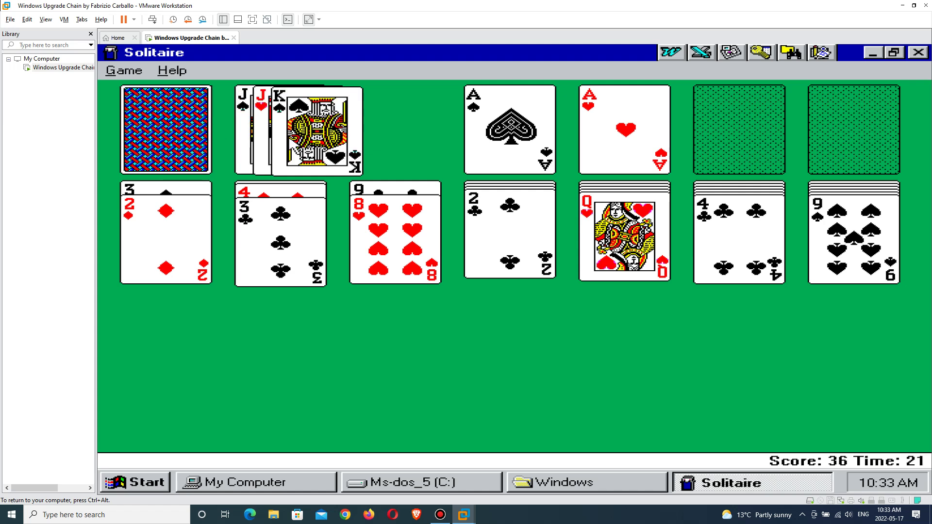
pyautogui.click(208, 144)
pyautogui.moveTo(281, 137); pyautogui.dragTo(549, 231)
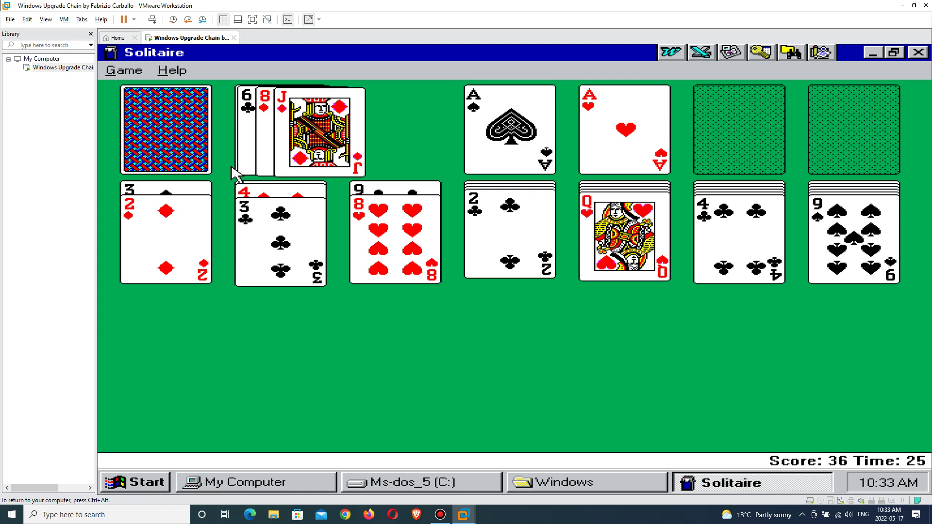
pyautogui.click(193, 147)
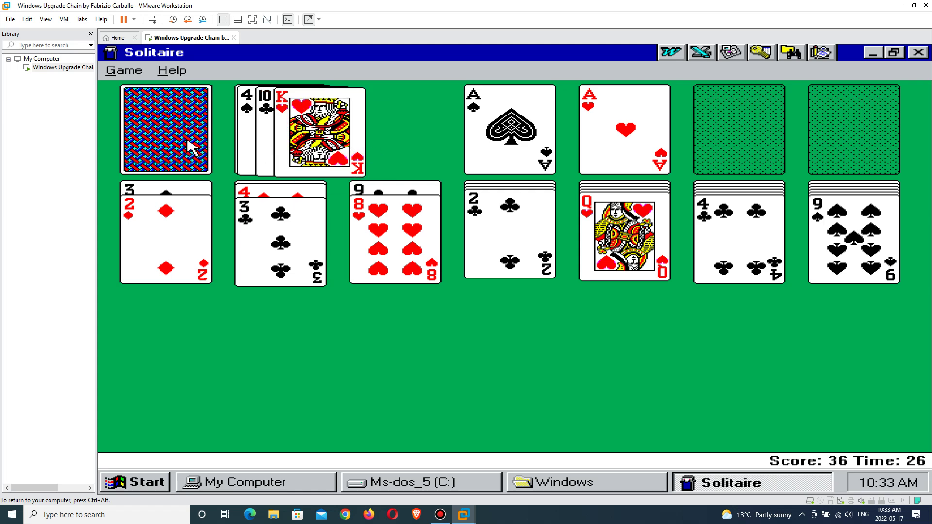
pyautogui.click(194, 147)
pyautogui.click(193, 147)
pyautogui.click(194, 147)
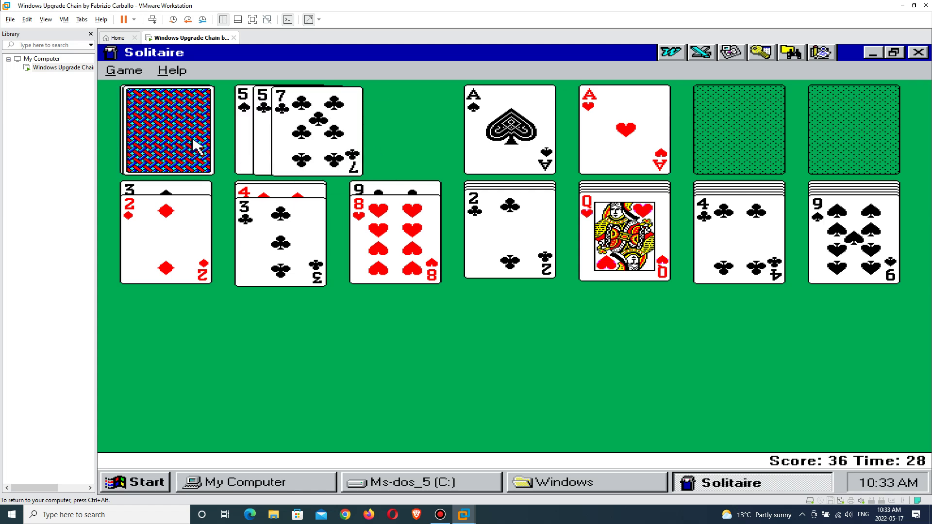
pyautogui.click(918, 53)
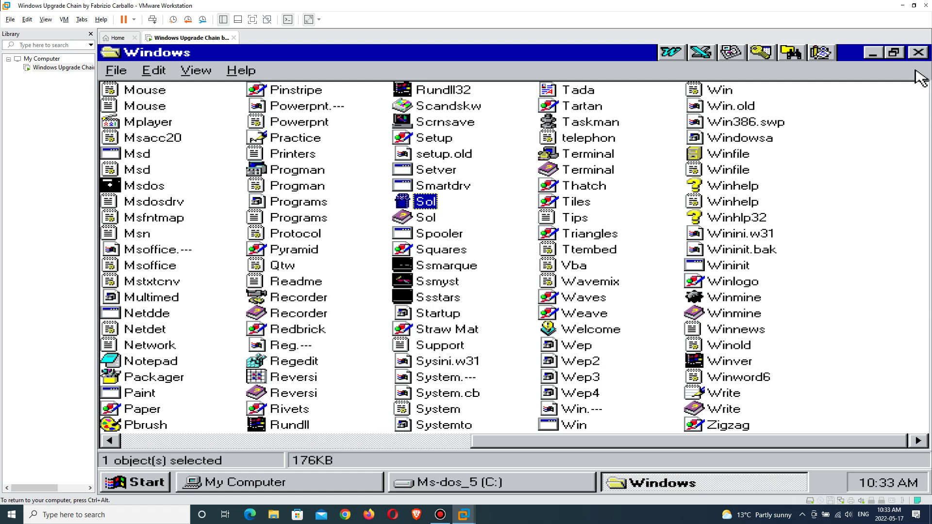
# Step: Close the Windows folder, open Upgrade.txt maximized in Notepad, and check Notepad's About box
pyautogui.click(918, 52)
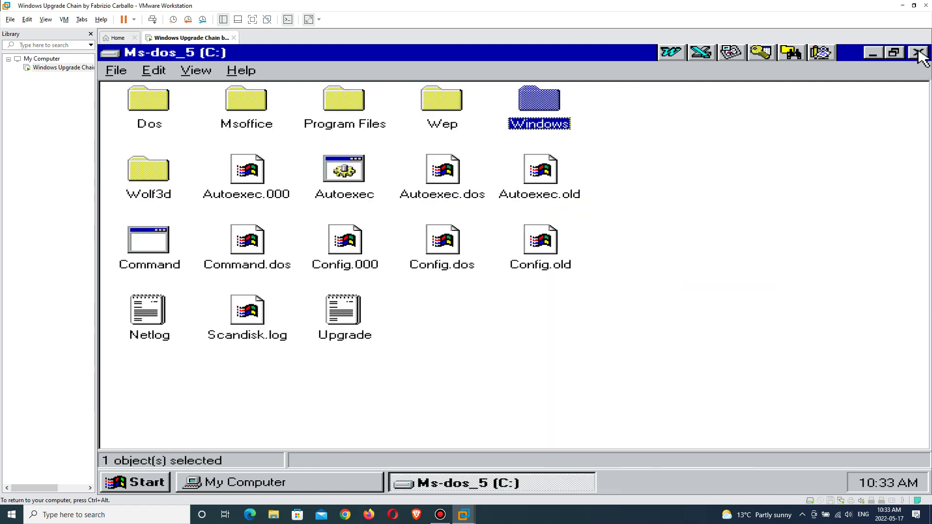
pyautogui.doubleClick(348, 312)
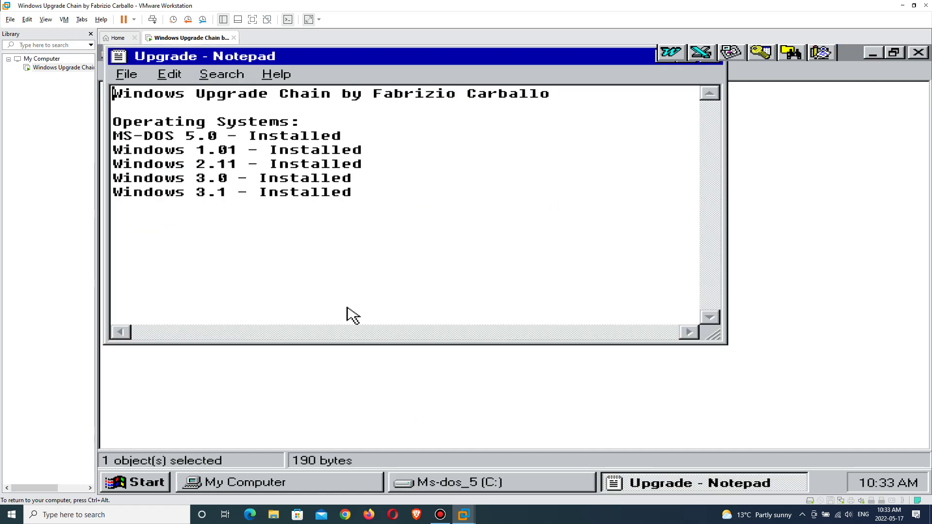
pyautogui.moveTo(607, 58); pyautogui.dragTo(617, 97)
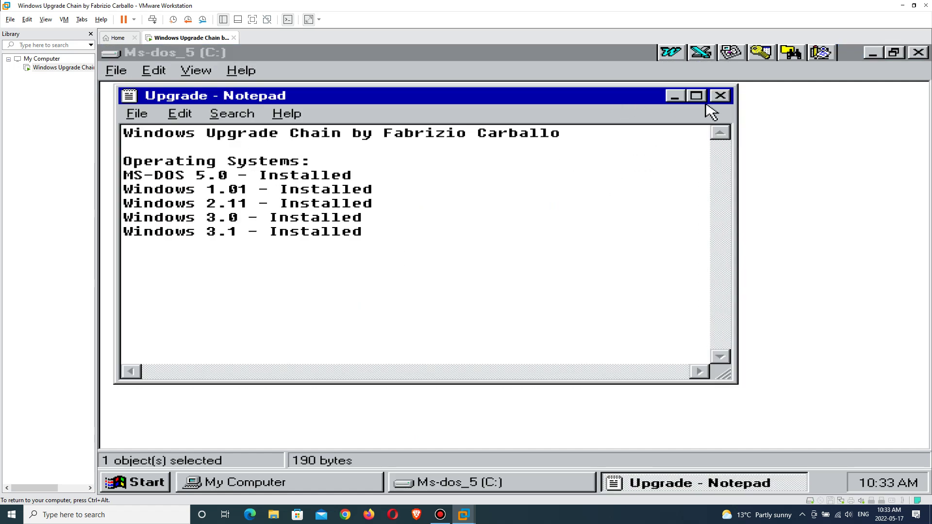
pyautogui.click(696, 96)
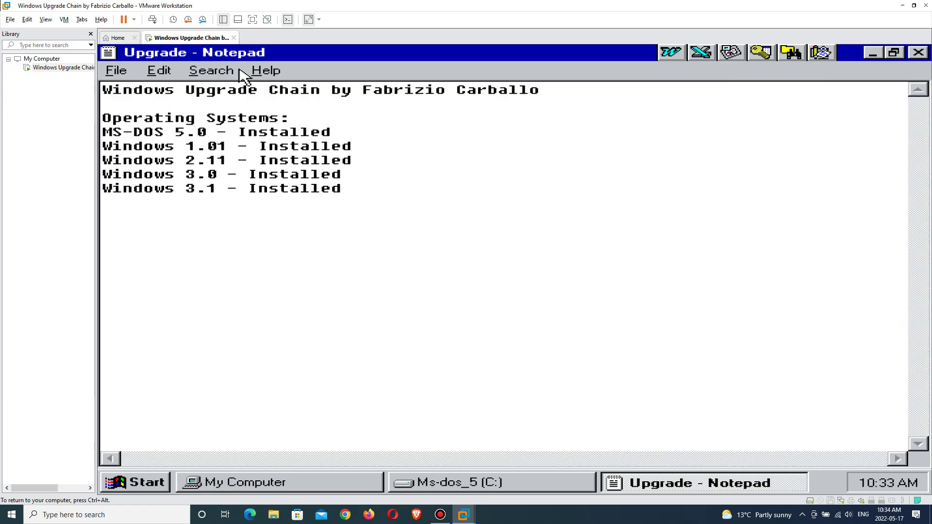
pyautogui.click(290, 70)
pyautogui.click(306, 113)
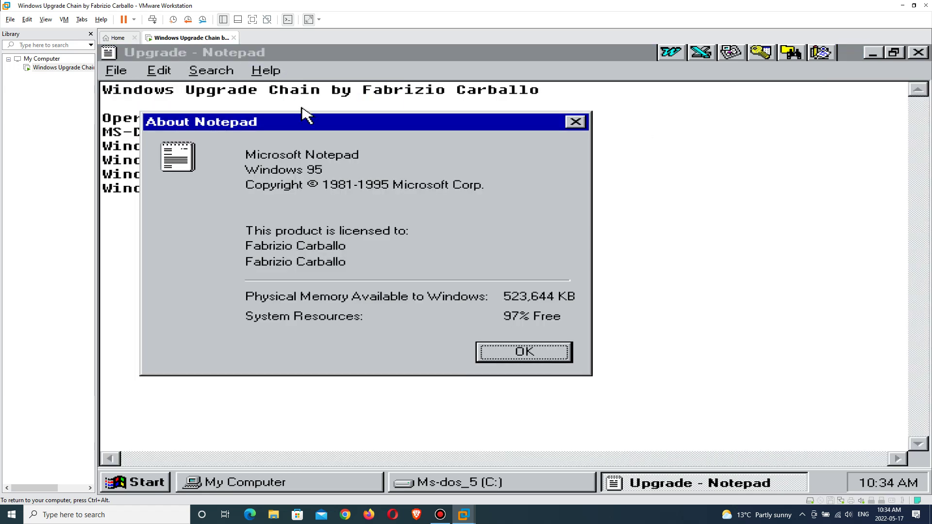
pyautogui.click(536, 354)
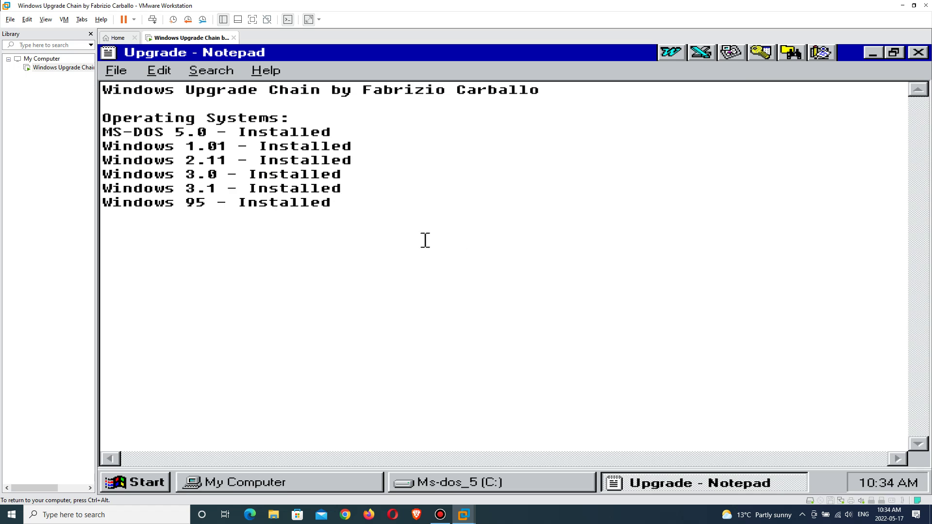
# Step: Save the Upgrade notes with the 'Windows 95 - Installed' line and close the remaining windows
pyautogui.click(127, 71)
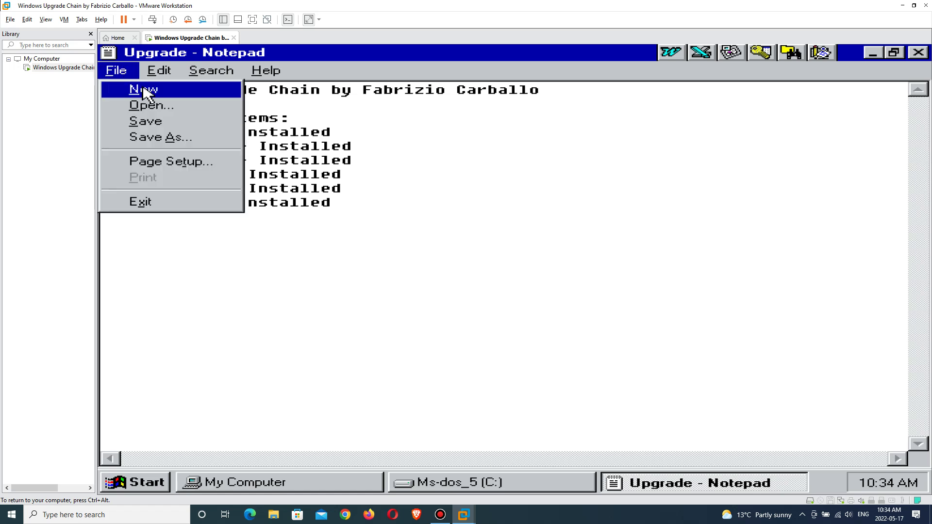
pyautogui.click(156, 121)
pyautogui.hotkey('alt', 'F4')
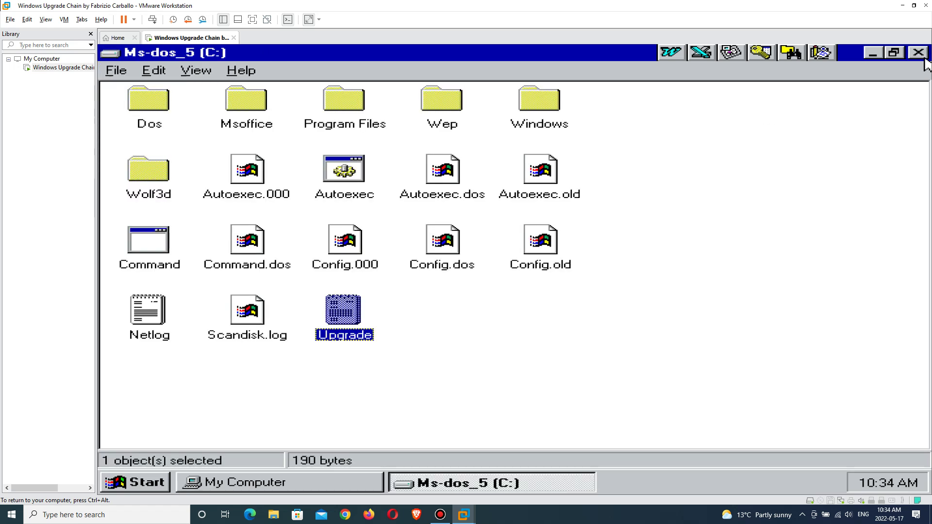
pyautogui.click(925, 57)
# Step: Load the Windows 98 FE upgrade ISO from Desktop\Operating Systems\Windows 98 FE into the VM's CD drive
pyautogui.click(919, 53)
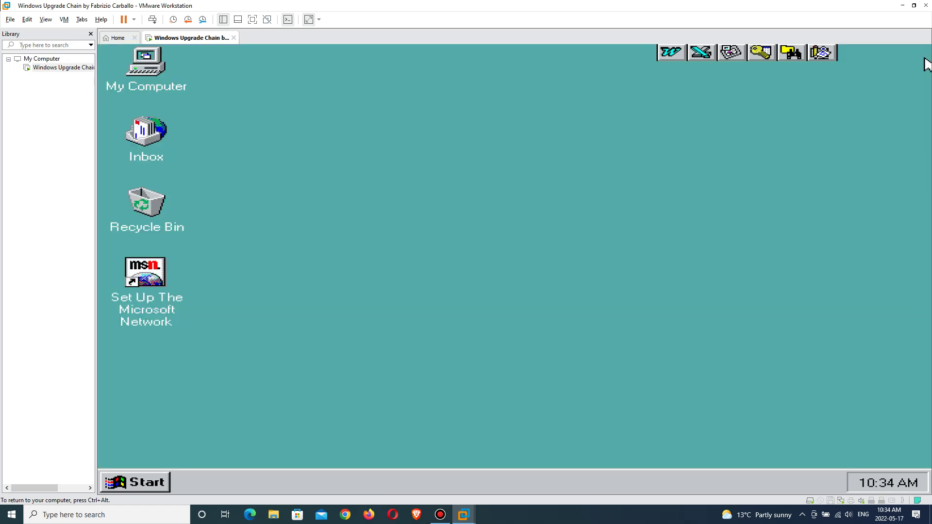
pyautogui.hotkey('ctrl', 'alt')
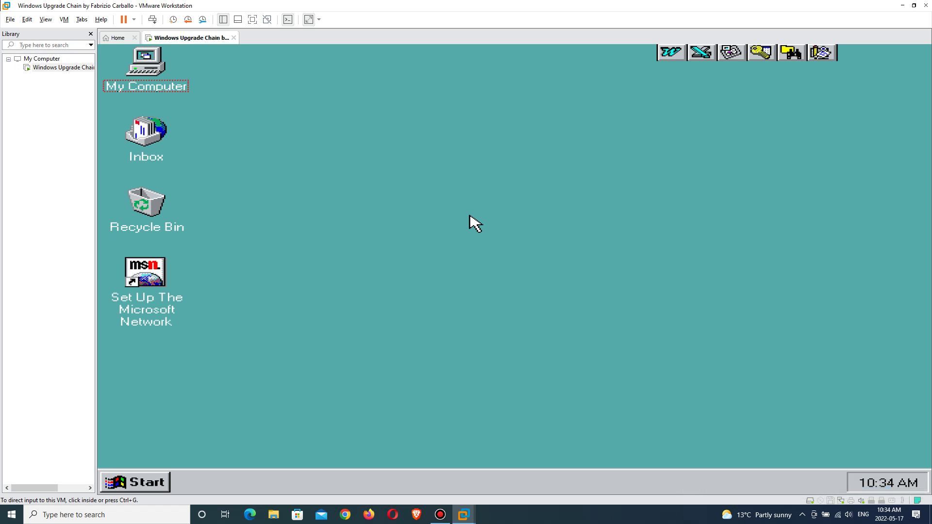
pyautogui.hotkey('ctrl', 'd')
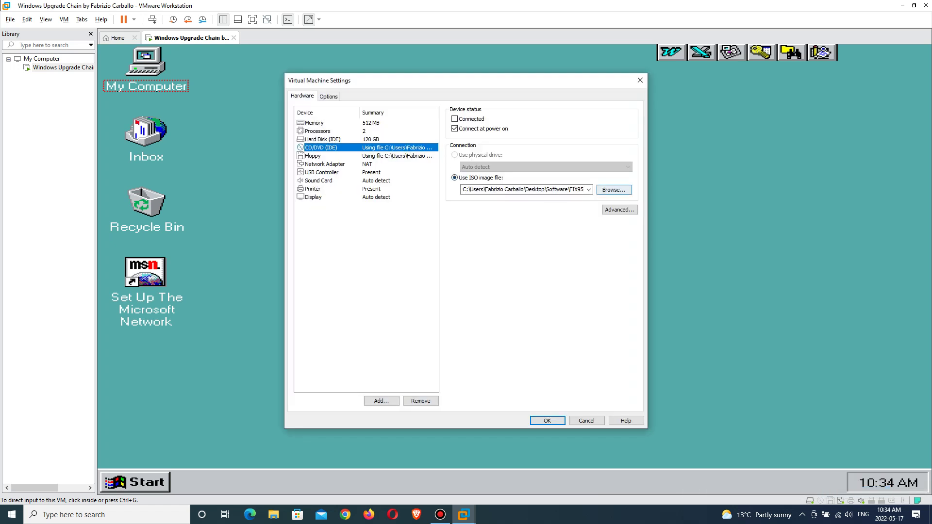
pyautogui.press('Tab')
pyautogui.press('Tab')
pyautogui.press('Tab')
pyautogui.press('Tab')
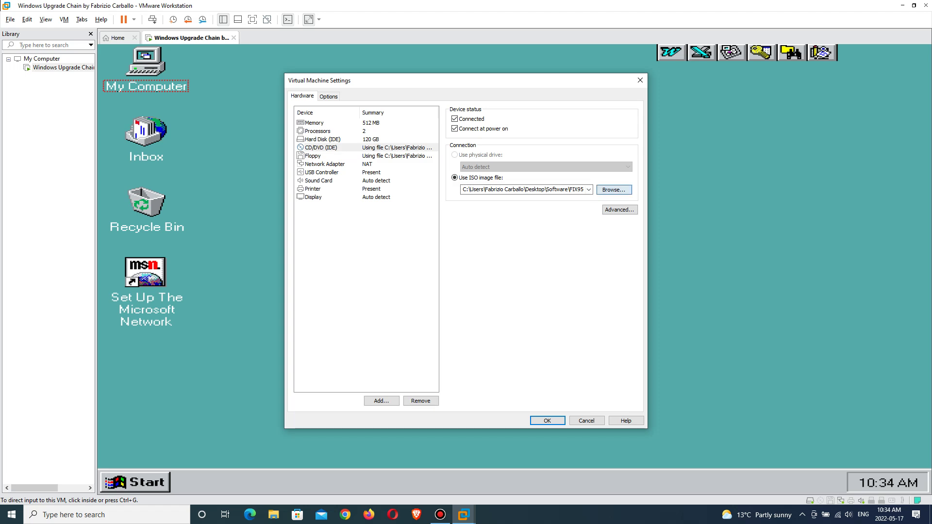
pyautogui.press('Return')
pyautogui.click(400, 113)
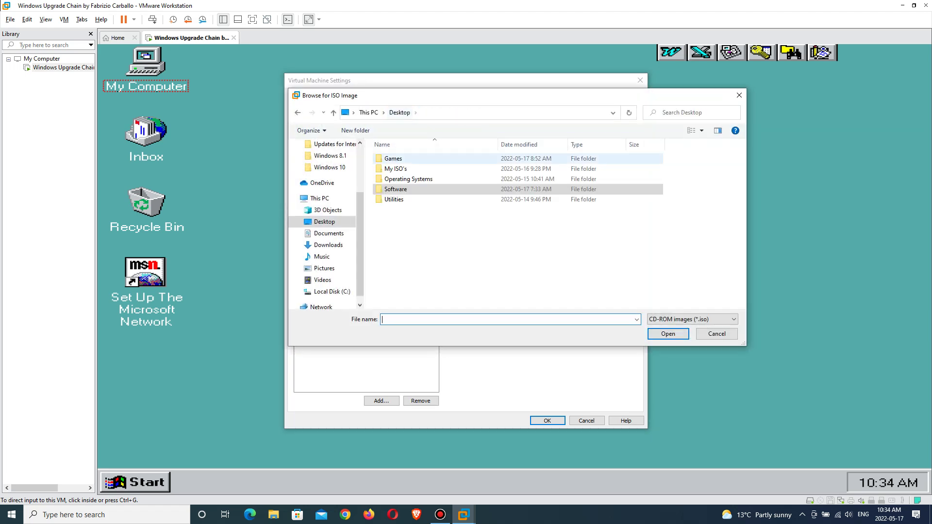
pyautogui.doubleClick(403, 178)
pyautogui.doubleClick(403, 260)
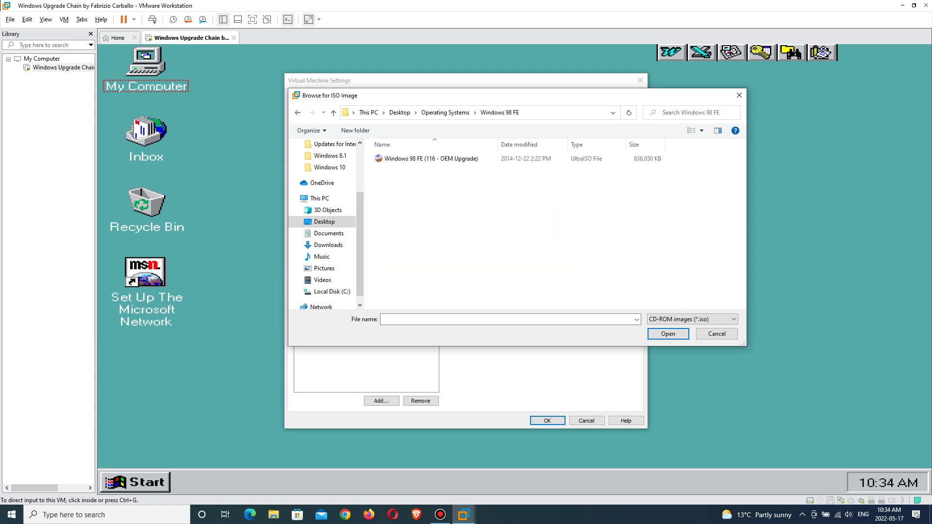
pyautogui.doubleClick(408, 159)
pyautogui.click(548, 420)
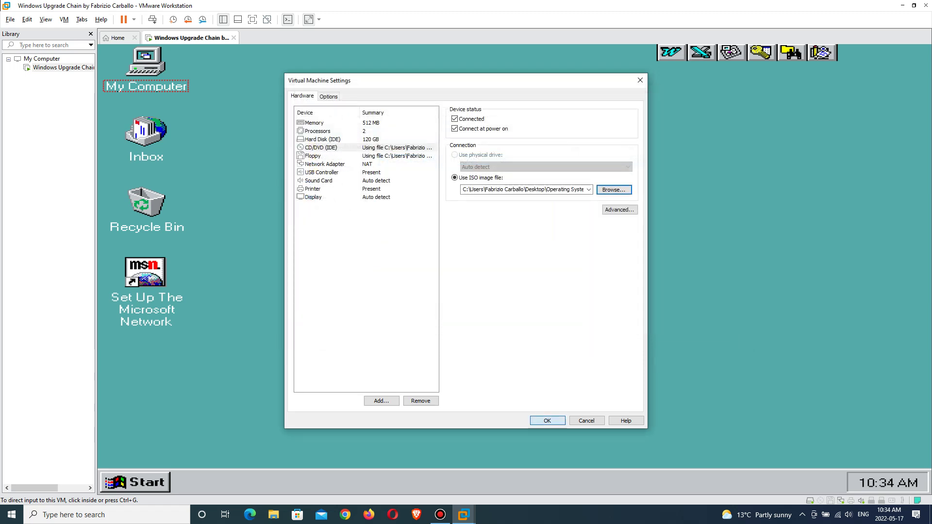
pyautogui.click(470, 219)
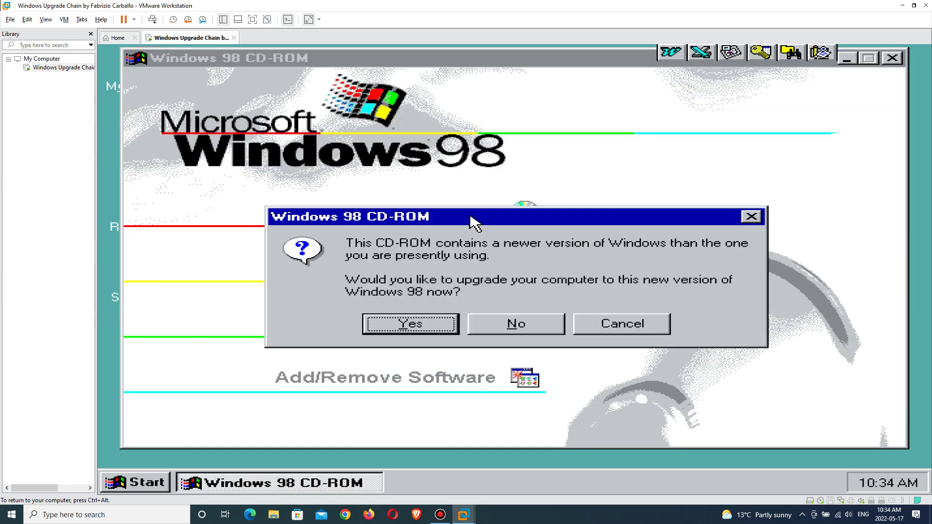
# Step: Confirm the Windows 98 upgrade, continue past the welcome, and accept the license agreement
pyautogui.click(419, 326)
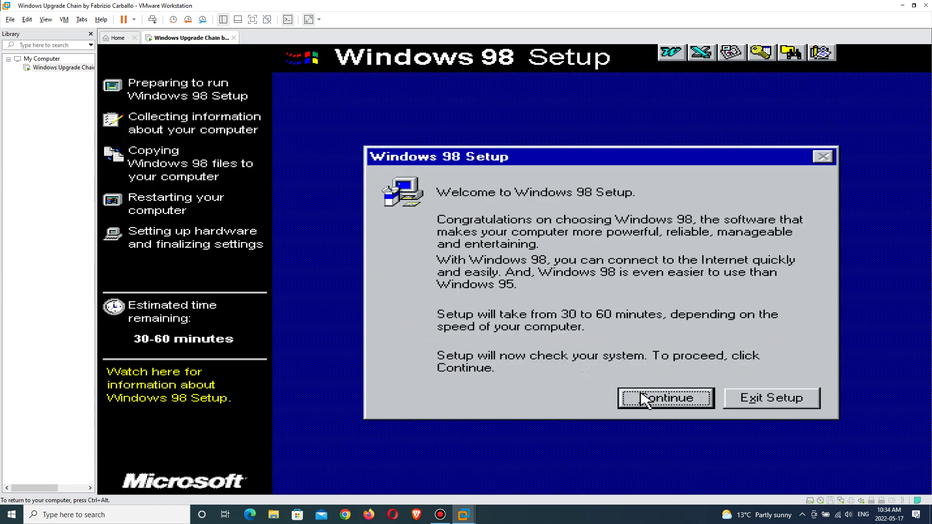
pyautogui.click(649, 396)
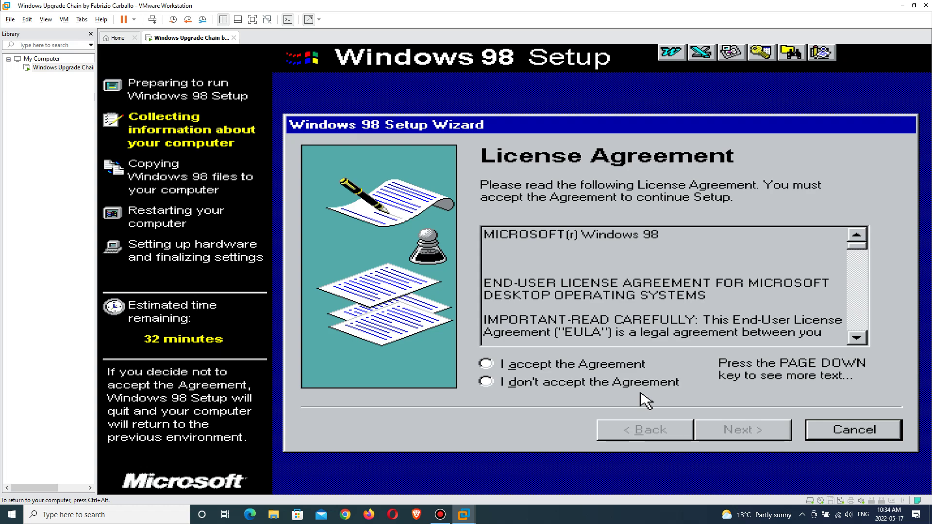
pyautogui.click(562, 368)
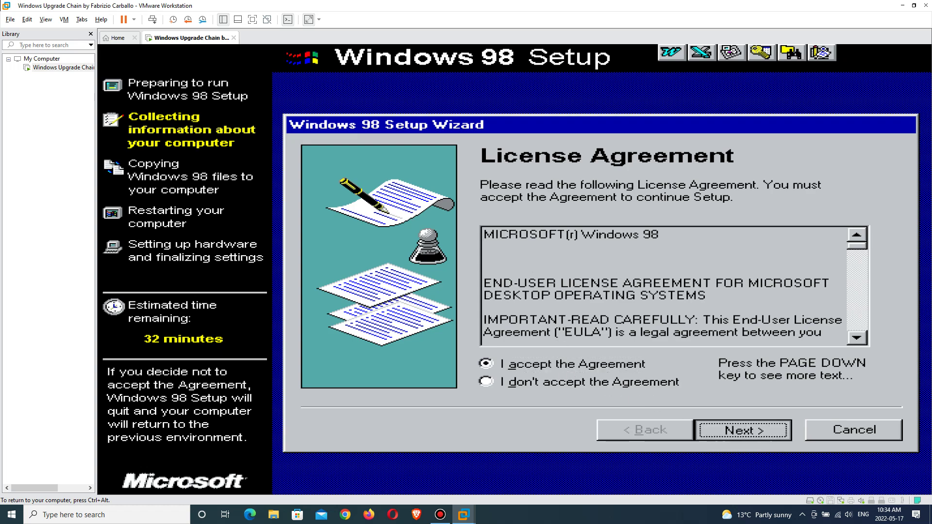
pyautogui.click(727, 439)
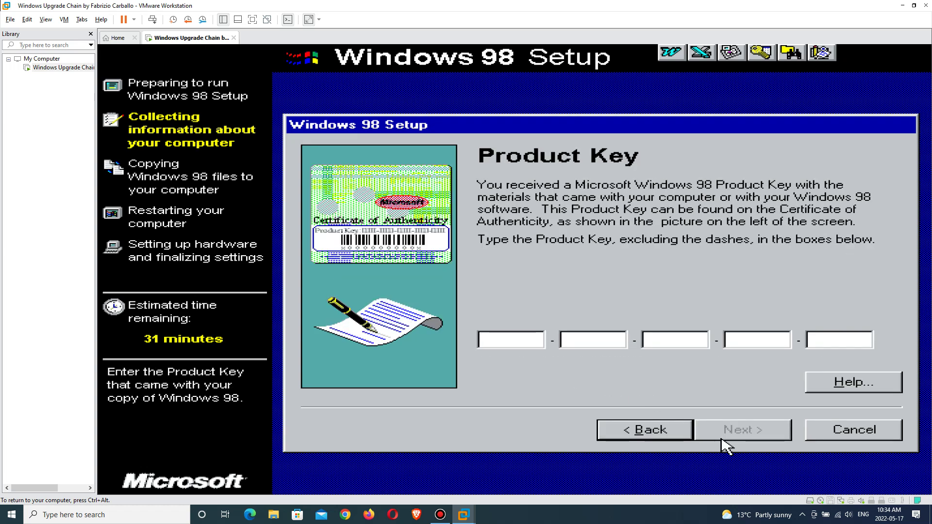
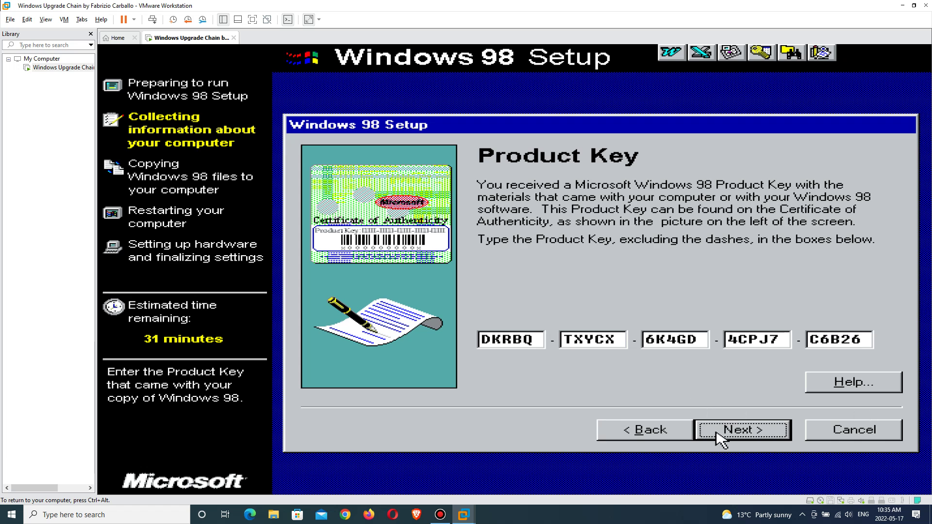
# Step: Enter the Windows 98 product key into the five boxes and continue
pyautogui.click(718, 434)
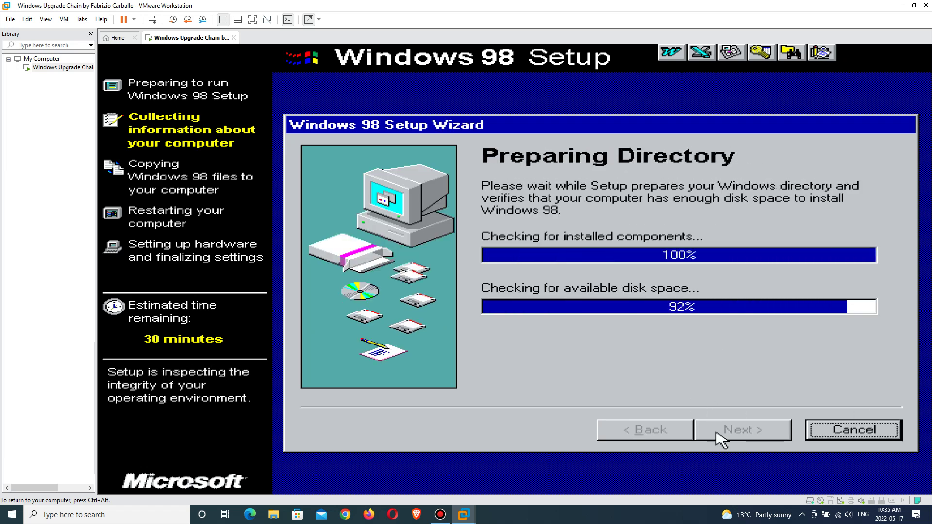
# Step: Save the existing system files, change the workgroup to WORKGROUP keeping computer name Default, and continue
pyautogui.click(721, 440)
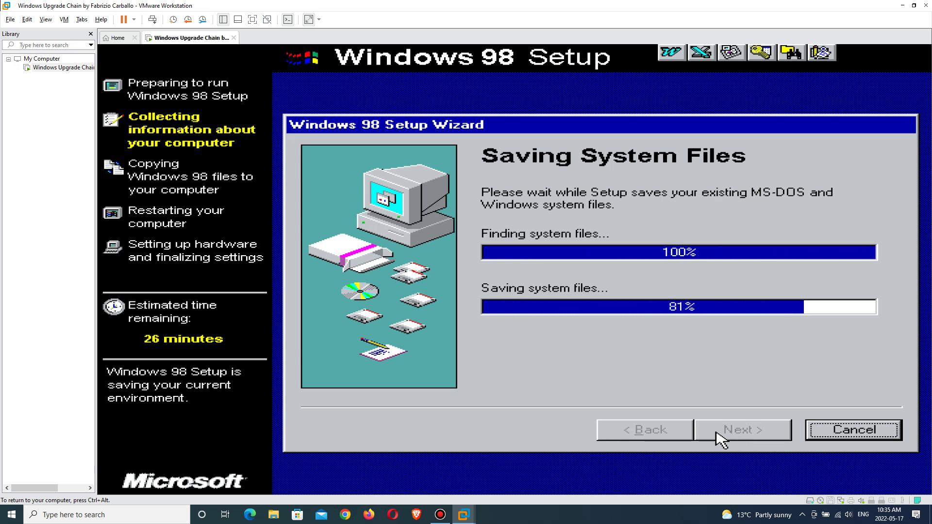
pyautogui.click(720, 437)
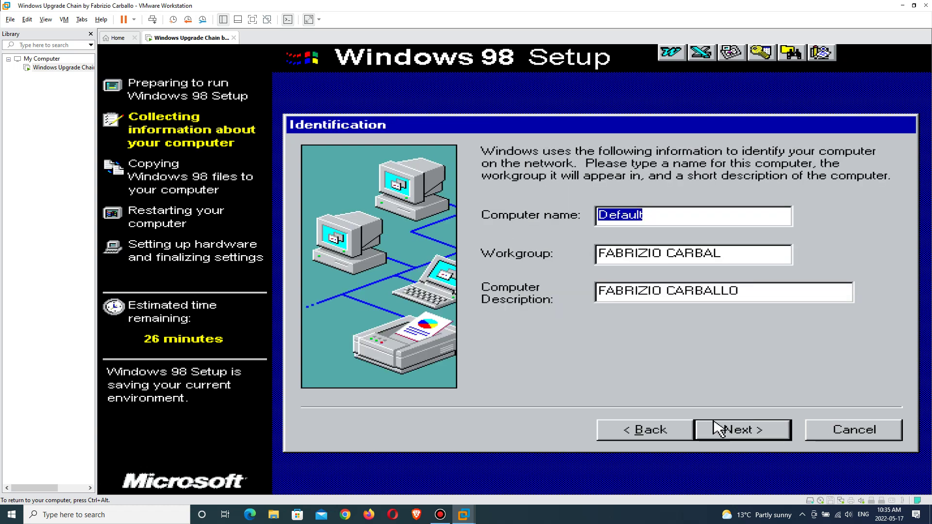
pyautogui.doubleClick(659, 253)
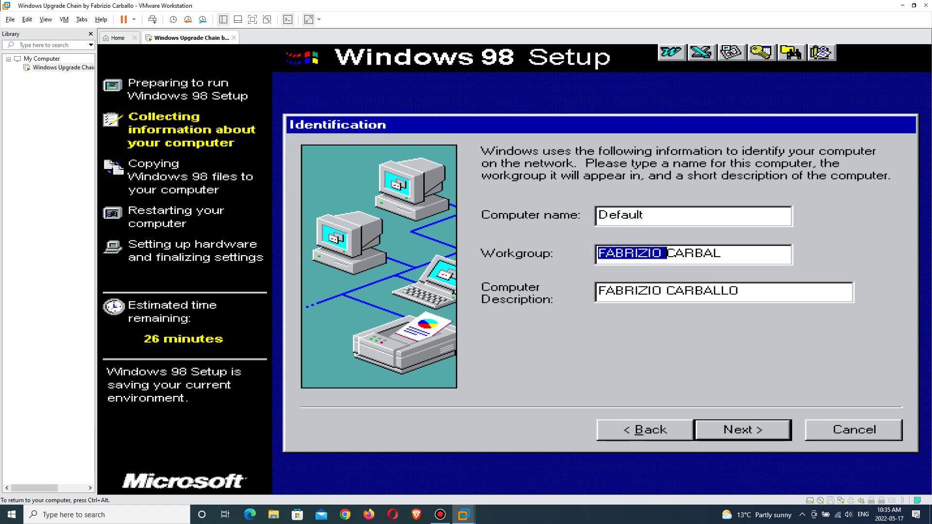
pyautogui.moveTo(723, 253); pyautogui.dragTo(579, 271)
pyautogui.write('WORKGRU')
pyautogui.press('BackSpace')
pyautogui.write('OUP')
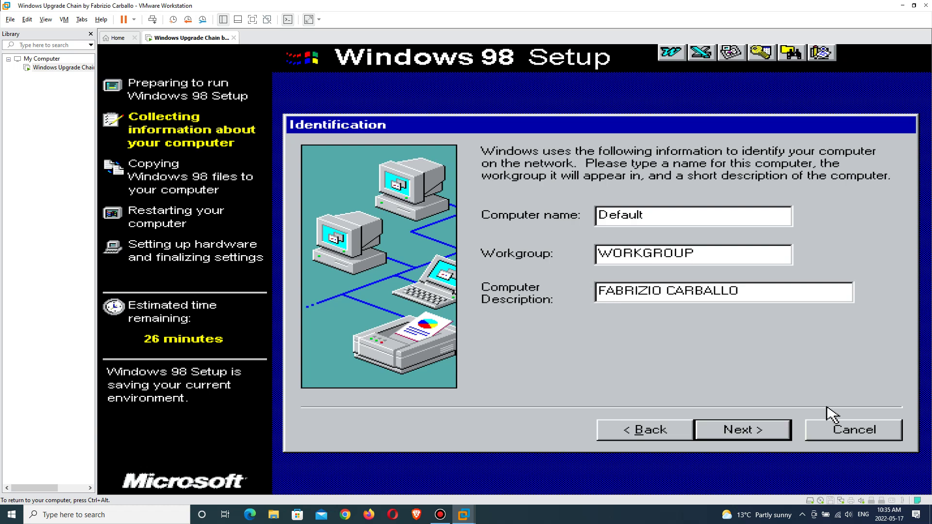
pyautogui.click(774, 429)
pyautogui.click(774, 428)
# Step: Skip creating a startup disk by cancelling the Insert Disk prompt, then start copying Windows 98 files
pyautogui.click(775, 430)
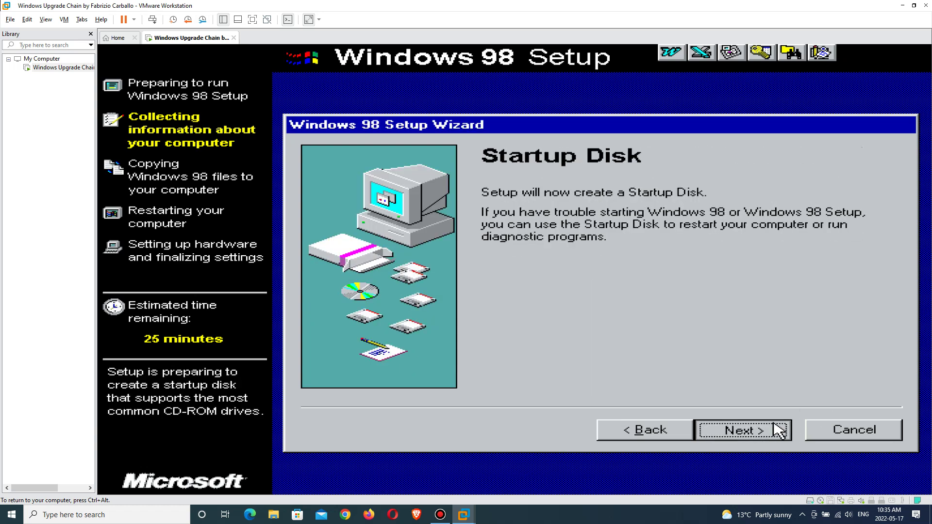
pyautogui.click(712, 342)
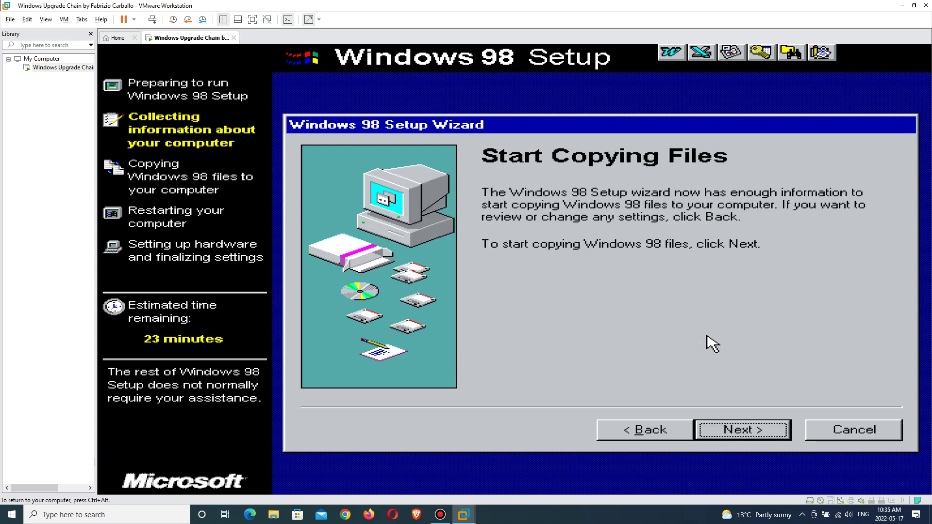
pyautogui.click(767, 429)
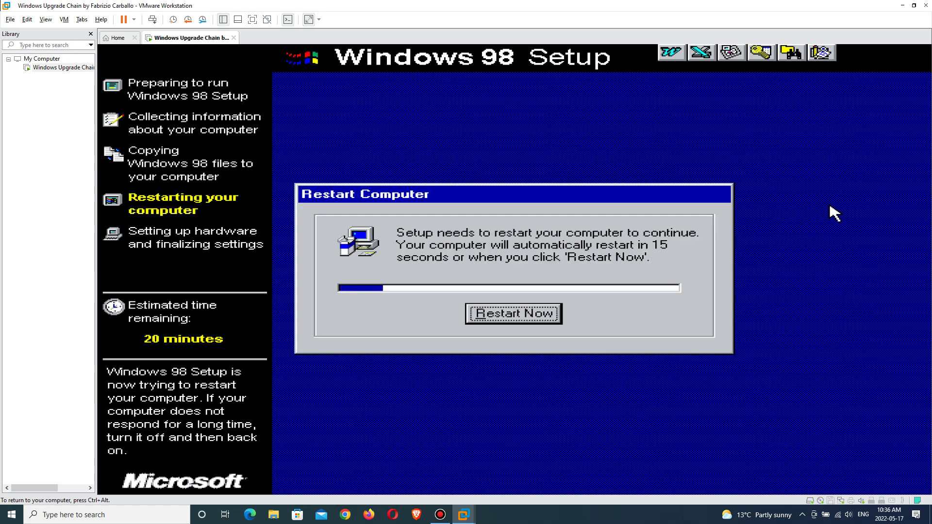
# Step: Restart now so Windows 98 Setup moves on to hardware detection and setup
pyautogui.click(486, 315)
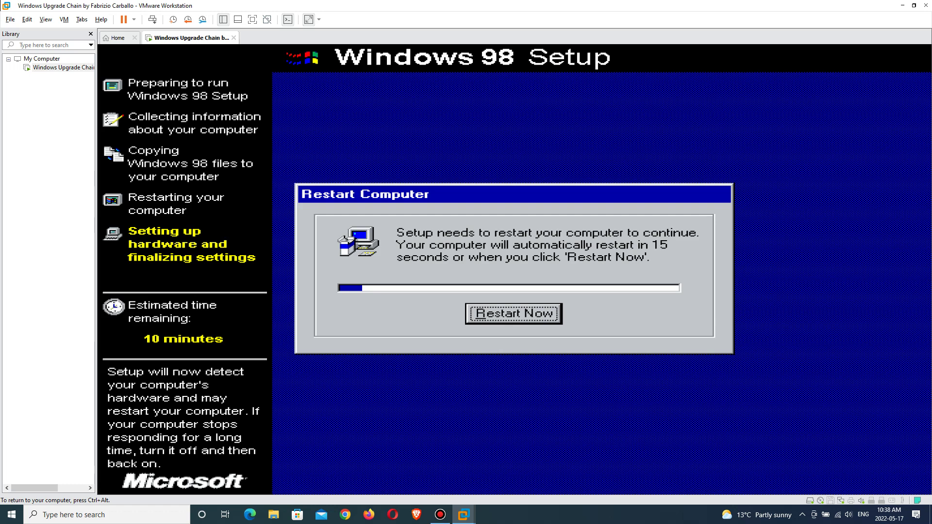
# Step: Restart twice more so Setup finishes its final settings and reaches the Windows password prompt
pyautogui.click(513, 314)
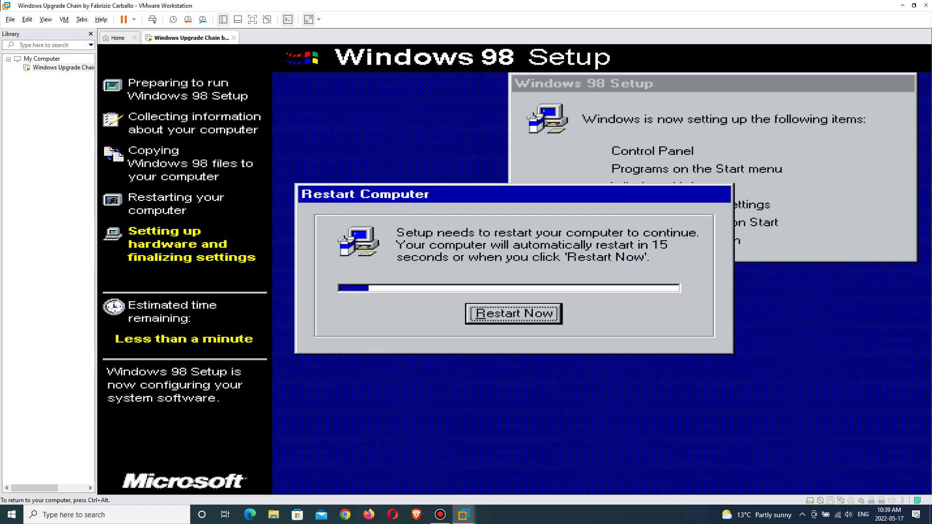
pyautogui.click(532, 316)
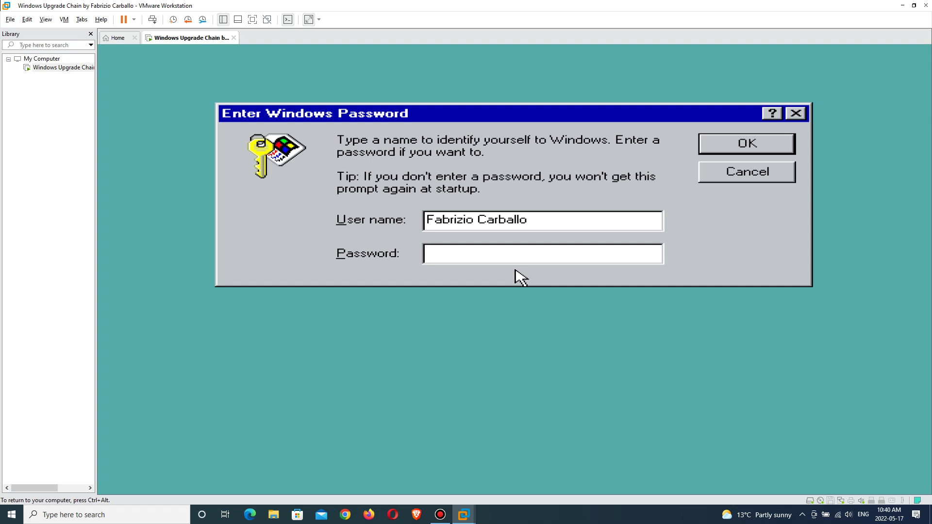
# Step: Log in with no password, turn off the Welcome screen at startup, and close it
pyautogui.click(755, 149)
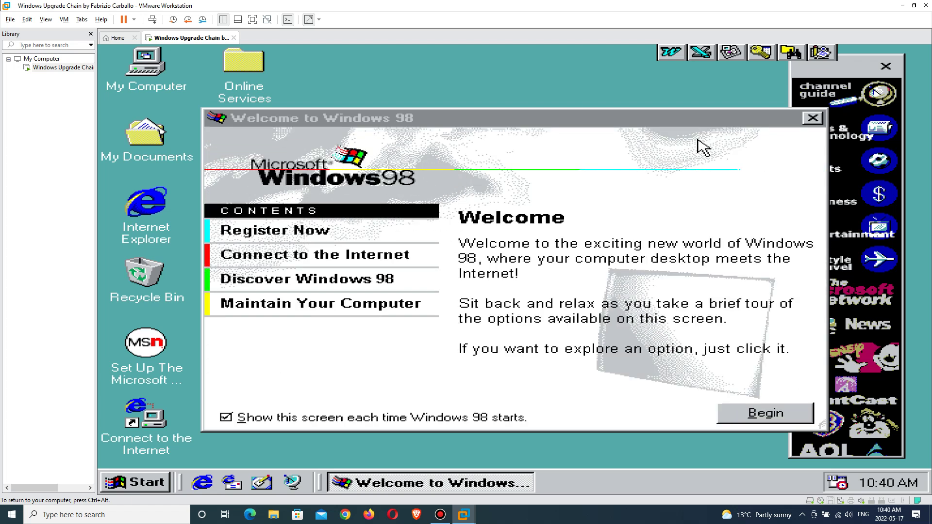
pyautogui.click(415, 418)
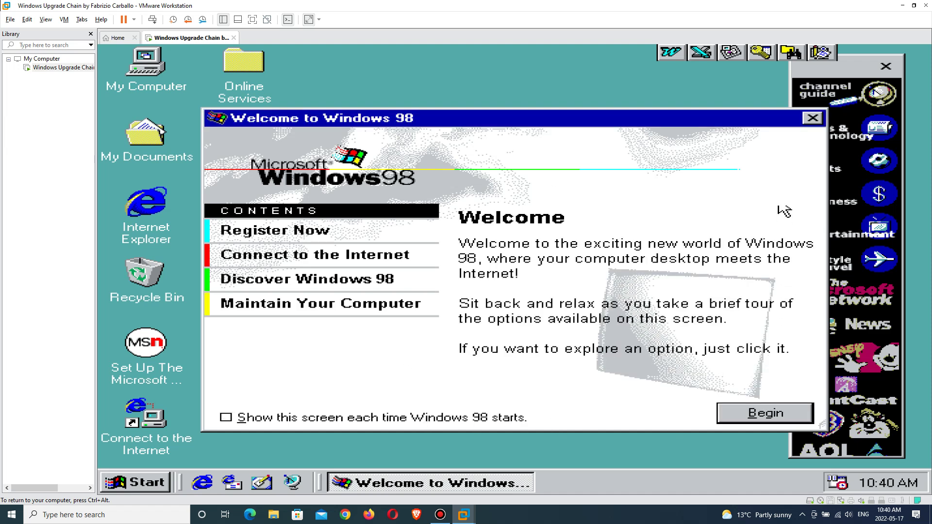
pyautogui.click(812, 118)
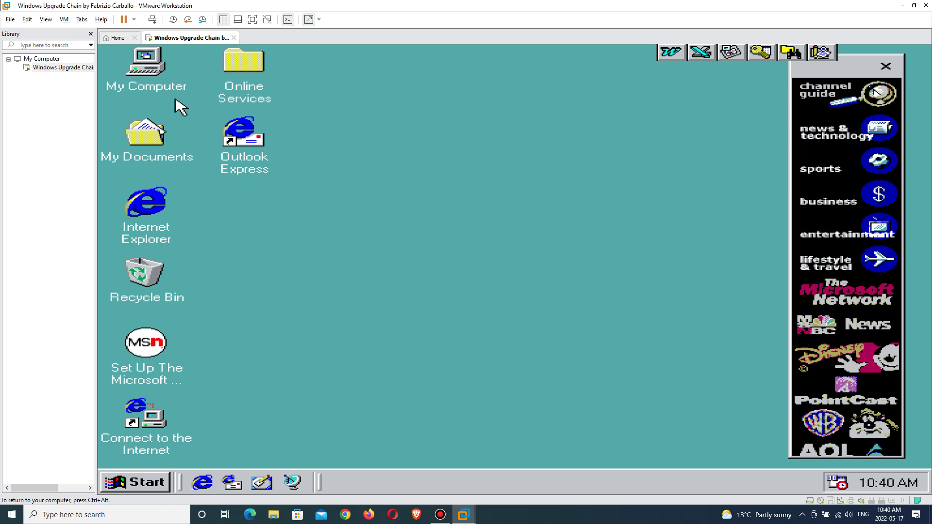
# Step: Check My Computer's System Properties showing Windows 98 4.10.1998, then close them
pyautogui.click(136, 78)
pyautogui.rightClick(138, 78)
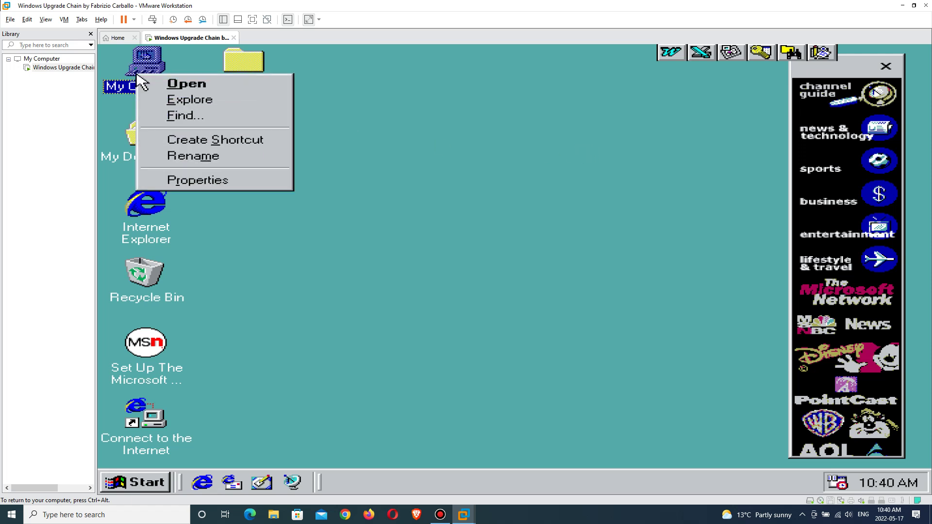
pyautogui.click(241, 181)
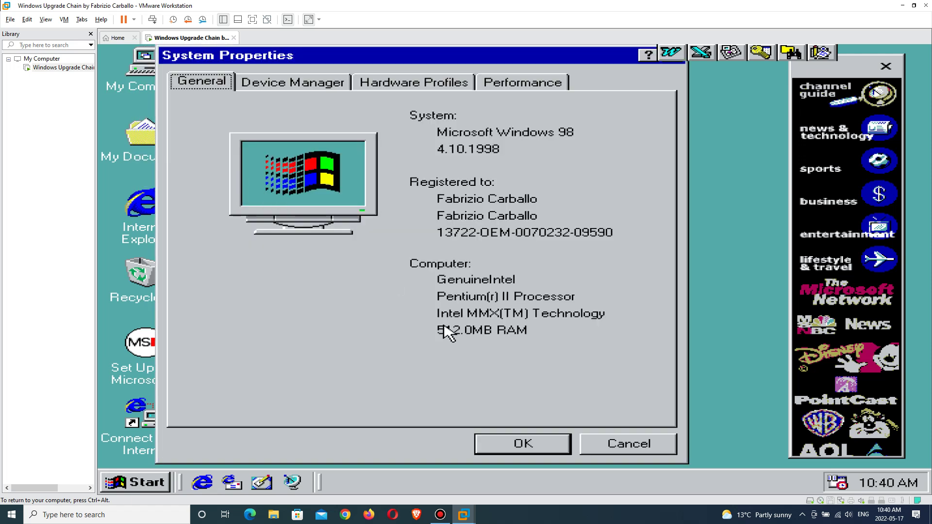
pyautogui.click(500, 443)
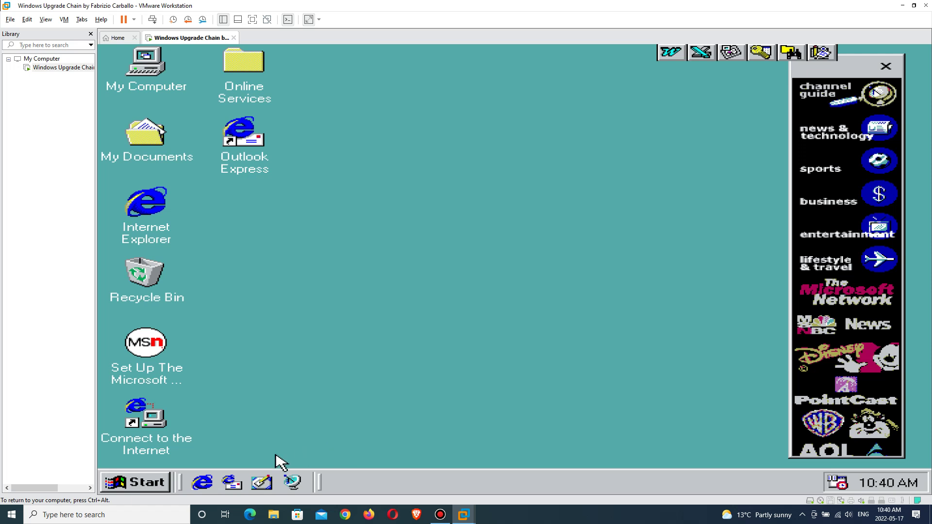
# Step: Show the Start > Programs > Accessories > System Tools list
pyautogui.click(158, 483)
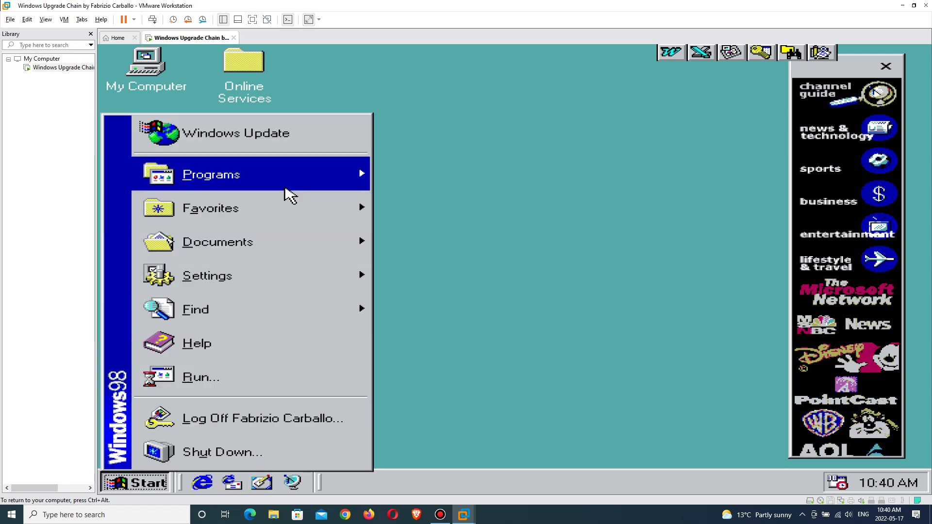
pyautogui.moveTo(298, 179)
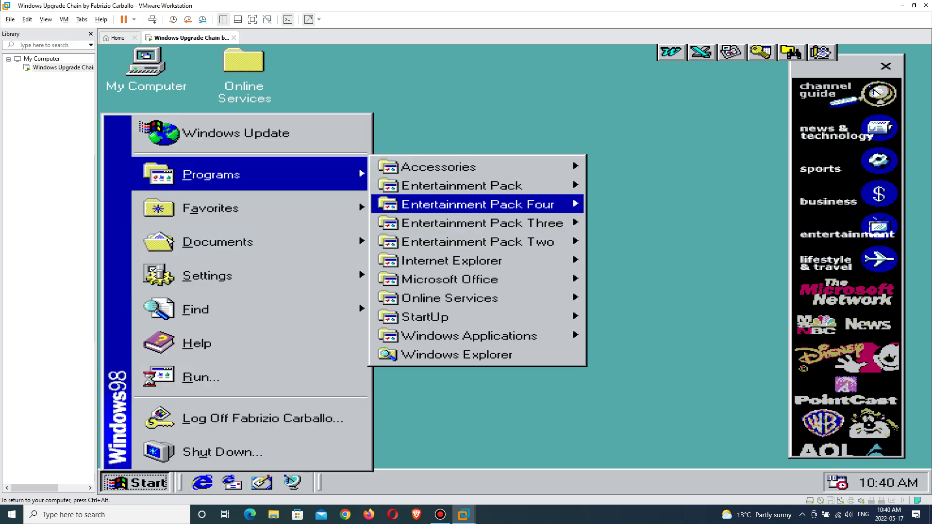
pyautogui.moveTo(558, 168)
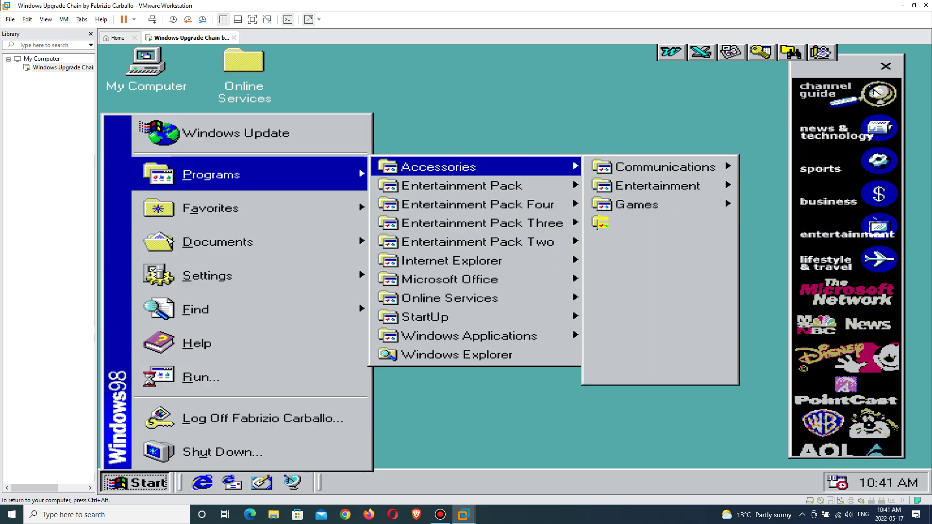
pyautogui.moveTo(714, 187)
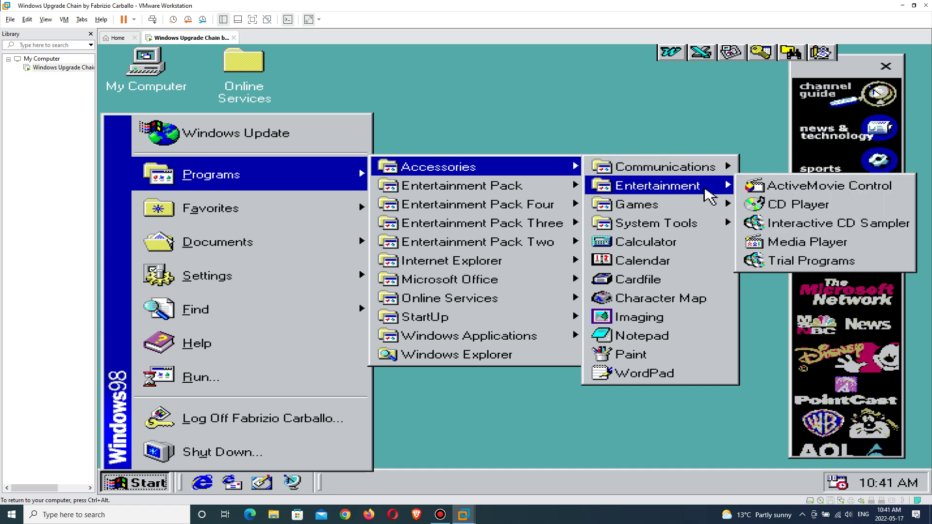
pyautogui.moveTo(709, 225)
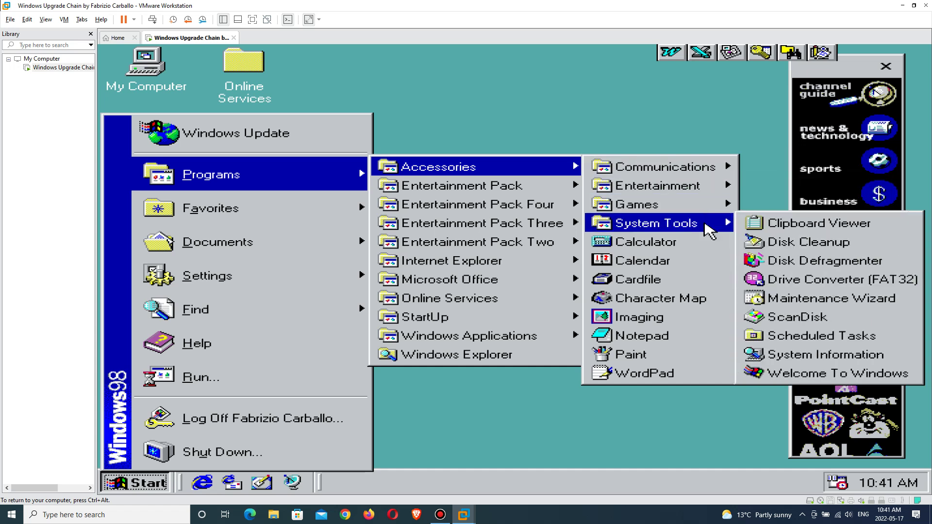
# Step: Convert drive C to FAT32 with Drive Converter, viewing the defragmentation map, and finish the wizard
pyautogui.click(786, 281)
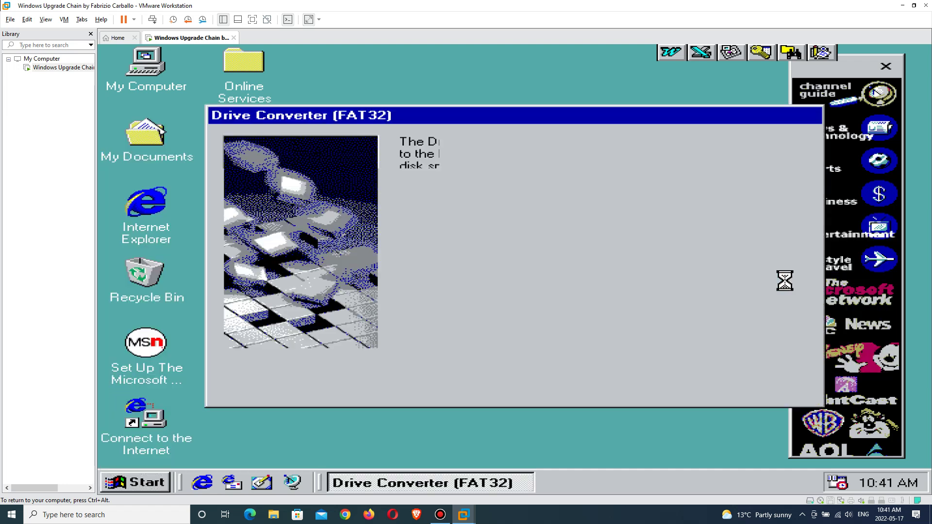
pyautogui.click(653, 385)
pyautogui.click(648, 393)
pyautogui.click(647, 388)
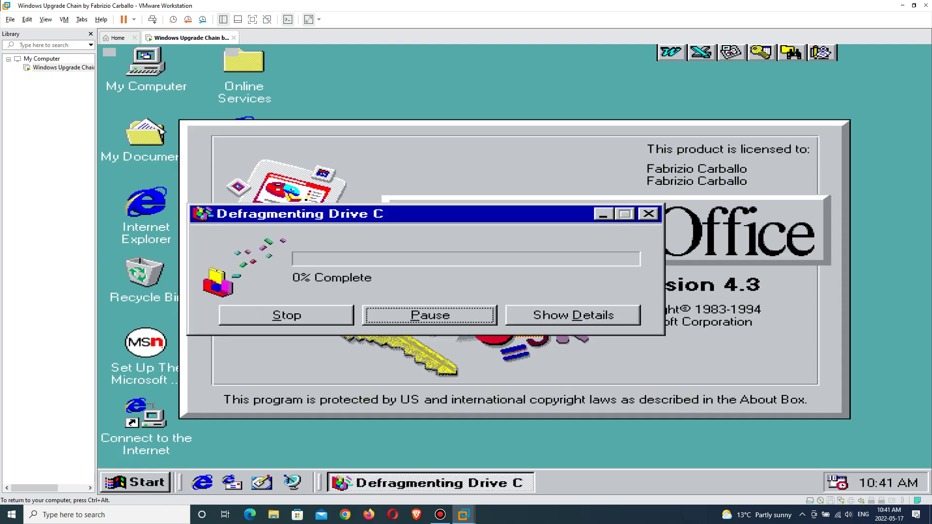
pyautogui.click(568, 315)
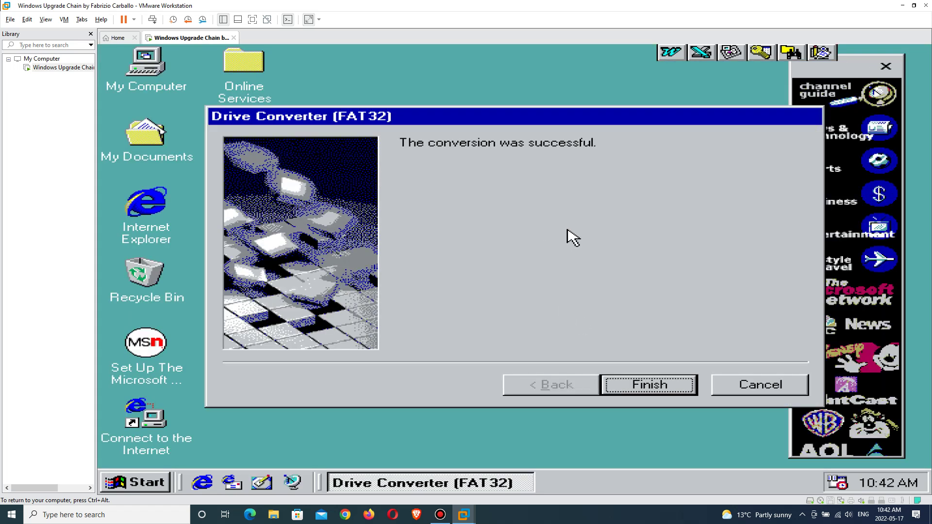
pyautogui.click(649, 388)
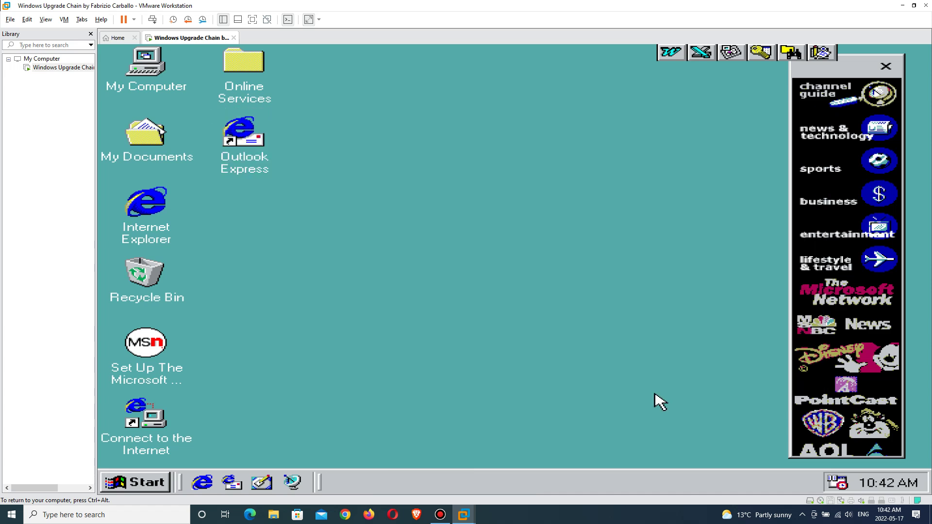
# Step: Open Upgrade.txt from drive C in a maximized Notepad window
pyautogui.hotkey('ctrl', 'alt')
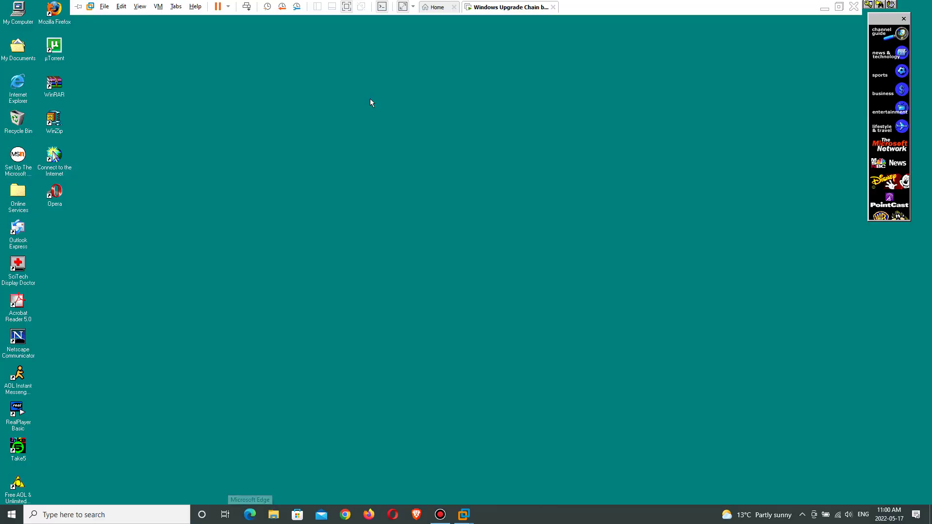
pyautogui.click(369, 102)
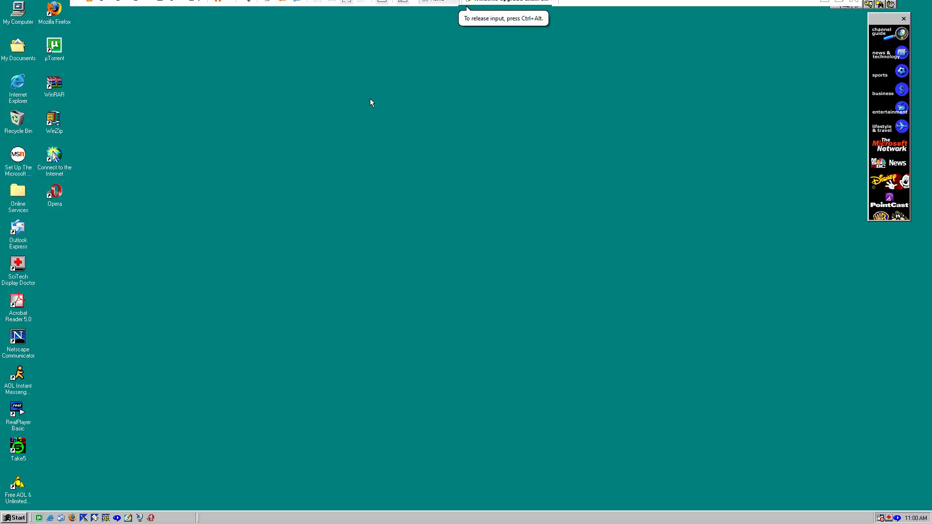
pyautogui.doubleClick(27, 20)
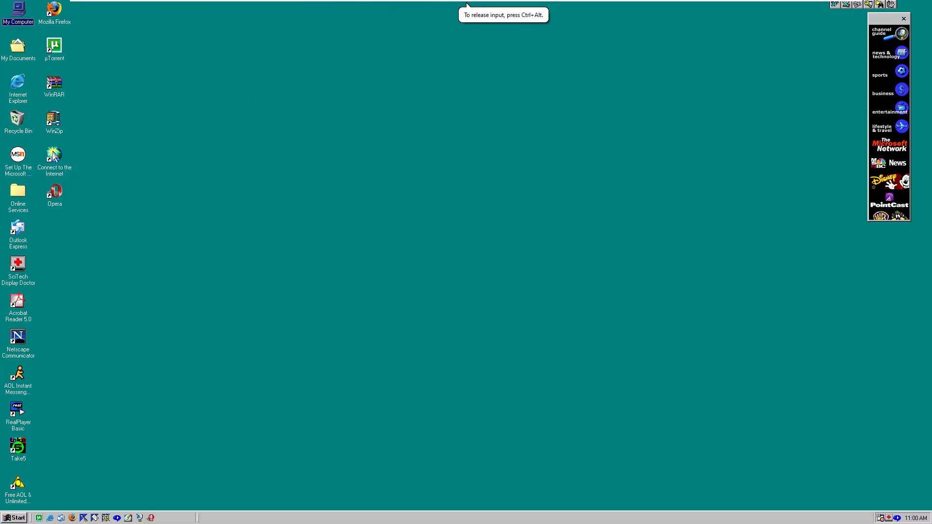
pyautogui.doubleClick(329, 67)
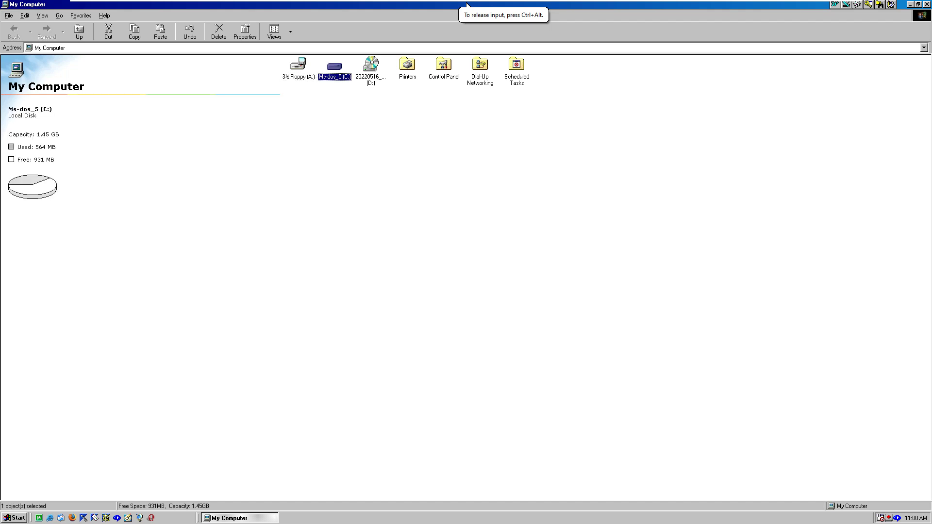
pyautogui.doubleClick(409, 102)
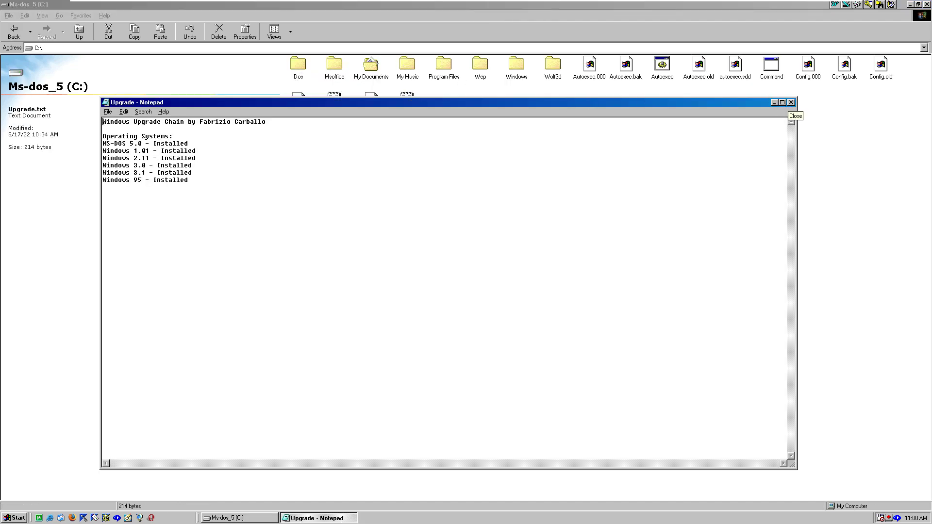
pyautogui.click(783, 102)
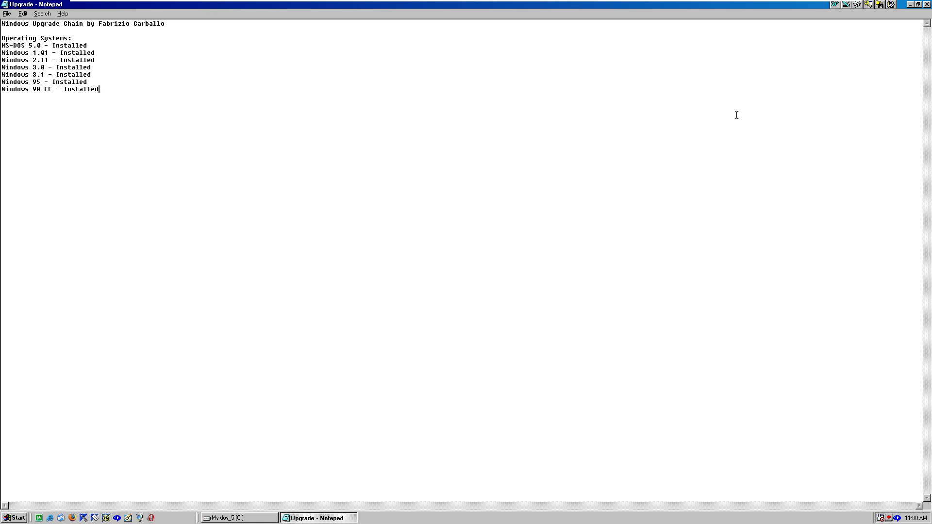
# Step: Save Upgrade.txt with the 'Windows 98 FE - Installed' line and close Notepad and the C: window
pyautogui.click(9, 13)
pyautogui.click(15, 41)
pyautogui.click(927, 4)
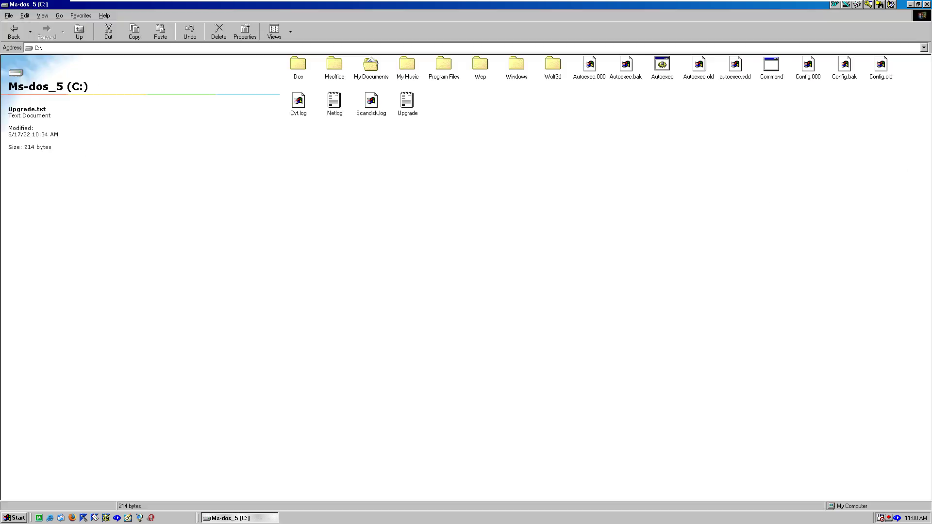
pyautogui.click(927, 4)
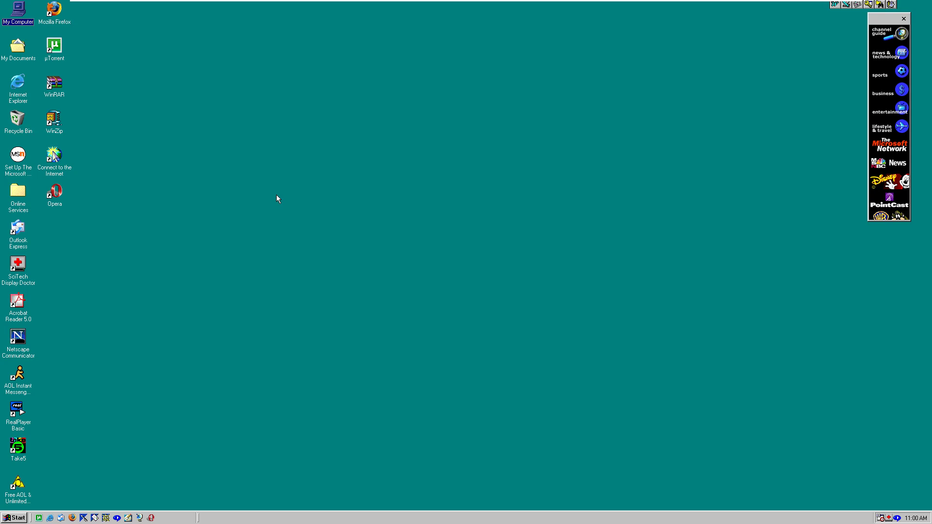
# Step: Open the virtual CD/DVD drive settings from the VM Removable Devices menu
pyautogui.hotkey('ctrl', 'alt')
pyautogui.press('alt')
pyautogui.press('Right')
pyautogui.press('Right')
pyautogui.press('Right')
pyautogui.press('Down')
pyautogui.press('Down')
pyautogui.press('Right')
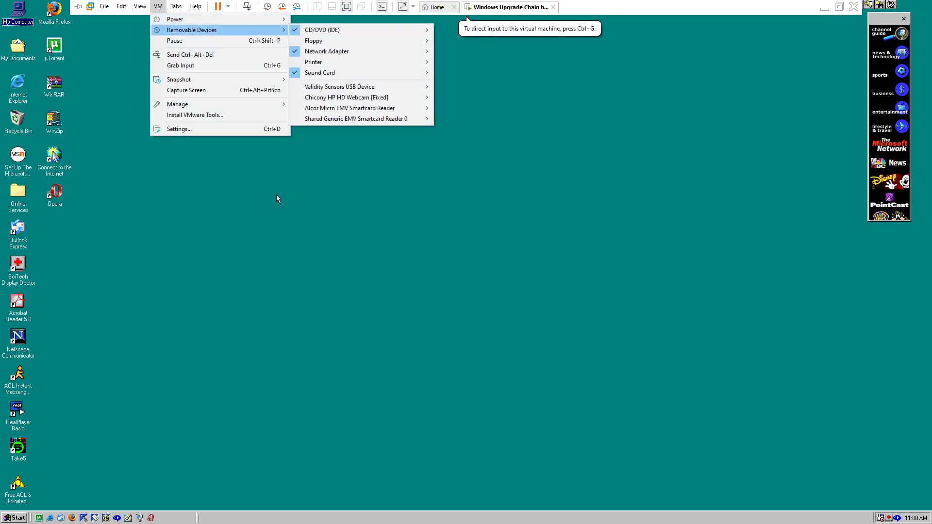
pyautogui.press('Right')
pyautogui.press('Down')
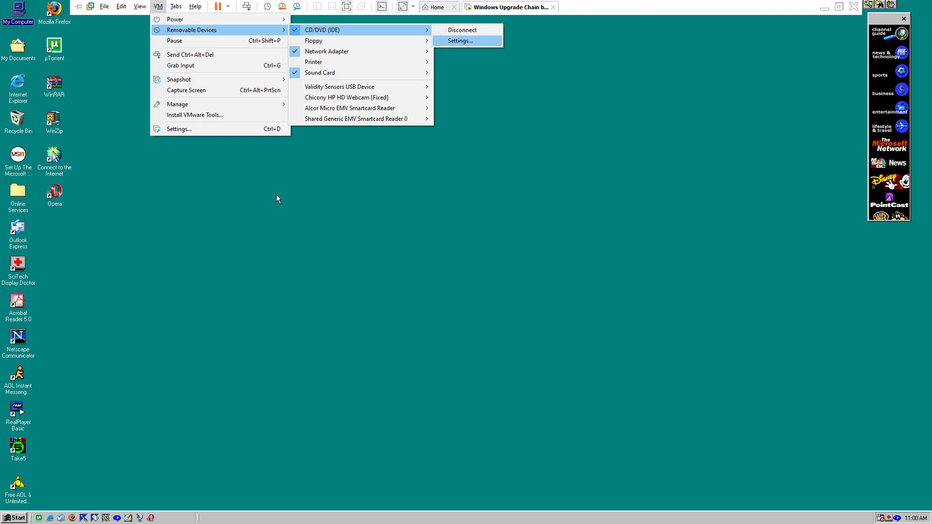
pyautogui.press('Return')
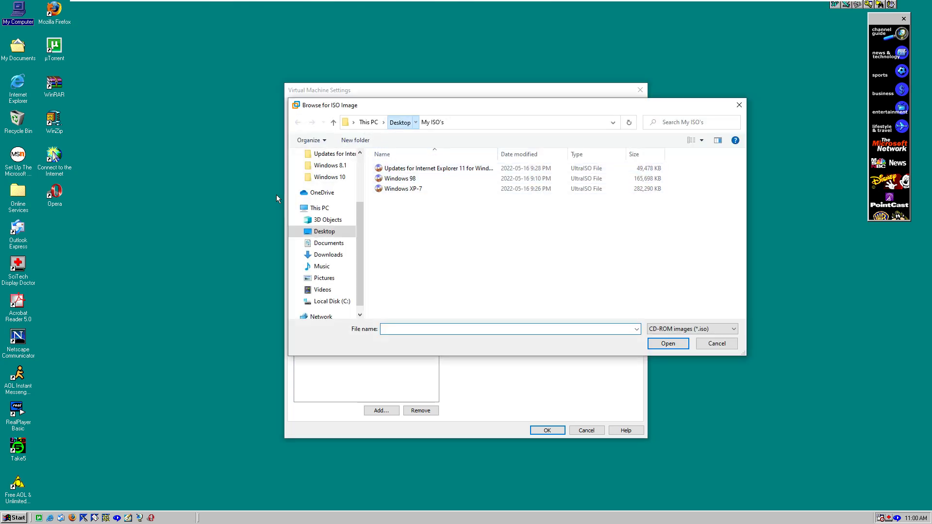
# Step: Load the Windows 98 SE ISO as the CD image, apply it, and override the CD-ROM lock
pyautogui.hotkey('alt', 'Up')
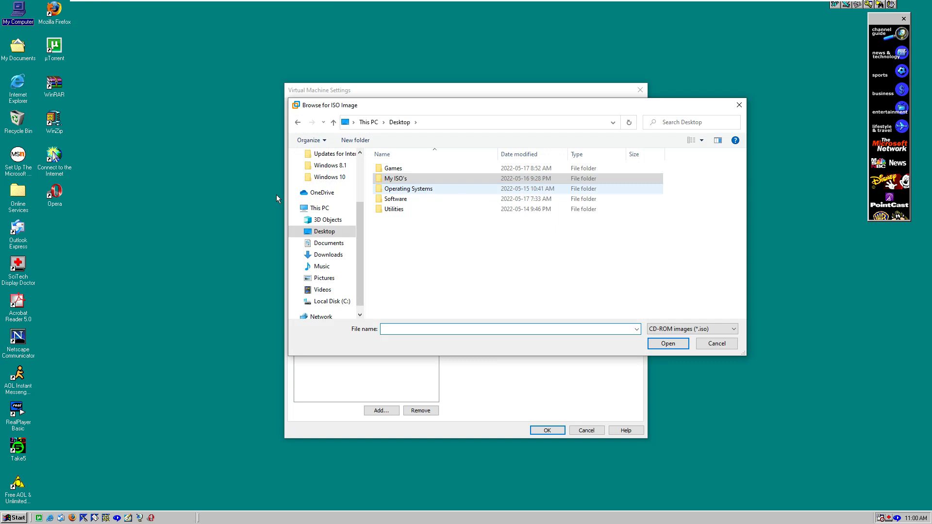
pyautogui.press('Return')
pyautogui.press('Down')
pyautogui.press('Down')
pyautogui.press('Down')
pyautogui.press('Down')
pyautogui.press('Down')
pyautogui.press('Down')
pyautogui.press('Down')
pyautogui.press('Down')
pyautogui.press('Down')
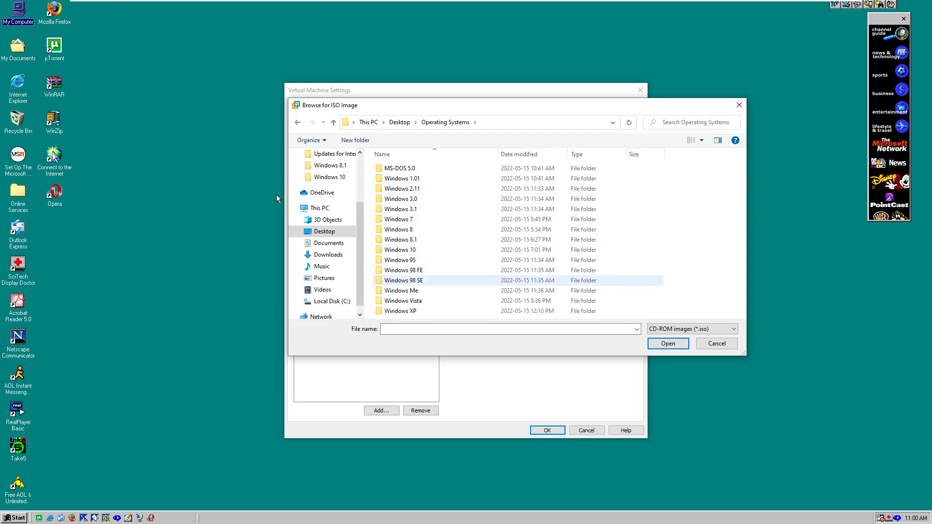
pyautogui.press('Return')
pyautogui.press('Down')
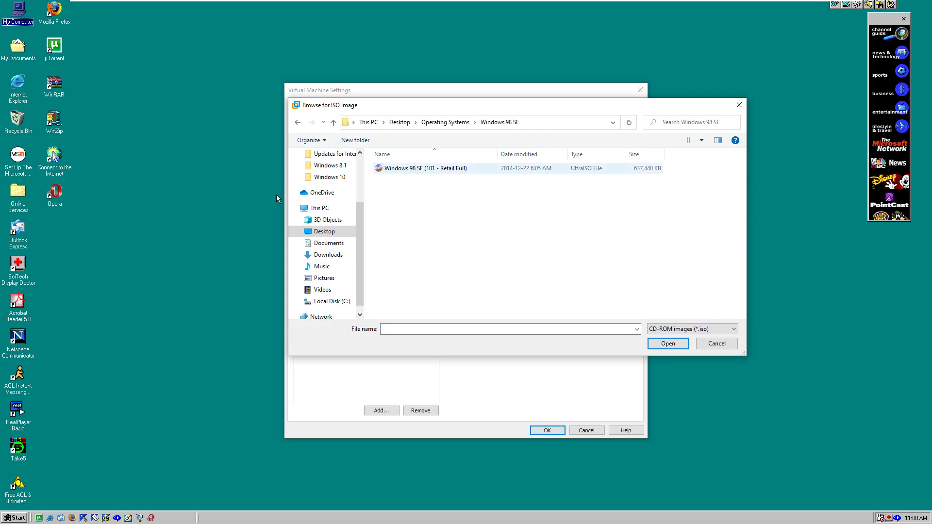
pyautogui.press('Return')
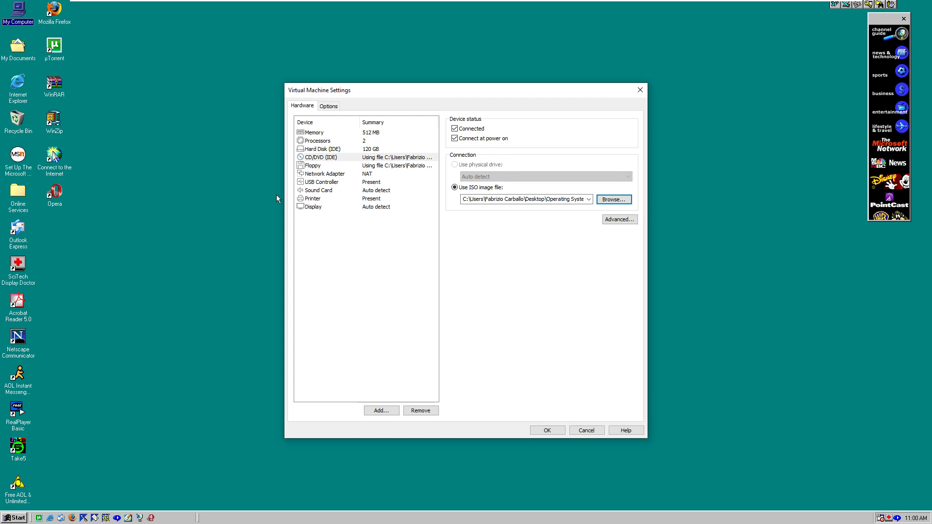
pyautogui.press('Return')
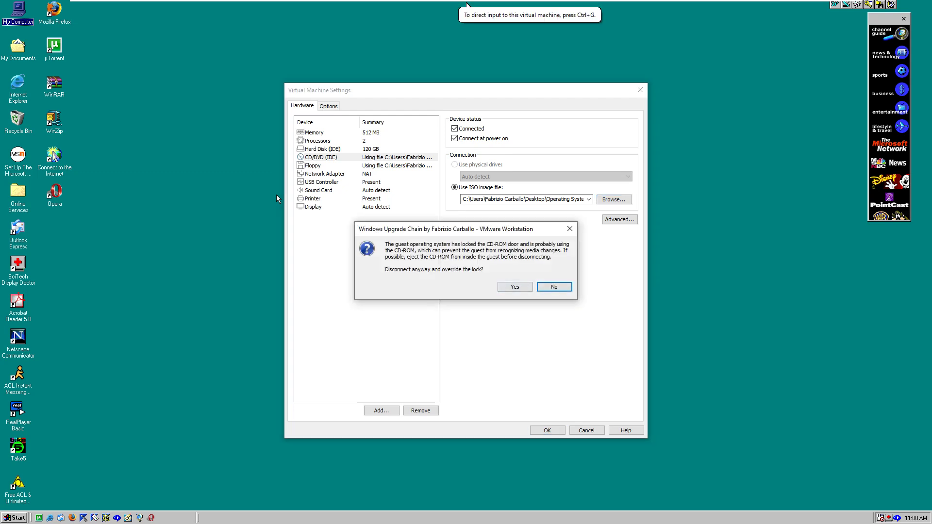
pyautogui.press('Left')
pyautogui.press('Return')
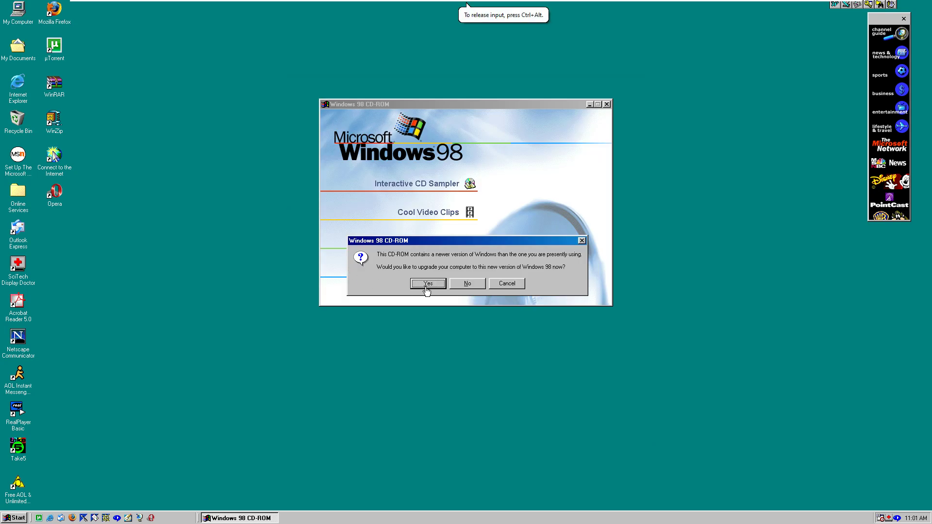
# Step: Choose to upgrade, continue past the setup welcome, and accept the licence agreement
pyautogui.click(427, 286)
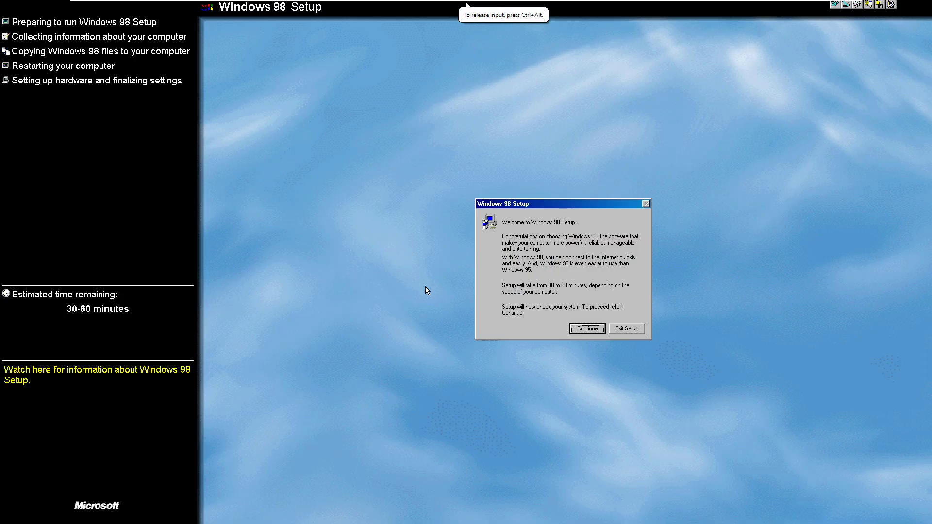
pyautogui.click(583, 332)
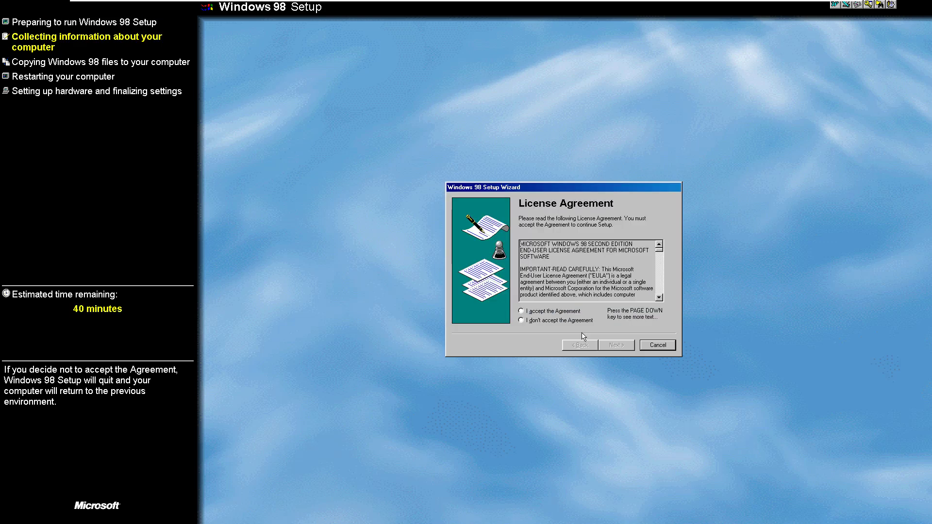
pyautogui.click(562, 321)
pyautogui.click(553, 313)
pyautogui.click(618, 344)
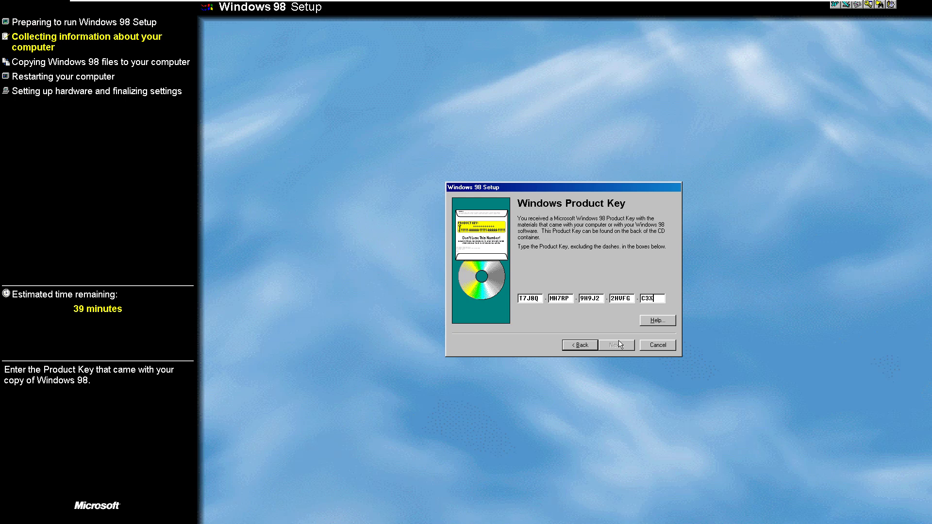
# Step: Enter the product key, back up system files, confirm United States, and skip the startup disk
pyautogui.write('M')
pyautogui.click(619, 344)
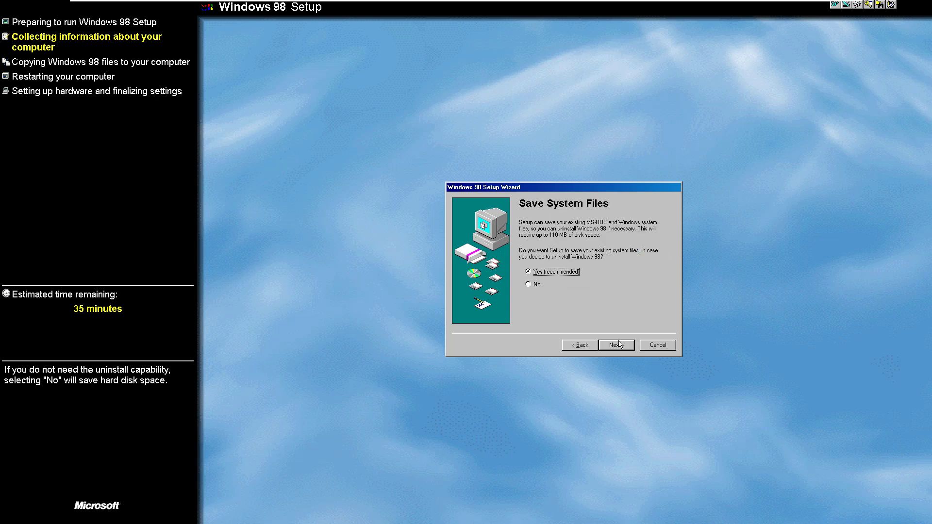
pyautogui.click(619, 344)
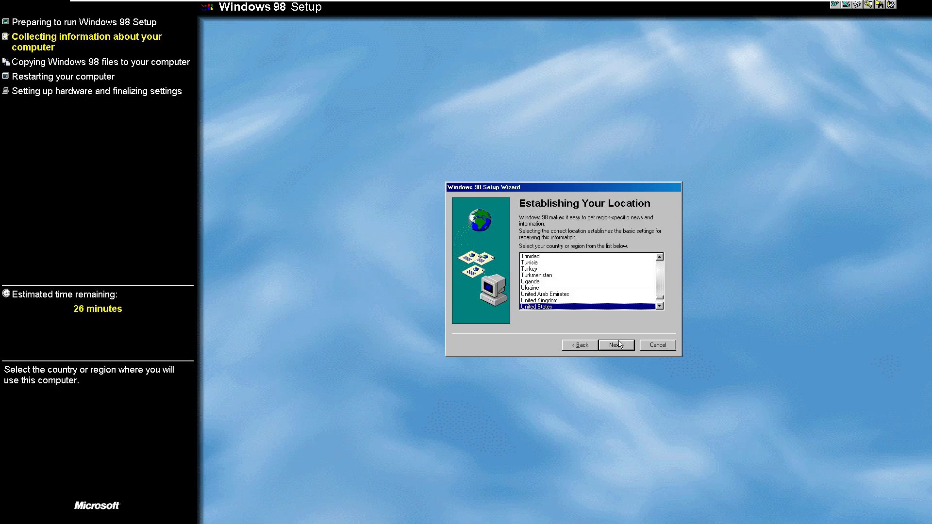
pyautogui.click(615, 345)
pyautogui.click(615, 345)
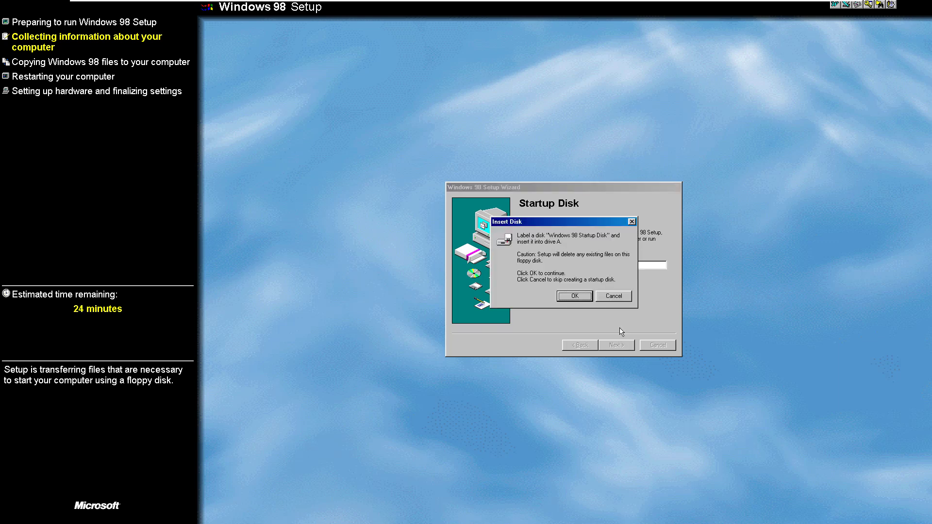
pyautogui.click(621, 296)
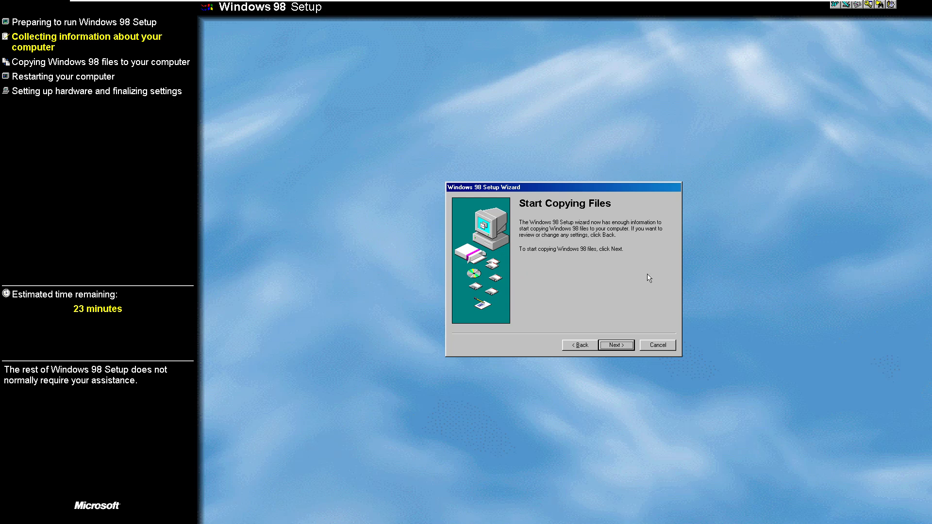
# Step: Start copying the Windows 98 SE files and let setup run to the restart countdown
pyautogui.click(607, 348)
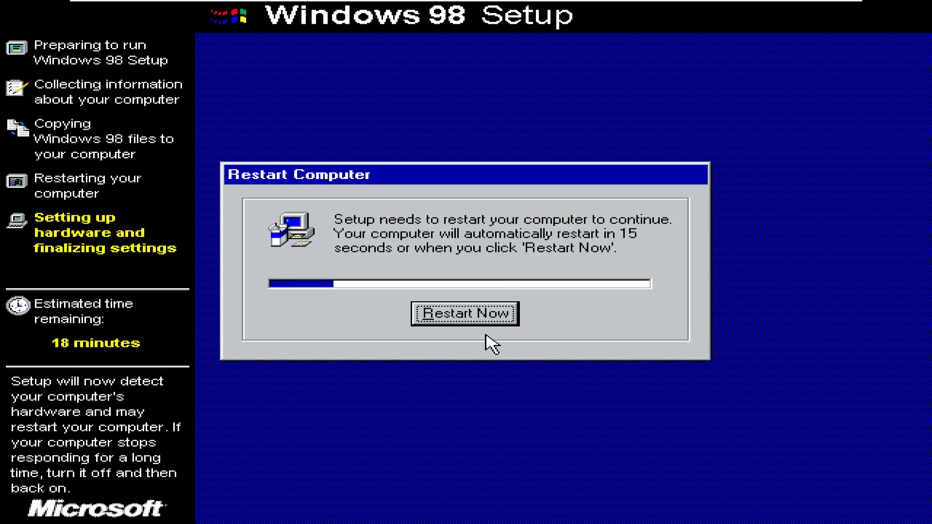
# Step: Restart twice so Windows 98 SE Setup completes and boots to the desktop
pyautogui.click(463, 322)
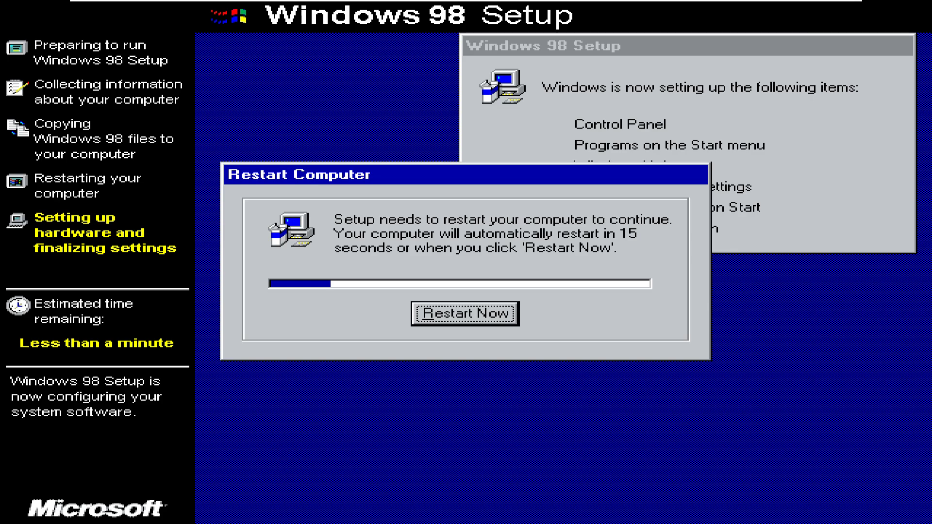
pyautogui.click(482, 322)
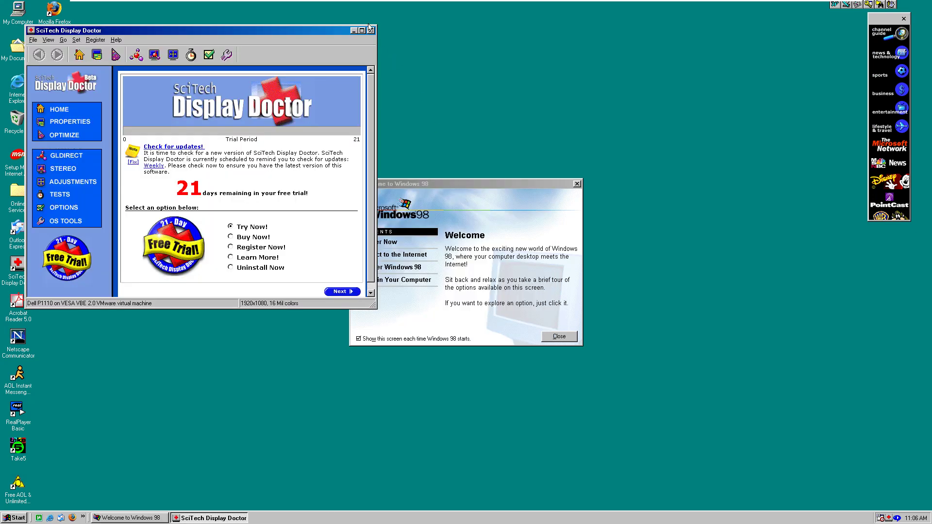
# Step: Close SciTech Display Doctor and turn off the Welcome screen at startup, then close it
pyautogui.click(371, 30)
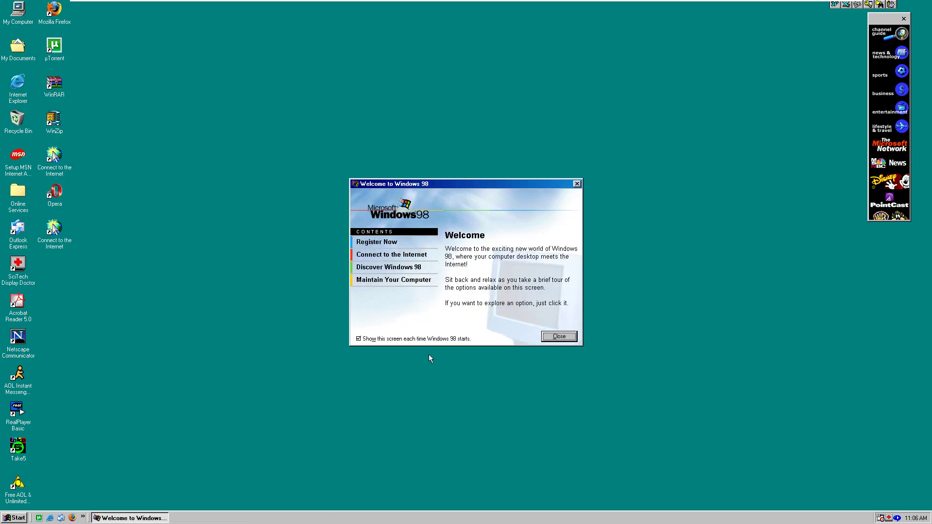
pyautogui.click(421, 340)
pyautogui.click(558, 336)
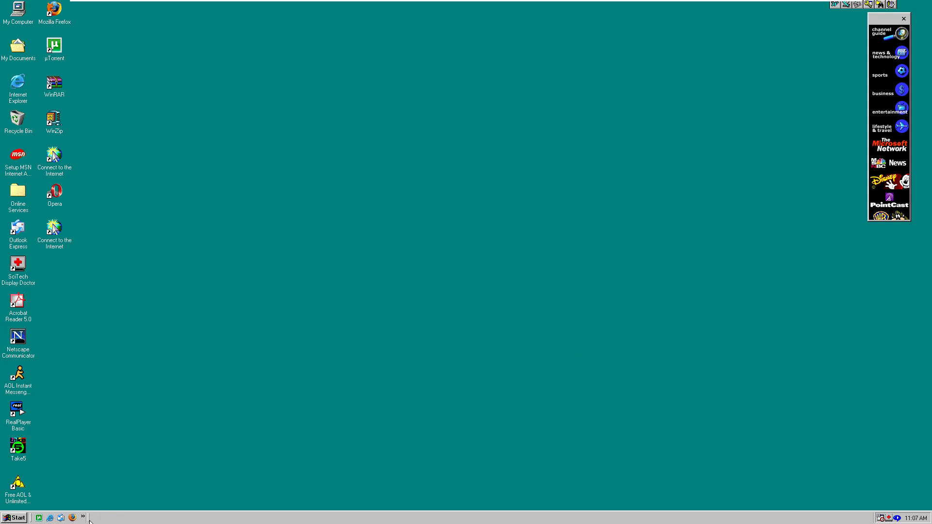
# Step: Widen the Quick Launch toolbar and check My Computer's properties show Windows 98 SE 4.10.2222 A
pyautogui.moveTo(87, 519); pyautogui.dragTo(183, 520)
pyautogui.rightClick(23, 21)
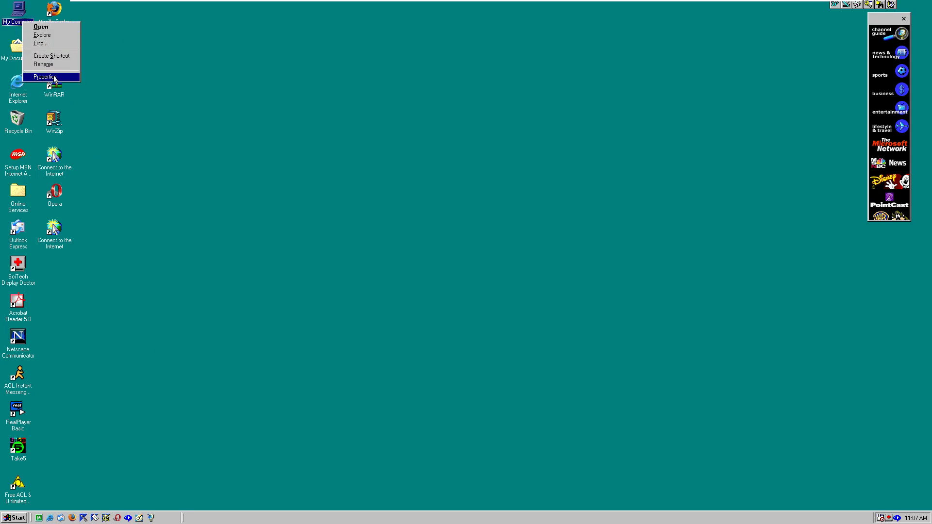
pyautogui.click(53, 76)
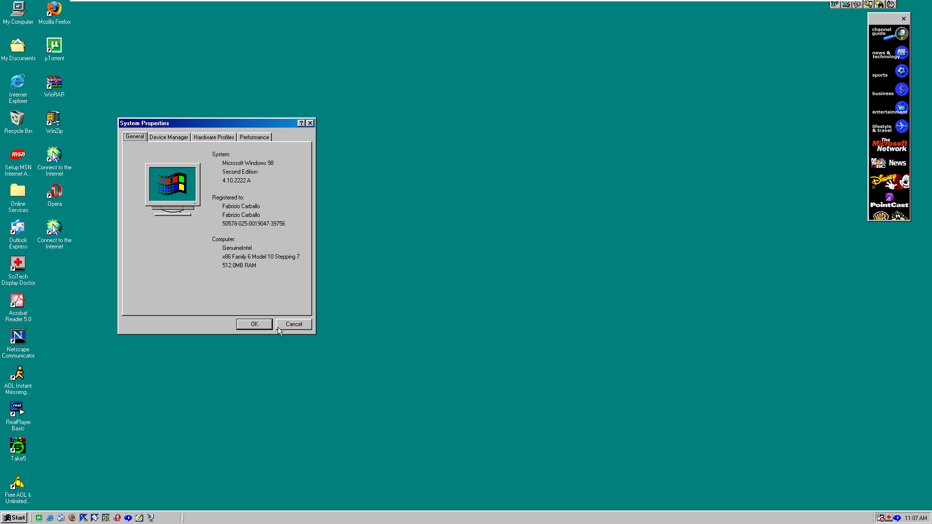
pyautogui.click(261, 327)
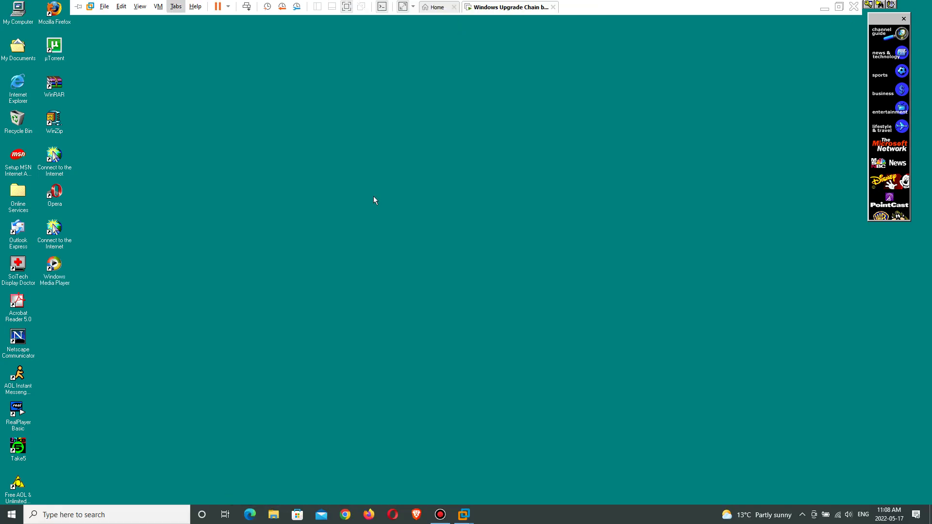
# Step: Launch Fuji Golf from Start > Programs > Entertainment Pack Three
pyautogui.click(374, 200)
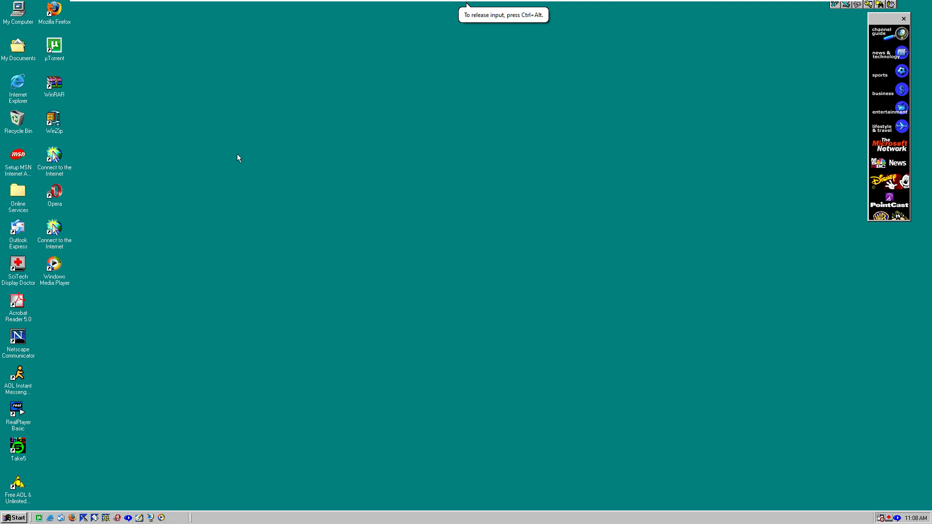
pyautogui.click(13, 518)
pyautogui.moveTo(46, 372)
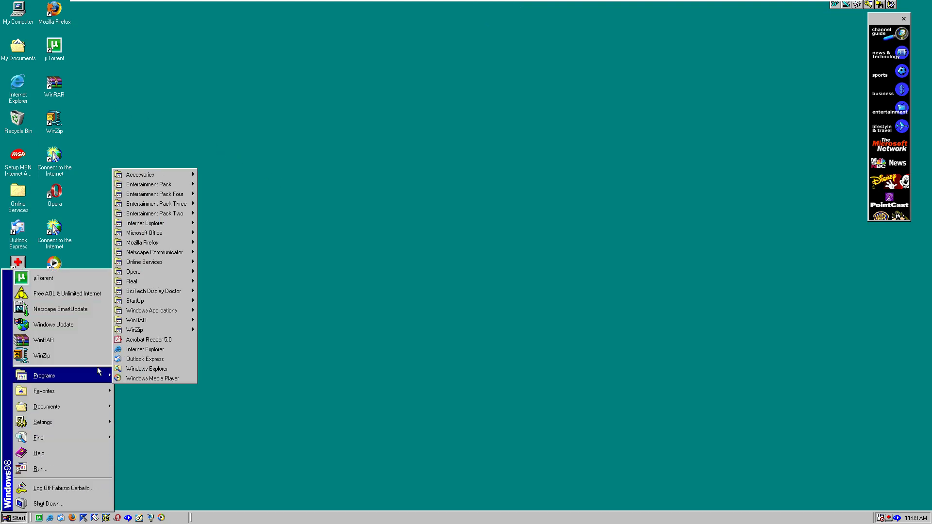
pyautogui.moveTo(170, 187)
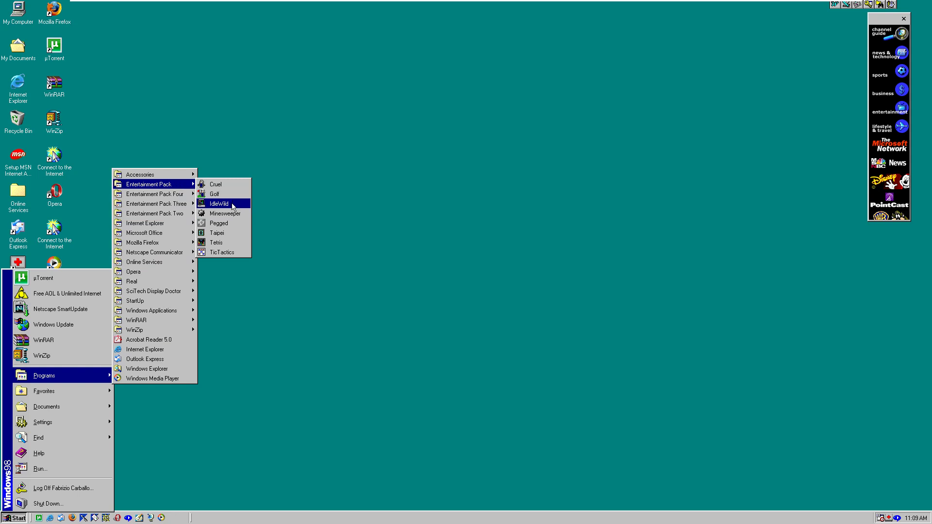
pyautogui.moveTo(179, 207)
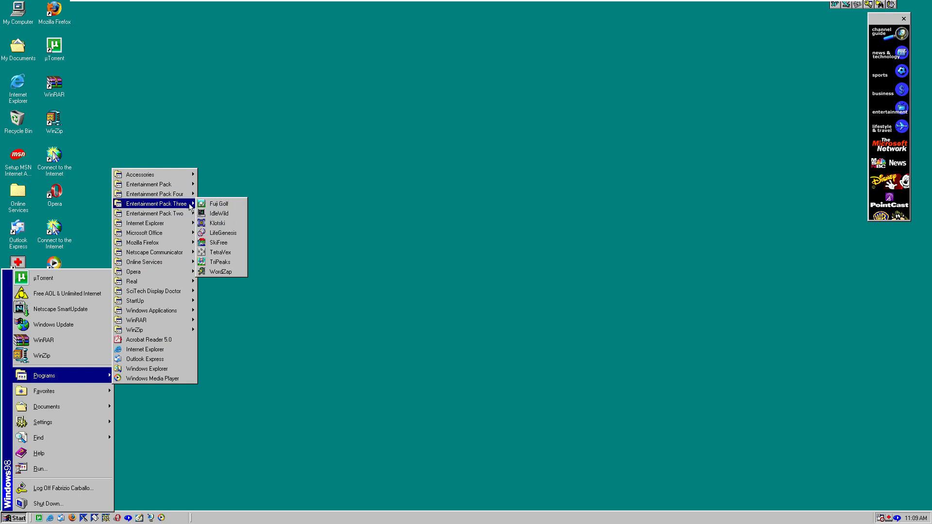
pyautogui.click(206, 208)
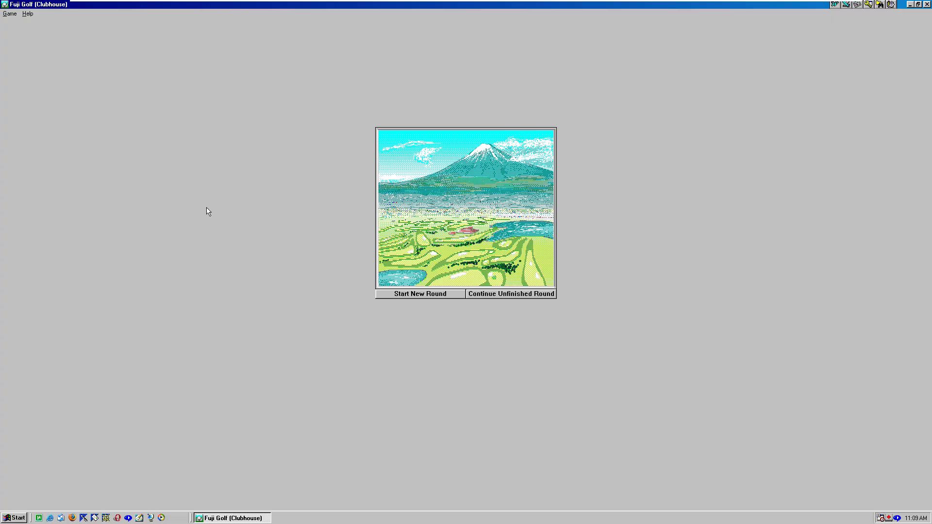
# Step: Start a new round with the default player name, then play the tee shot and second shot
pyautogui.click(409, 293)
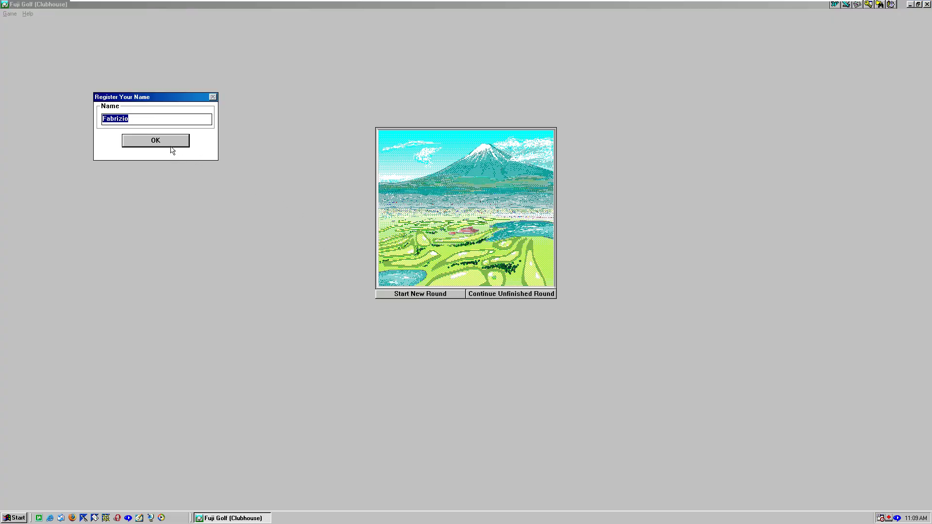
pyautogui.click(174, 145)
pyautogui.click(397, 159)
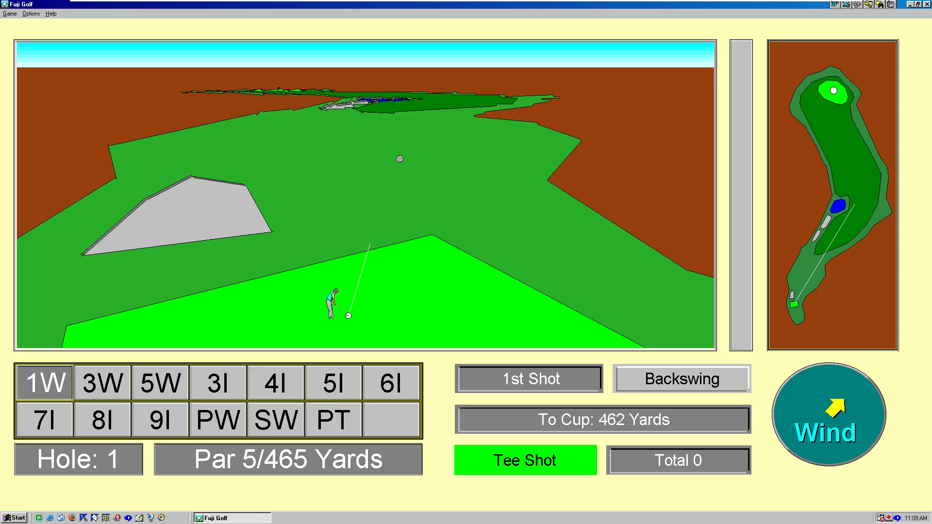
pyautogui.press('space')
pyautogui.press('space')
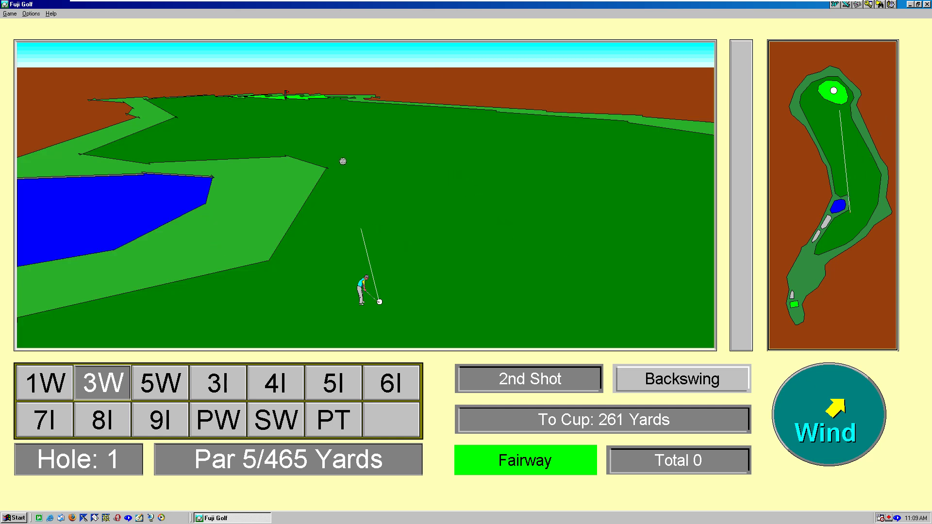
pyautogui.press('space')
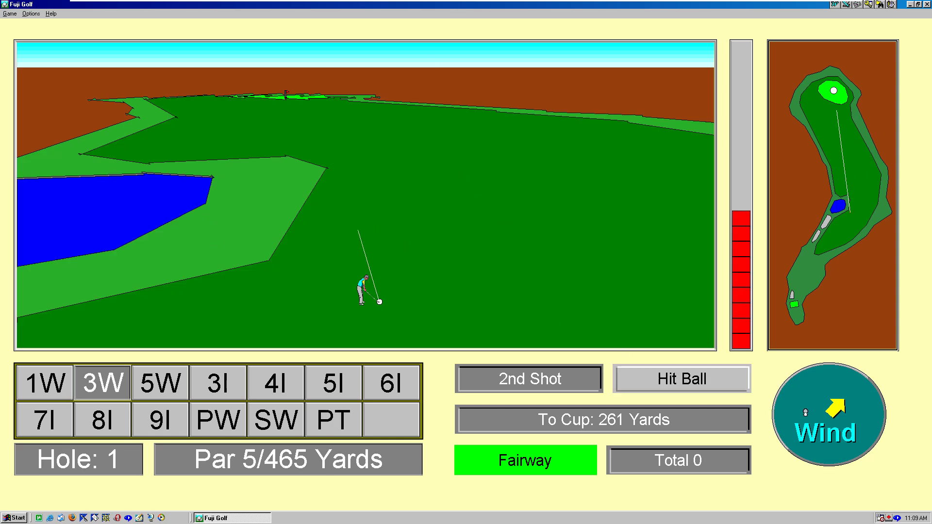
pyautogui.press('space')
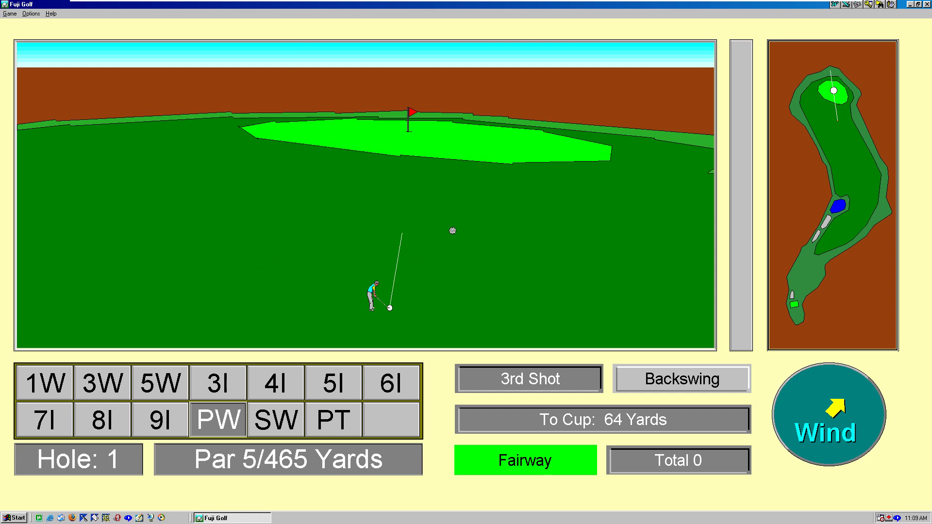
# Step: Play the third and fourth shots and two putts, holing out on the first hole
pyautogui.click(819, 433)
pyautogui.click(818, 432)
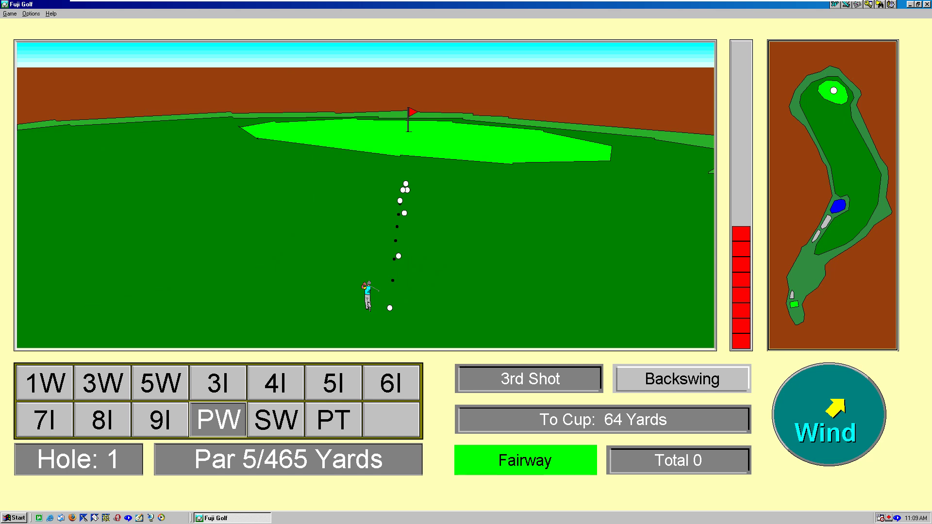
pyautogui.click(818, 432)
pyautogui.click(818, 432)
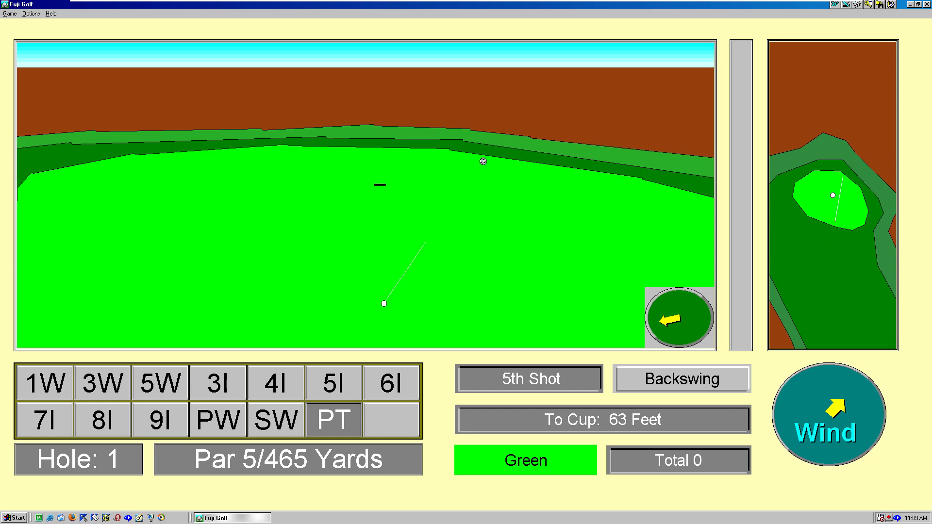
pyautogui.click(779, 413)
pyautogui.click(779, 413)
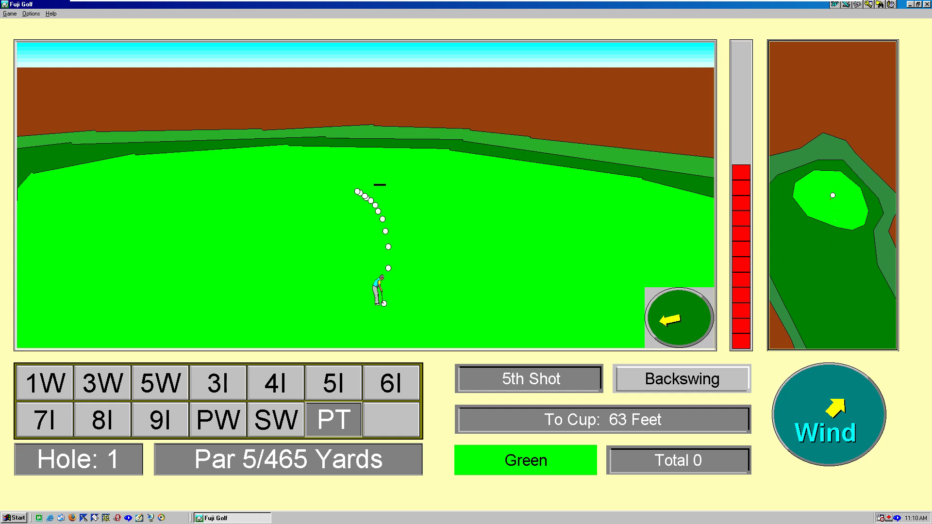
pyautogui.click(780, 413)
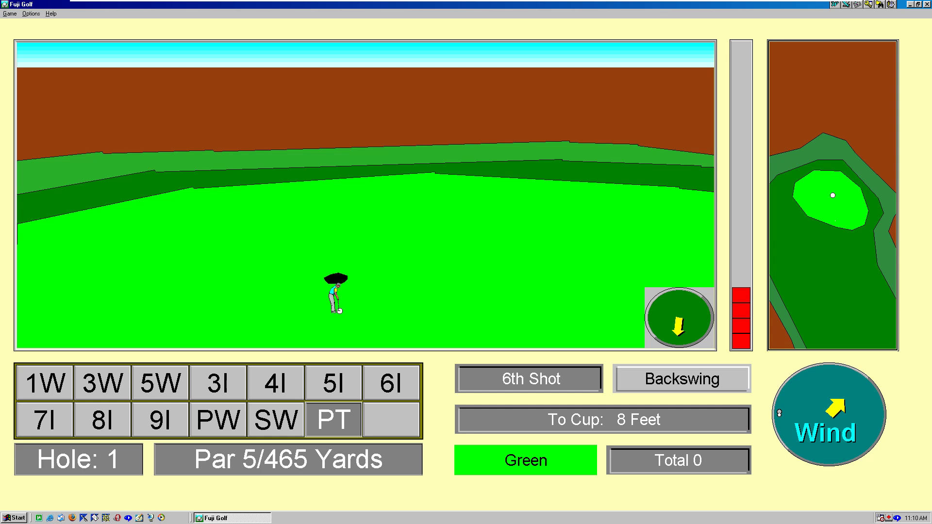
pyautogui.click(779, 414)
# Step: Accept the bogey result, move on to Hole 2, and quit Fuji Golf
pyautogui.click(174, 131)
pyautogui.click(170, 132)
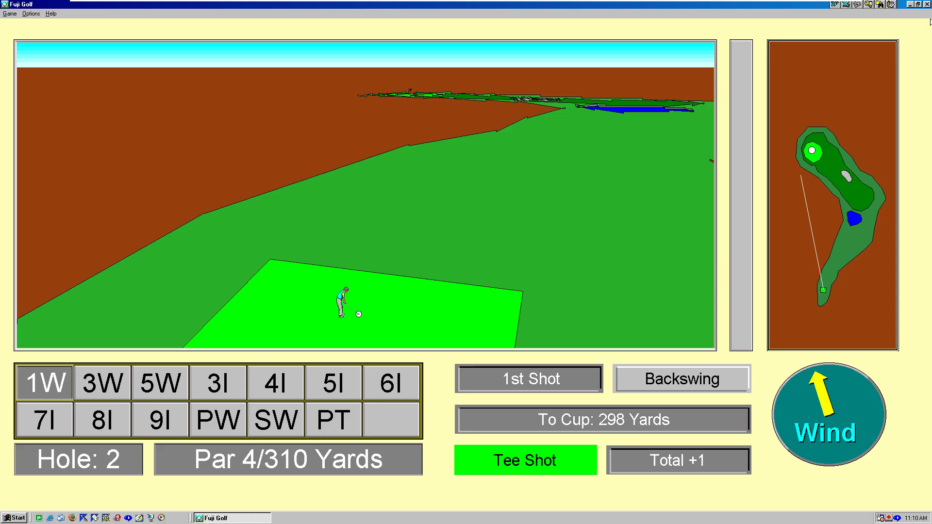
pyautogui.click(927, 4)
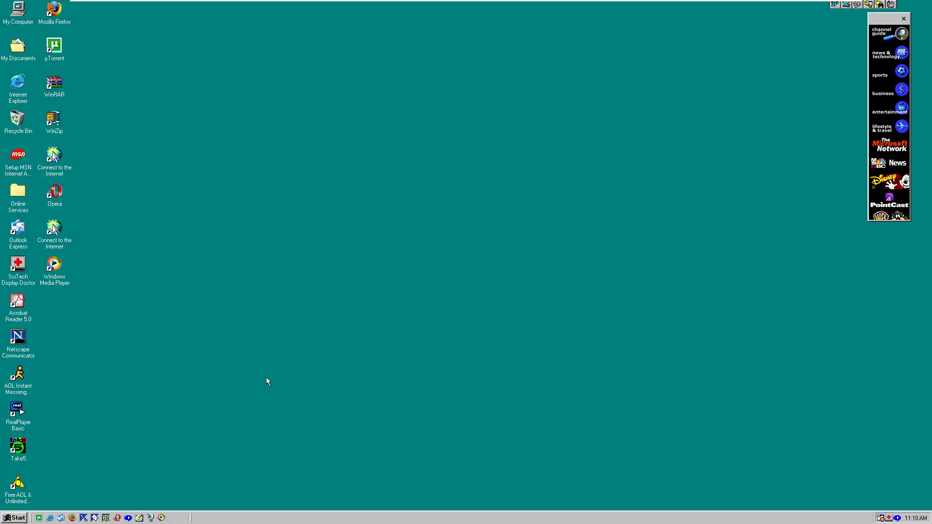
# Step: Launch Maxwell's Maniac from Entertainment Pack Four and advance past Level 1 with score 715
pyautogui.click(17, 518)
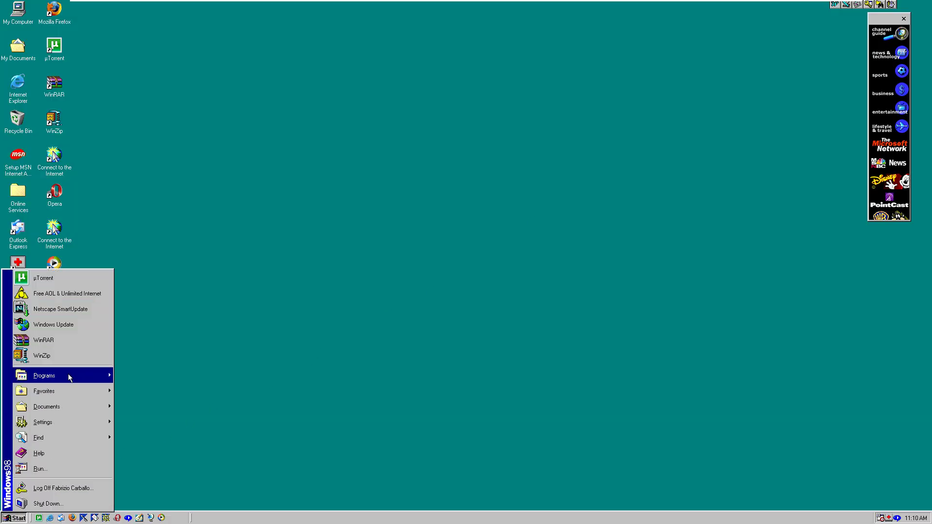
pyautogui.moveTo(70, 378)
pyautogui.moveTo(138, 213)
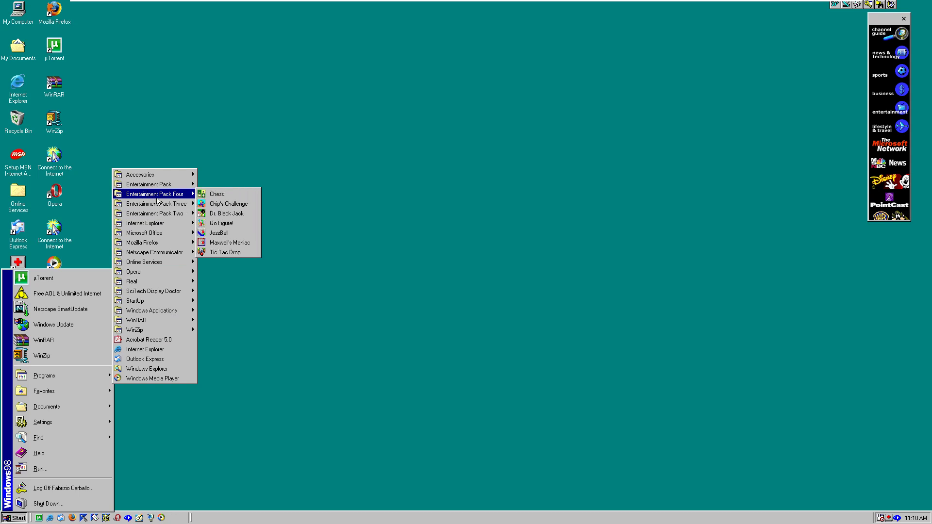
pyautogui.click(234, 246)
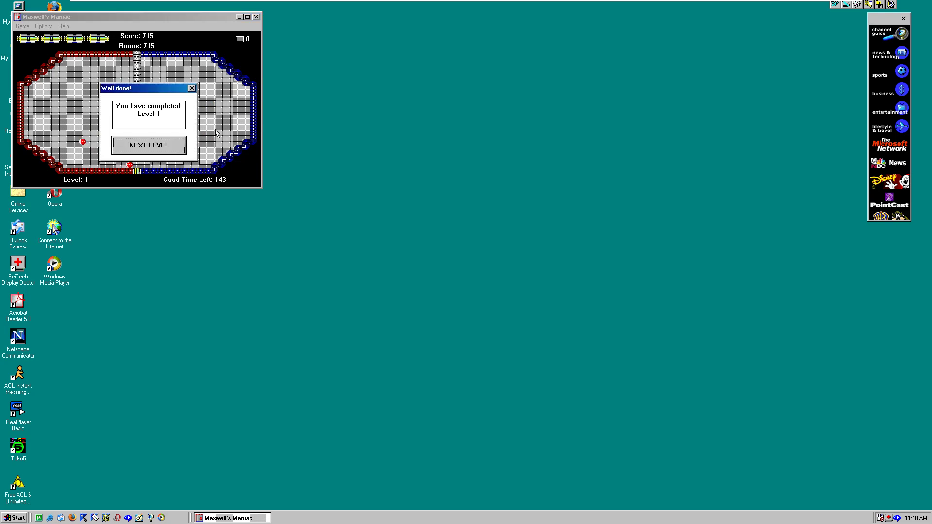
pyautogui.click(181, 149)
# Step: Close Maxwell's Maniac and launch Minesweeper from the Games menu
pyautogui.click(257, 16)
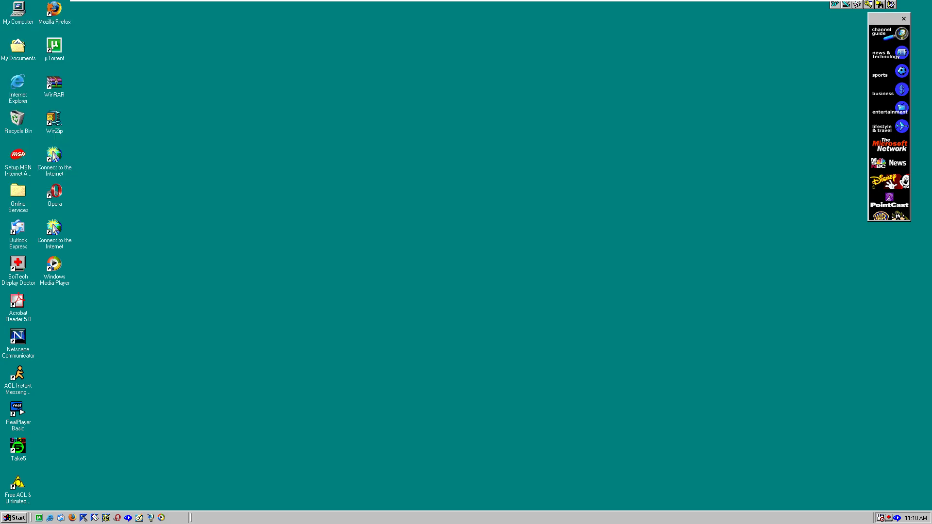
pyautogui.click(21, 516)
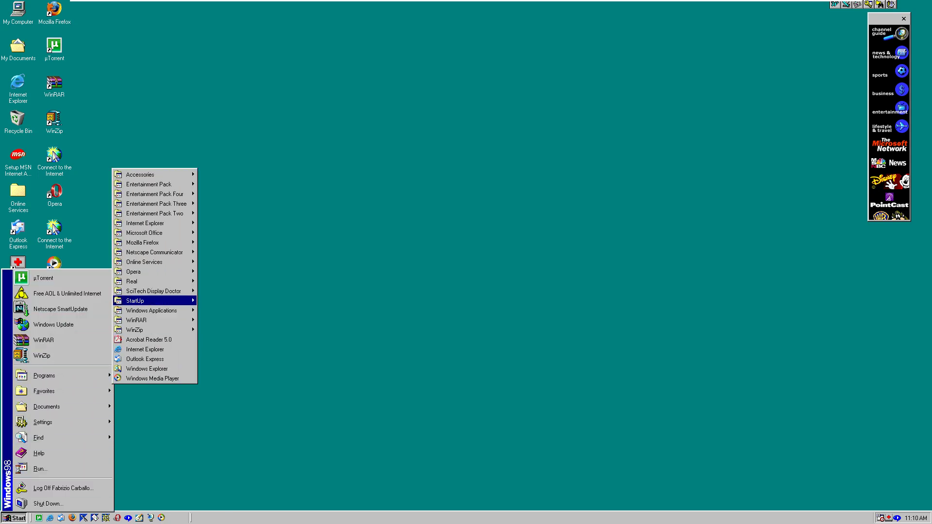
pyautogui.moveTo(165, 179)
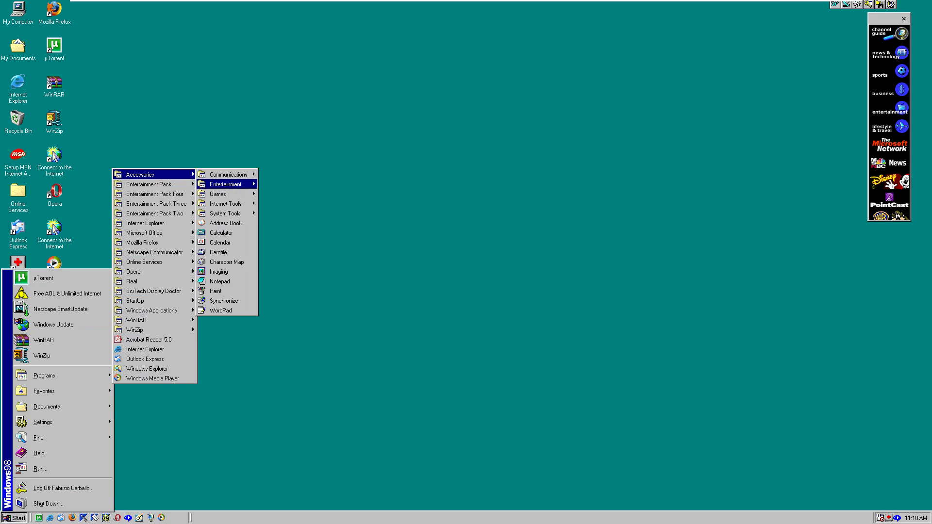
pyautogui.moveTo(237, 194)
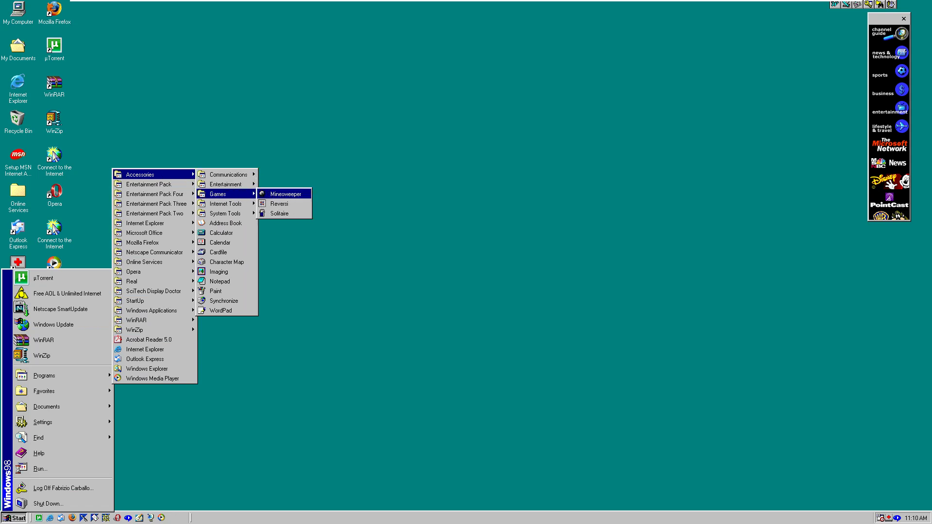
pyautogui.click(269, 194)
# Step: Uncover minefield squares until a mine ends the game, then close Minesweeper
pyautogui.click(102, 92)
pyautogui.click(71, 92)
pyautogui.click(64, 100)
pyautogui.click(56, 123)
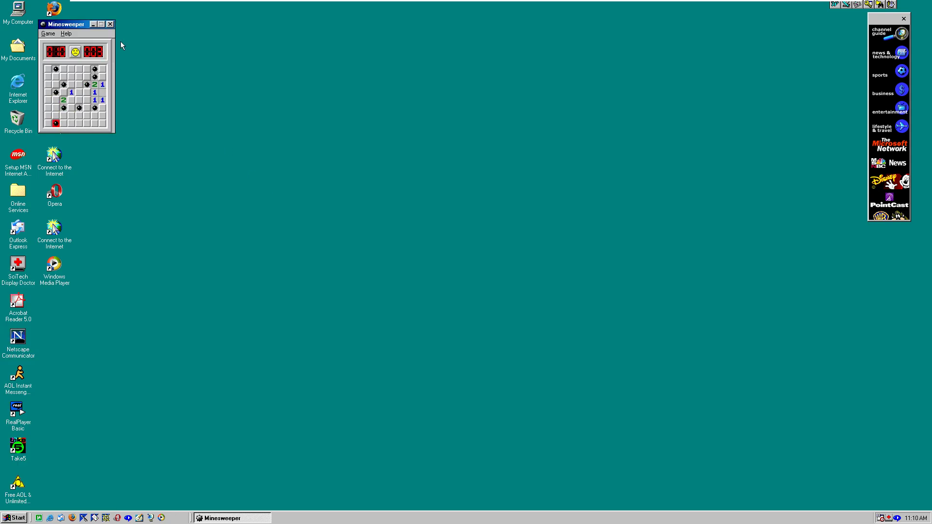
pyautogui.click(110, 24)
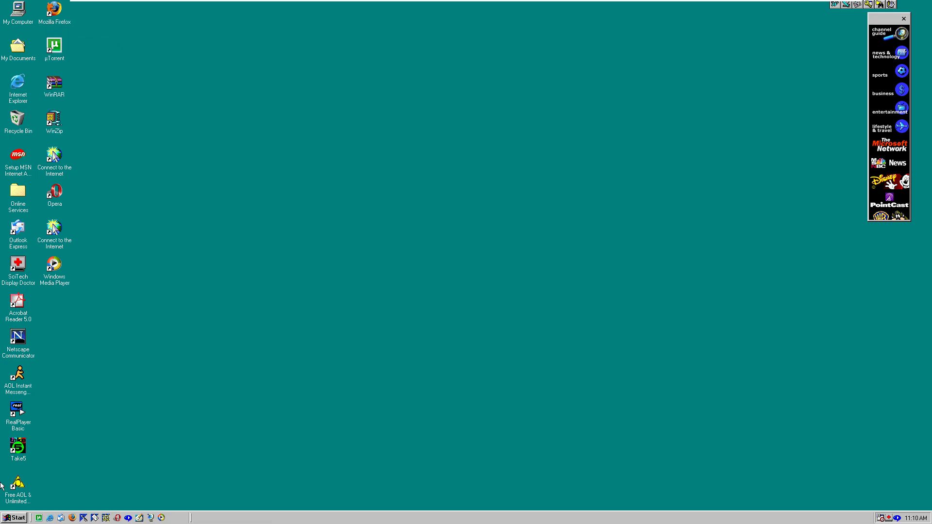
# Step: Launch Reversi from Accessories > Games and maximize its window
pyautogui.click(15, 518)
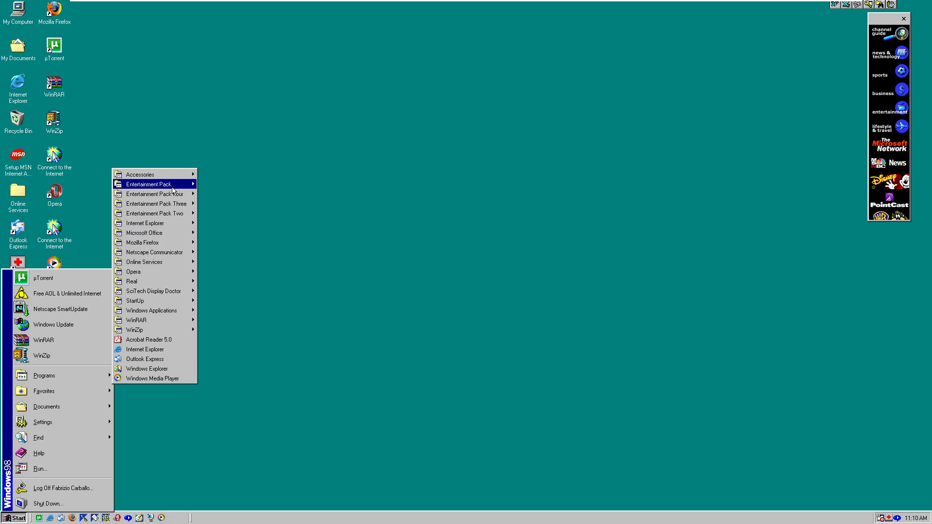
pyautogui.moveTo(173, 176)
pyautogui.moveTo(232, 196)
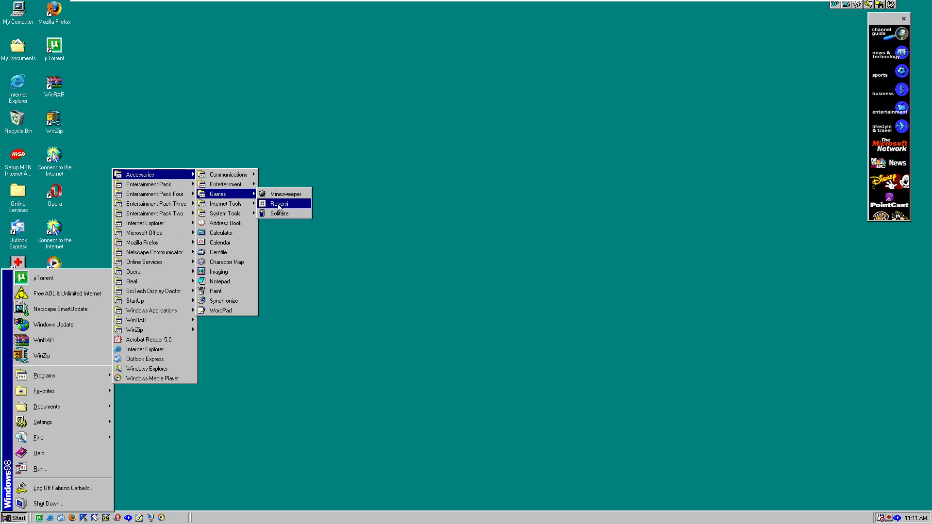
pyautogui.click(280, 205)
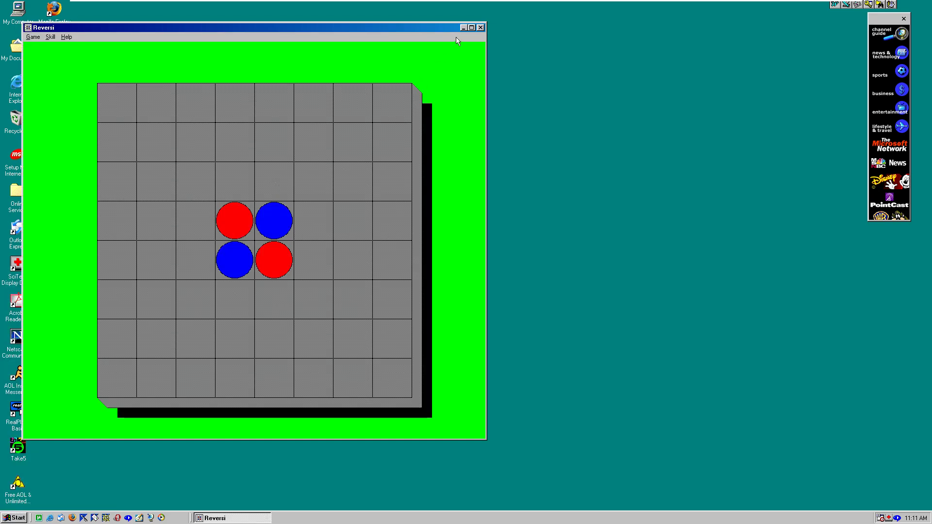
pyautogui.click(472, 28)
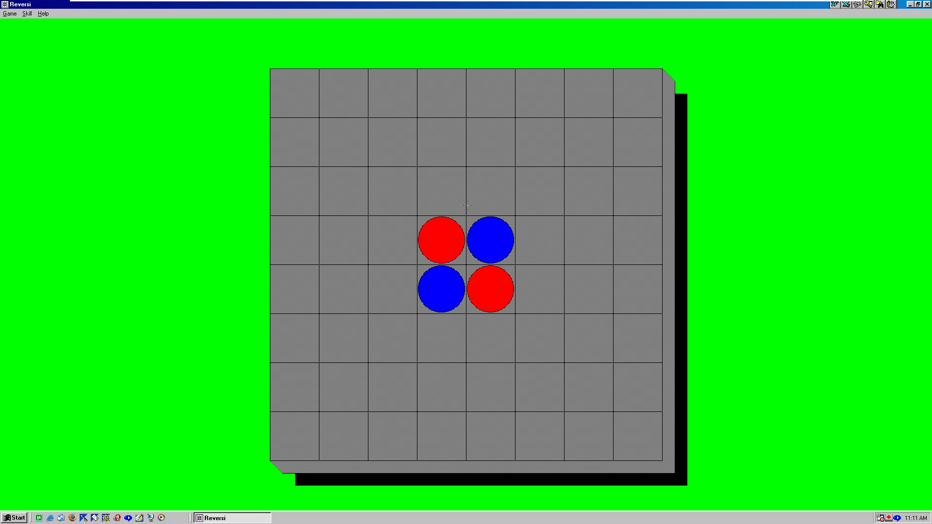
# Step: Play the opening red discs from the centre out to rows 1–2, c3, b4 and b5
pyautogui.click(471, 209)
pyautogui.click(532, 253)
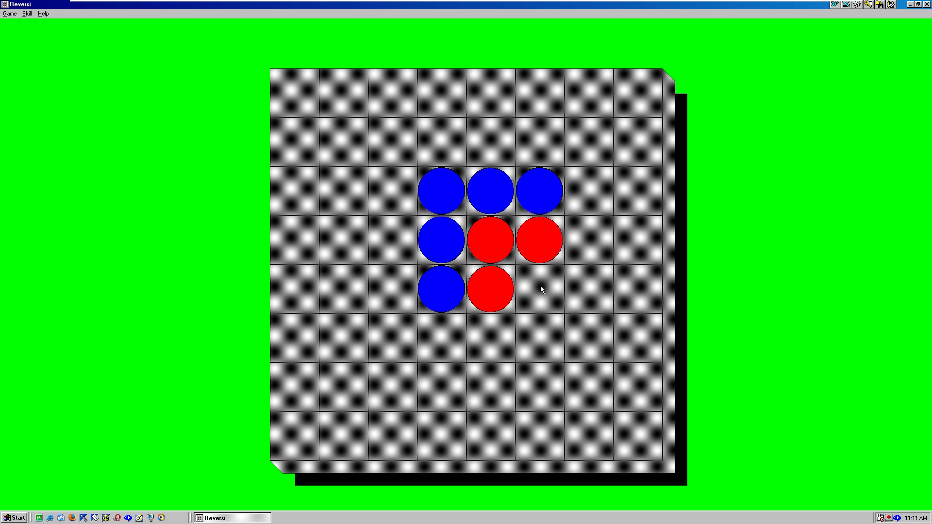
pyautogui.click(404, 301)
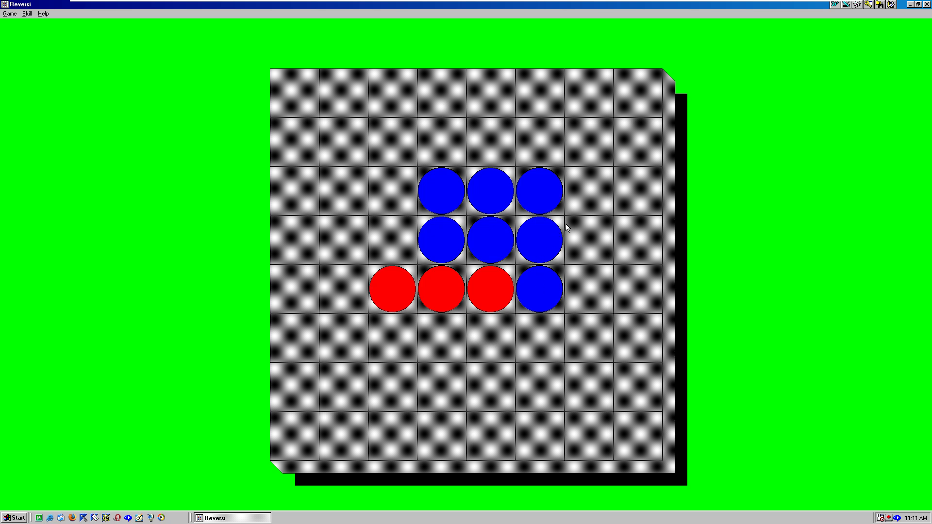
pyautogui.click(588, 184)
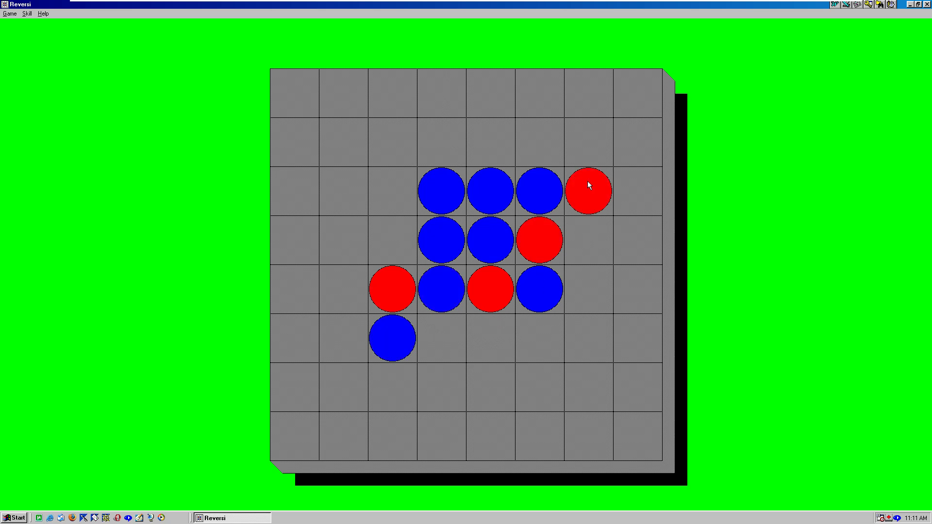
pyautogui.click(508, 142)
pyautogui.click(554, 137)
pyautogui.click(580, 139)
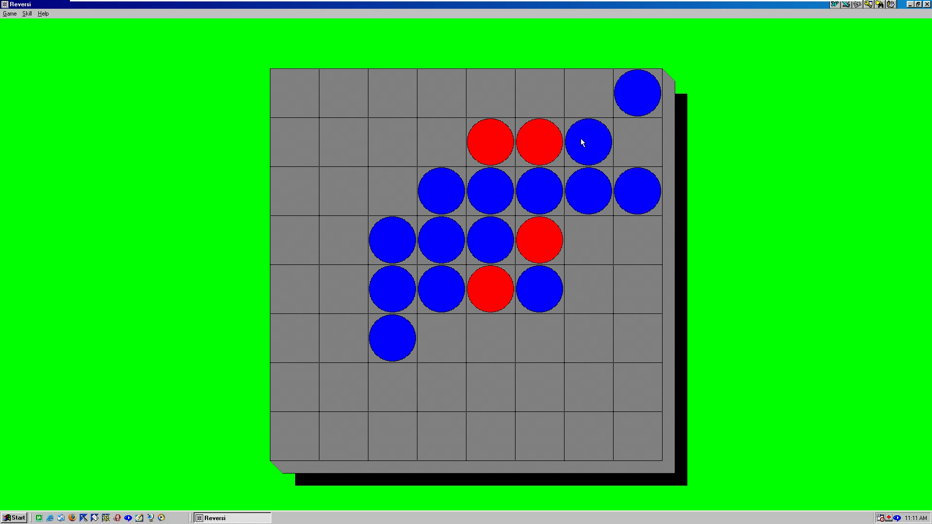
pyautogui.click(626, 146)
pyautogui.click(568, 103)
pyautogui.click(490, 99)
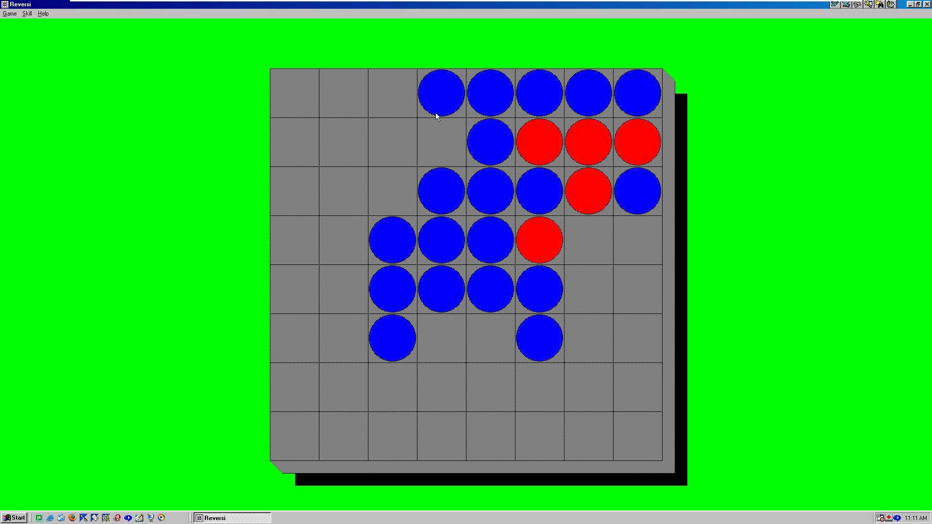
pyautogui.click(427, 143)
pyautogui.click(388, 187)
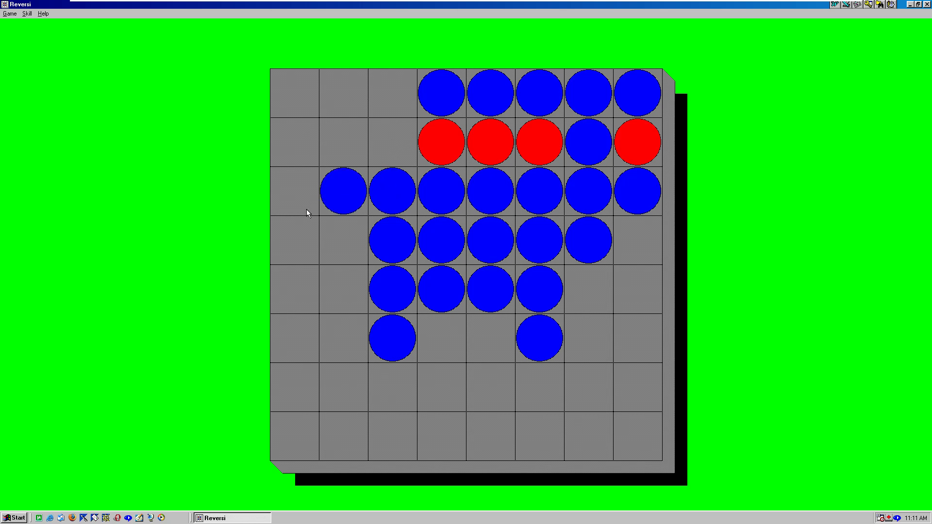
pyautogui.click(343, 231)
pyautogui.click(362, 293)
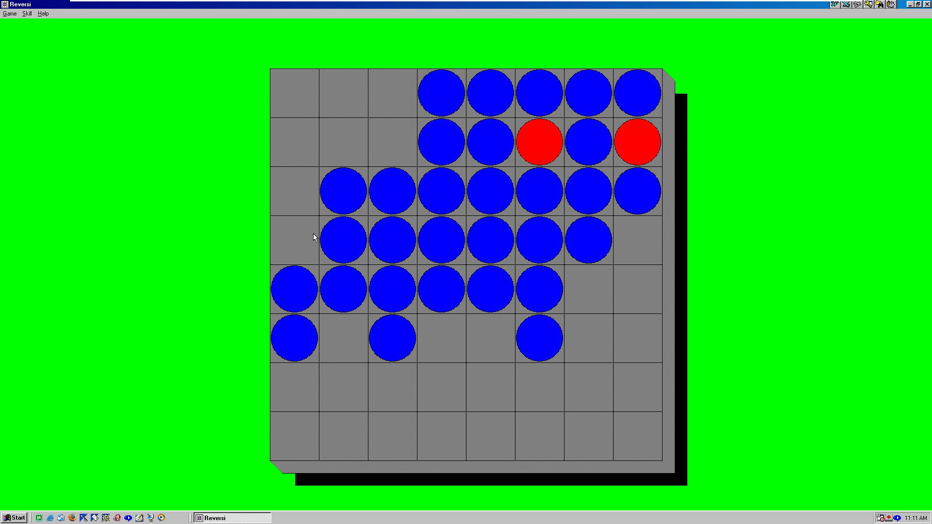
# Step: Fill the bottom rows and left column, ending at b1 losing by 48, then close Reversi
pyautogui.click(339, 331)
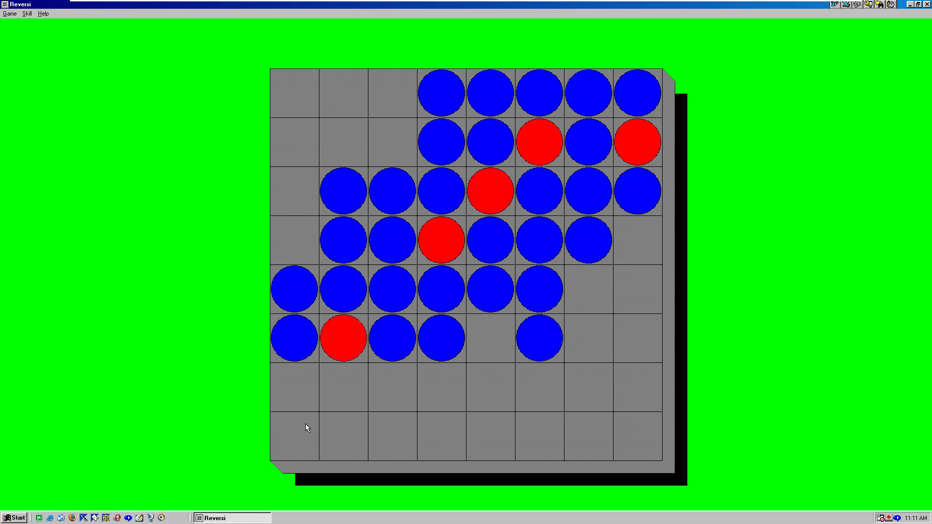
pyautogui.click(438, 370)
pyautogui.click(380, 391)
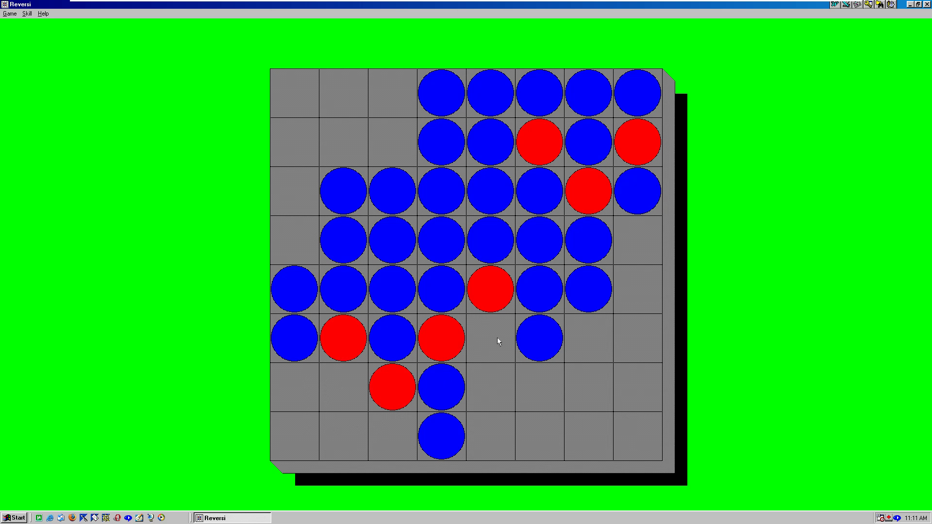
pyautogui.click(505, 396)
pyautogui.click(534, 394)
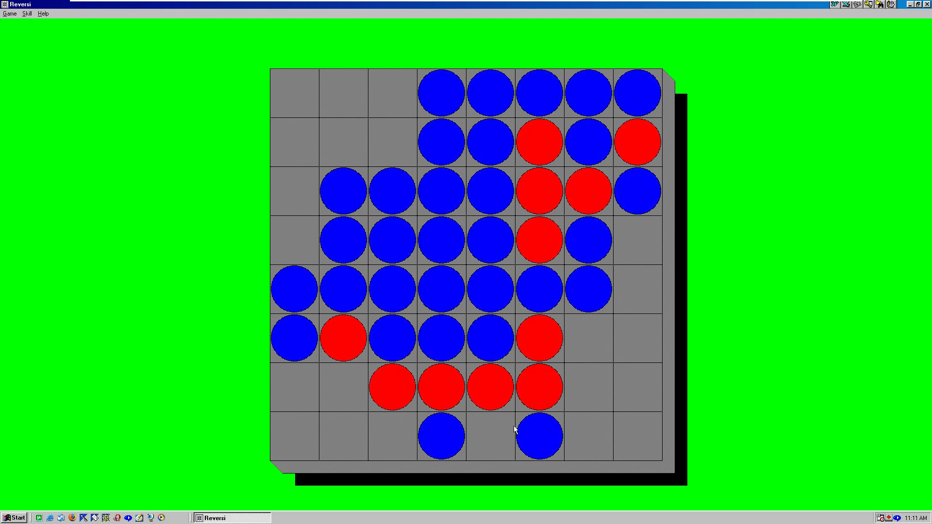
pyautogui.click(580, 341)
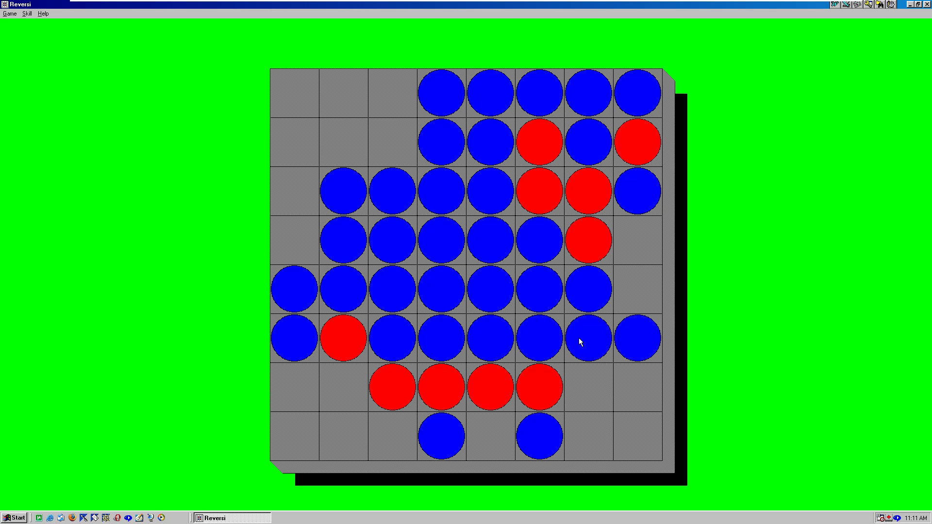
pyautogui.click(589, 381)
pyautogui.click(644, 375)
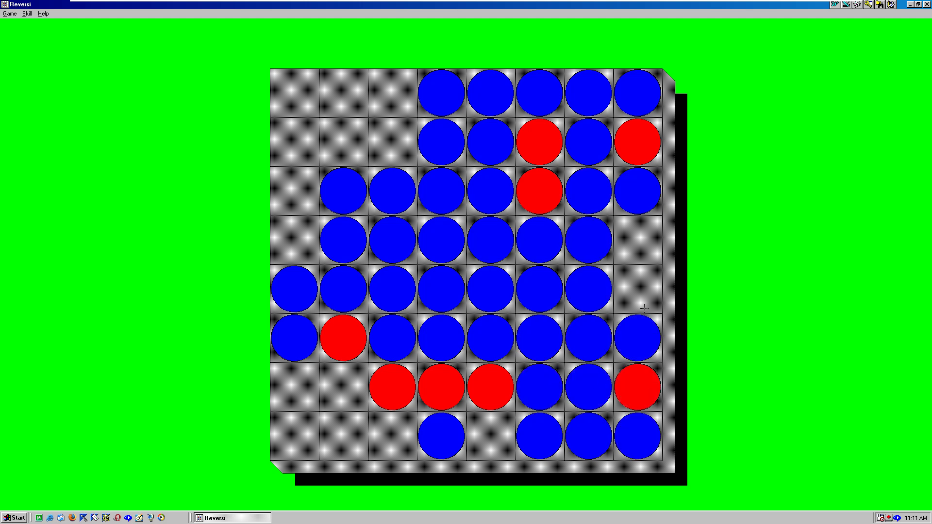
pyautogui.click(645, 303)
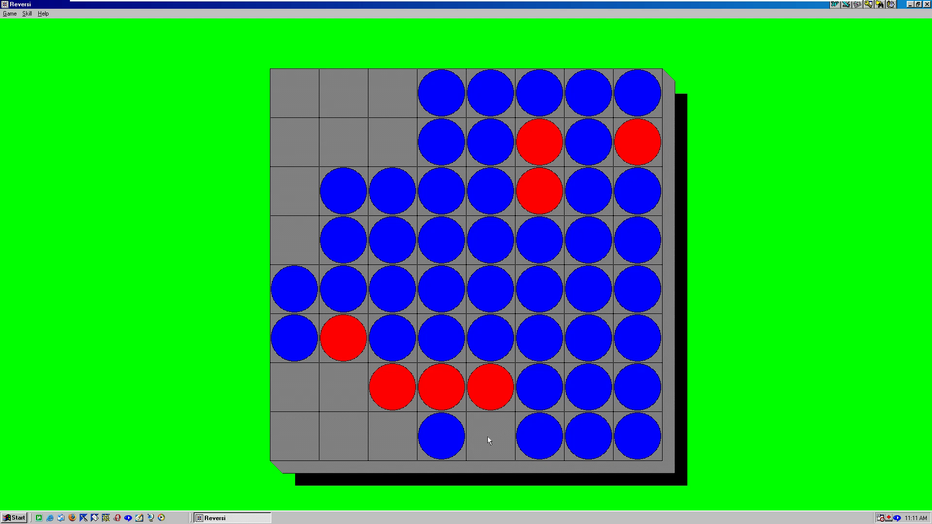
pyautogui.click(343, 386)
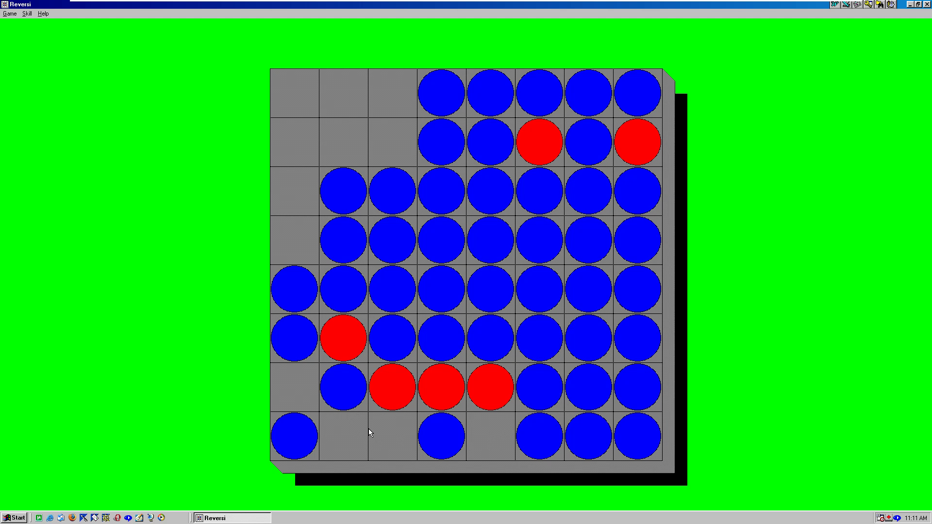
pyautogui.click(313, 398)
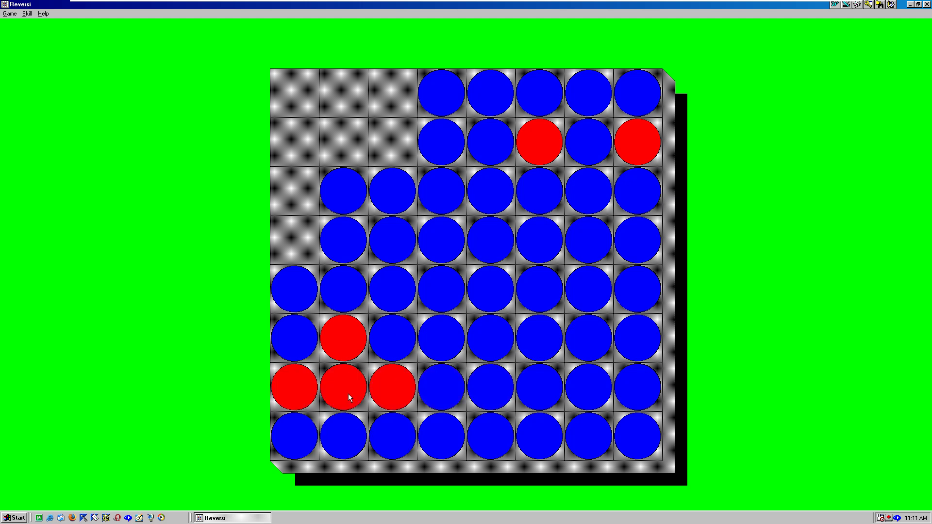
pyautogui.click(309, 243)
pyautogui.click(343, 128)
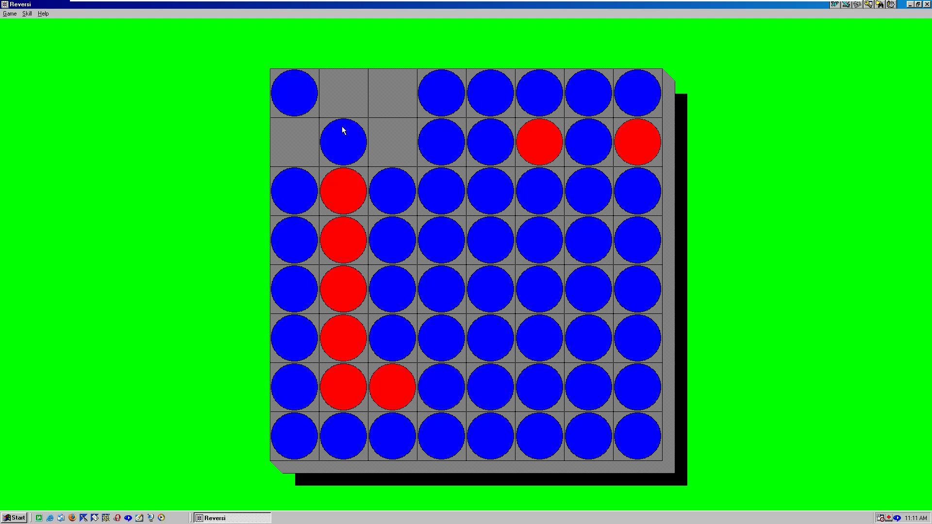
pyautogui.click(343, 100)
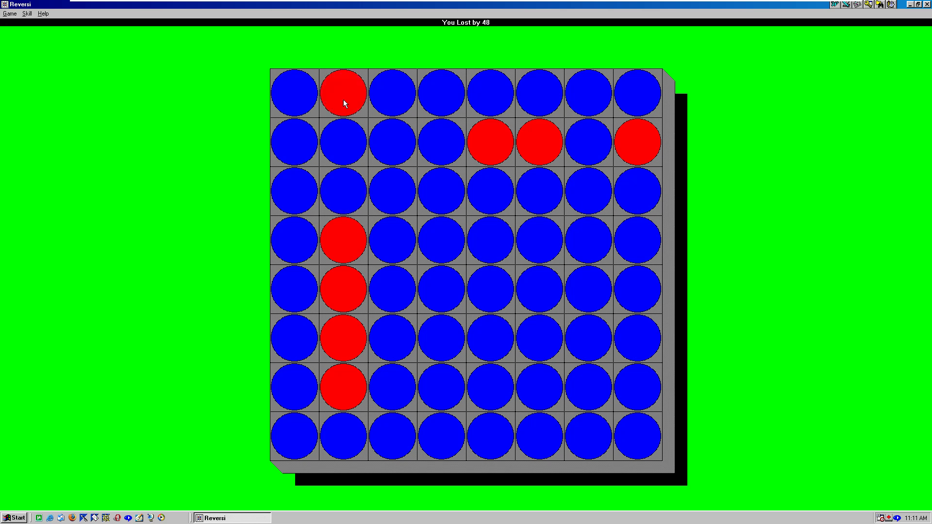
pyautogui.hotkey('alt', 'F4')
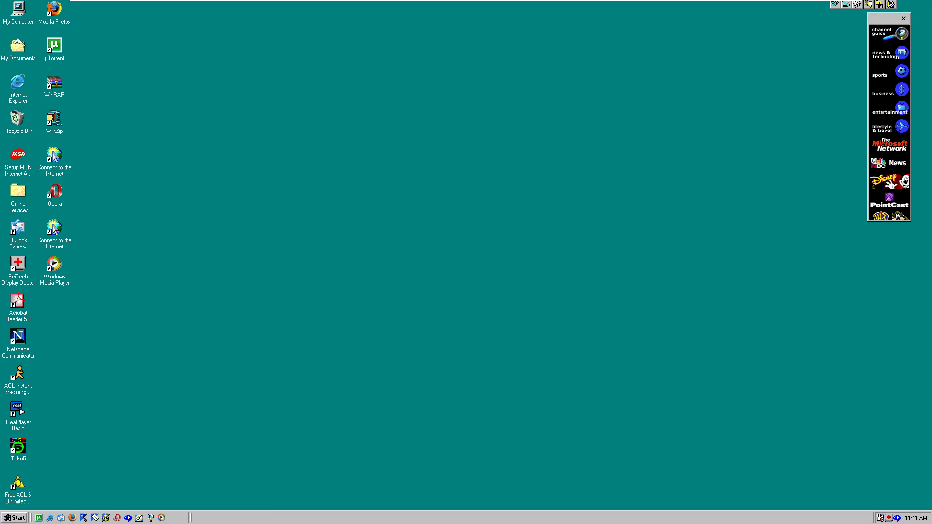
# Step: Launch Solitaire from the Games menu, then minimize it and restore it from the taskbar
pyautogui.click(13, 518)
pyautogui.moveTo(62, 382)
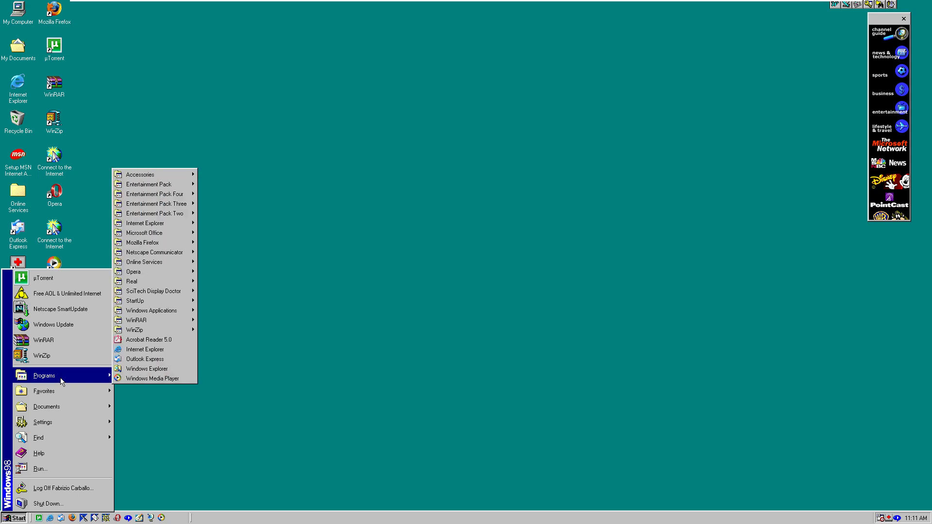
pyautogui.moveTo(150, 209)
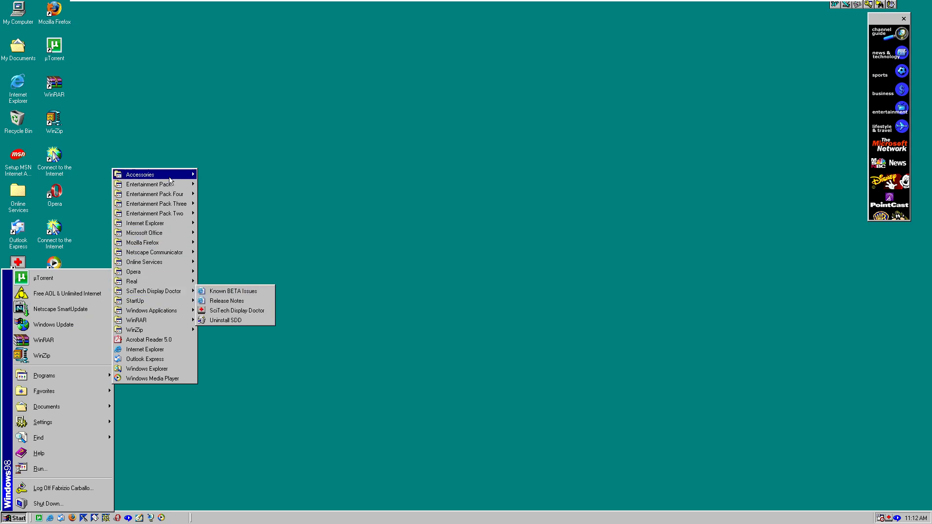
pyautogui.moveTo(167, 174)
pyautogui.moveTo(233, 194)
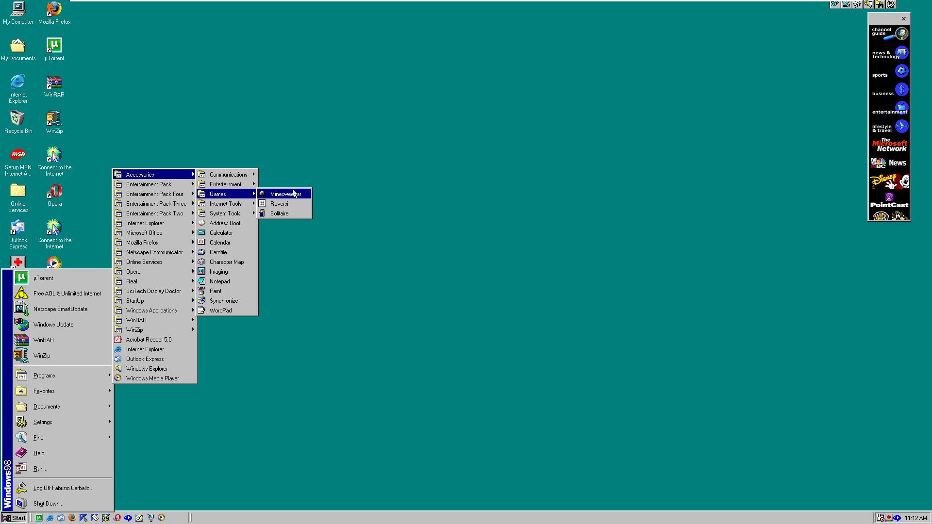
pyautogui.click(293, 213)
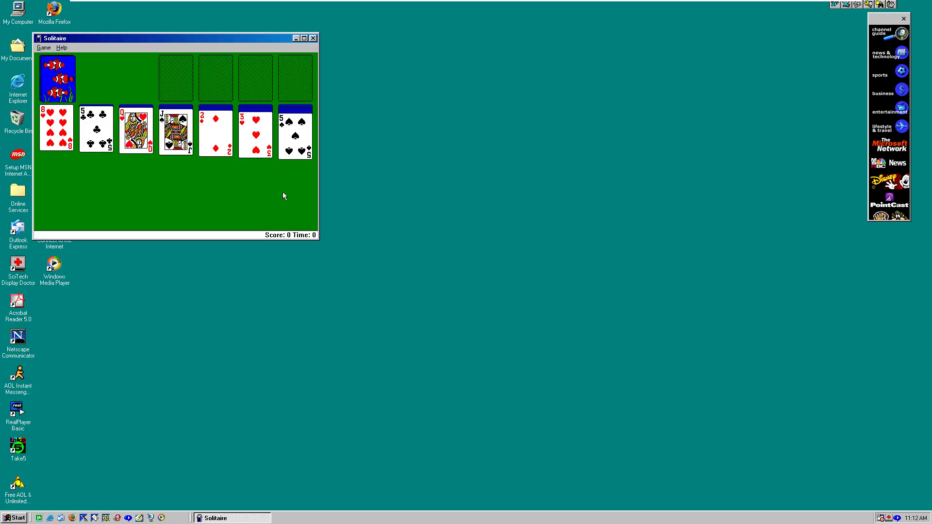
pyautogui.click(297, 38)
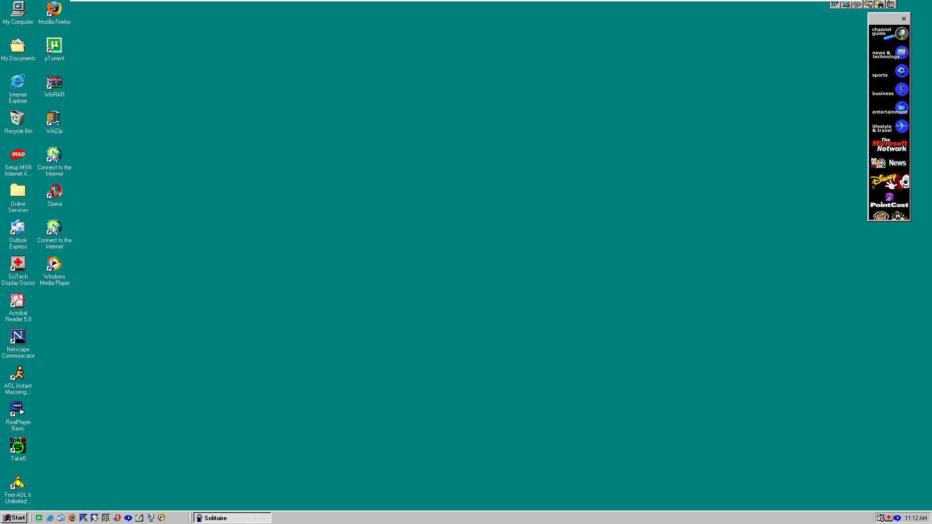
pyautogui.click(252, 518)
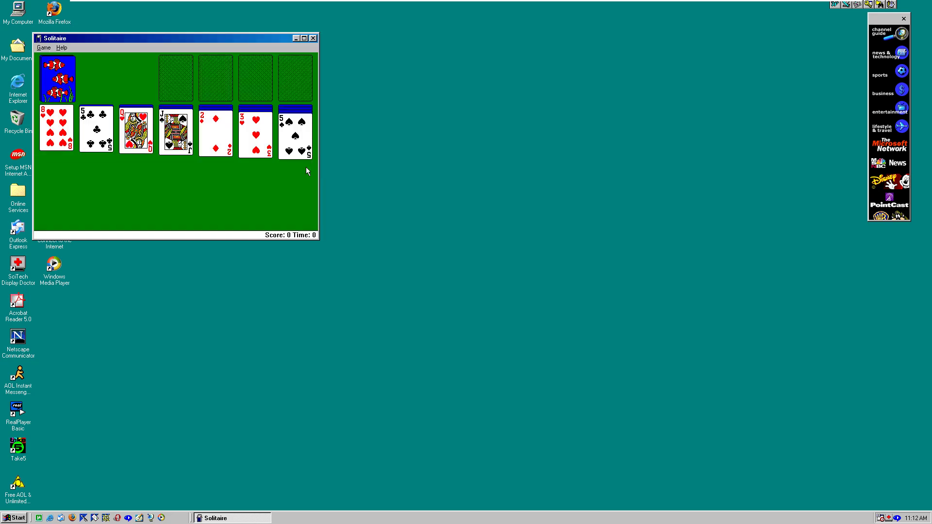
# Step: Maximize Solitaire, move the J♠ onto the Q♥, flip column 4's card, and deal from the stock
pyautogui.click(304, 38)
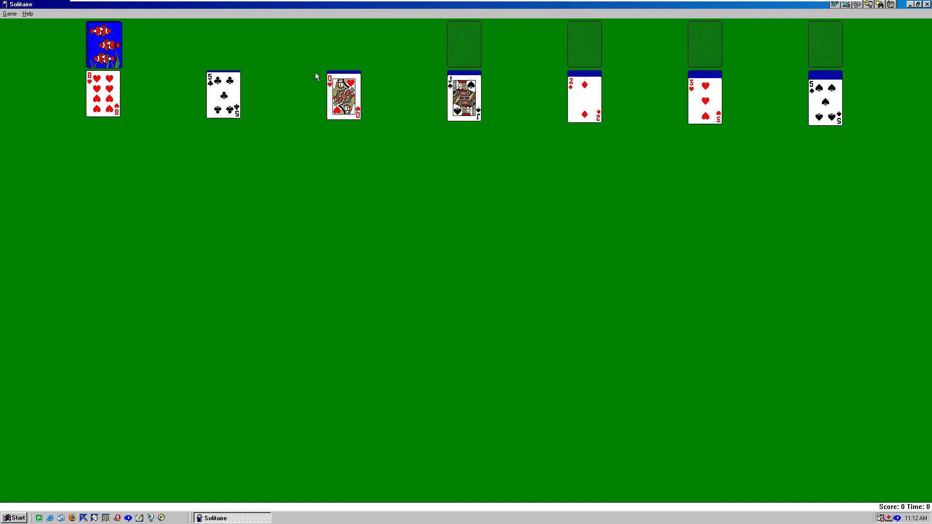
pyautogui.moveTo(466, 100); pyautogui.dragTo(364, 112)
pyautogui.click(464, 95)
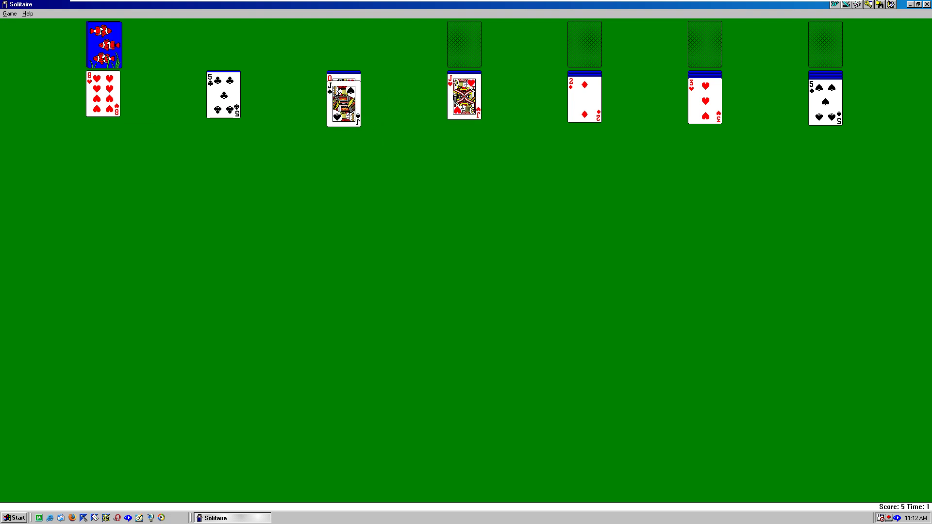
pyautogui.click(106, 47)
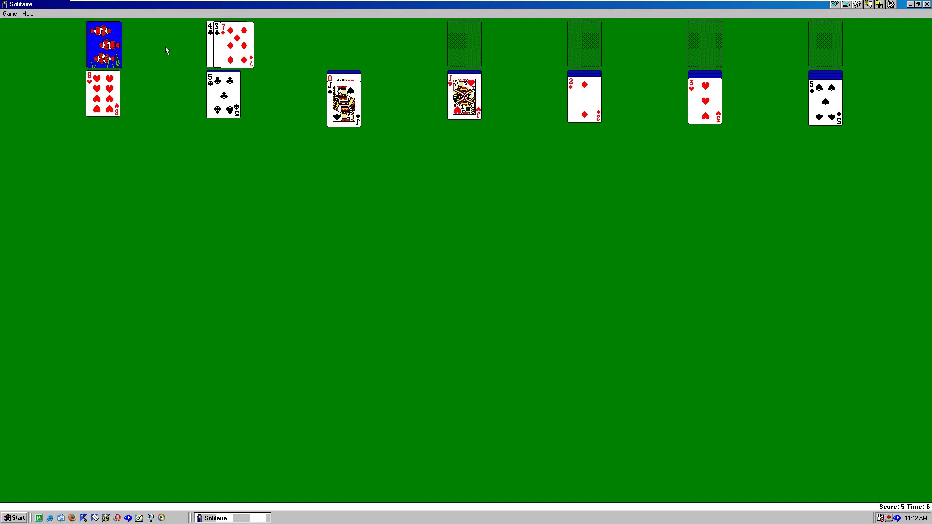
pyautogui.click(116, 48)
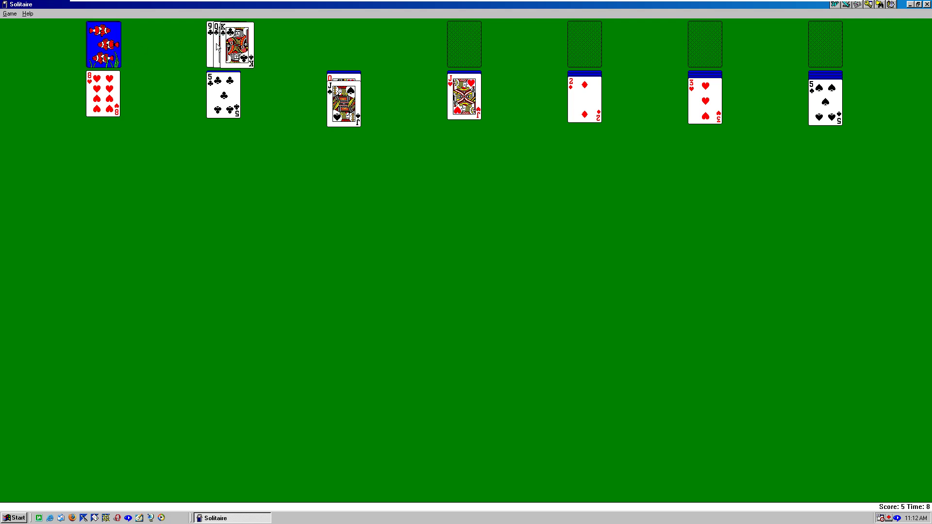
pyautogui.click(111, 50)
pyautogui.click(111, 50)
# Step: Play the 4♥, 10♠, 7♣ and 2♣ onto the tableau and put the A♥ on a foundation
pyautogui.moveTo(240, 49); pyautogui.dragTo(222, 96)
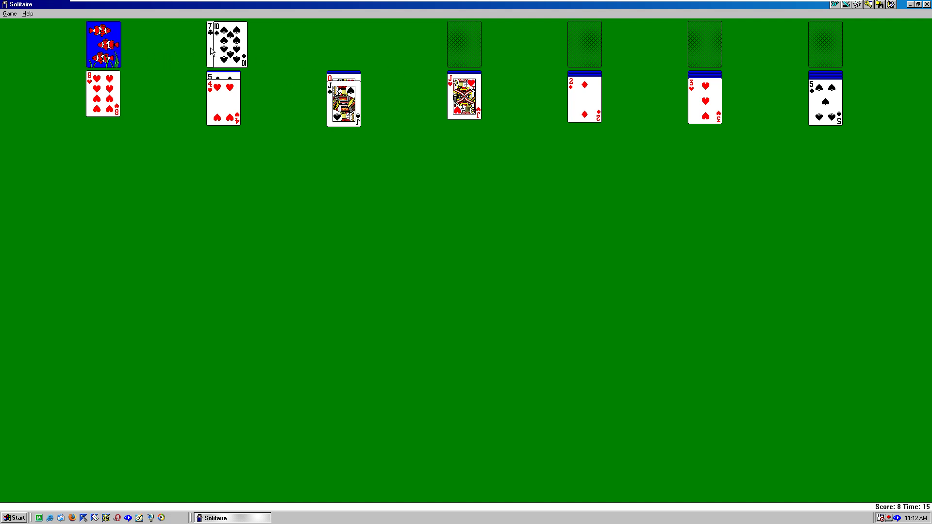
pyautogui.moveTo(238, 38); pyautogui.dragTo(459, 105)
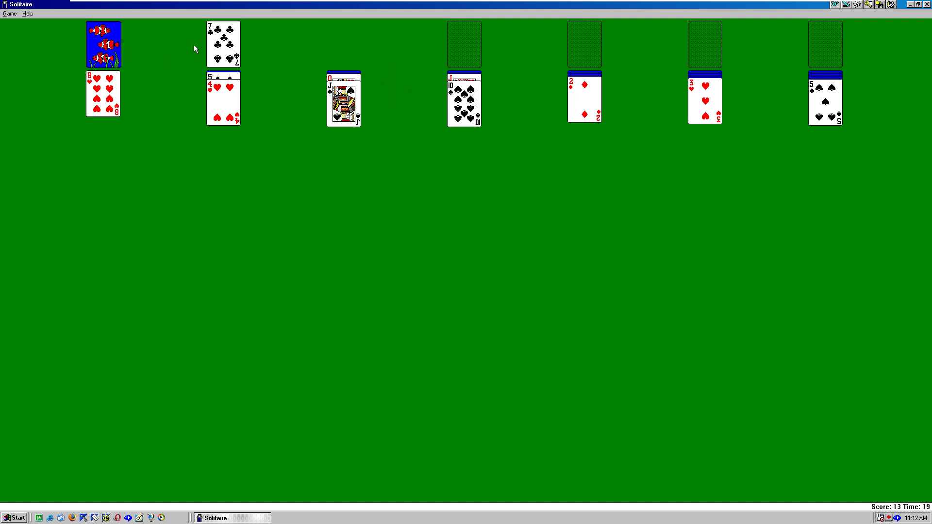
pyautogui.moveTo(219, 48); pyautogui.dragTo(116, 114)
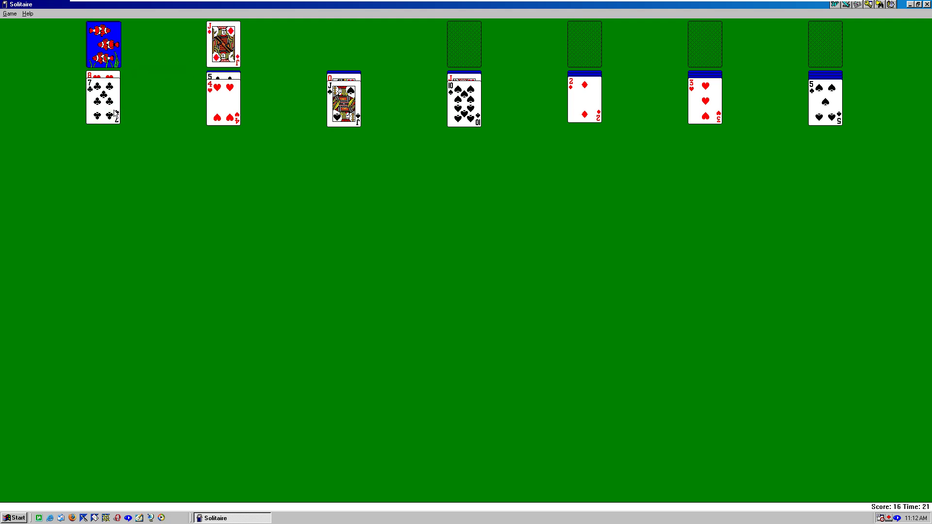
pyautogui.click(105, 43)
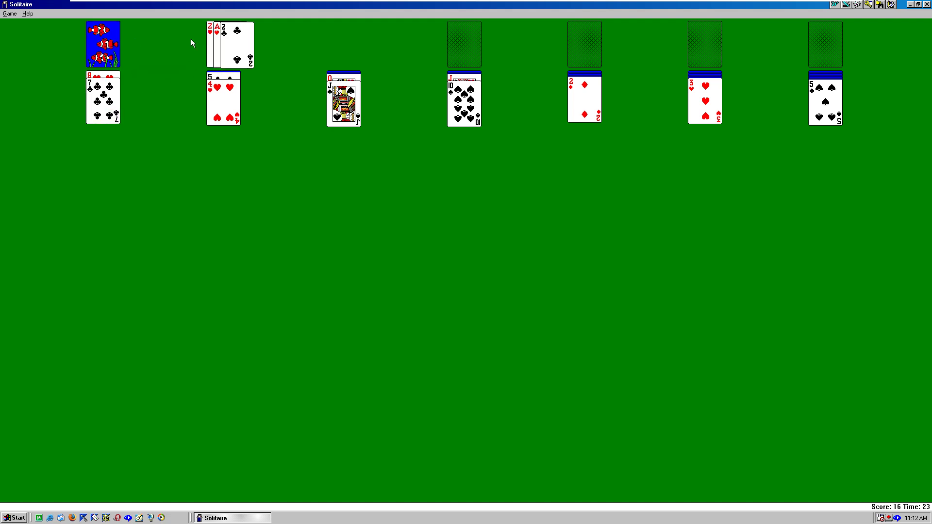
pyautogui.moveTo(235, 44); pyautogui.dragTo(703, 107)
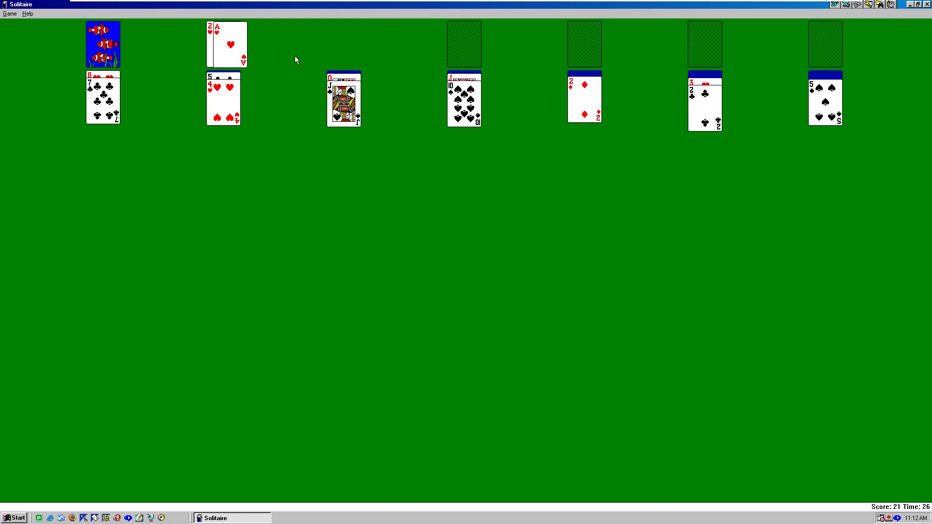
pyautogui.moveTo(228, 54); pyautogui.dragTo(458, 60)
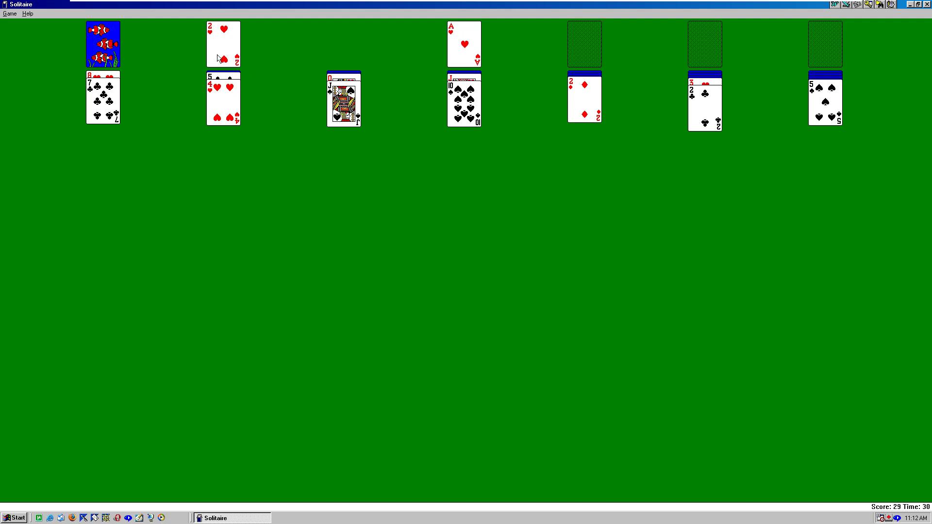
pyautogui.click(116, 55)
pyautogui.moveTo(251, 49); pyautogui.dragTo(199, 51)
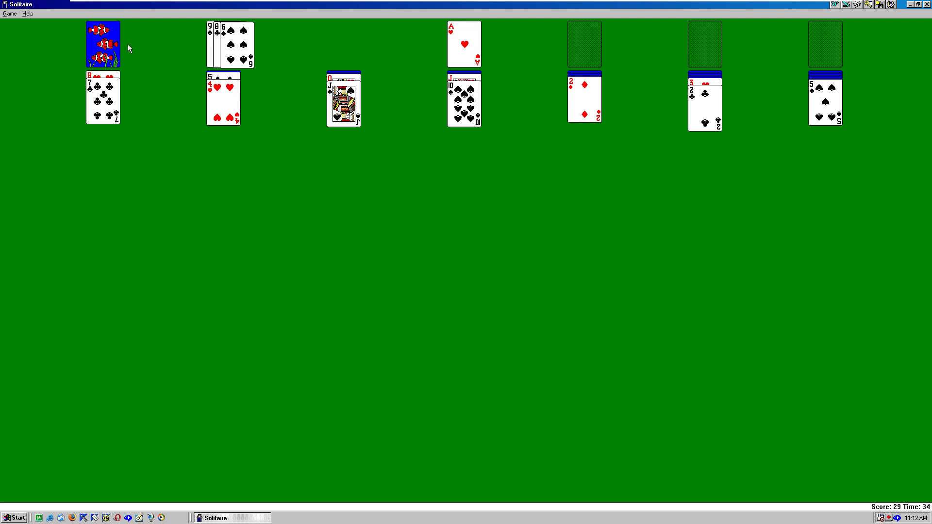
pyautogui.click(106, 45)
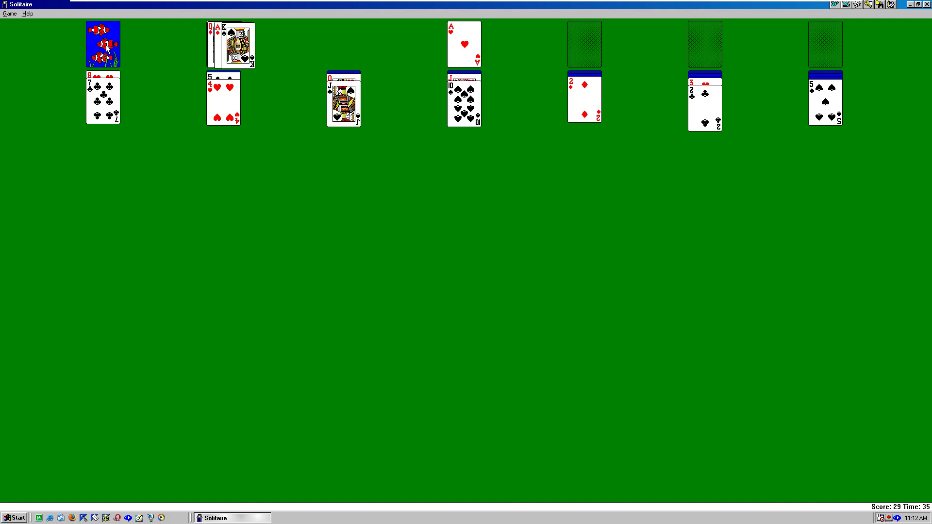
# Step: Build columns with 6♥, 5♠–4♥, 9♦, 8♠, 7♦ and 3♣, recycling the stock once
pyautogui.click(106, 46)
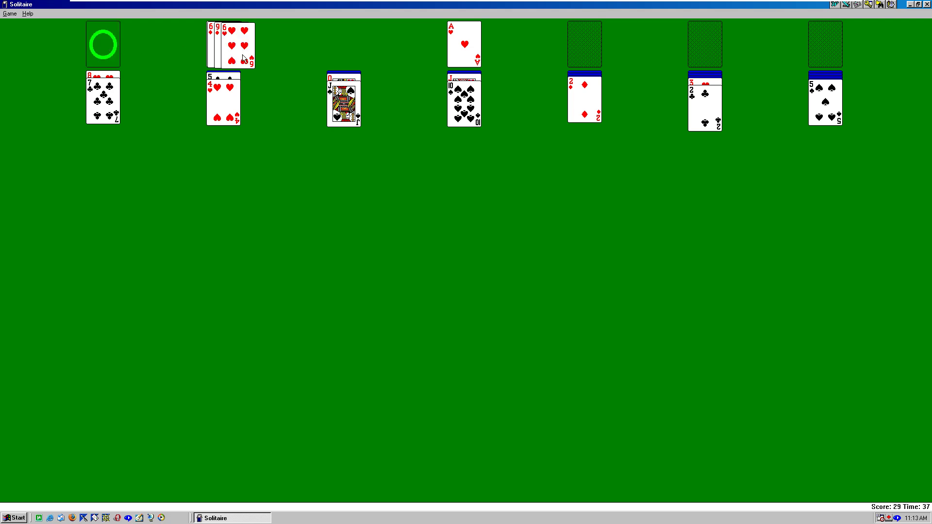
pyautogui.moveTo(236, 57); pyautogui.dragTo(119, 115)
pyautogui.moveTo(226, 76); pyautogui.dragTo(119, 117)
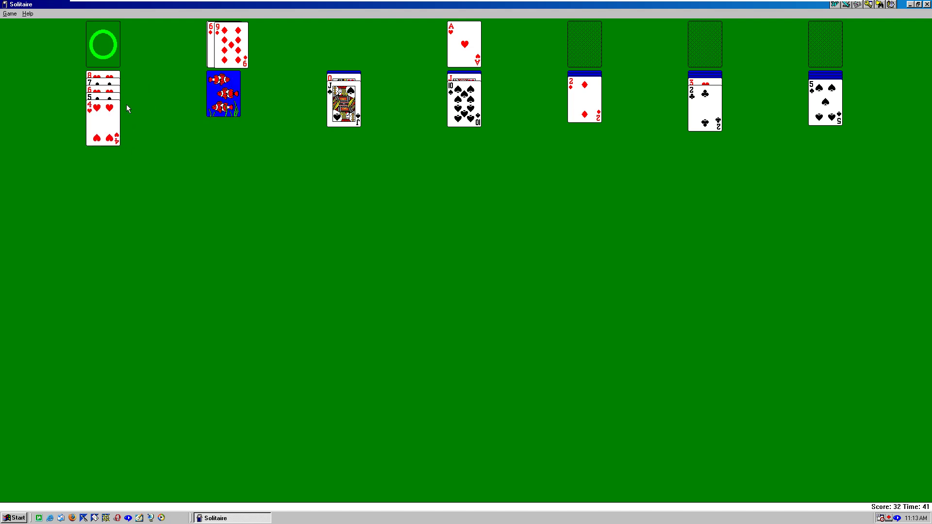
pyautogui.click(214, 85)
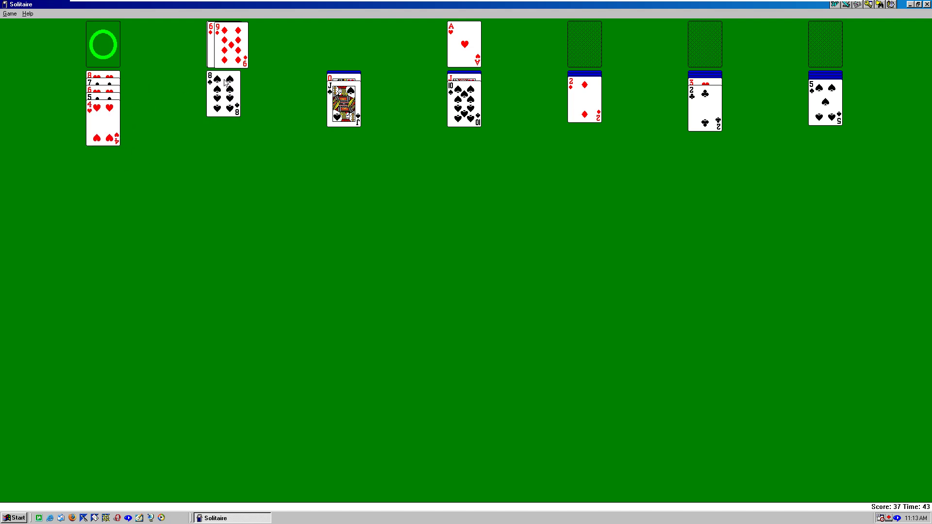
pyautogui.moveTo(241, 57); pyautogui.dragTo(449, 126)
pyautogui.moveTo(233, 97); pyautogui.dragTo(458, 119)
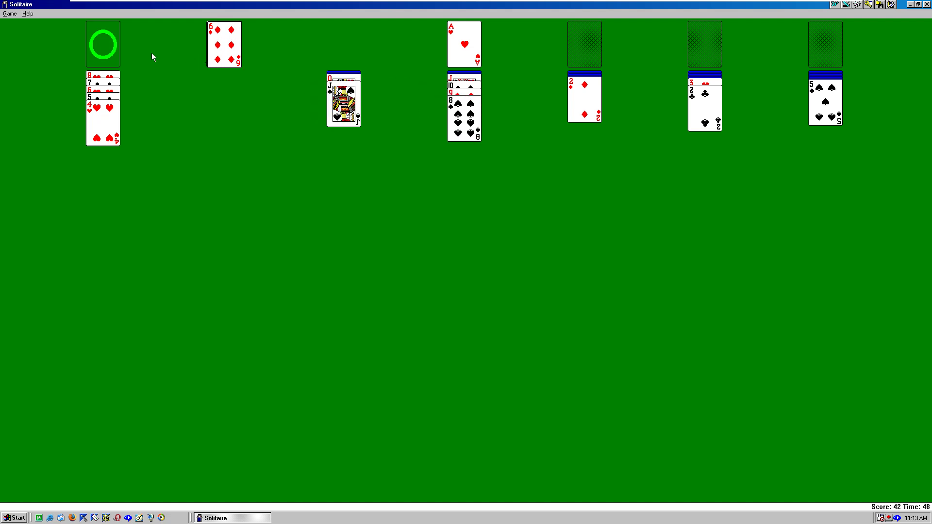
pyautogui.click(101, 54)
pyautogui.click(101, 54)
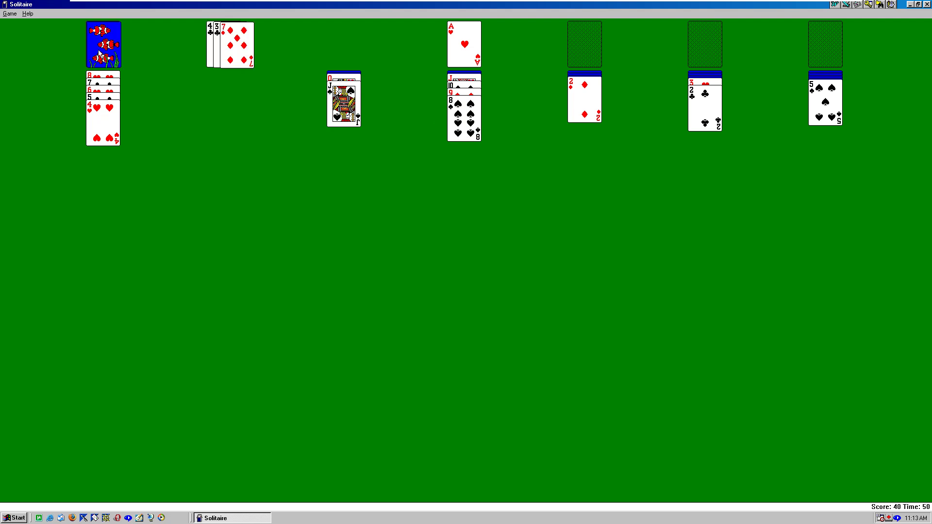
pyautogui.moveTo(233, 59); pyautogui.dragTo(460, 147)
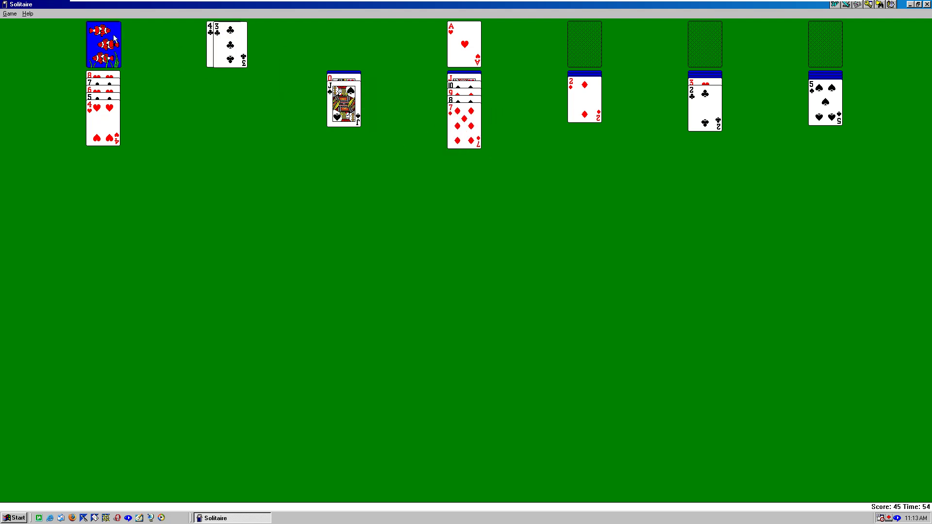
pyautogui.moveTo(221, 46); pyautogui.dragTo(112, 130)
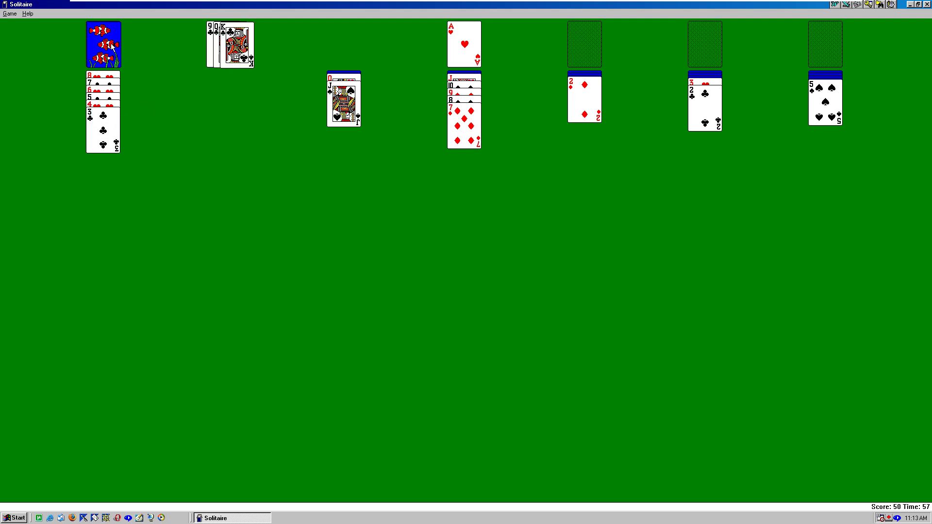
# Step: Move the K♣ to the empty column with the Q–J stack, and play the 2♦ onto the 3♠
pyautogui.moveTo(235, 50); pyautogui.dragTo(223, 97)
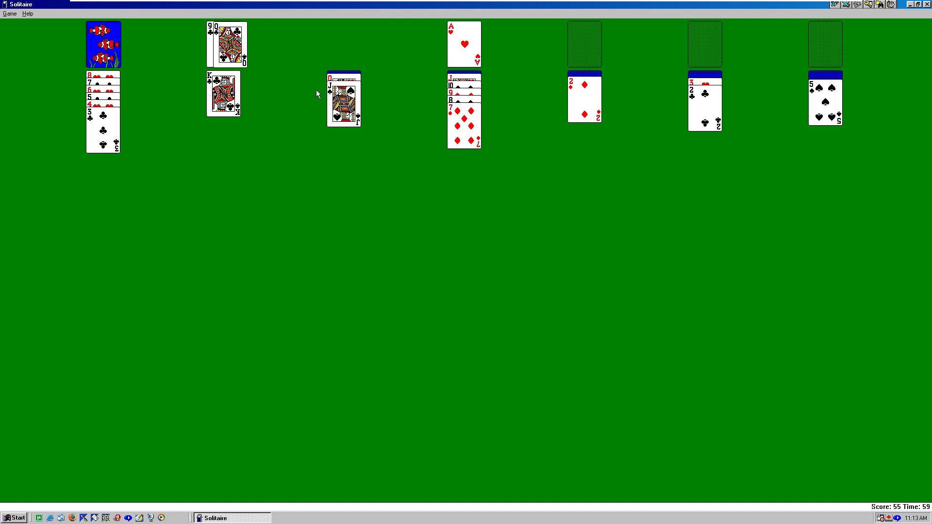
pyautogui.moveTo(340, 89); pyautogui.dragTo(219, 88)
pyautogui.click(353, 93)
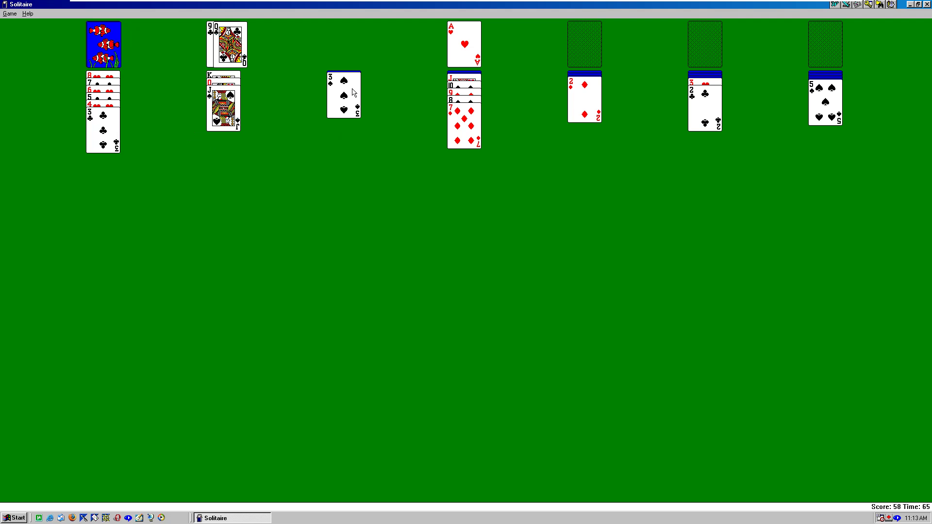
pyautogui.moveTo(589, 107); pyautogui.dragTo(349, 114)
pyautogui.click(580, 108)
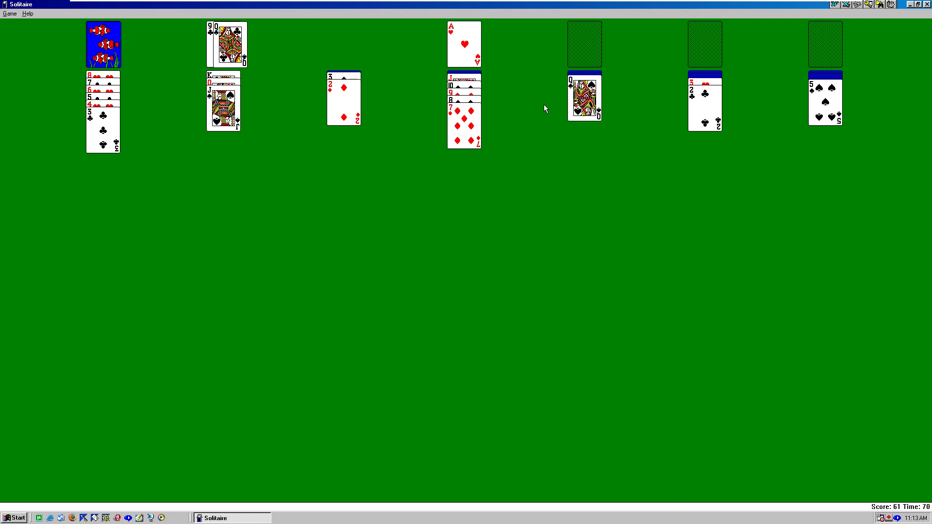
# Step: Deal through the stock, put the A♦ on a foundation, and quit Solitaire at score 71
pyautogui.click(101, 60)
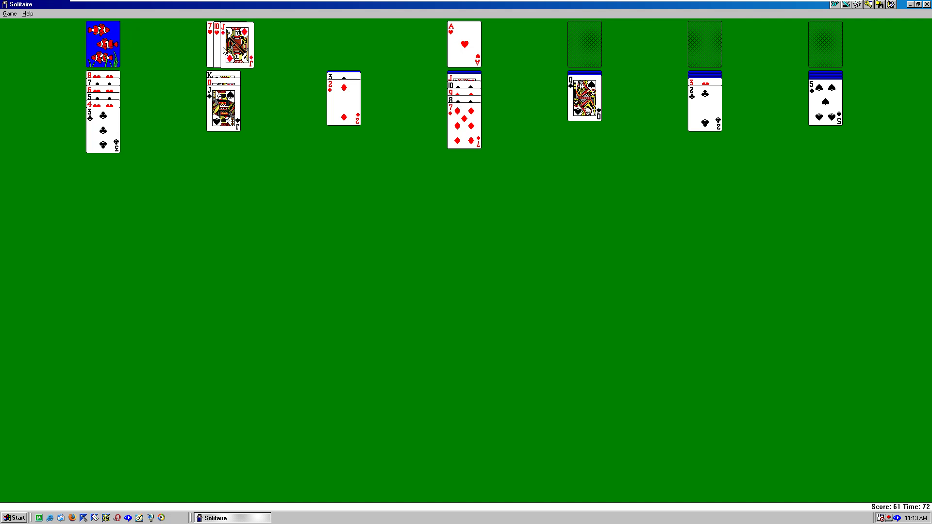
pyautogui.click(117, 54)
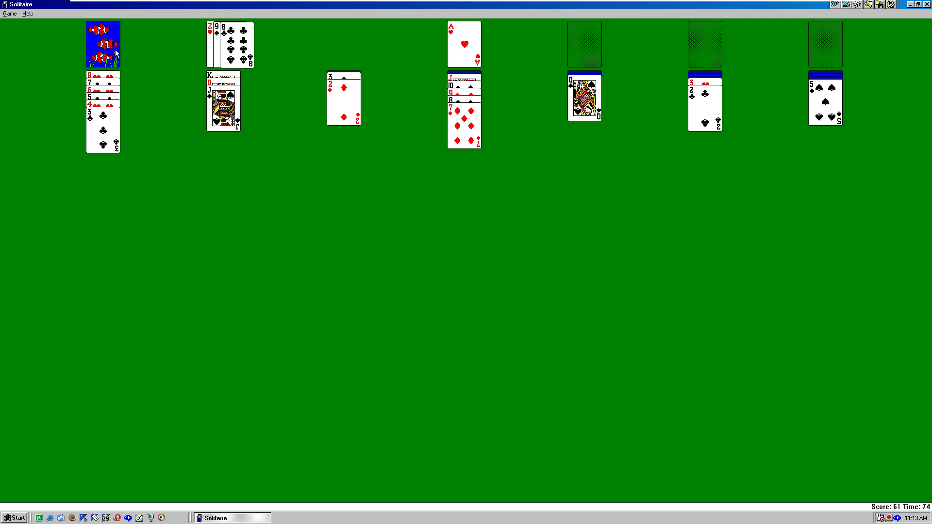
pyautogui.click(117, 54)
pyautogui.moveTo(233, 47); pyautogui.dragTo(559, 53)
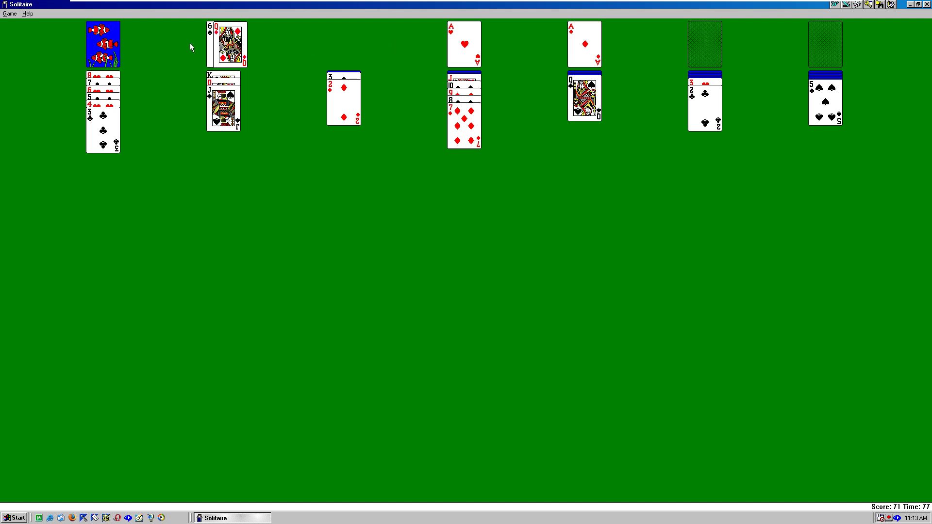
pyautogui.click(108, 47)
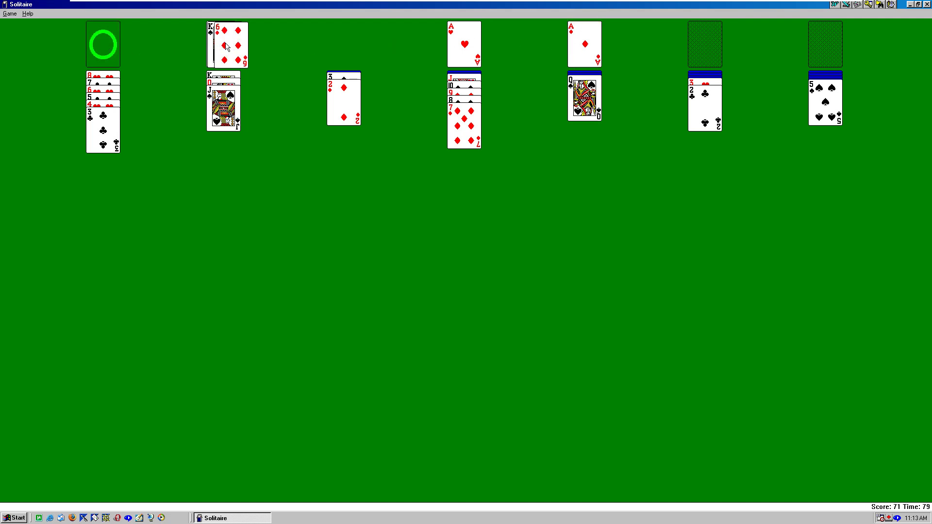
pyautogui.click(927, 4)
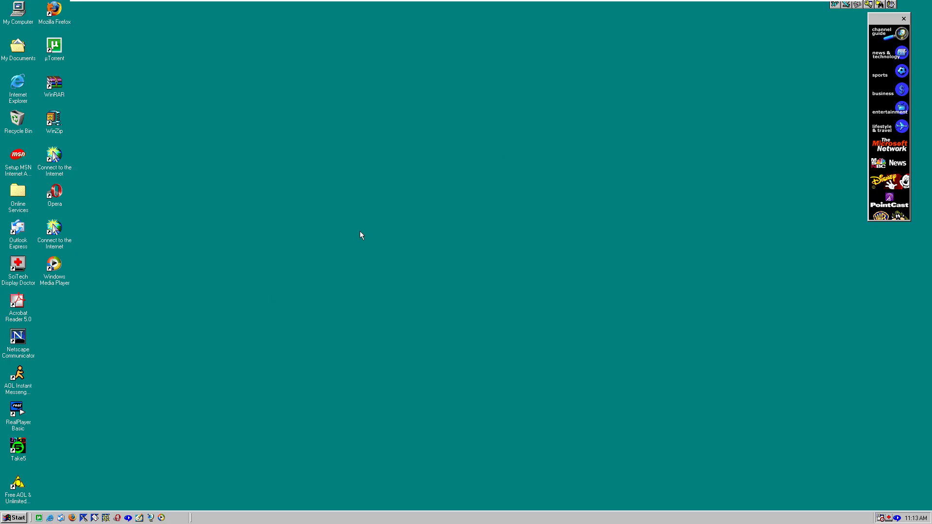
# Step: Open C:\WINDOWS from My Computer and reveal its file listing
pyautogui.doubleClick(18, 10)
pyautogui.click(345, 78)
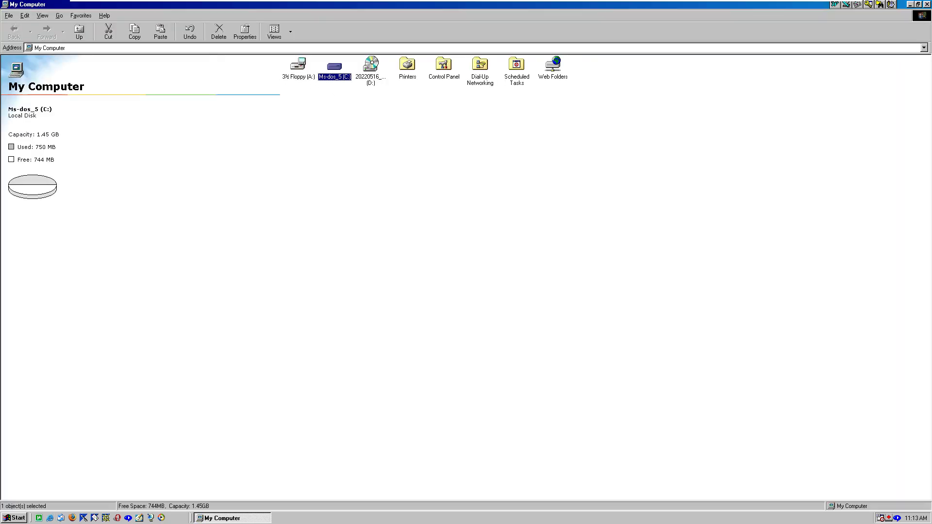
pyautogui.doubleClick(350, 78)
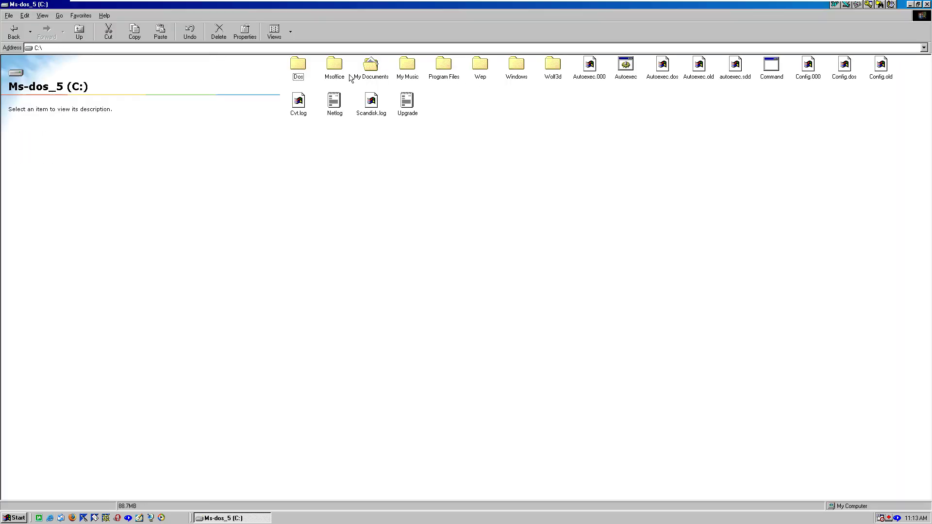
pyautogui.doubleClick(507, 74)
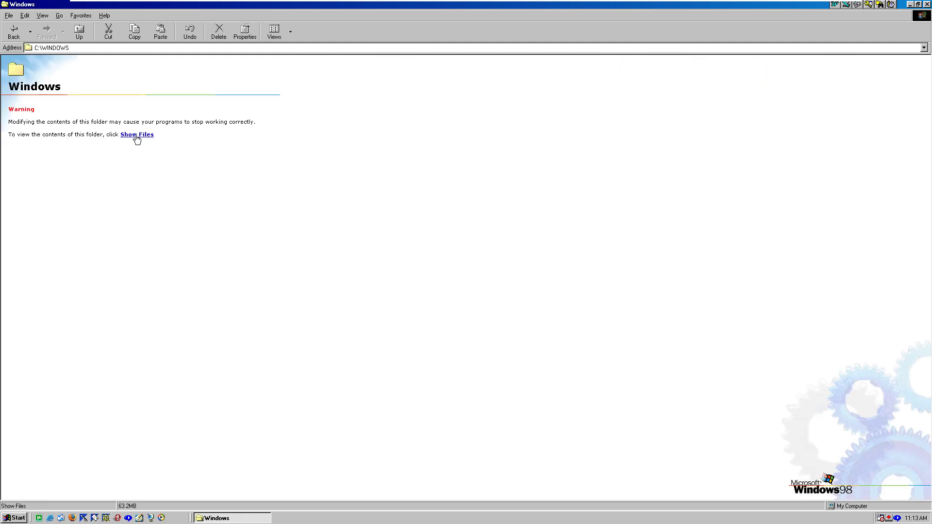
pyautogui.click(136, 136)
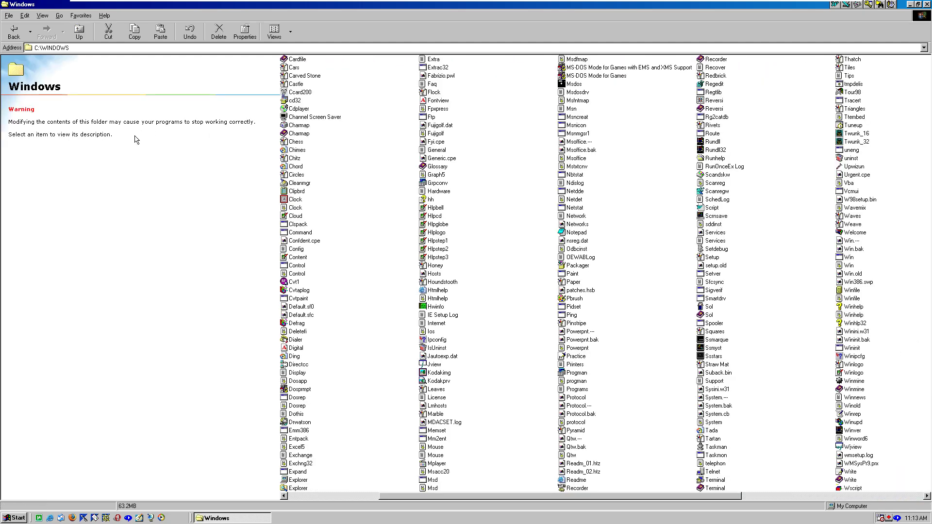
# Step: Show the Windows folder's files as Large Icons with Auto Arrange turned on
pyautogui.click(291, 32)
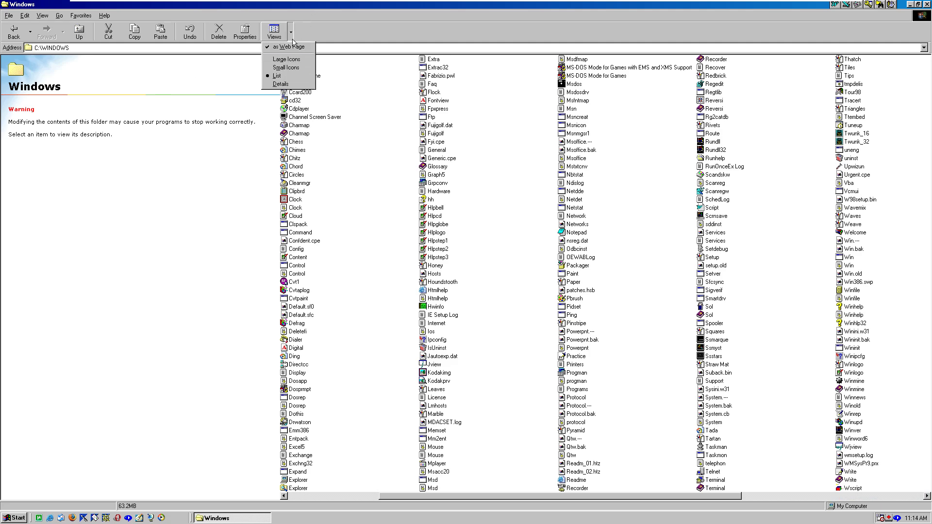
pyautogui.click(285, 67)
pyautogui.click(290, 32)
pyautogui.click(298, 60)
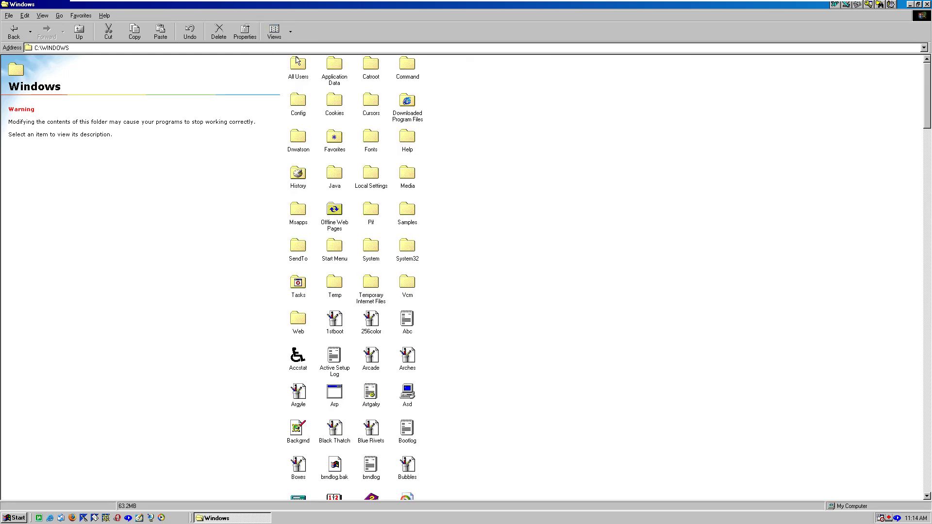
pyautogui.rightClick(469, 113)
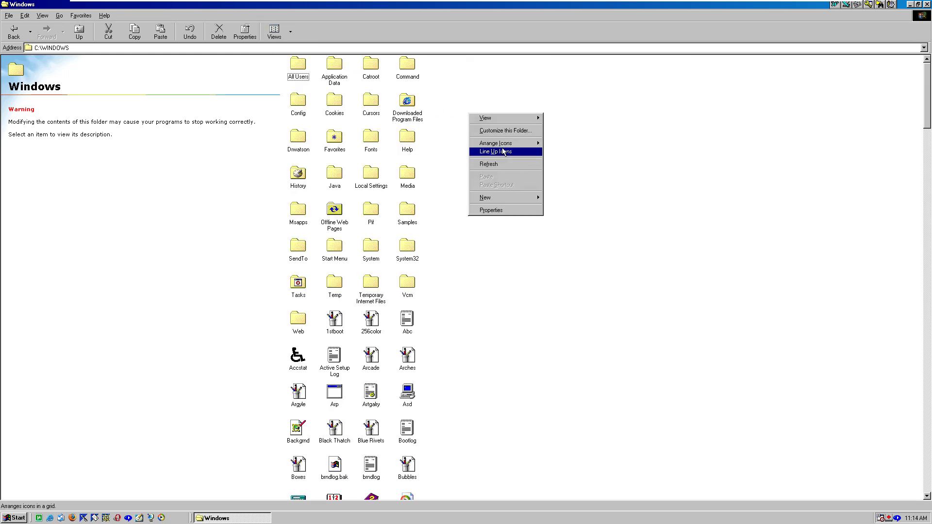
pyautogui.moveTo(504, 143)
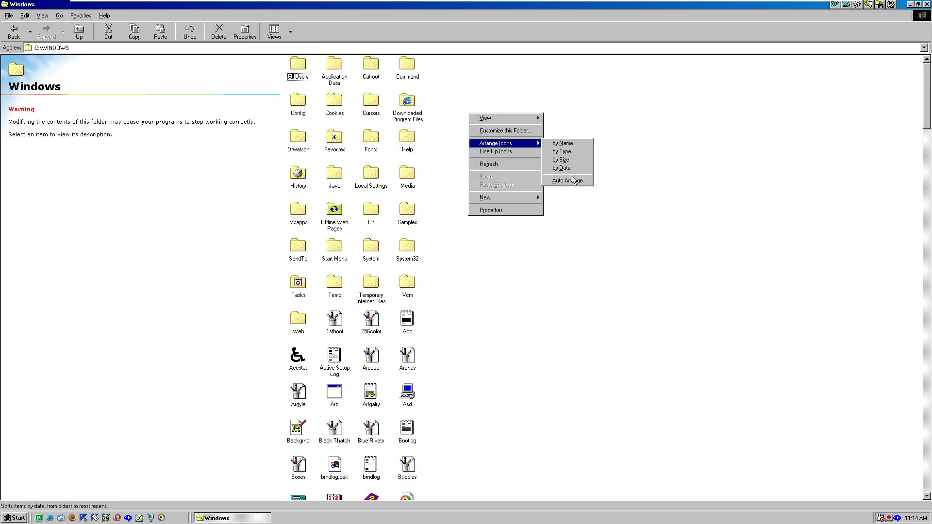
pyautogui.click(574, 181)
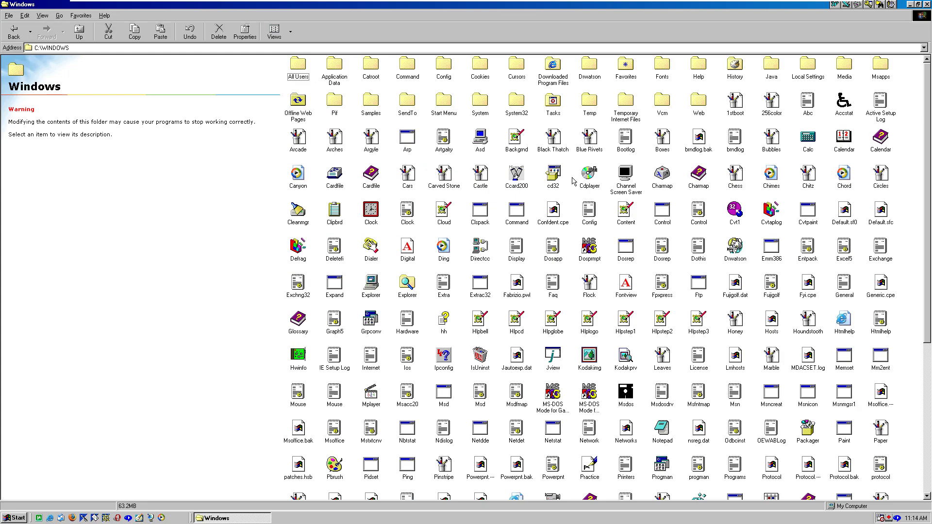
pyautogui.scroll(-5, 573, 181)
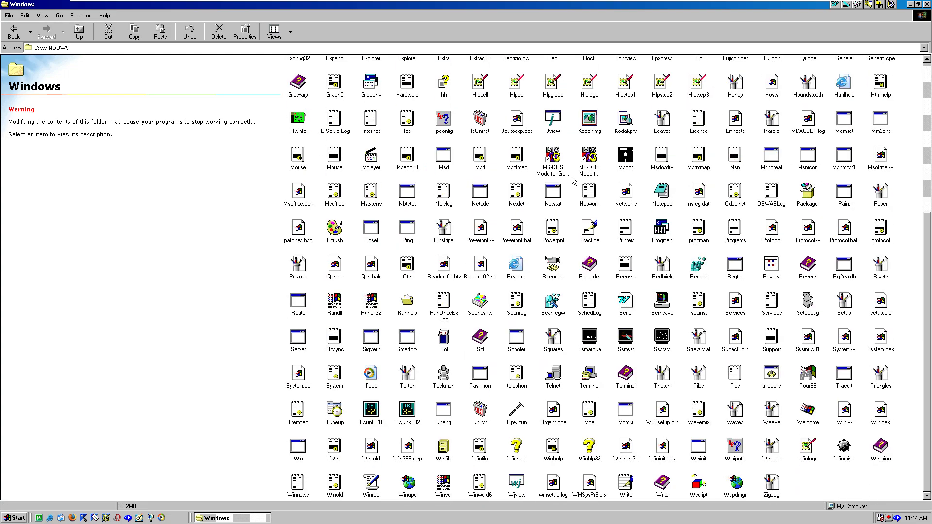
pyautogui.scroll(5, 573, 181)
pyautogui.scroll(1, 521, 208)
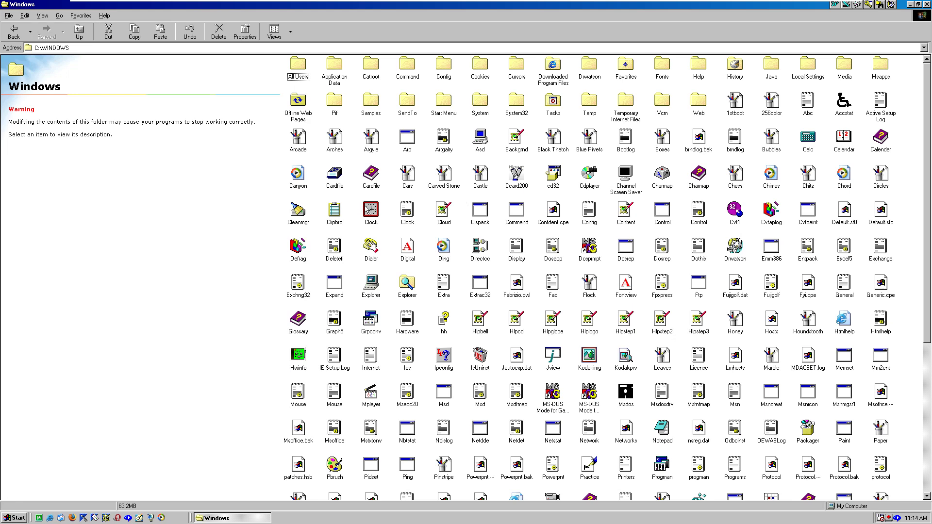
pyautogui.doubleClick(838, 144)
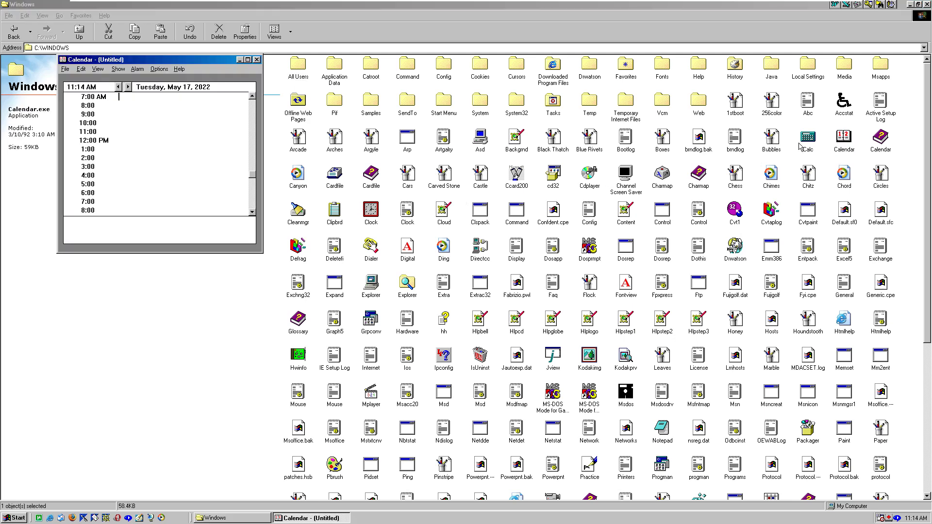
pyautogui.click(257, 60)
pyautogui.click(372, 206)
pyautogui.doubleClick(372, 208)
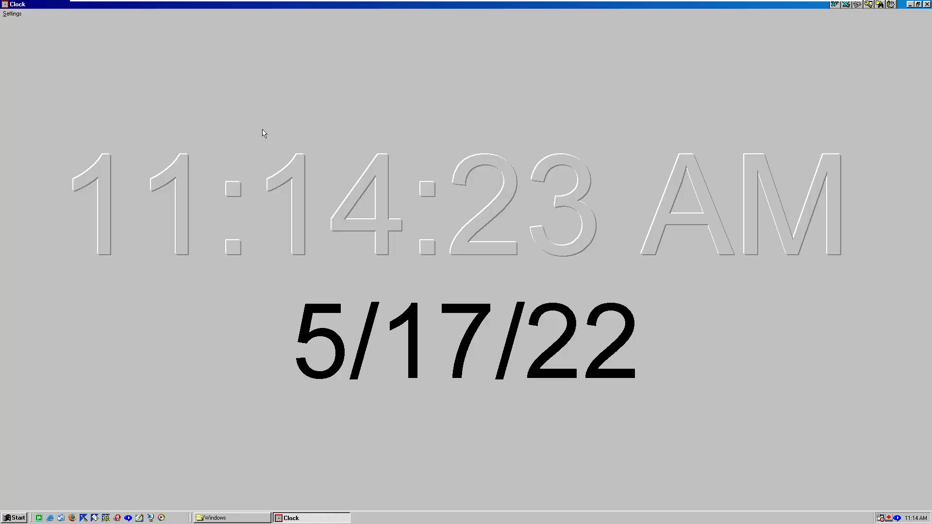
pyautogui.click(12, 14)
pyautogui.click(20, 23)
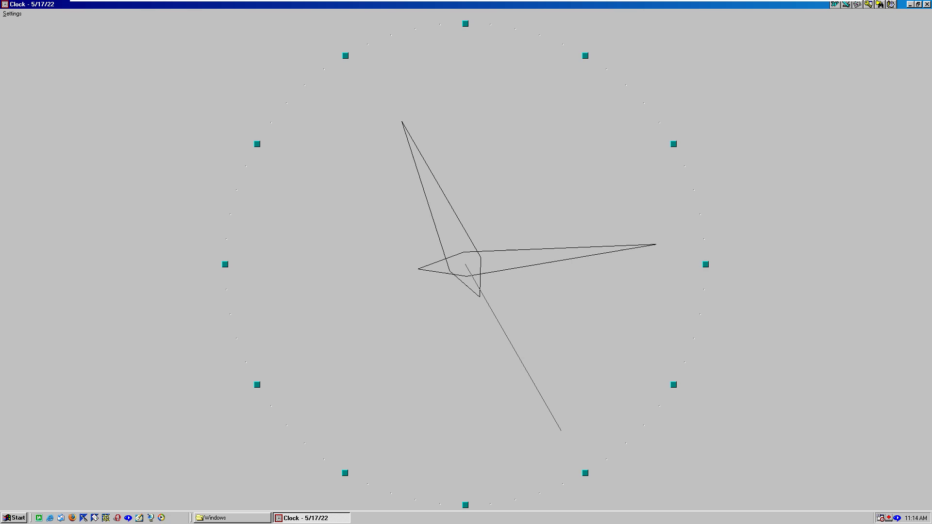
pyautogui.click(16, 15)
pyautogui.click(19, 32)
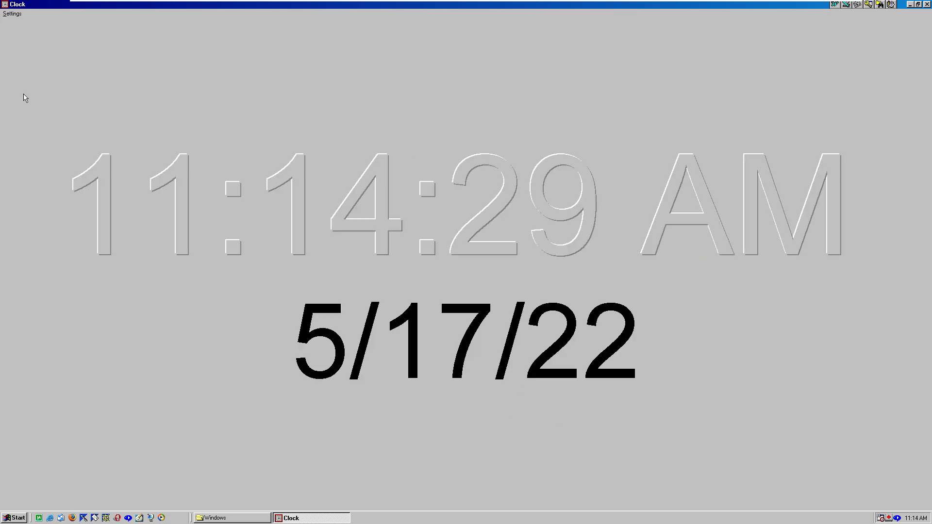
pyautogui.click(926, 4)
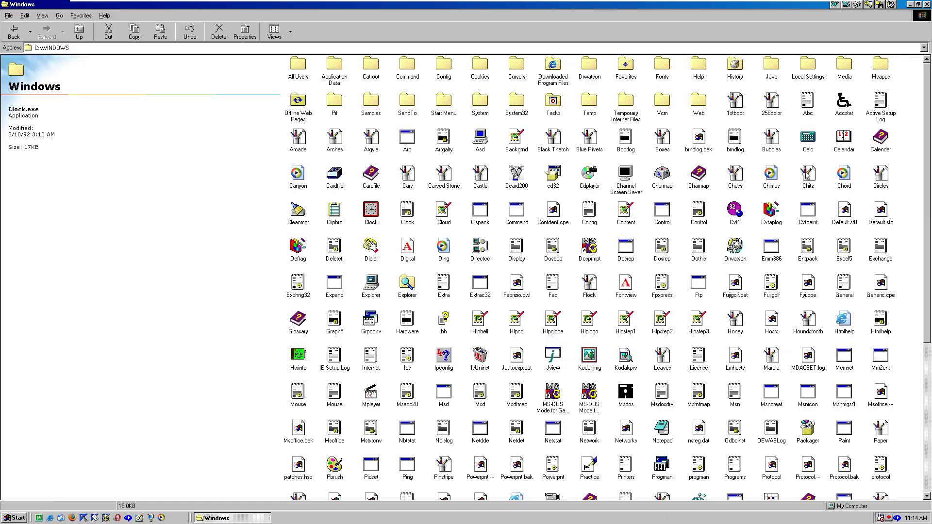
# Step: Run Msdos and close it, then check the Windows 98 version with Winver
pyautogui.doubleClick(619, 400)
pyautogui.click(756, 71)
pyautogui.moveTo(928, 276); pyautogui.dragTo(930, 335)
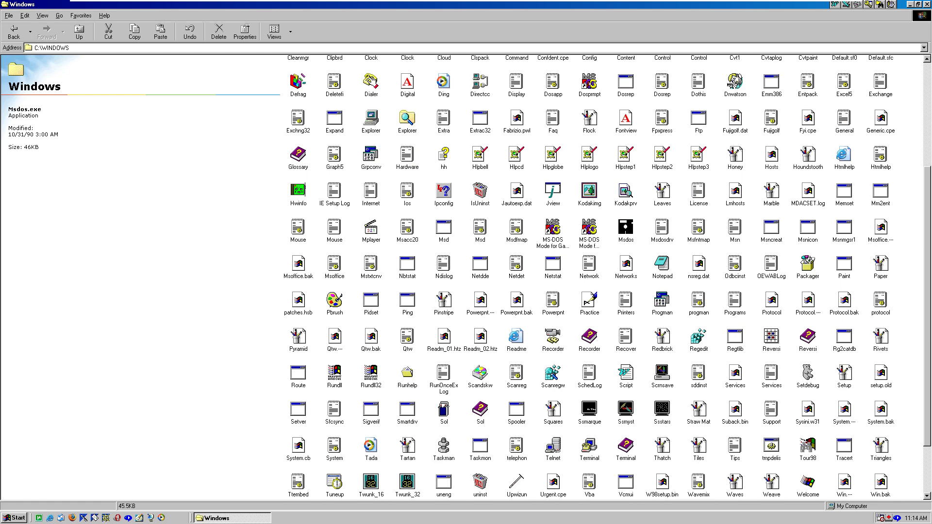
pyautogui.moveTo(930, 335); pyautogui.dragTo(929, 406)
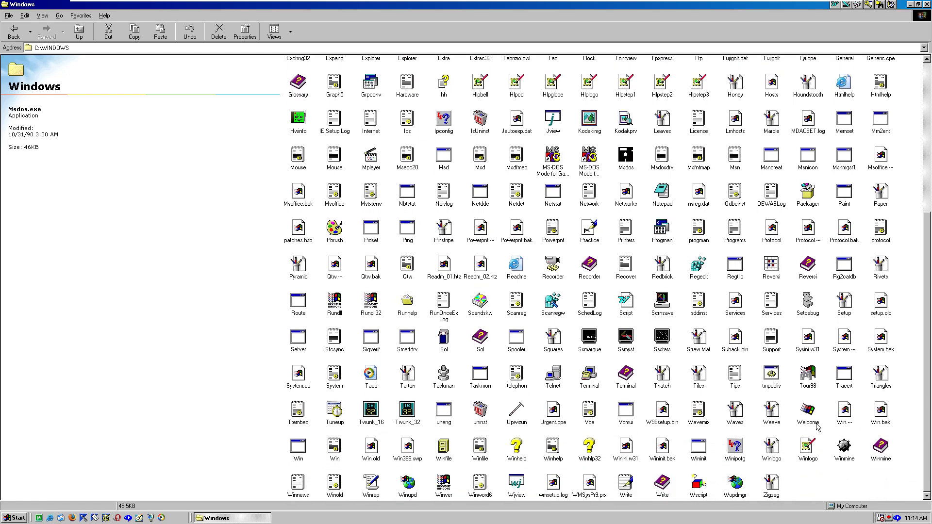
pyautogui.doubleClick(449, 483)
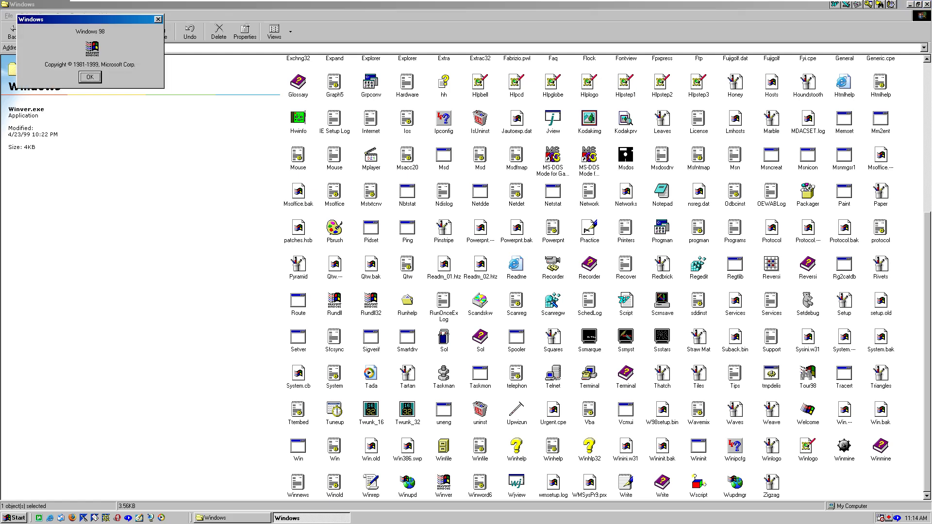
pyautogui.click(91, 77)
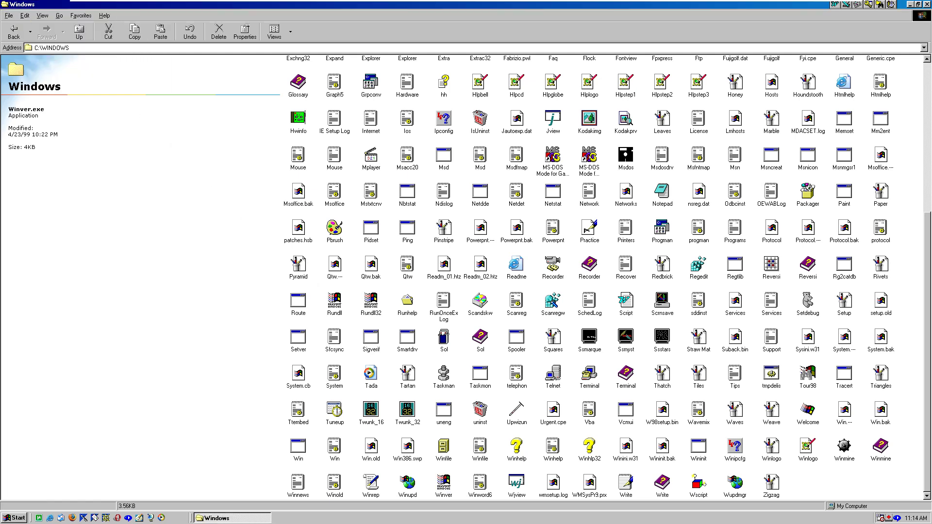
# Step: Select the Channel Screen Saver file, then go back up to drive C's root
pyautogui.click(927, 195)
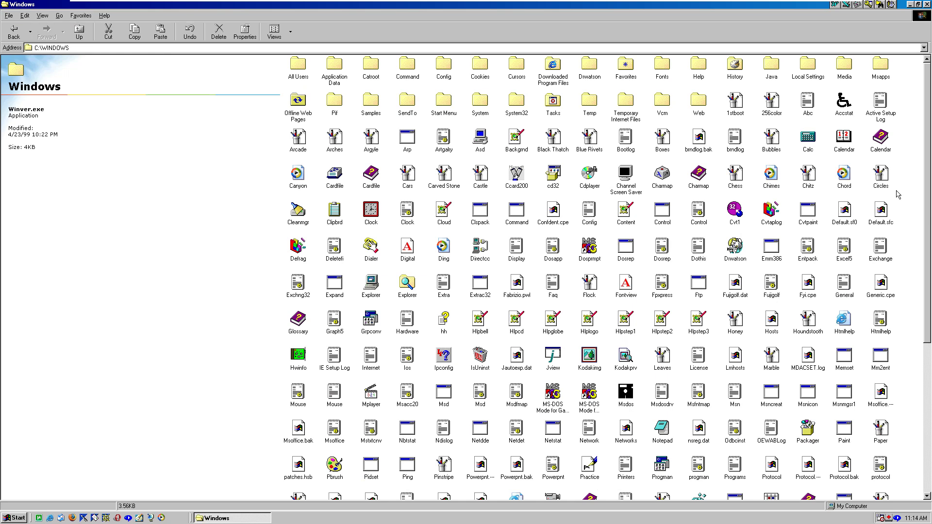
pyautogui.click(631, 183)
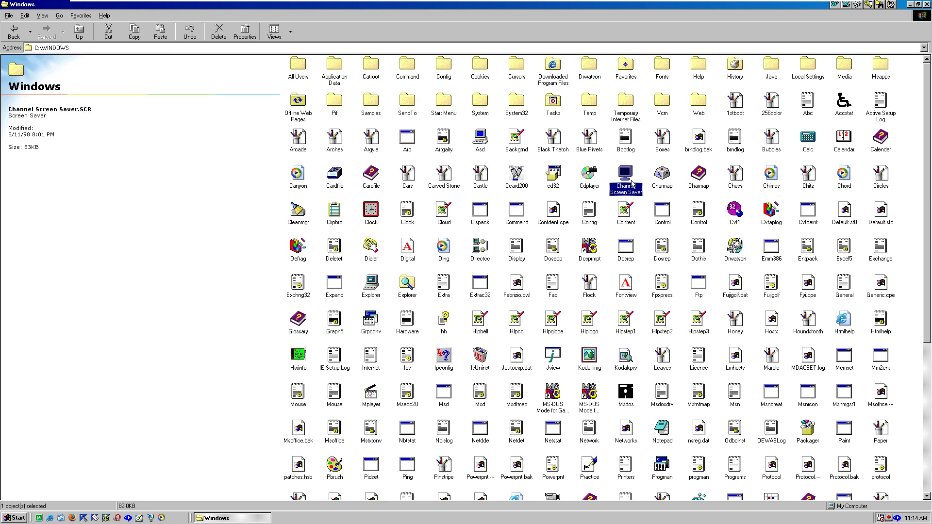
pyautogui.click(665, 181)
pyautogui.click(631, 178)
pyautogui.click(5, 32)
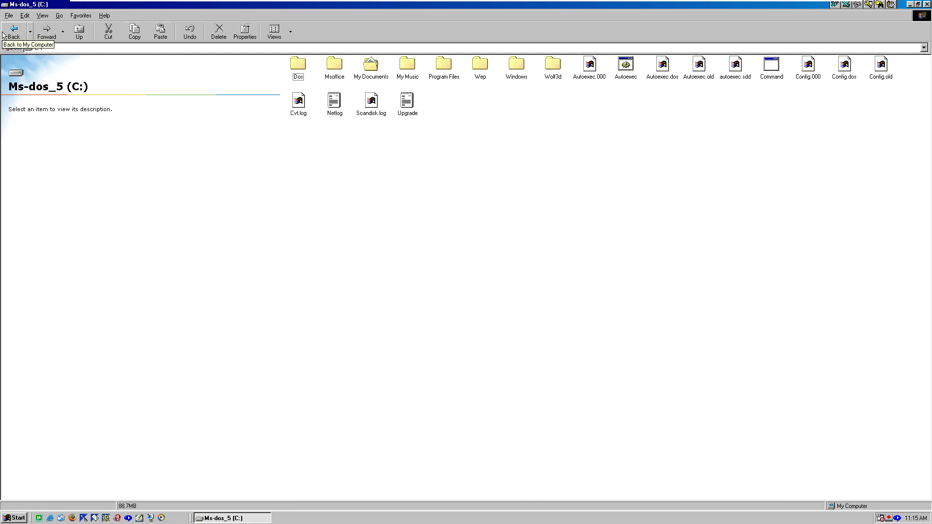
# Step: Append 'Windows 98 SE - Installed' to Upgrade.txt, save it and close Notepad
pyautogui.doubleClick(406, 102)
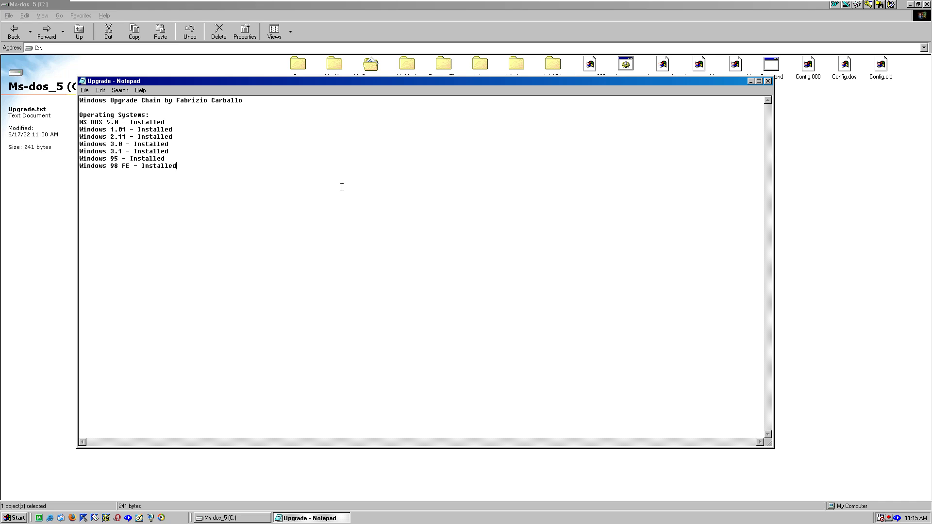
pyautogui.write('indows 98 SE - Installed')
pyautogui.click(85, 90)
pyautogui.click(96, 117)
pyautogui.click(768, 81)
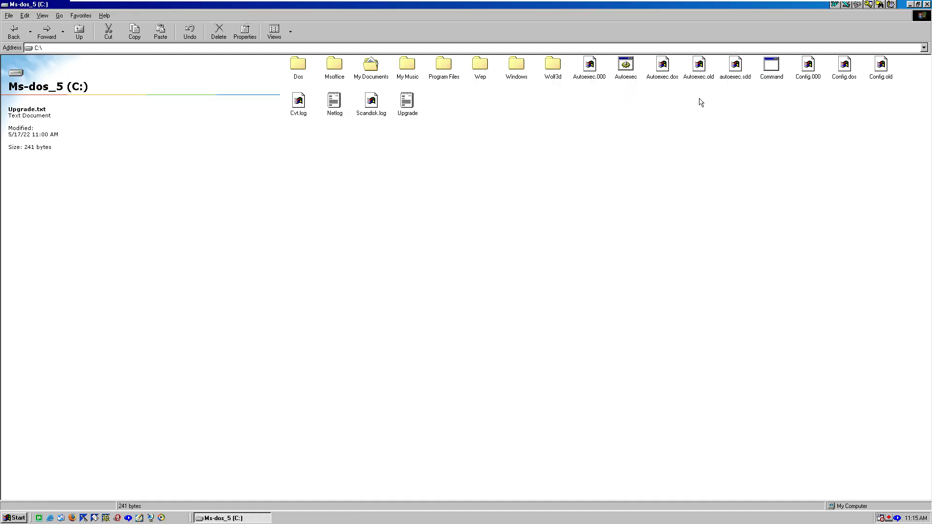
# Step: View drive C's properties (FAT32, 740 MB free of 1.45 GB), then close My Computer
pyautogui.click(14, 31)
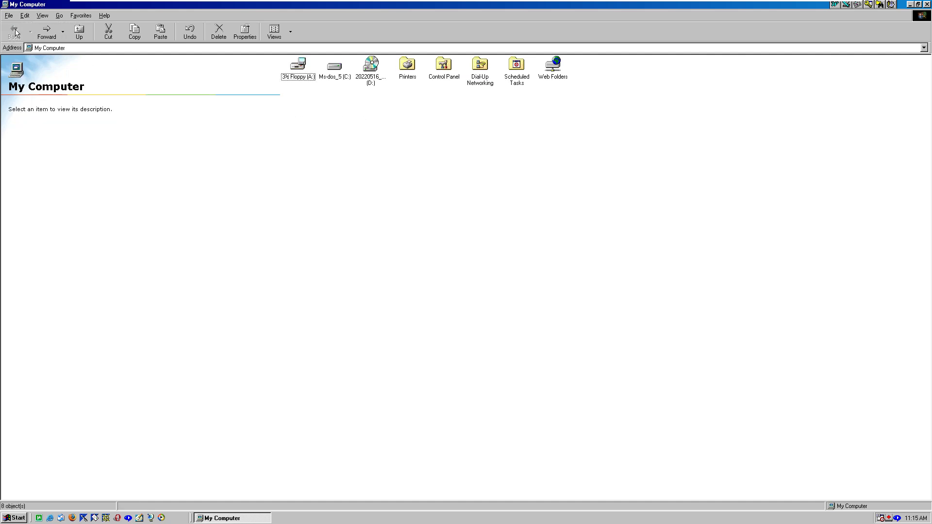
pyautogui.click(331, 72)
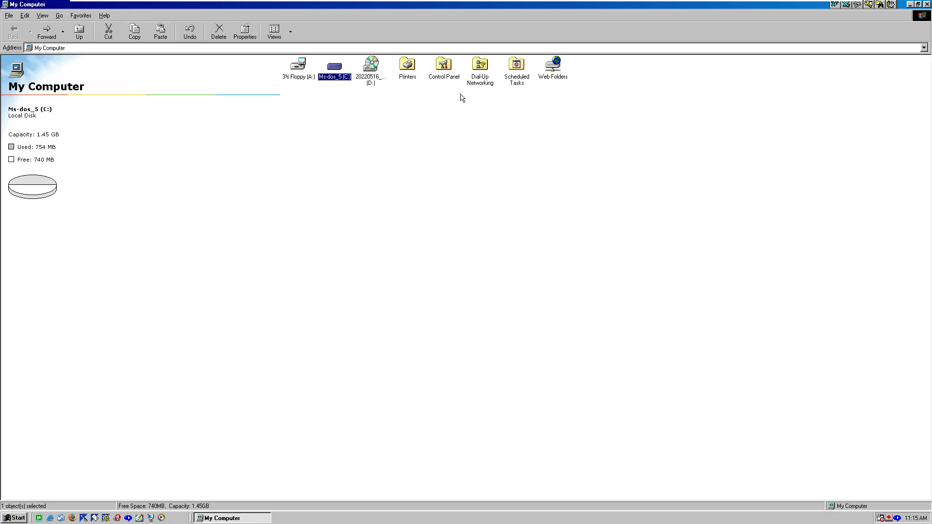
pyautogui.rightClick(334, 67)
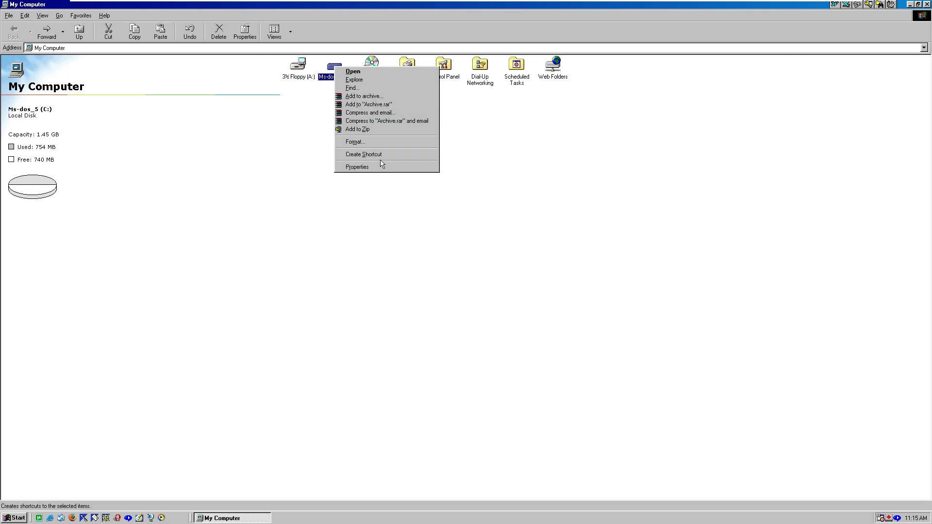
pyautogui.click(381, 167)
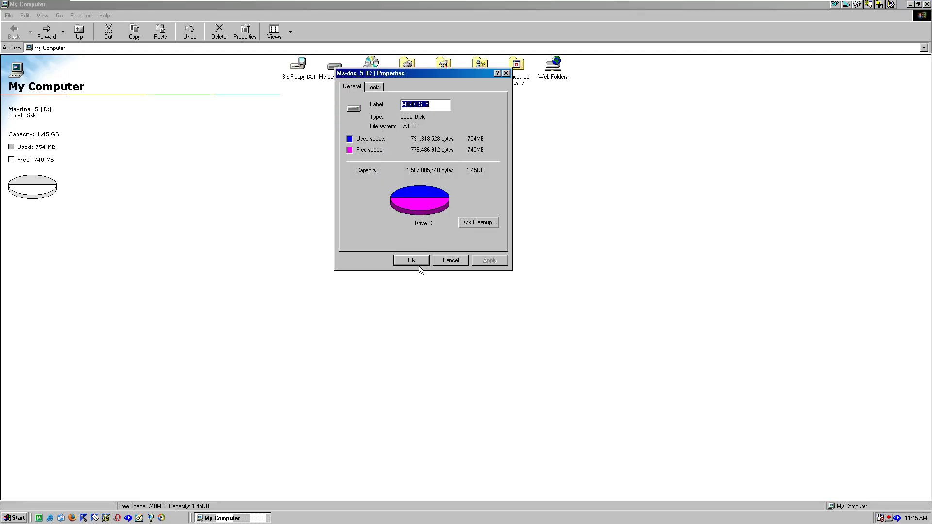
pyautogui.click(412, 260)
pyautogui.click(927, 4)
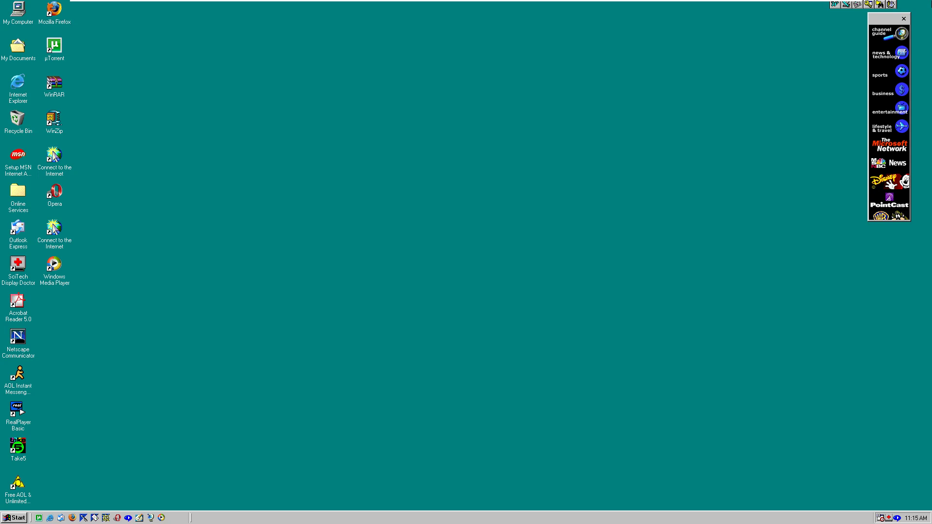
# Step: Release the VM and open the CD/DVD drive settings under Removable Devices
pyautogui.hotkey('ctrl', 'alt')
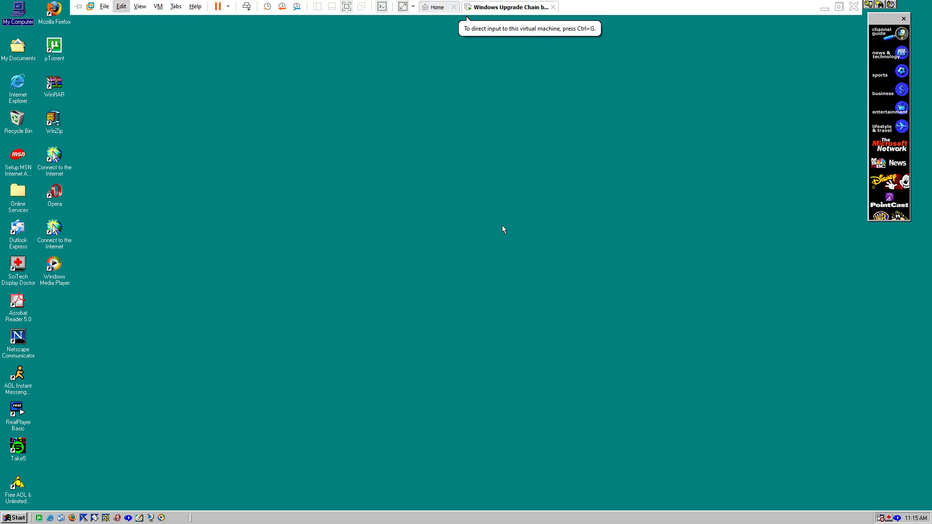
pyautogui.hotkey('alt', 'm')
pyautogui.press('Right')
pyautogui.press('Right')
pyautogui.press('Down')
pyautogui.press('Return')
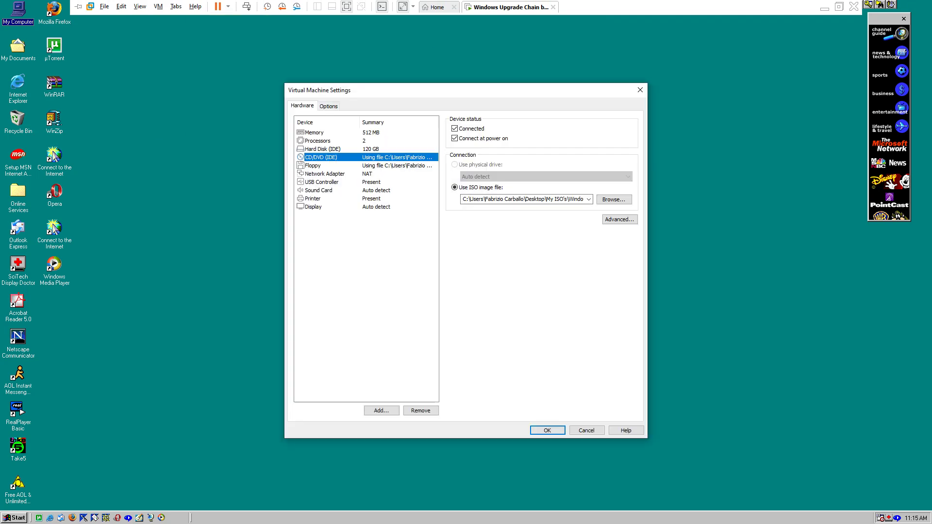
# Step: Load the ISO from Desktop\Operating Systems\Windows Me into the CD/DVD drive and apply
pyautogui.hotkey('alt', 'b')
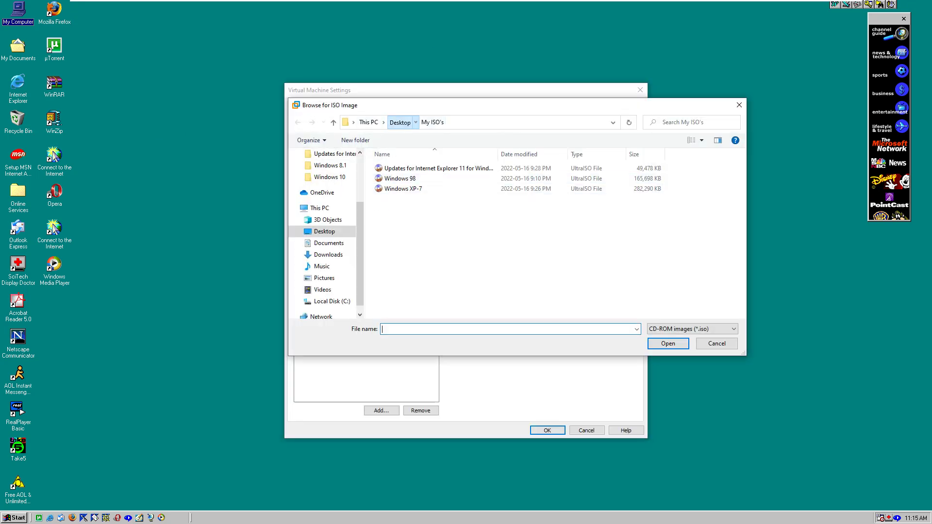
pyautogui.hotkey('alt', 'Up')
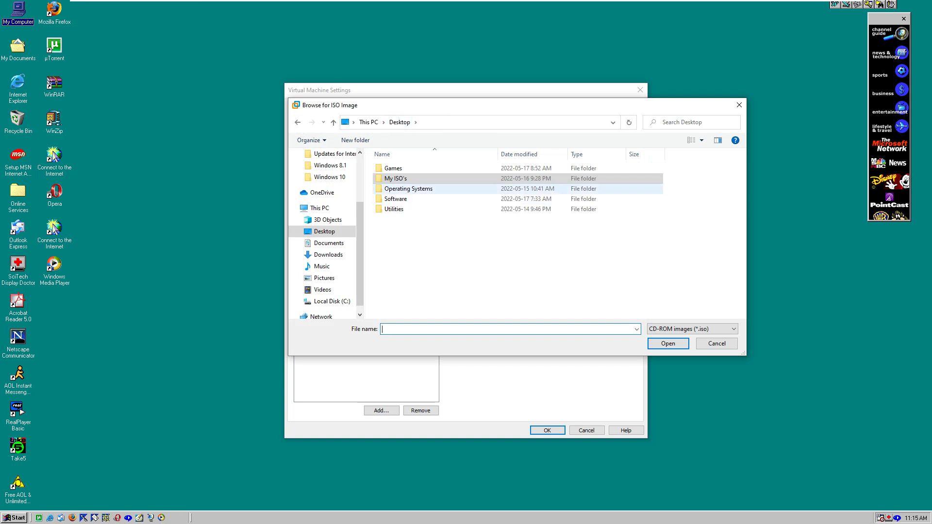
pyautogui.doubleClick(409, 189)
pyautogui.click(401, 291)
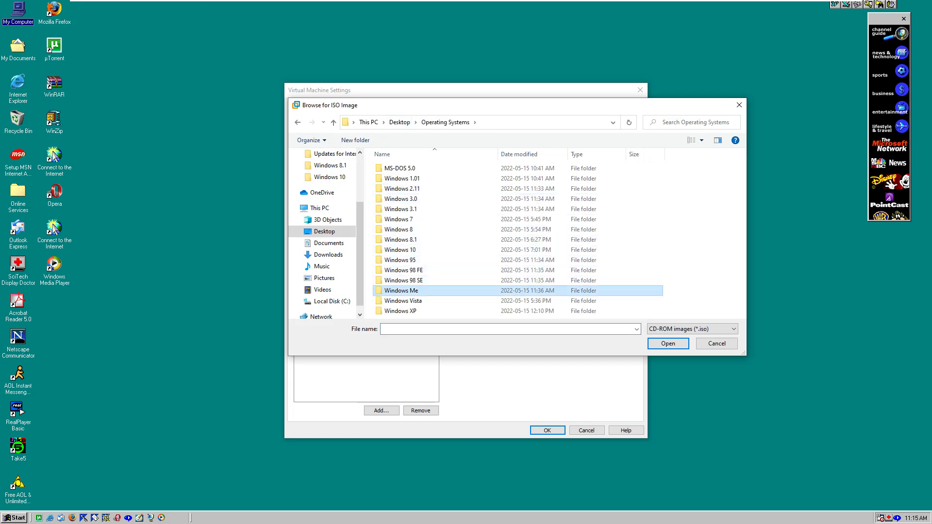
pyautogui.press('Return')
pyautogui.press('Down')
pyautogui.press('Return')
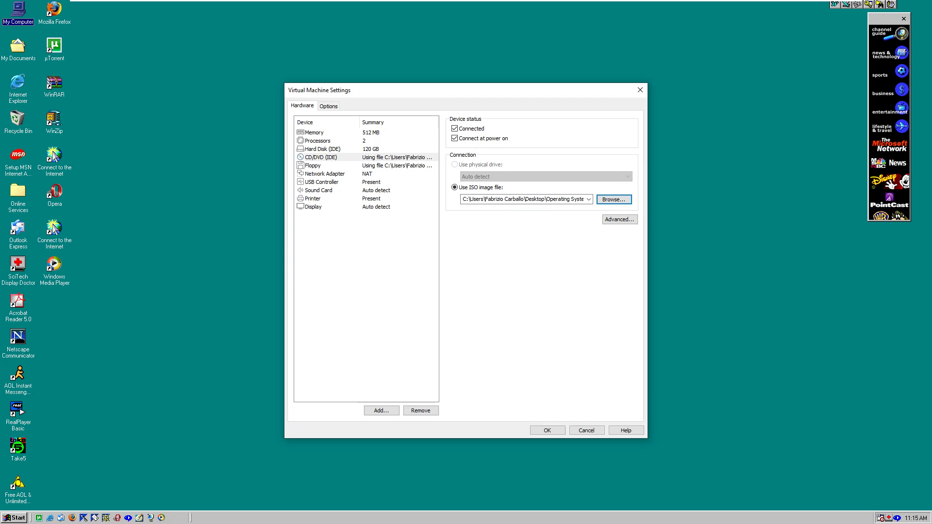
pyautogui.click(547, 431)
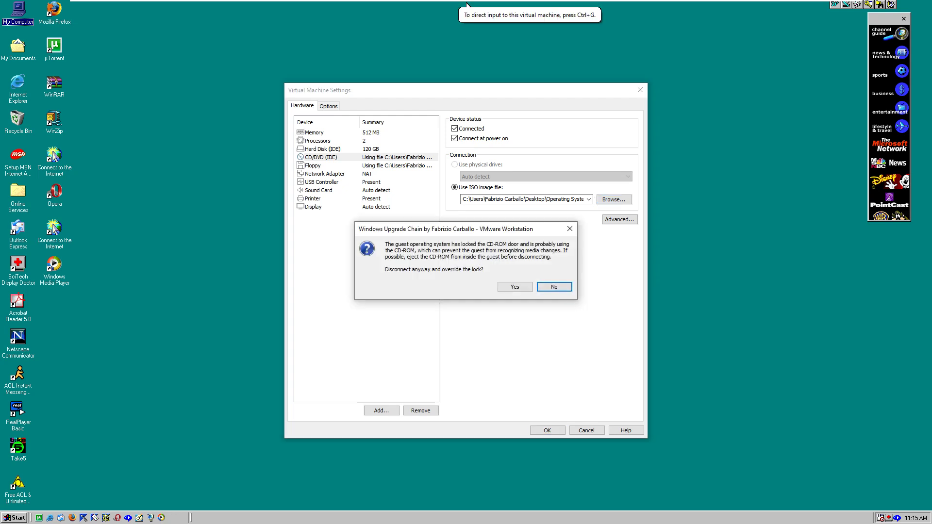
# Step: Override the CD-ROM lock, then accept the Windows Millennium upgrade prompt
pyautogui.click(515, 287)
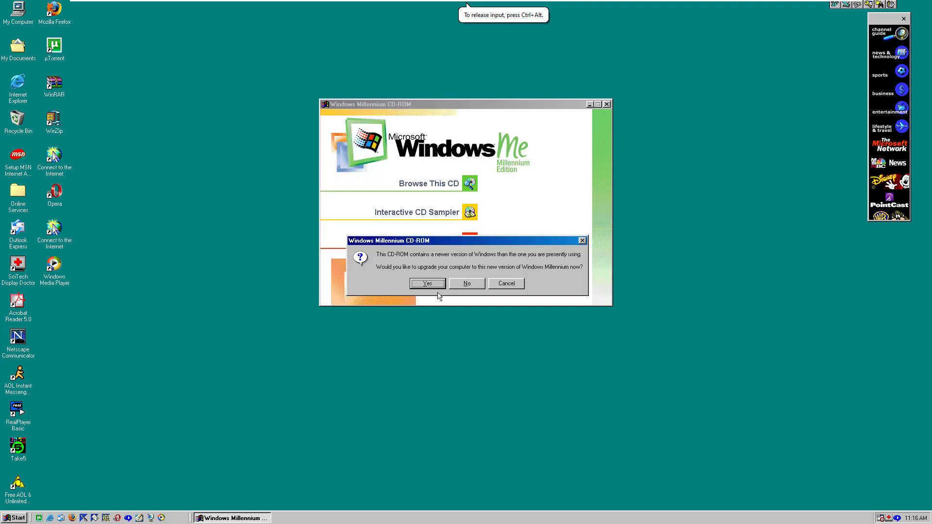
pyautogui.click(427, 284)
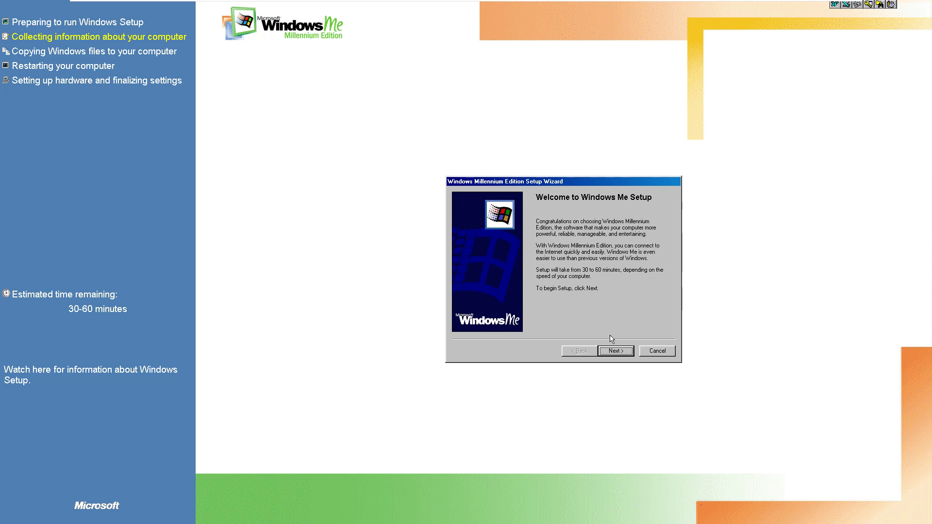
# Step: Accept the Windows Me licence agreement
pyautogui.click(622, 350)
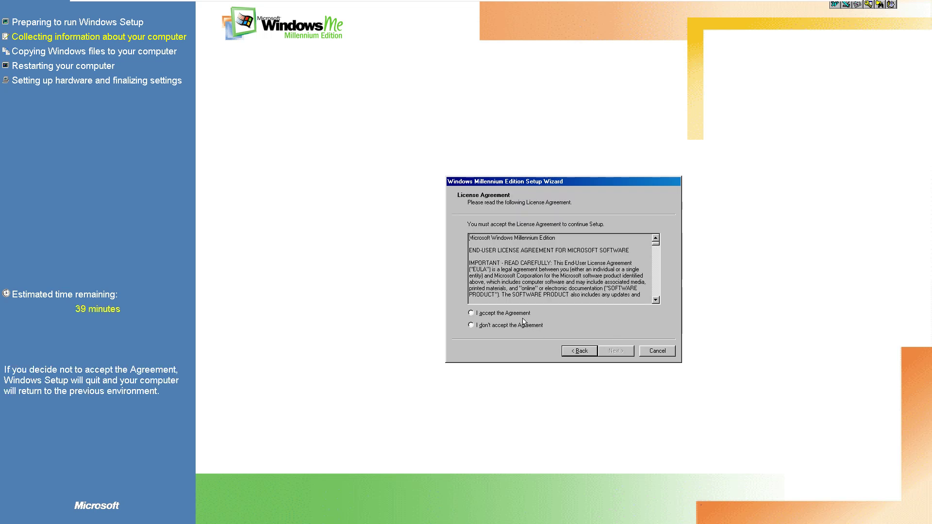
pyautogui.click(517, 314)
pyautogui.click(609, 346)
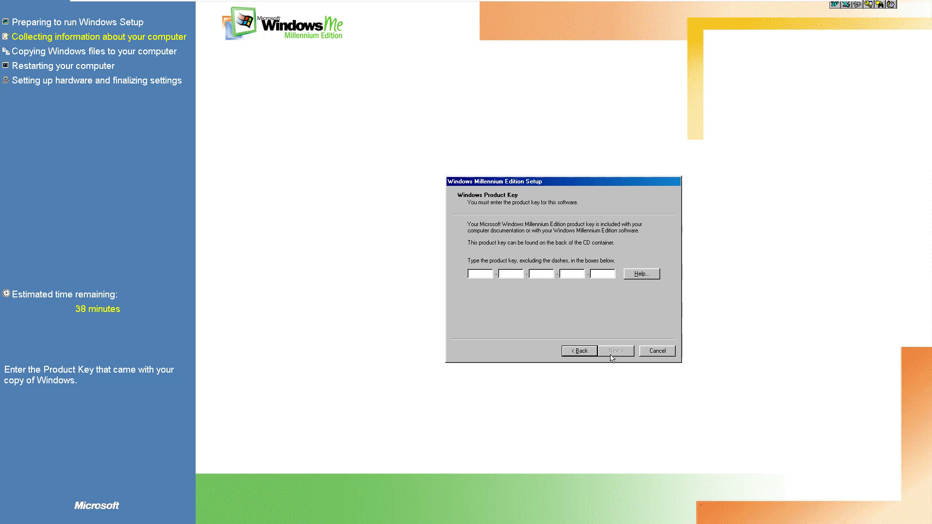
# Step: Enter the product key, keep saving the existing system files, and skip the startup disk
pyautogui.click(611, 355)
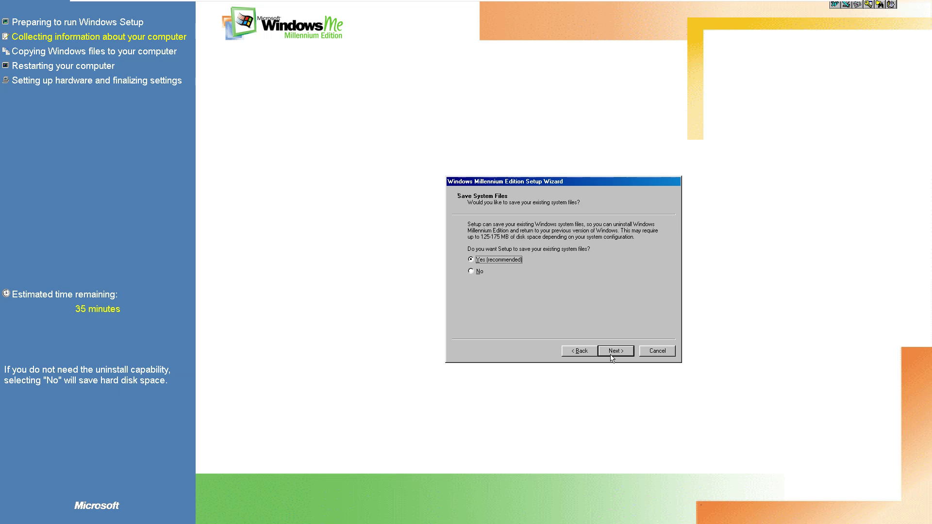
pyautogui.click(613, 351)
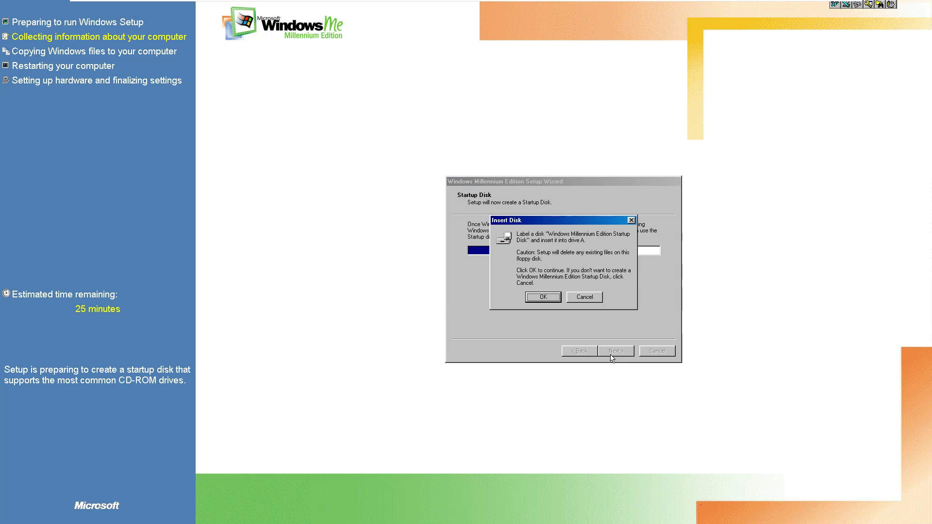
pyautogui.click(593, 300)
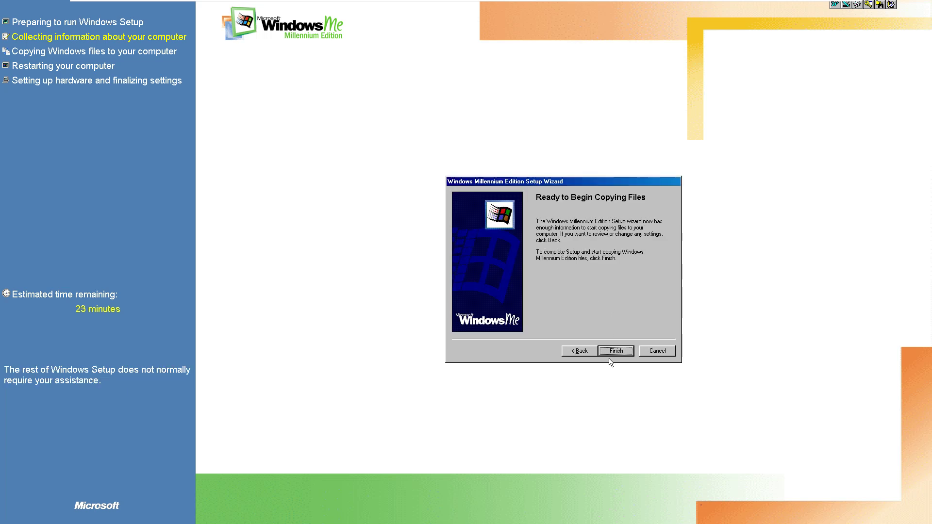
# Step: Finish the Ready to Begin Copying Files page and let Setup copy the Windows Me files
pyautogui.click(615, 352)
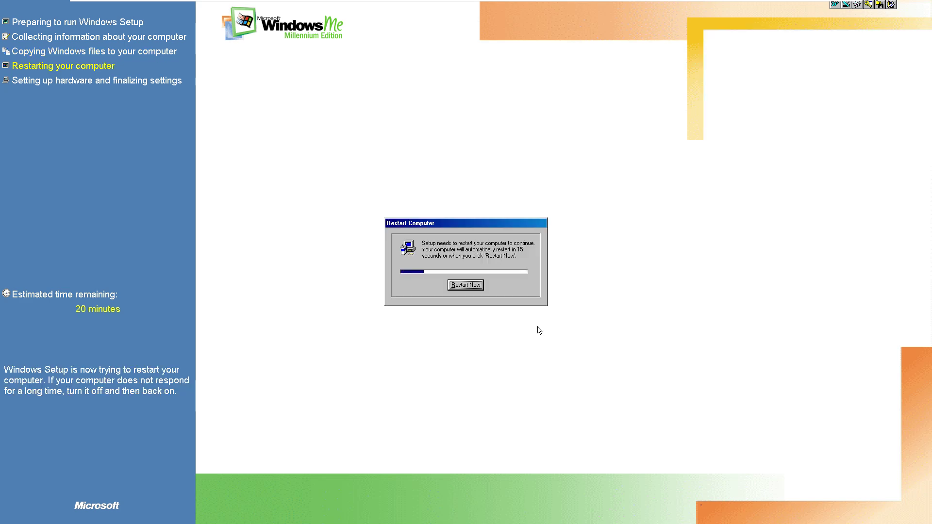
# Step: Choose Restart Now, then Restart Now again after the hardware setup stage
pyautogui.click(459, 286)
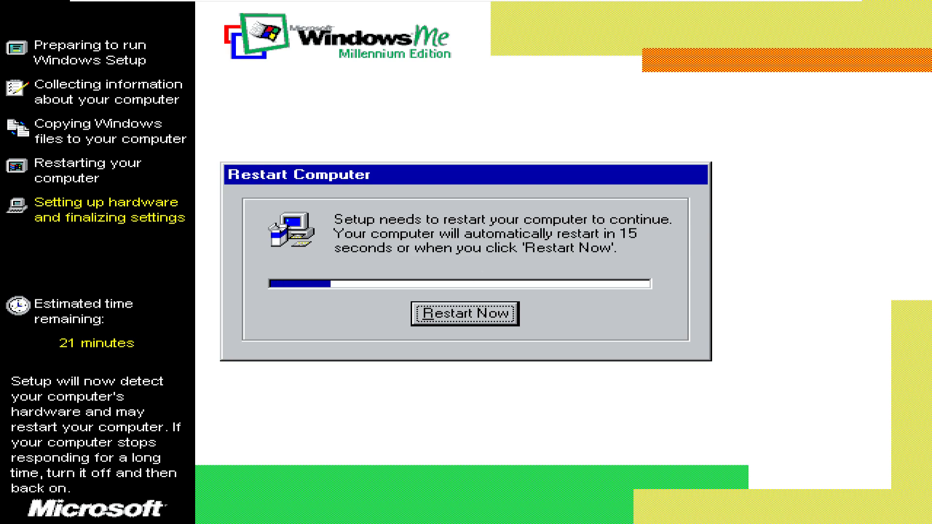
pyautogui.click(480, 313)
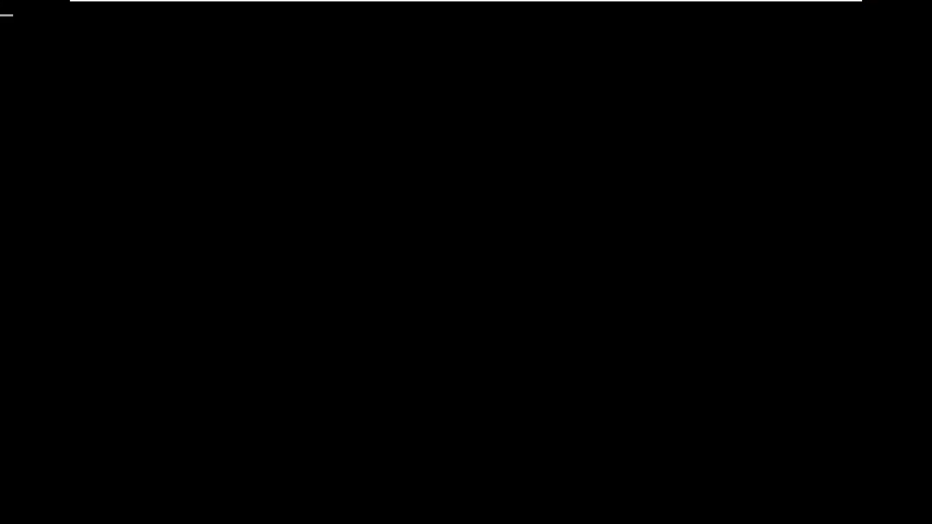
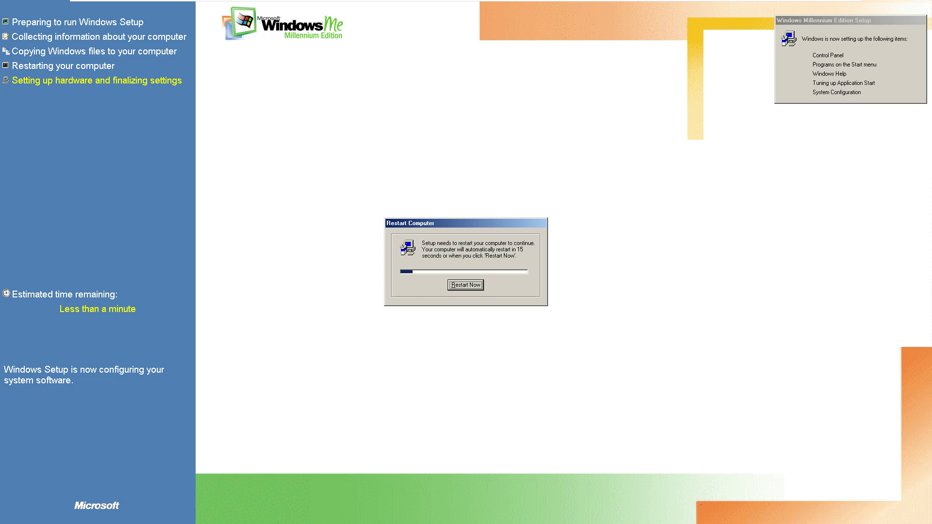
# Step: Restart the computer now so Windows Me Setup completes and boots to the desktop
pyautogui.click(466, 285)
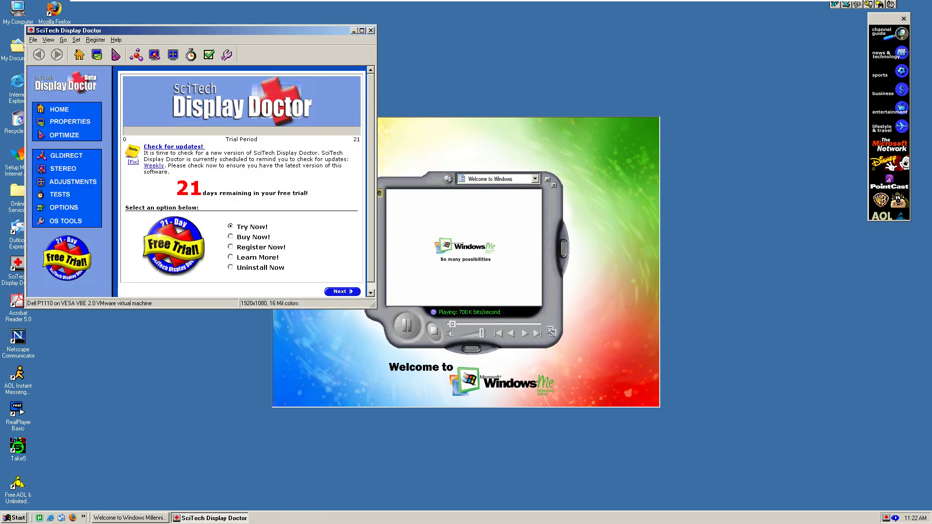
# Step: Close the SciTech Display Doctor trial reminder and widen Quick Launch to show three more shortcuts
pyautogui.click(372, 31)
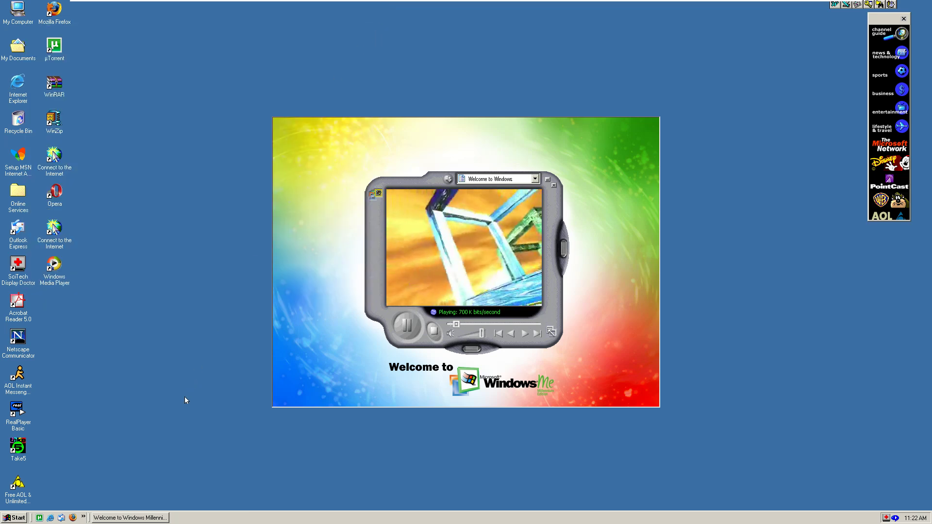
pyautogui.moveTo(90, 520); pyautogui.dragTo(195, 518)
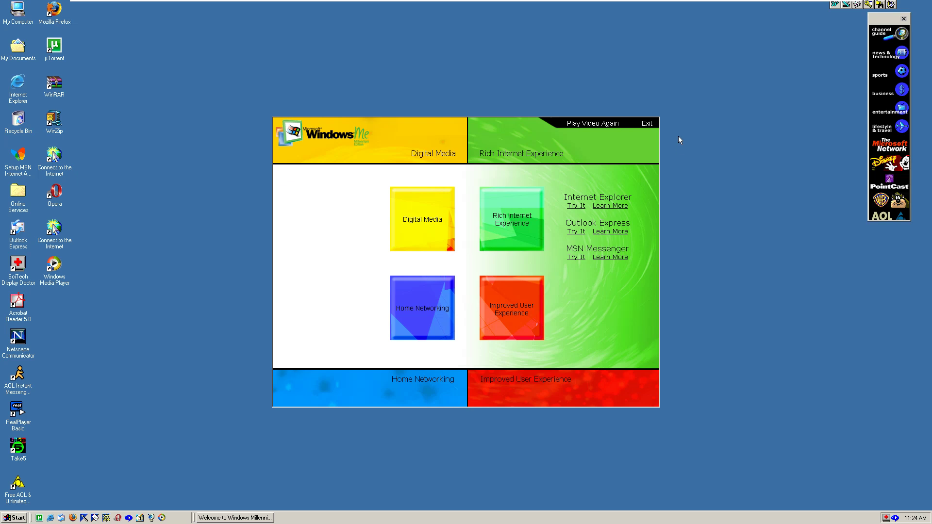
# Step: Exit the Windows Me welcome tour and review My Computer's system properties
pyautogui.click(648, 124)
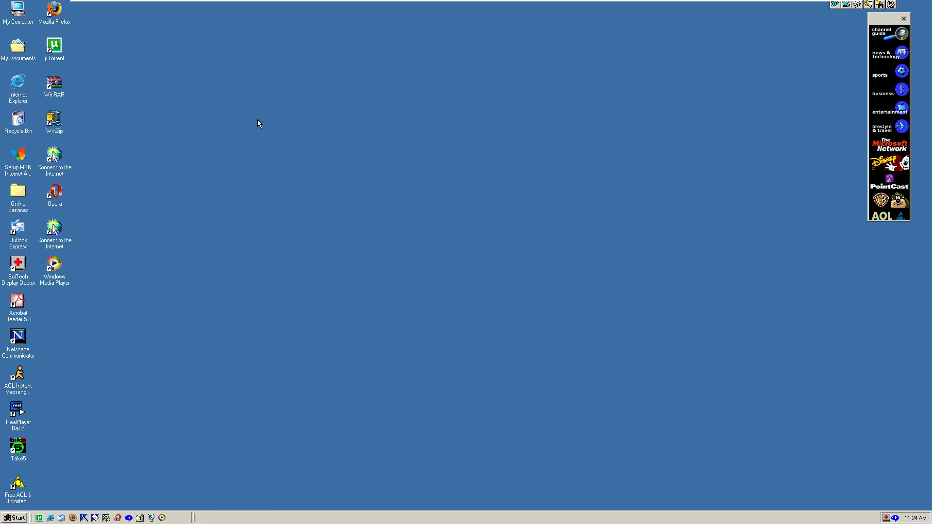
pyautogui.rightClick(21, 9)
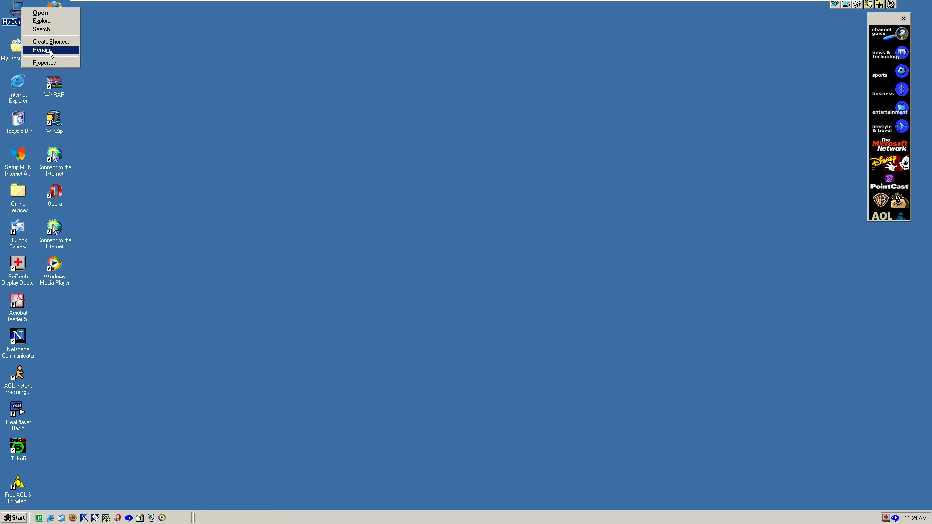
pyautogui.click(53, 62)
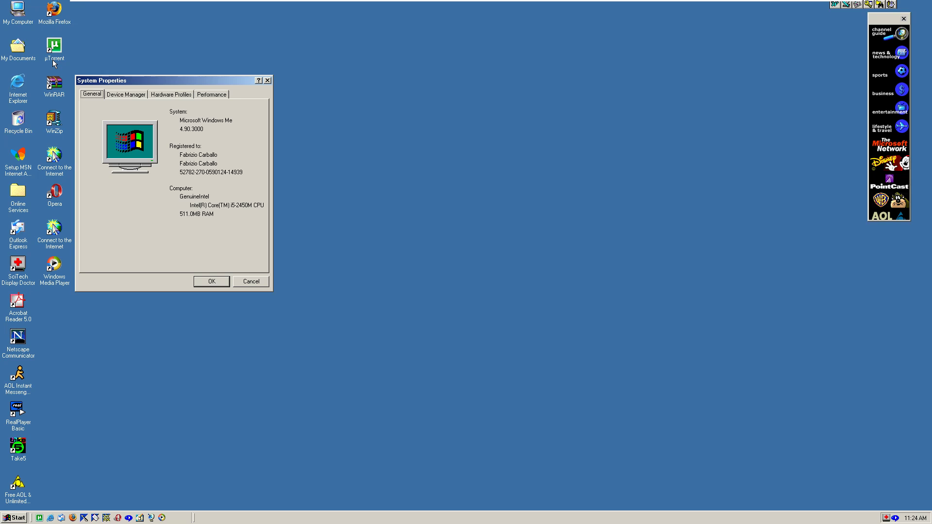
pyautogui.click(215, 285)
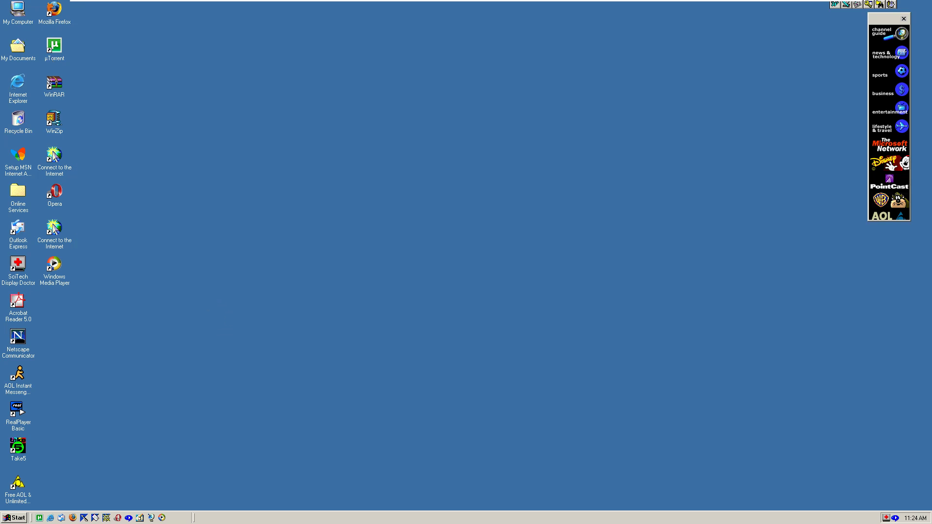
# Step: Launch Tetris from Programs > Entertainment Pack and dismiss its about box
pyautogui.click(18, 518)
pyautogui.moveTo(57, 393)
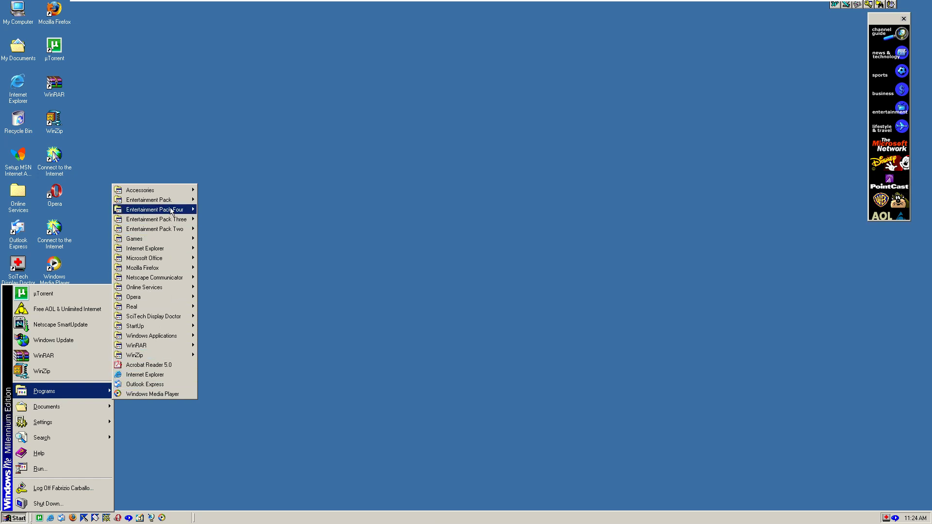
pyautogui.moveTo(170, 200)
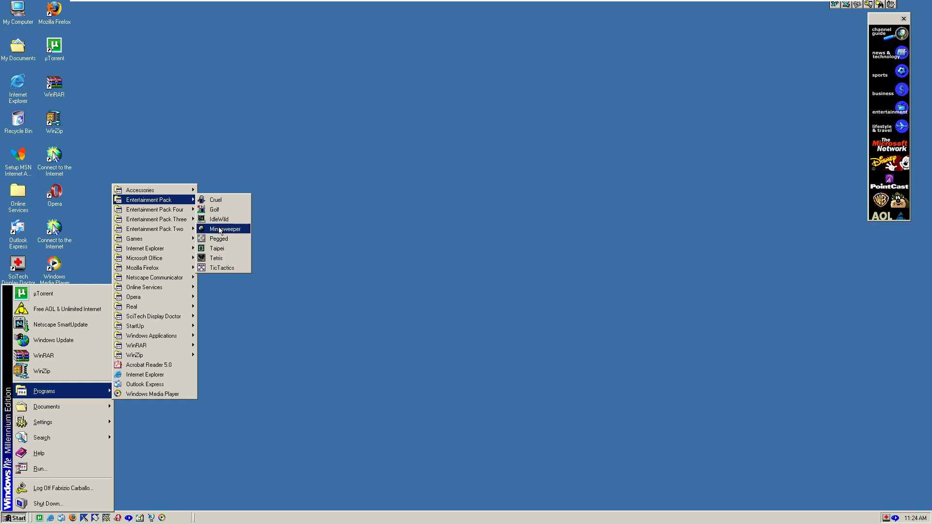
pyautogui.click(217, 258)
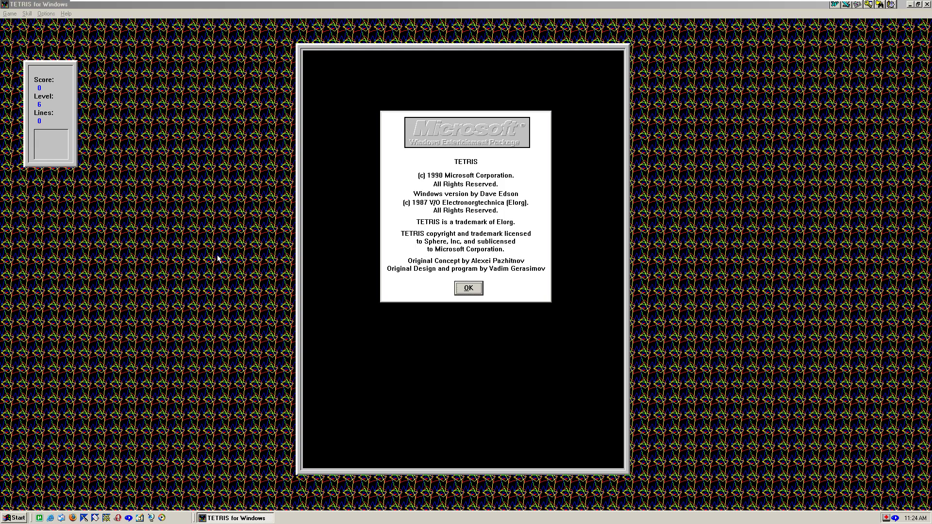
pyautogui.click(479, 289)
pyautogui.click(10, 14)
# Step: Start a new Tetris game and stack the first T, square, S, bar and J pieces
pyautogui.click(7, 22)
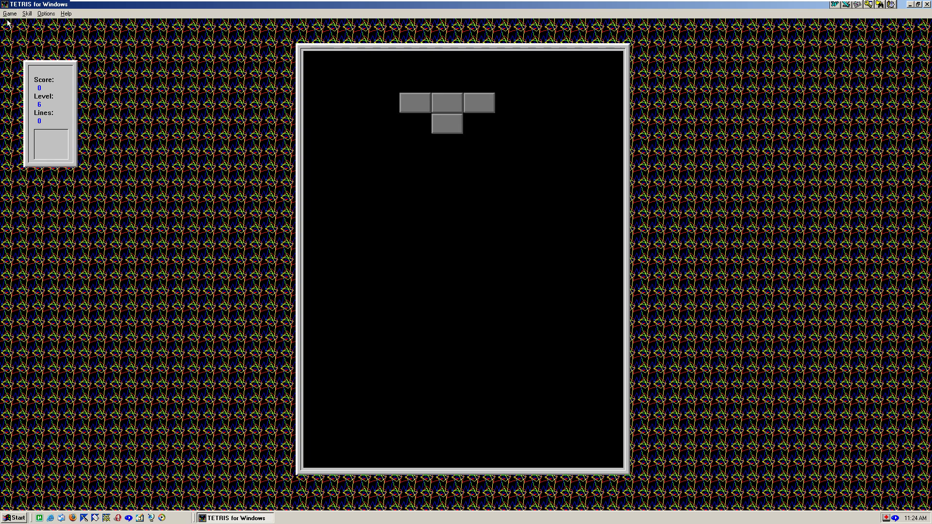
pyautogui.press('Right')
pyautogui.press('Right')
pyautogui.press('Right')
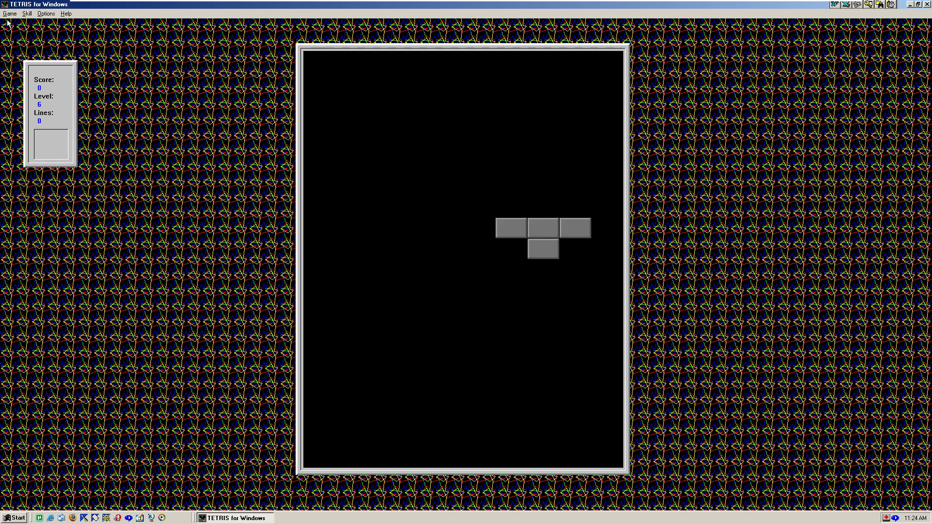
pyautogui.press('Left')
pyautogui.press('space')
pyautogui.press('Left')
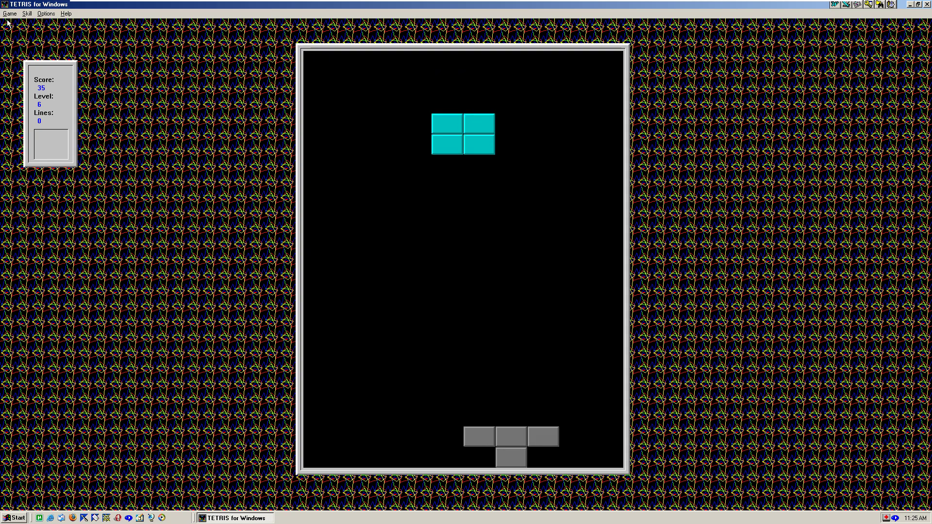
pyautogui.press('Right')
pyautogui.press('Right')
pyautogui.press('Right')
pyautogui.press('Right')
pyautogui.press('Right')
pyautogui.press('Left')
pyautogui.press('Left')
pyautogui.press('Left')
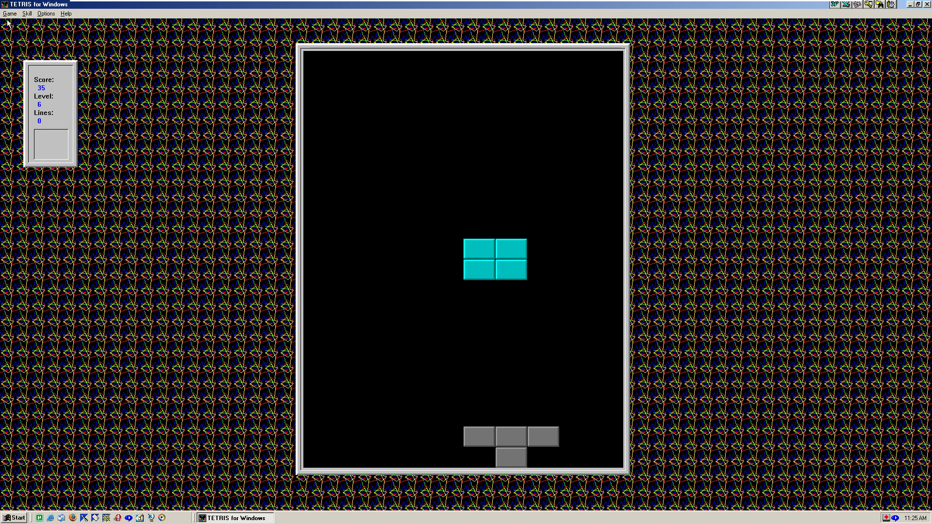
pyautogui.press('space')
pyautogui.press('Right')
pyautogui.press('Right')
pyautogui.press('Right')
pyautogui.press('Right')
pyautogui.press('Left')
pyautogui.press('Right')
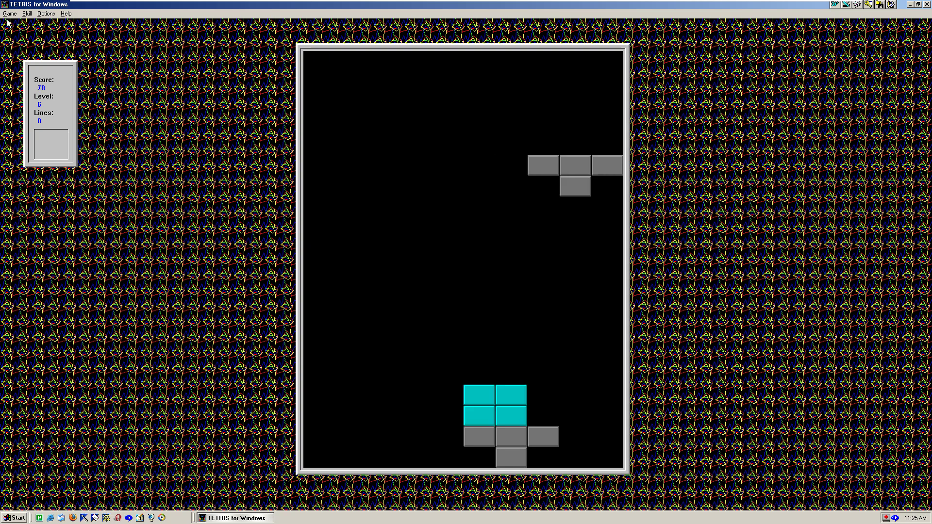
pyautogui.press('space')
pyautogui.press('Left')
pyautogui.press('Left')
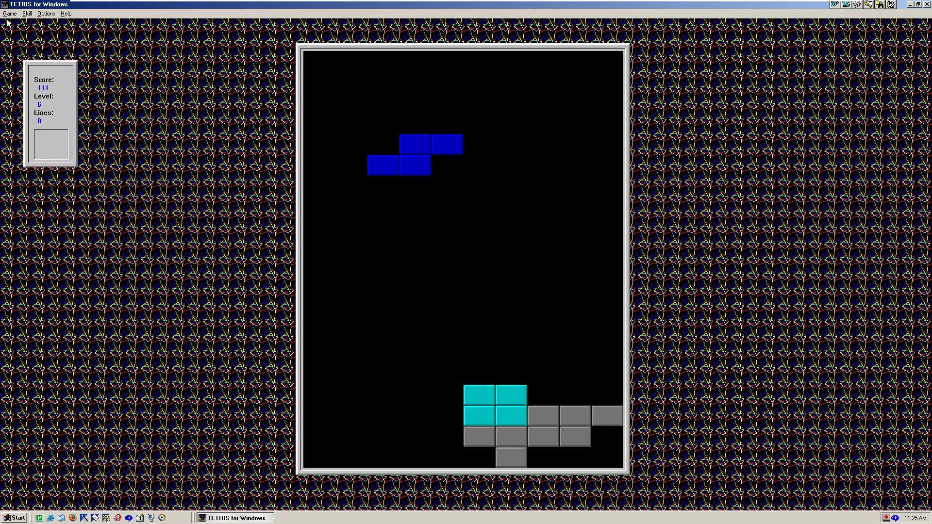
pyautogui.press('space')
pyautogui.press('Left')
pyautogui.press('Left')
pyautogui.press('Left')
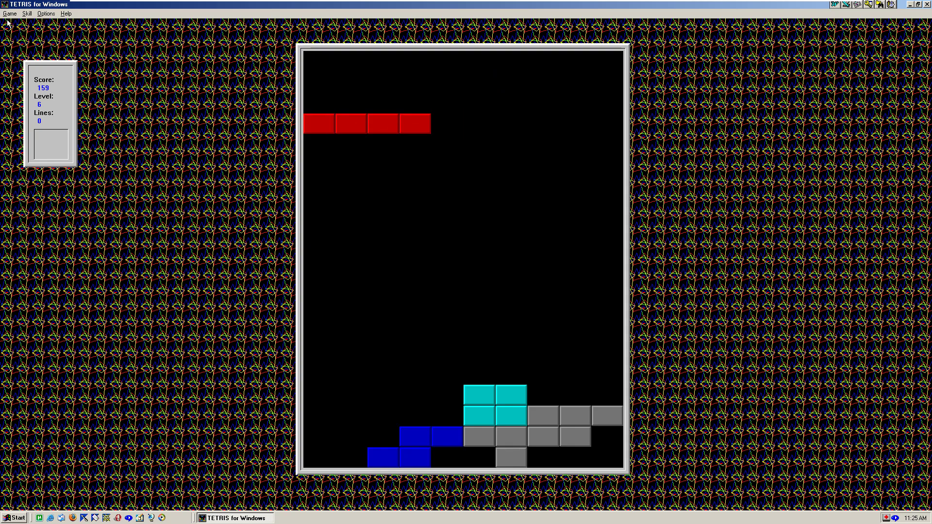
pyautogui.press('Right')
pyautogui.press('Right')
pyautogui.press('Right')
pyautogui.press('Right')
pyautogui.press('Right')
pyautogui.press('Right')
pyautogui.press('Left')
pyautogui.press('Left')
pyautogui.press('Left')
pyautogui.press('Left')
pyautogui.press('Left')
pyautogui.press('Left')
pyautogui.press('space')
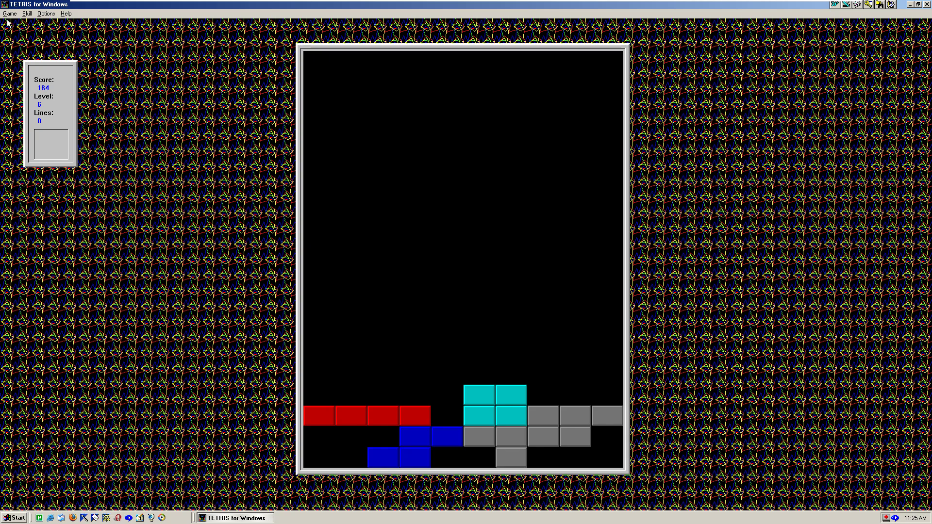
pyautogui.press('Right')
pyautogui.press('Right')
pyautogui.press('Right')
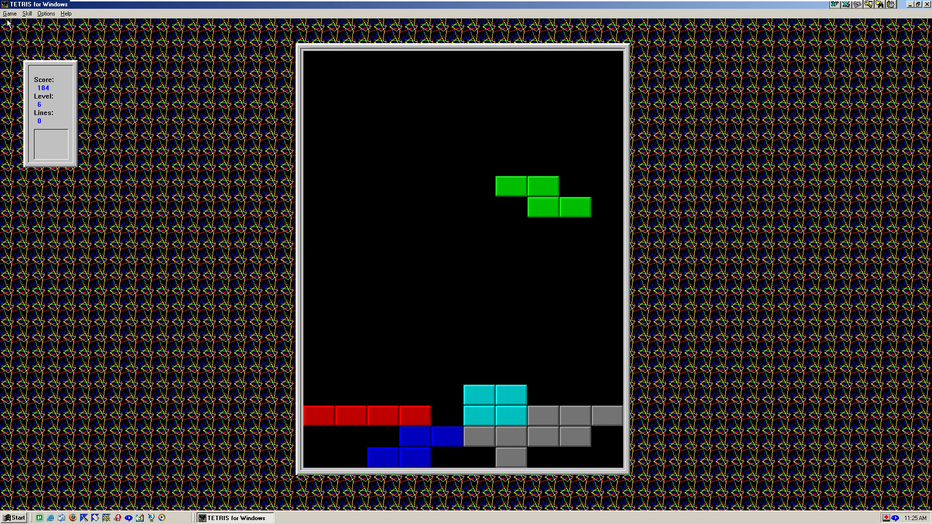
pyautogui.press('space')
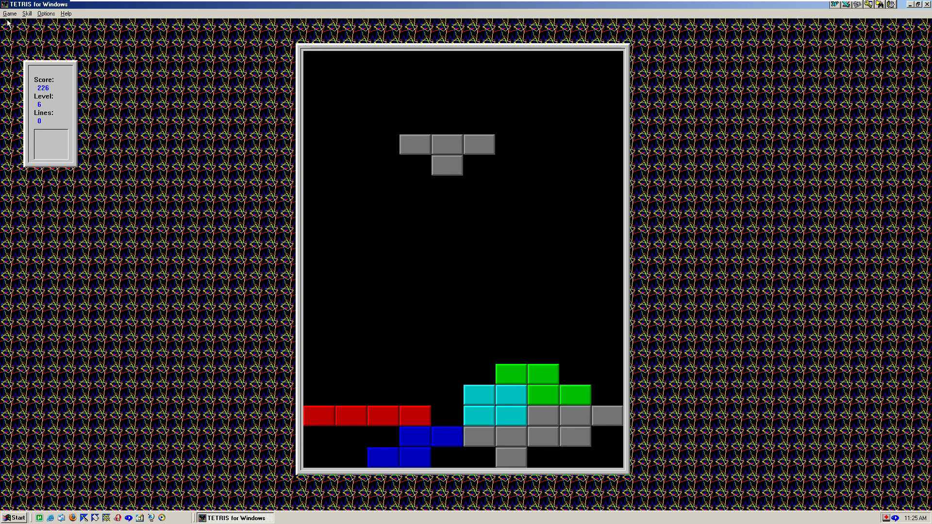
pyautogui.press('space')
pyautogui.press('Right')
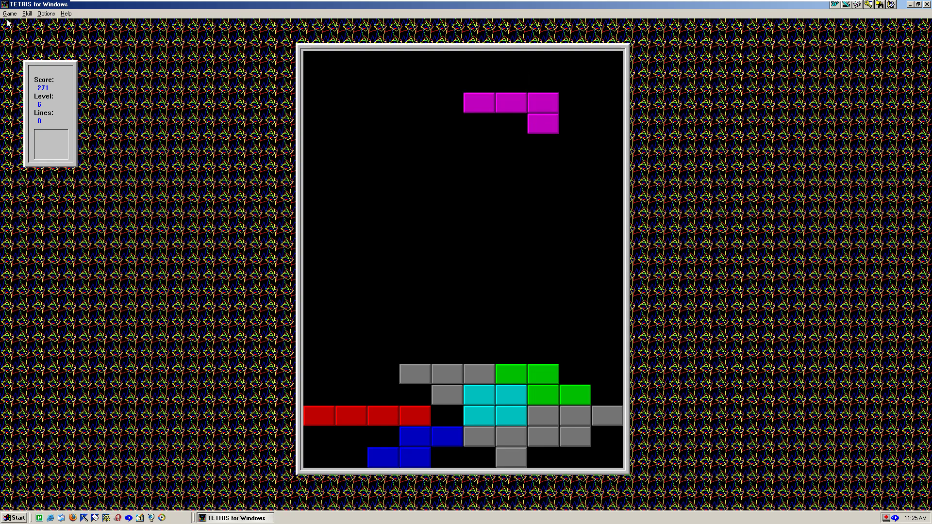
pyautogui.press('Right')
pyautogui.press('space')
pyautogui.press('Left')
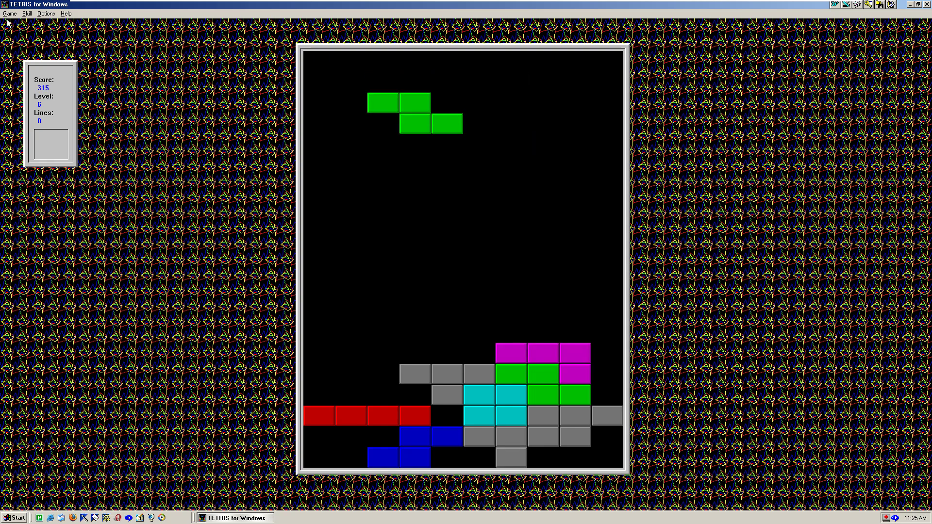
pyautogui.press('Left')
pyautogui.press('Left')
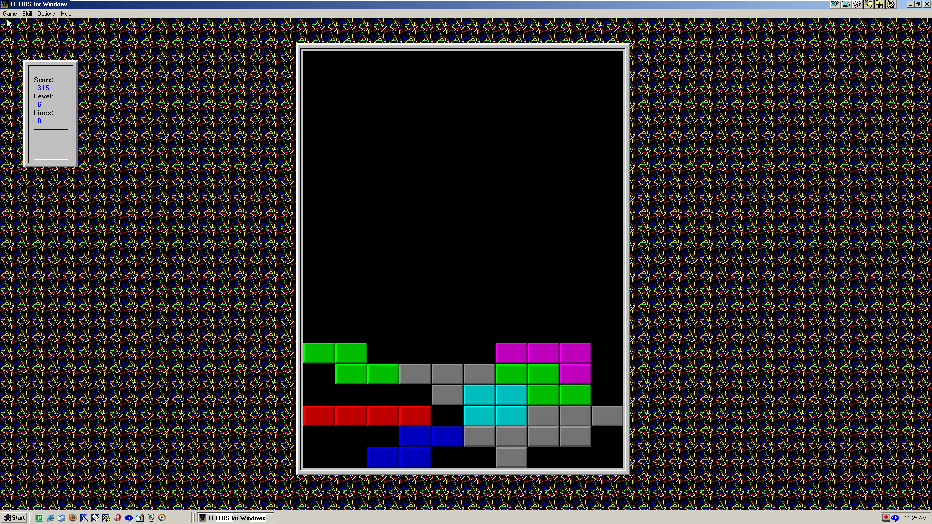
pyautogui.press('Right')
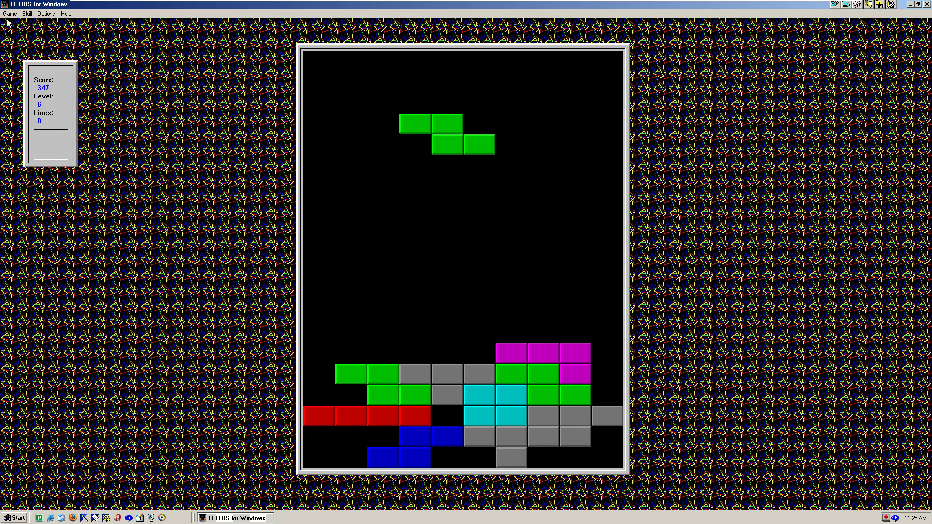
pyautogui.press('Right')
pyautogui.press('Left')
pyautogui.press('space')
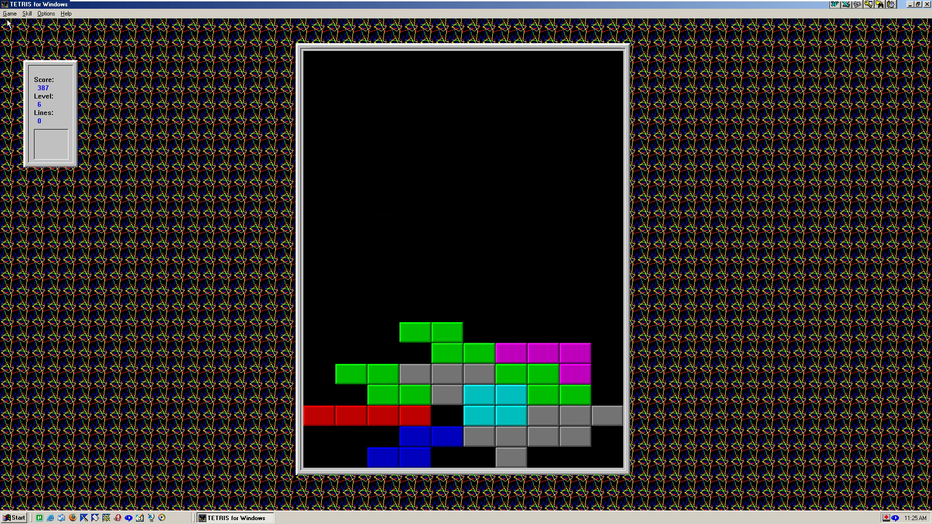
# Step: Keep steering and dropping pieces until the game ends in Game Over at score 1102
pyautogui.press('Left')
pyautogui.press('Left')
pyautogui.press('Left')
pyautogui.press('space')
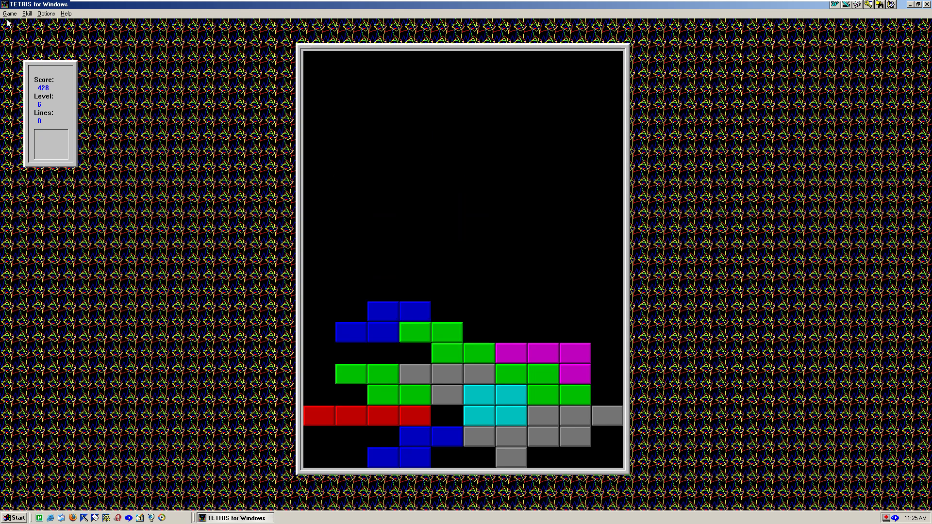
pyautogui.press('Right')
pyautogui.press('space')
pyautogui.press('Right')
pyautogui.press('Right')
pyautogui.press('Right')
pyautogui.press('Left')
pyautogui.press('Left')
pyautogui.press('Left')
pyautogui.press('Left')
pyautogui.press('Left')
pyautogui.press('Left')
pyautogui.press('Right')
pyautogui.press('Right')
pyautogui.press('Right')
pyautogui.press('Right')
pyautogui.press('Right')
pyautogui.press('Right')
pyautogui.press('Right')
pyautogui.press('space')
pyautogui.press('Left')
pyautogui.press('Left')
pyautogui.press('Left')
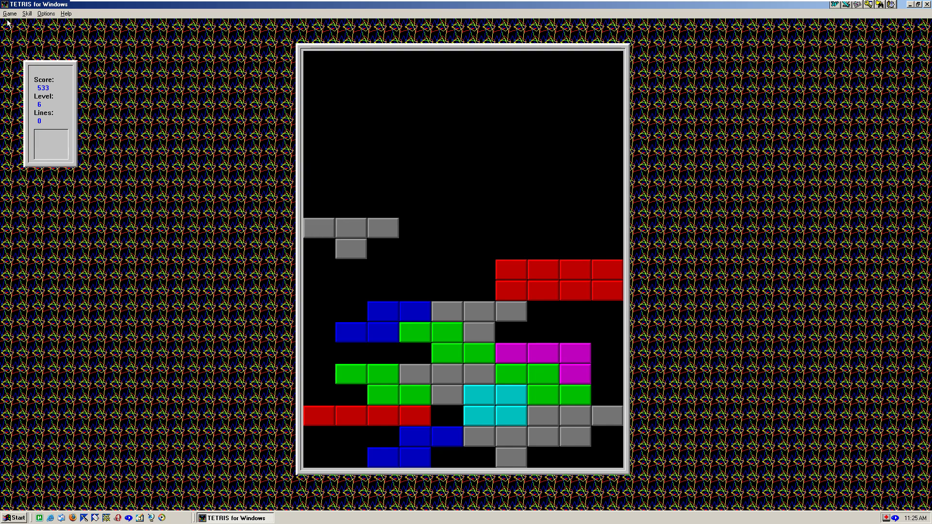
pyautogui.press('Right')
pyautogui.press('Right')
pyautogui.press('Right')
pyautogui.press('space')
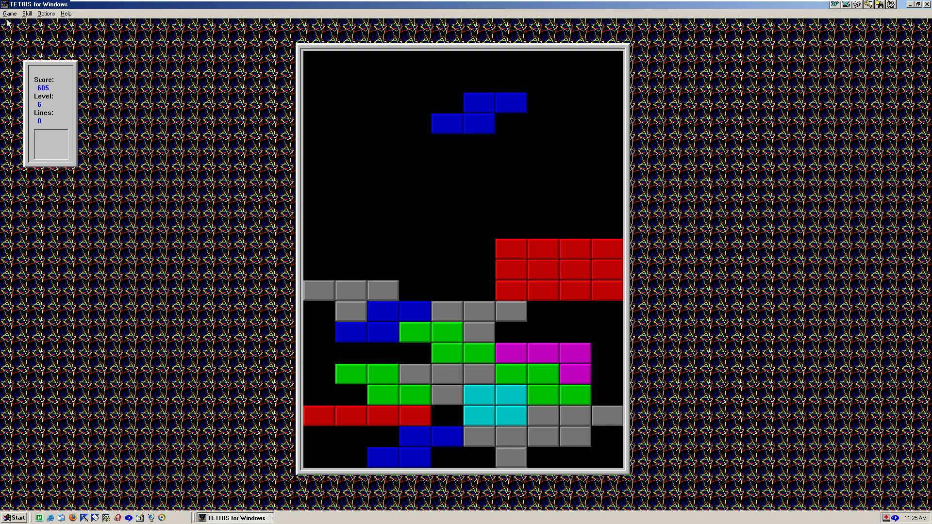
pyautogui.press('space')
pyautogui.press('Left')
pyautogui.press('Left')
pyautogui.press('Right')
pyautogui.press('Left')
pyautogui.press('Right')
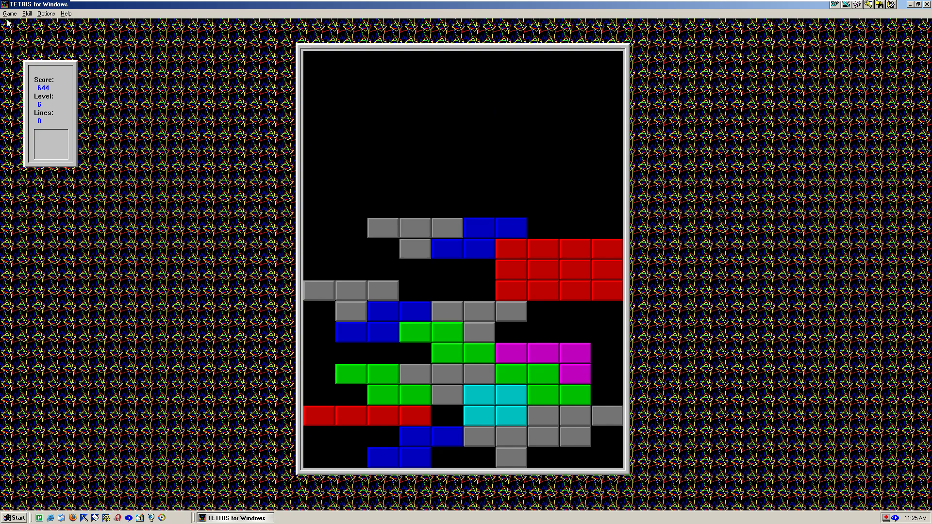
pyautogui.press('Left')
pyautogui.press('Left')
pyautogui.press('Right')
pyautogui.press('Right')
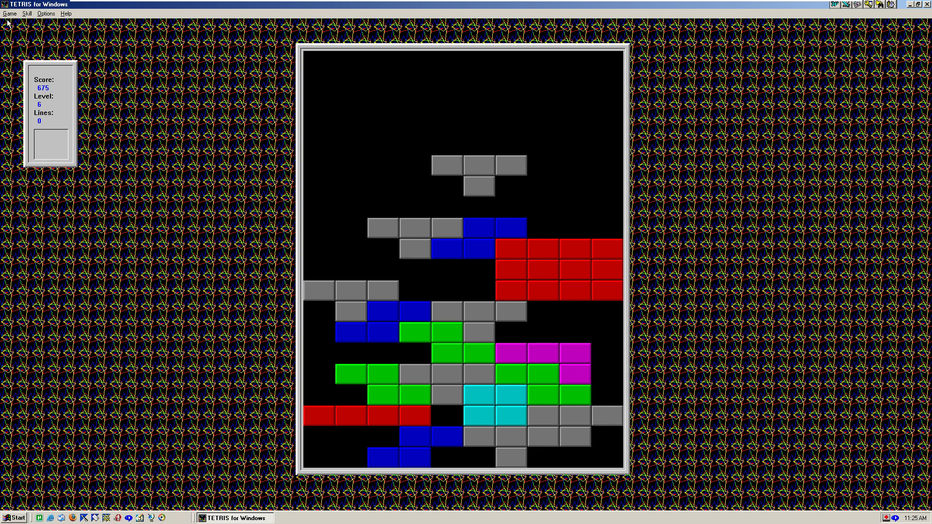
pyautogui.press('Right')
pyautogui.press('Right')
pyautogui.press('Right')
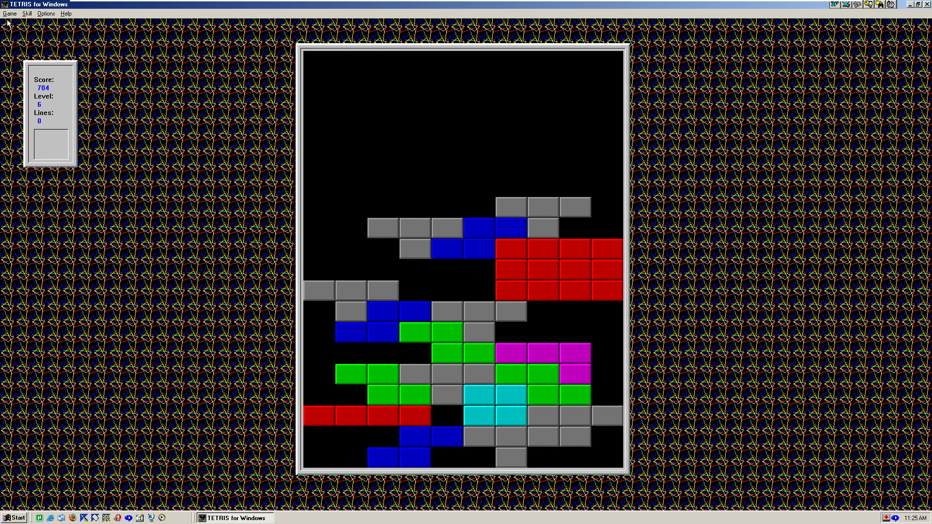
pyautogui.press('Left')
pyautogui.press('Left')
pyautogui.press('Left')
pyautogui.press('Left')
pyautogui.press('Down')
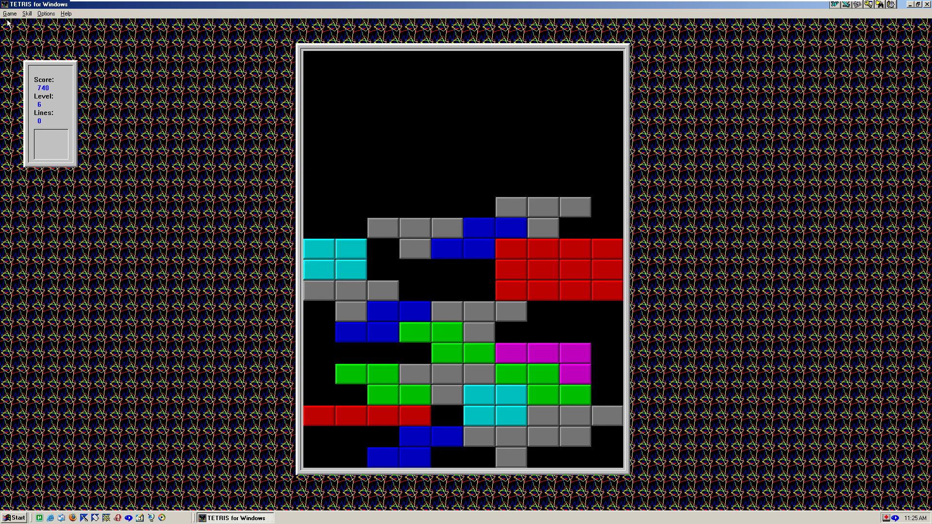
pyautogui.press('Right')
pyautogui.press('Right')
pyautogui.press('Right')
pyautogui.press('Left')
pyautogui.press('Left')
pyautogui.press('Right')
pyautogui.press('Right')
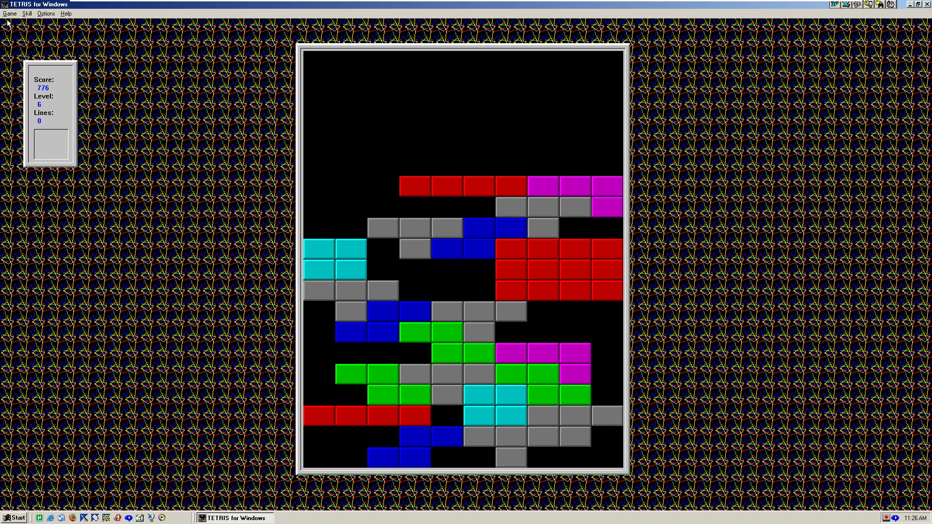
pyautogui.press('Left')
pyautogui.press('Left')
pyautogui.press('Left')
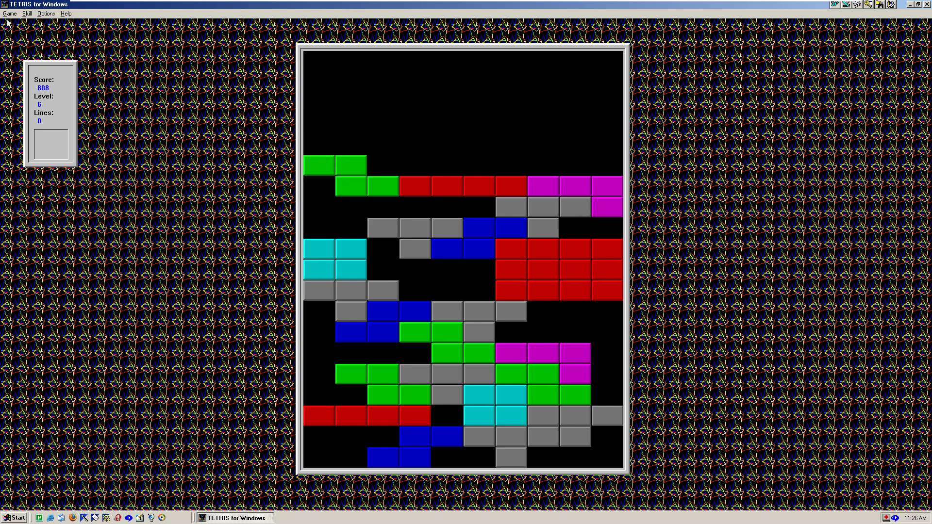
pyautogui.press('Right')
pyautogui.press('Left')
pyautogui.press('Right')
pyautogui.press('Right')
pyautogui.press('Right')
pyautogui.press('Right')
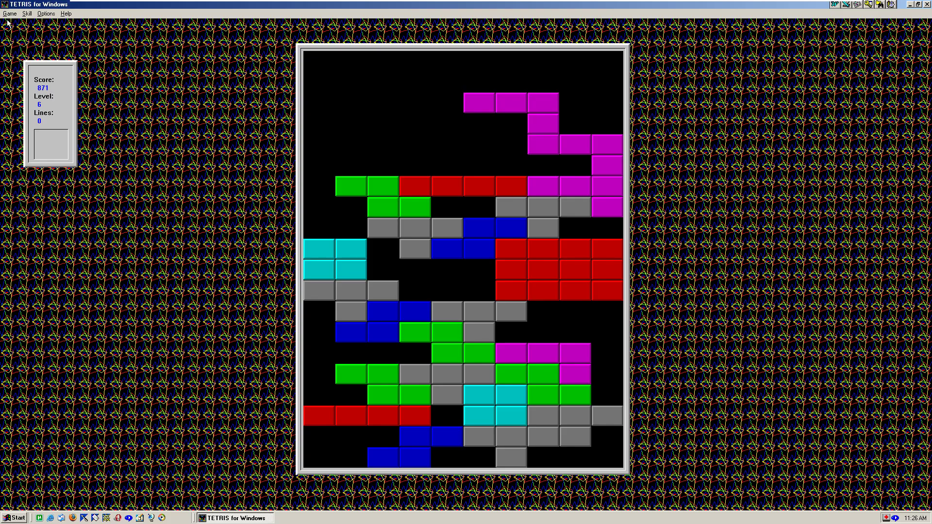
pyautogui.press('Right')
pyautogui.press('Right')
pyautogui.press('Left')
pyautogui.press('Right')
pyautogui.press('Right')
pyautogui.press('Right')
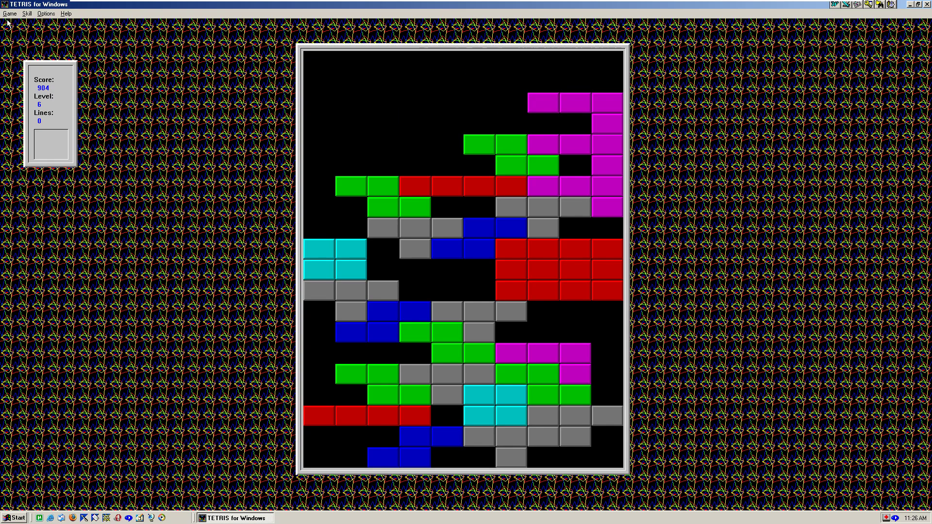
pyautogui.press('Right')
pyautogui.press('Left')
pyautogui.press('Left')
pyautogui.press('Left')
pyautogui.press('Left')
pyautogui.press('Left')
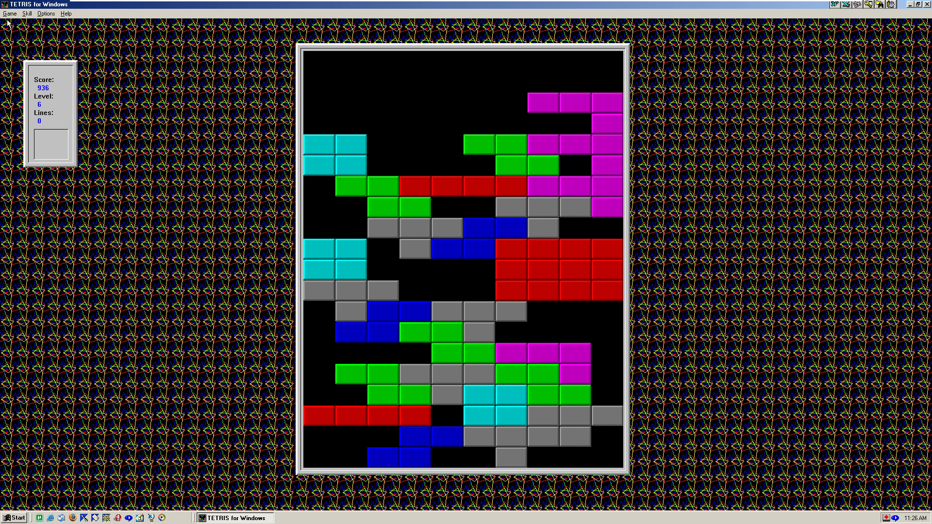
pyautogui.press('Right')
pyautogui.press('Right')
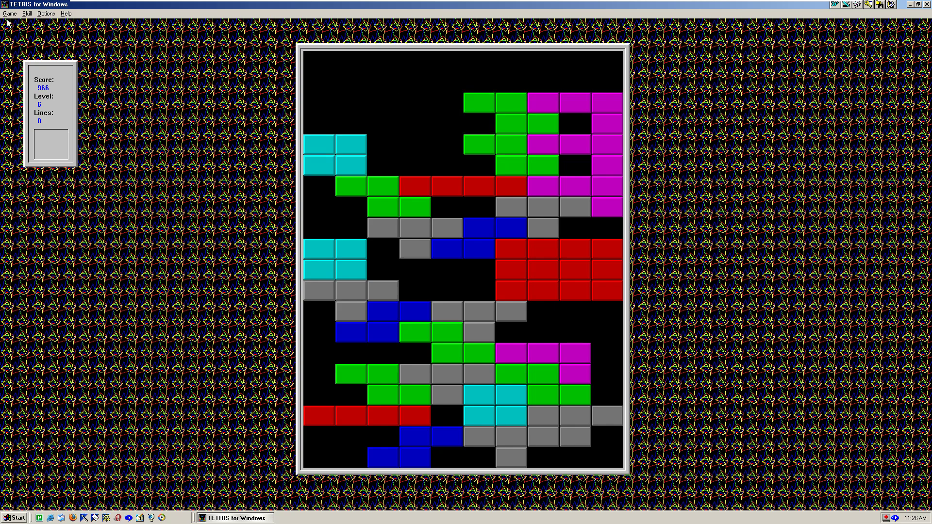
pyautogui.press('Left')
pyautogui.press('Right')
pyautogui.press('Left')
pyautogui.press('Left')
pyautogui.press('Left')
pyautogui.press('Left')
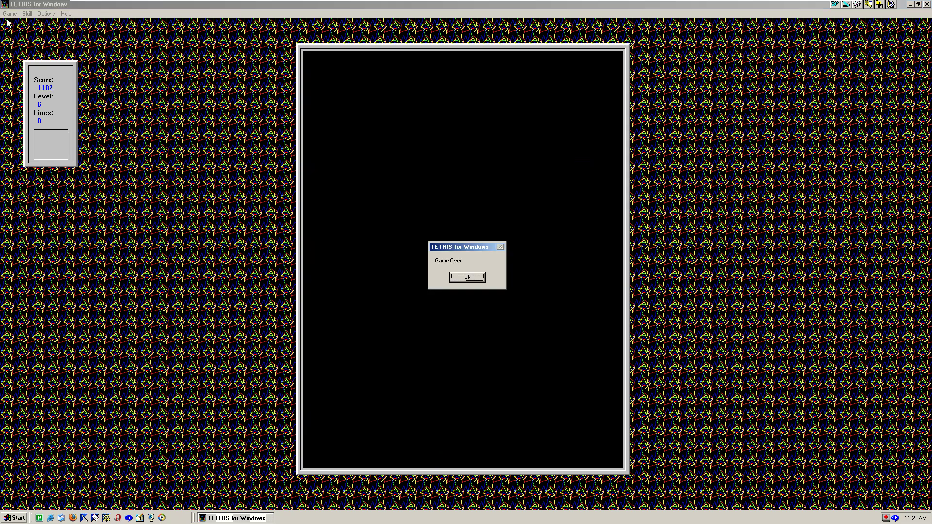
# Step: Enter the player's name for the 1102 Hall of Fame score, then quit Tetris saving the high scores
pyautogui.click(468, 280)
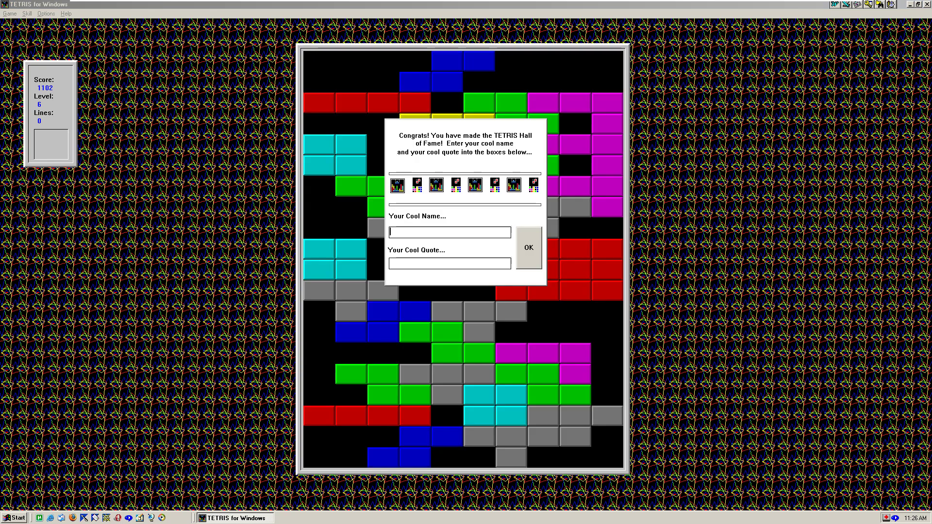
pyautogui.write('Fabrizio')
pyautogui.click(527, 246)
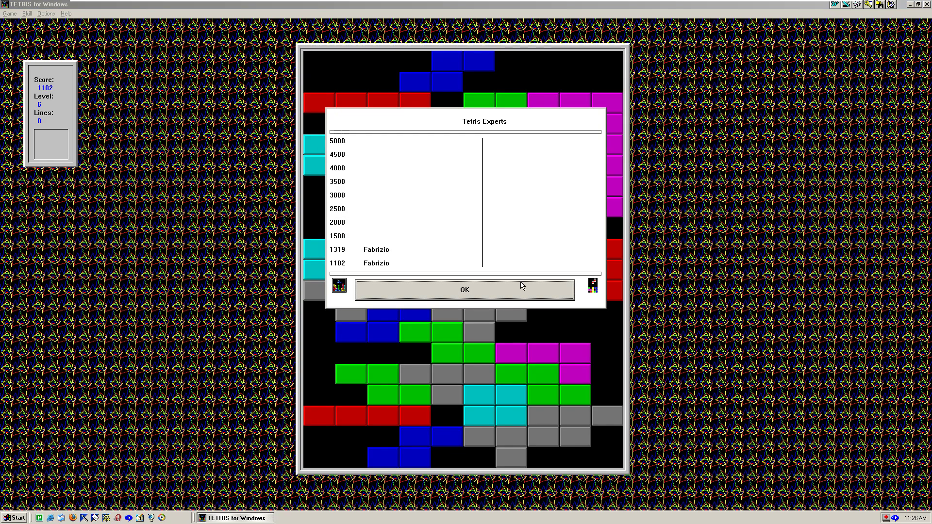
pyautogui.click(465, 288)
pyautogui.hotkey('alt', 'F4')
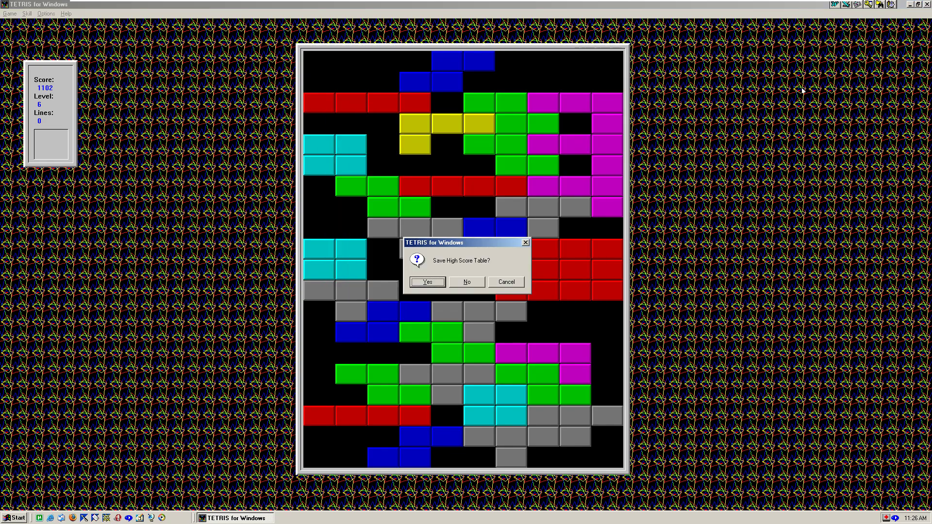
pyautogui.click(431, 279)
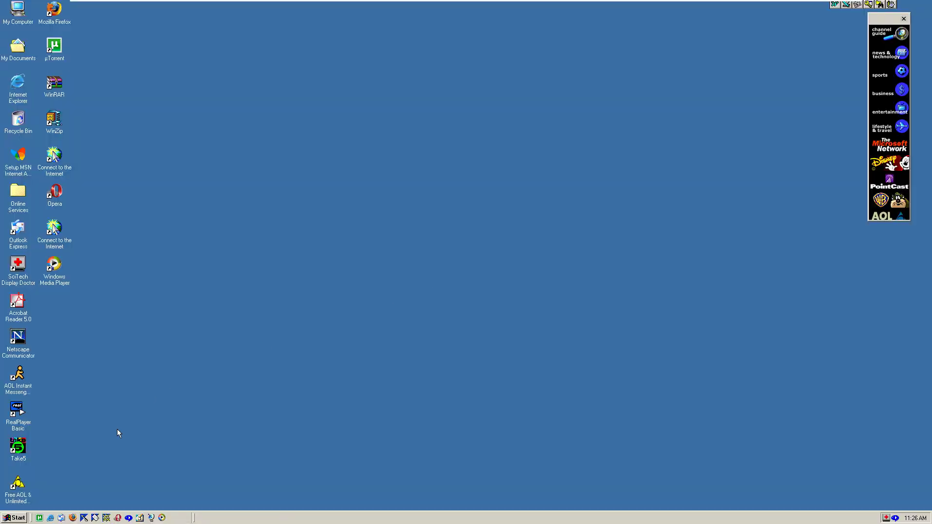
pyautogui.click(15, 517)
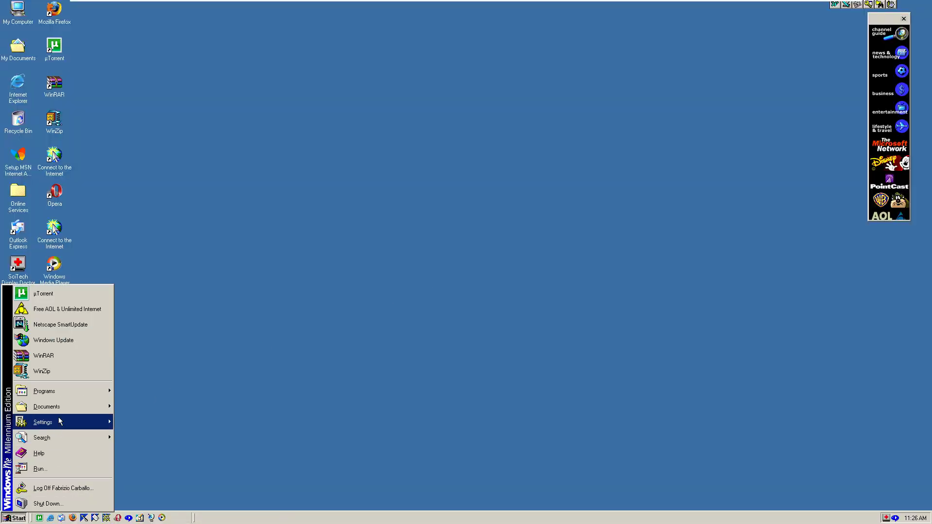
pyautogui.moveTo(72, 392)
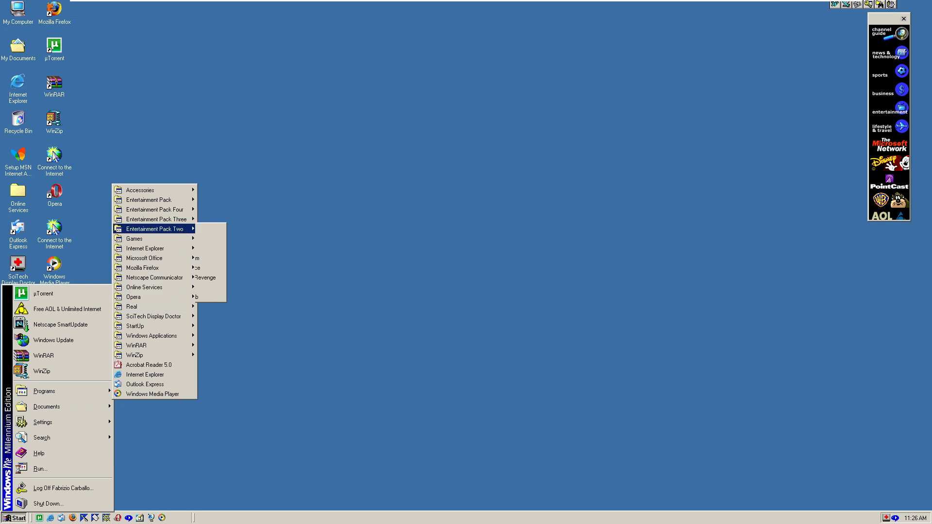
pyautogui.moveTo(185, 228)
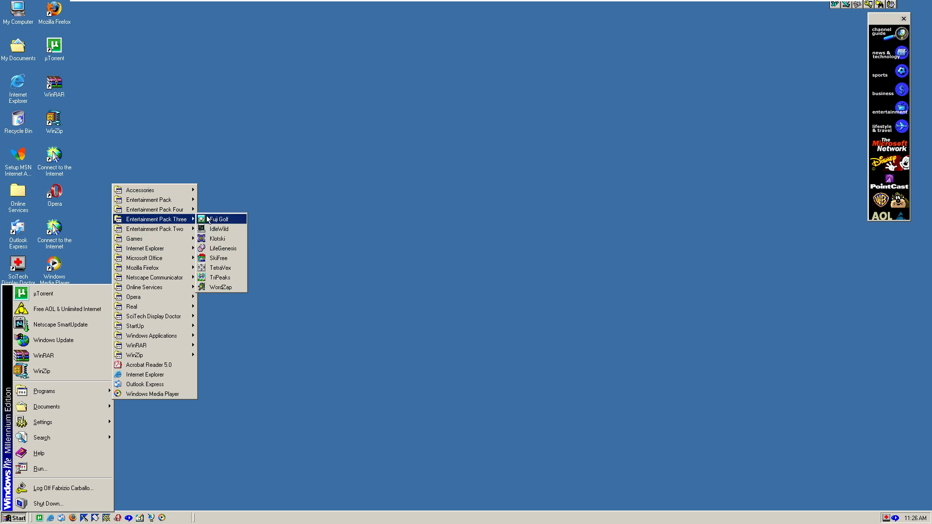
pyautogui.click(232, 258)
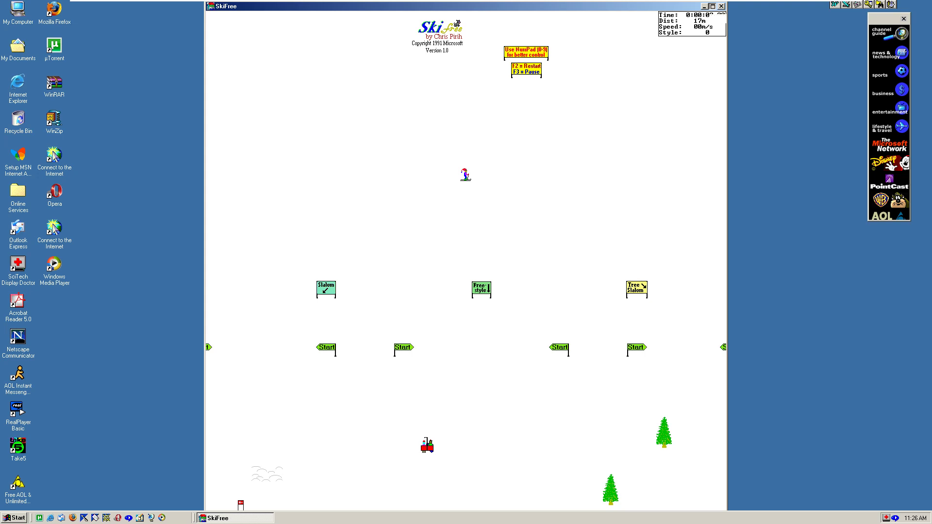
pyautogui.click(712, 6)
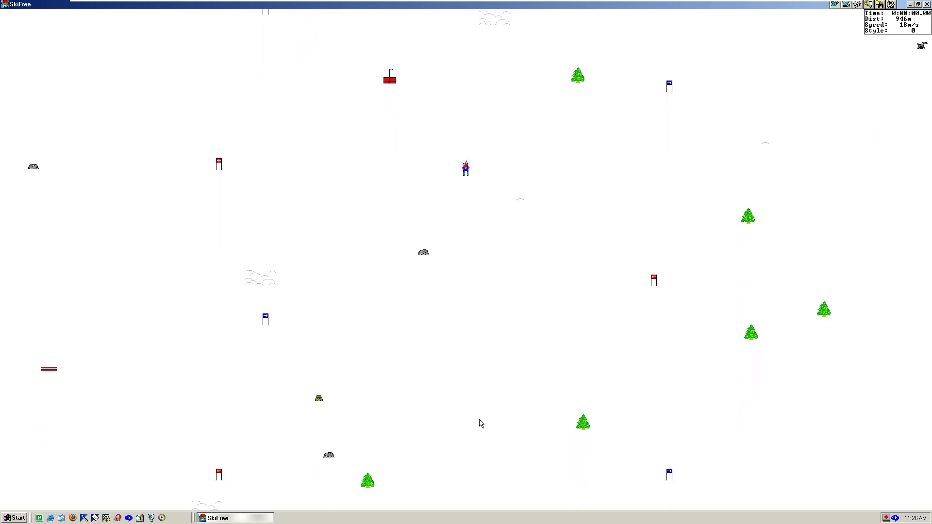
pyautogui.hotkey('alt', 'F4')
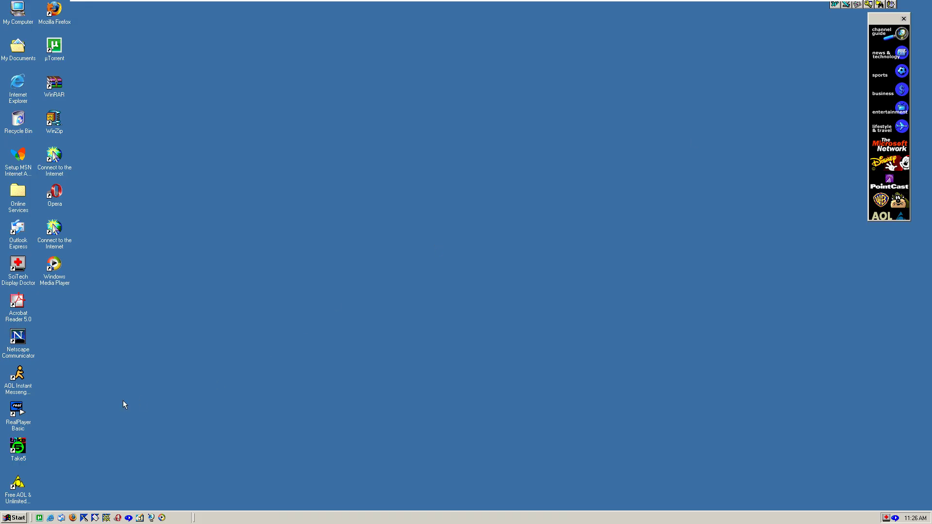
pyautogui.click(19, 517)
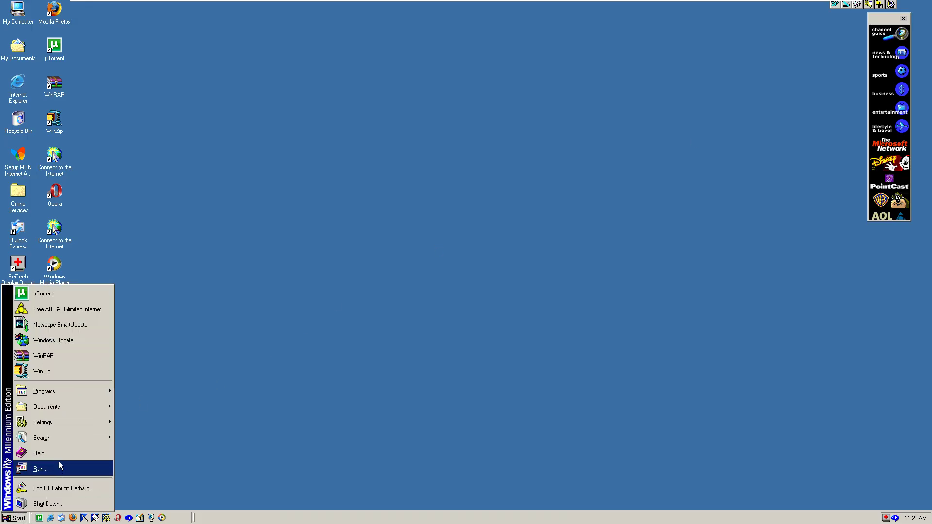
pyautogui.moveTo(67, 391)
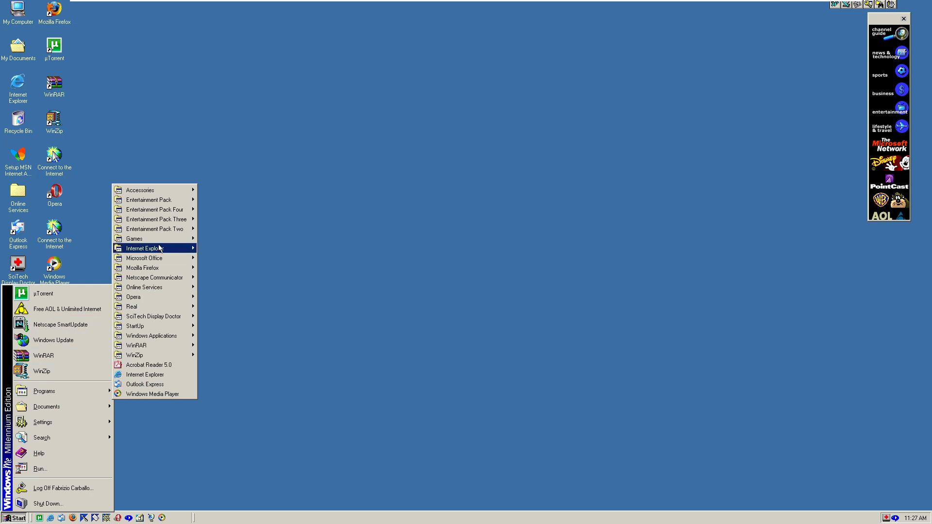
pyautogui.moveTo(160, 242)
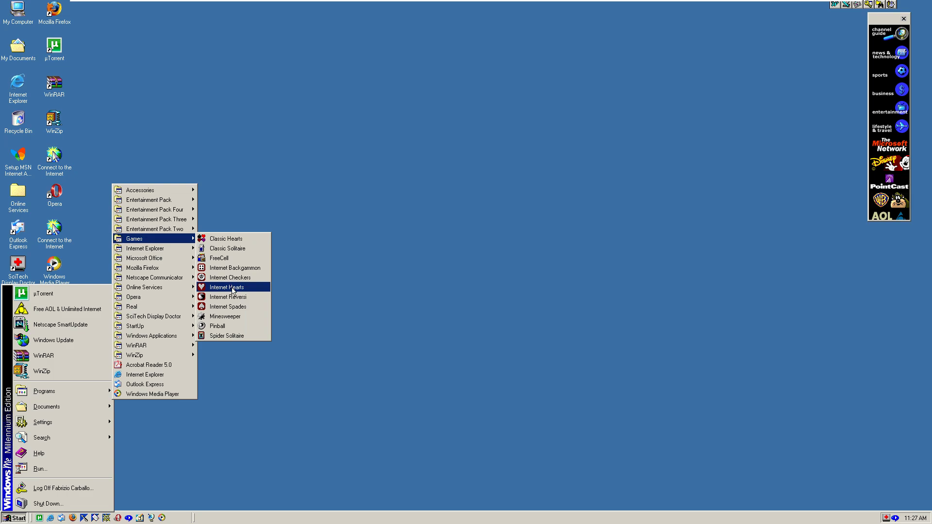
pyautogui.click(228, 327)
pyautogui.click(330, 157)
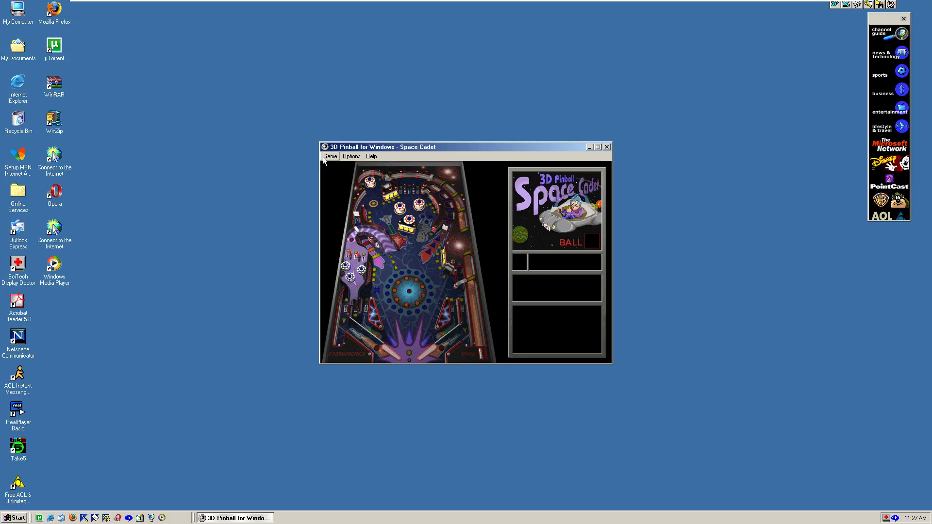
pyautogui.click(330, 166)
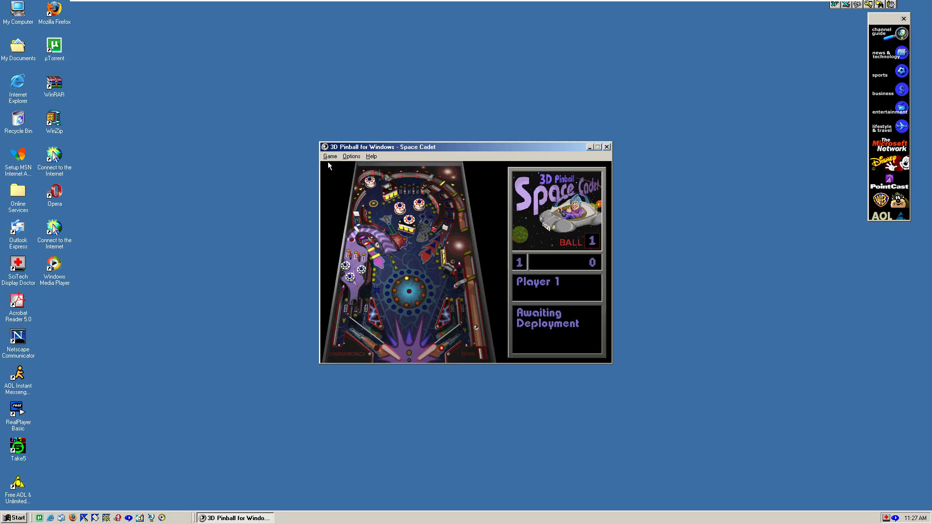
pyautogui.click(329, 156)
pyautogui.click(327, 174)
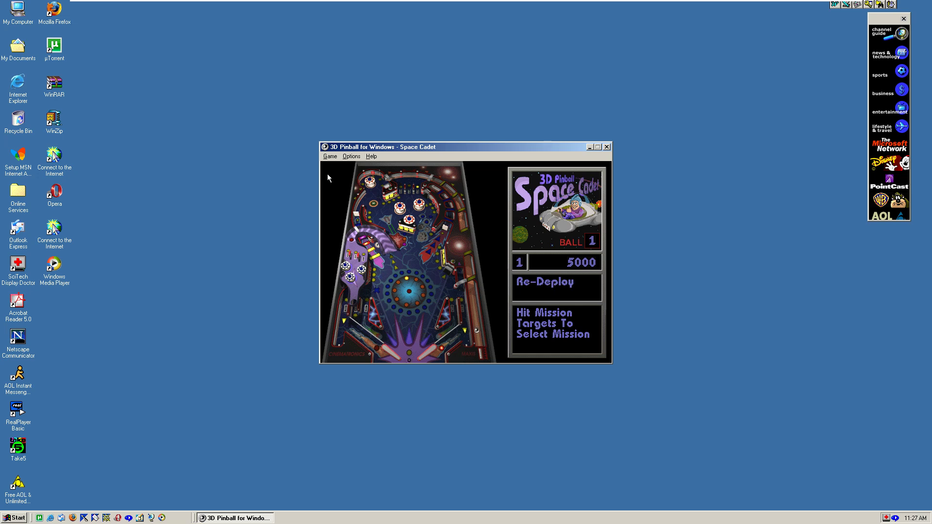
# Step: Close the Pinball game and dismiss the Start menu without launching anything
pyautogui.click(606, 147)
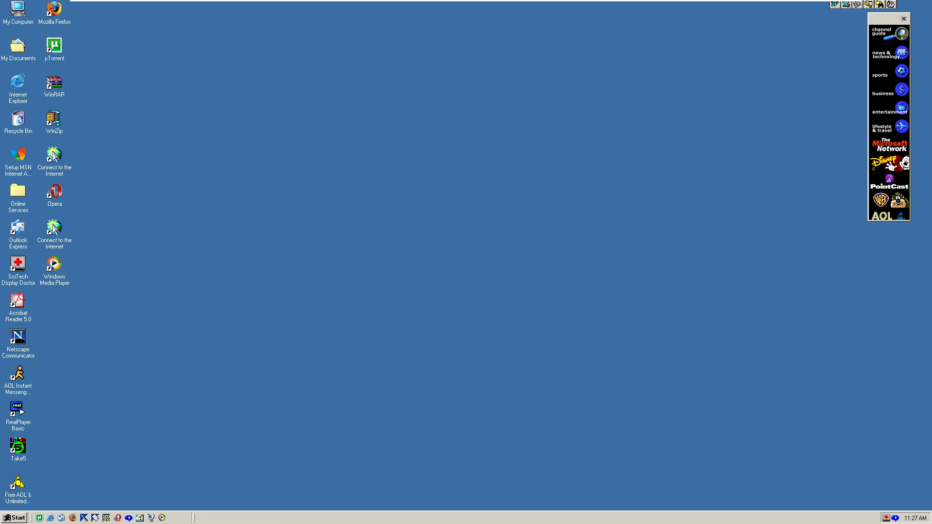
pyautogui.click(15, 518)
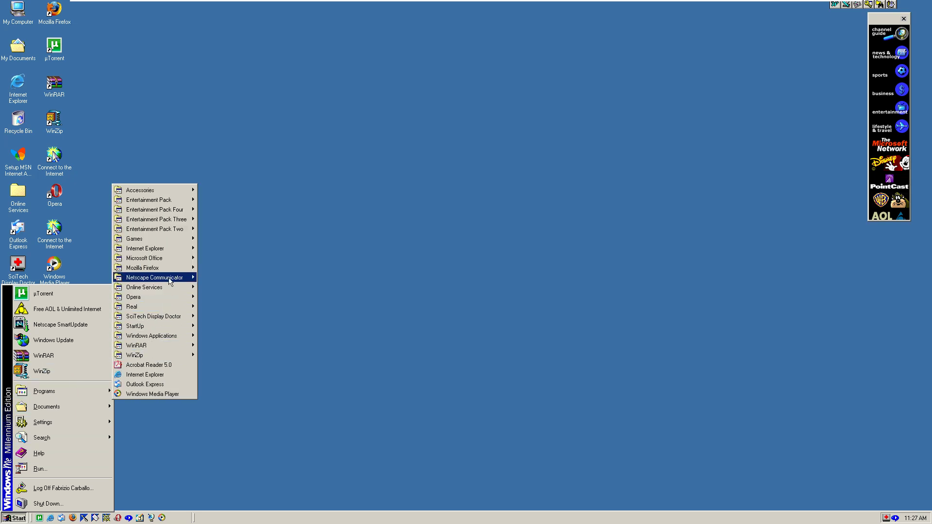
pyautogui.moveTo(177, 199)
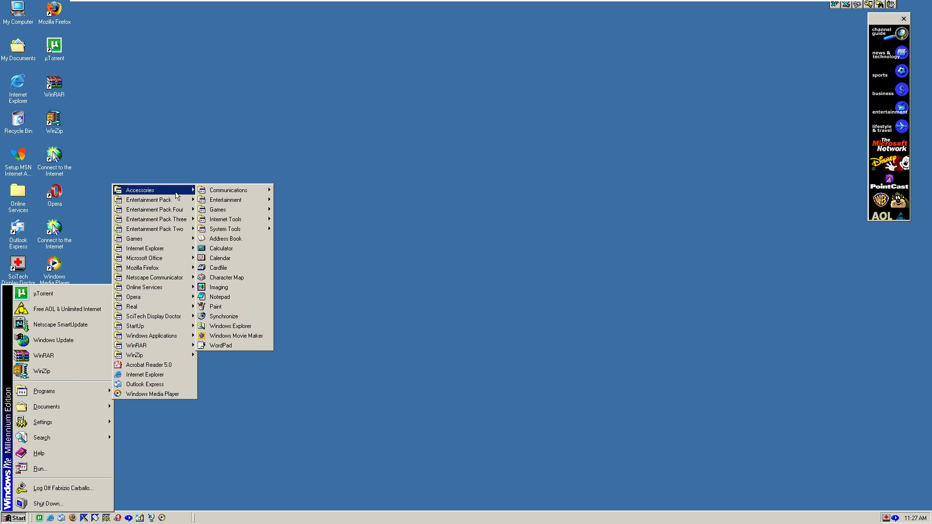
pyautogui.click(68, 253)
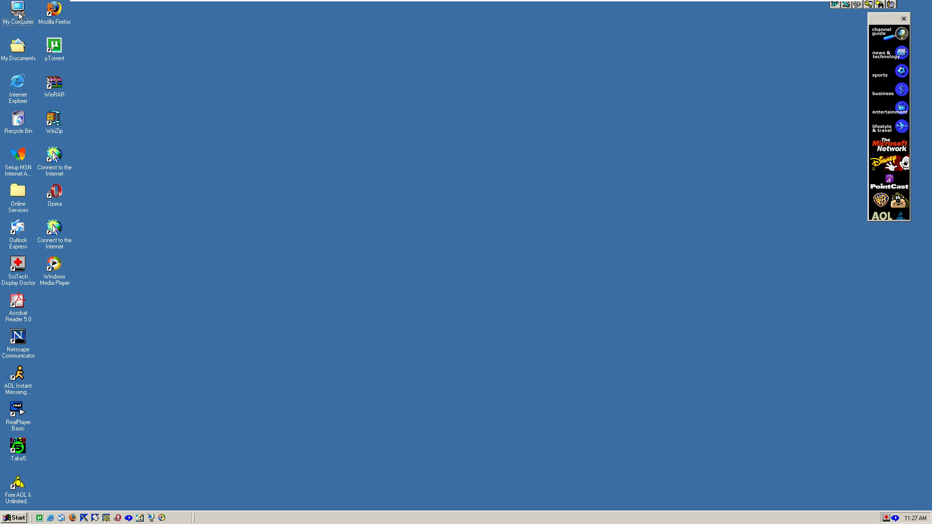
# Step: Browse from My Computer into MS-DOS_5 (C:), show all its contents, and open WINDOWS
pyautogui.doubleClick(20, 14)
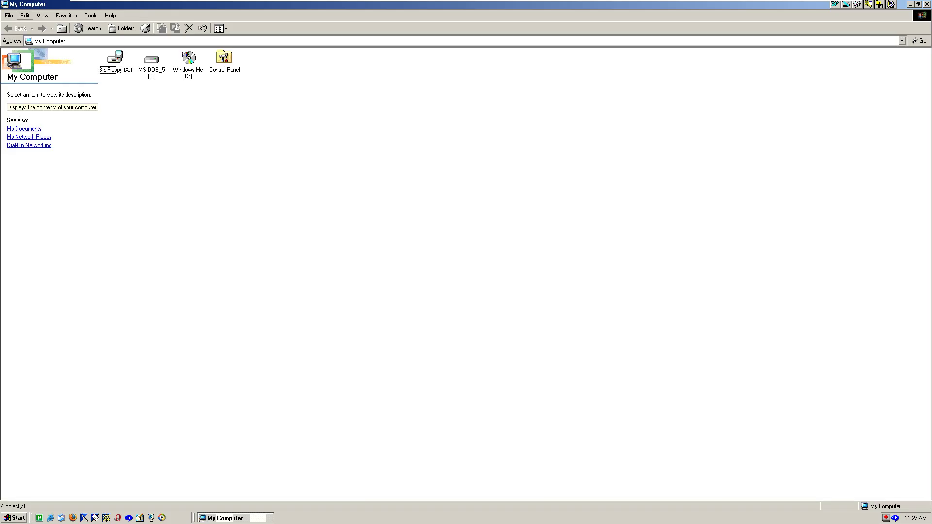
pyautogui.doubleClick(150, 66)
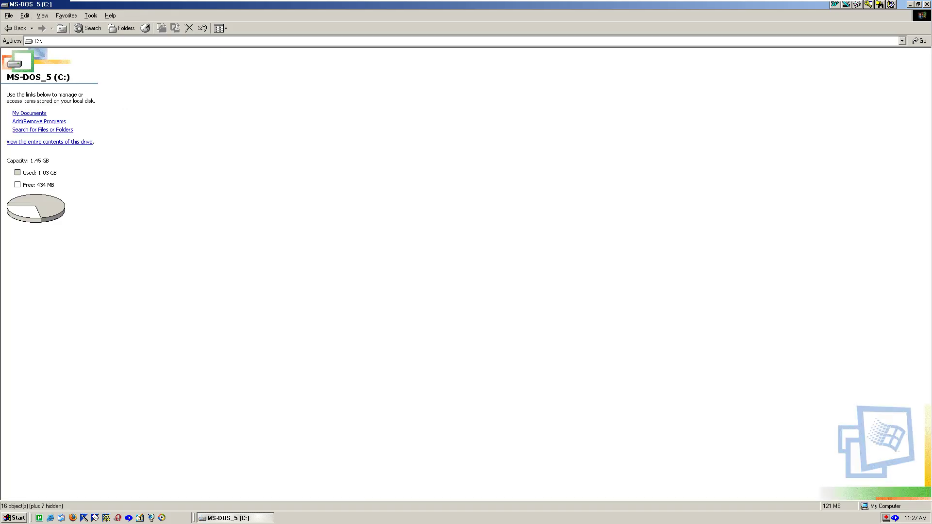
pyautogui.click(78, 142)
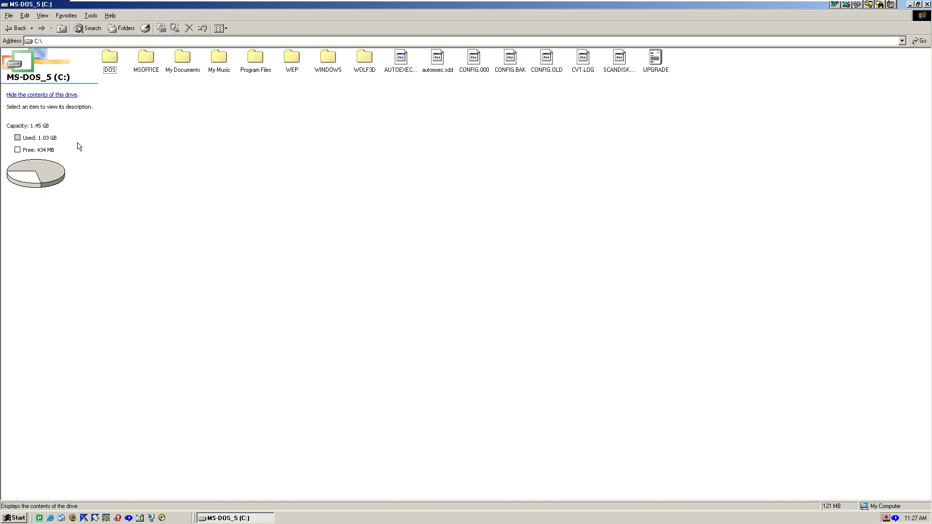
pyautogui.doubleClick(328, 70)
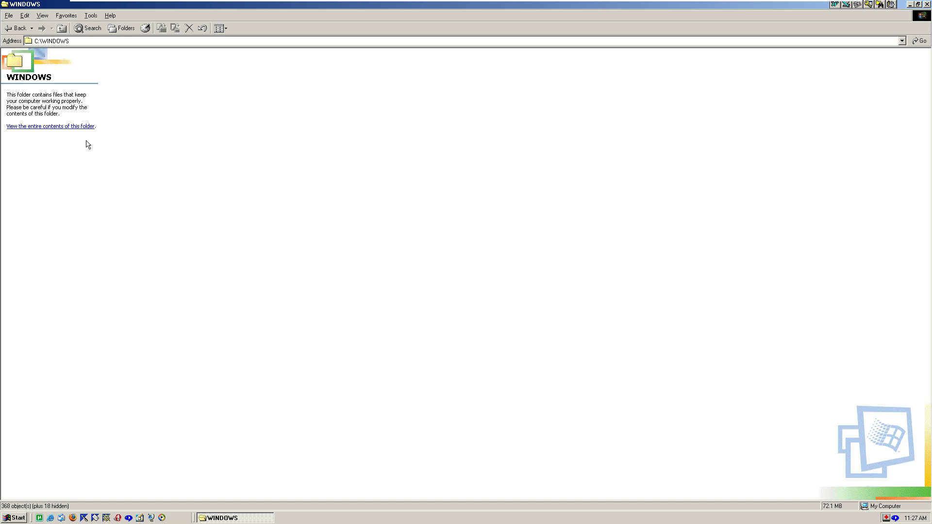
# Step: Show the full WINDOWS folder contents, then open and close Character Map
pyautogui.click(79, 126)
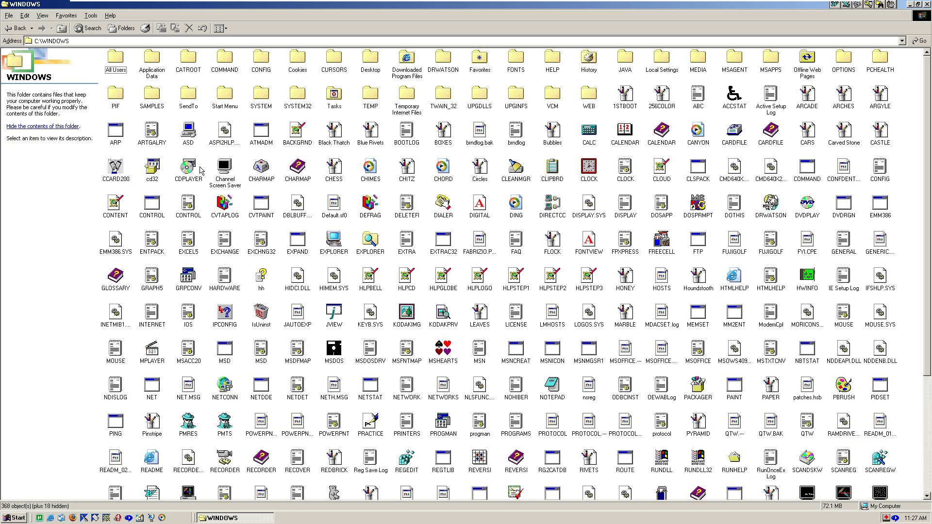
pyautogui.click(216, 170)
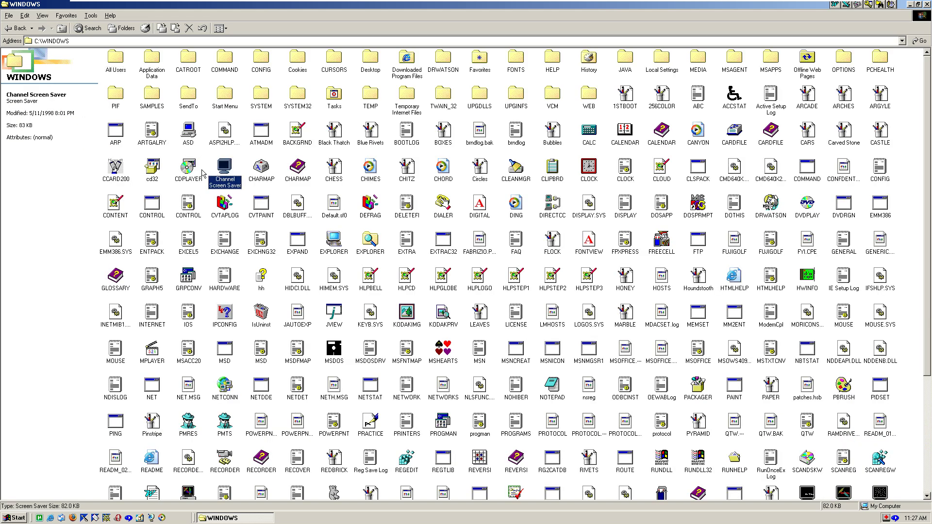
pyautogui.click(258, 170)
pyautogui.doubleClick(261, 169)
pyautogui.click(286, 45)
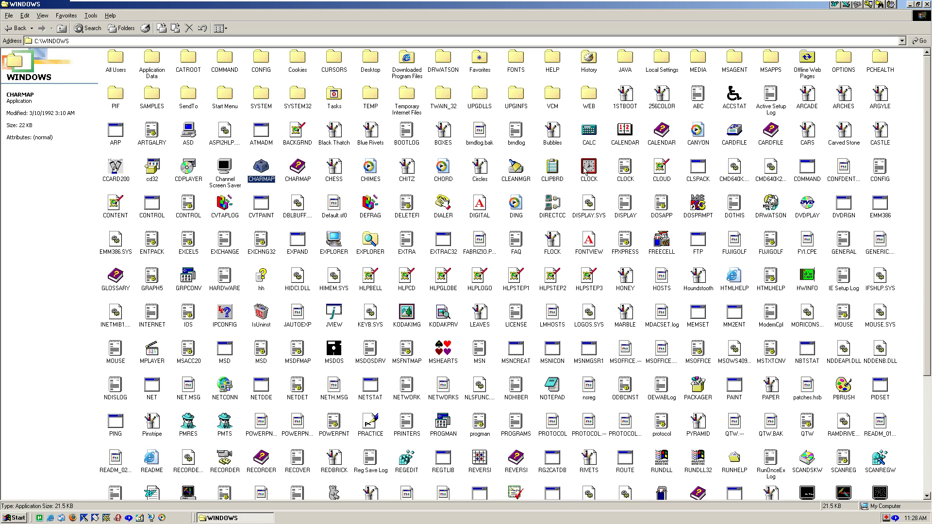
# Step: Open and close Calendar, then start the CLOCK program
pyautogui.doubleClick(624, 141)
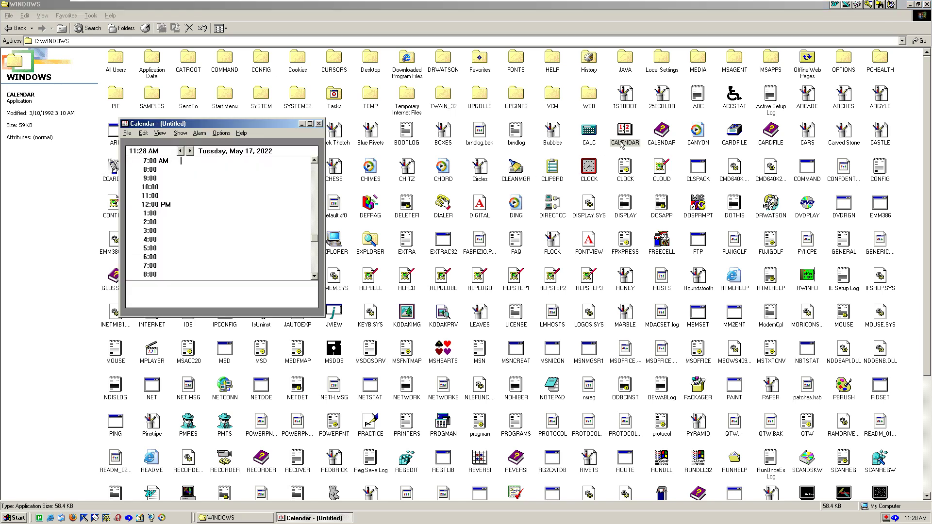
pyautogui.click(319, 123)
pyautogui.click(587, 166)
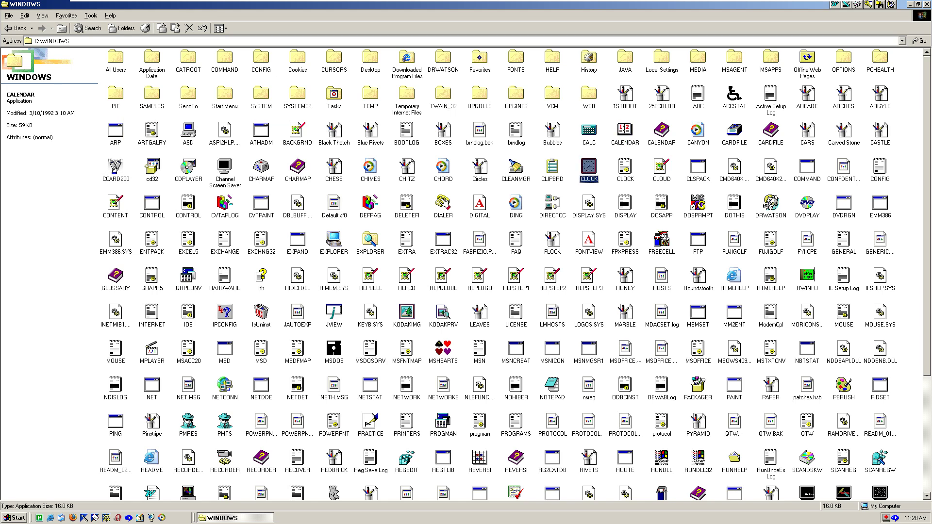
pyautogui.doubleClick(586, 166)
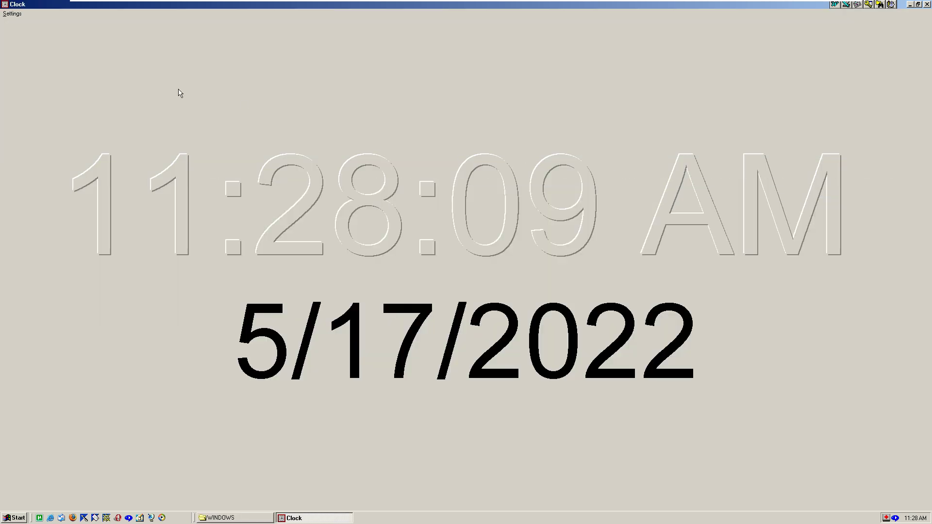
# Step: Switch Clock to Analog then back to Digital via Settings, and close it
pyautogui.click(12, 13)
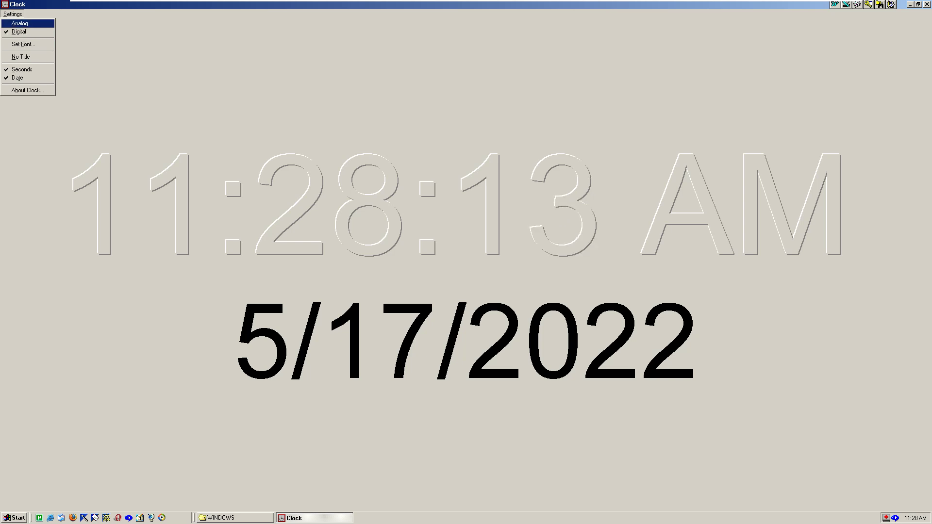
pyautogui.click(14, 22)
pyautogui.click(13, 14)
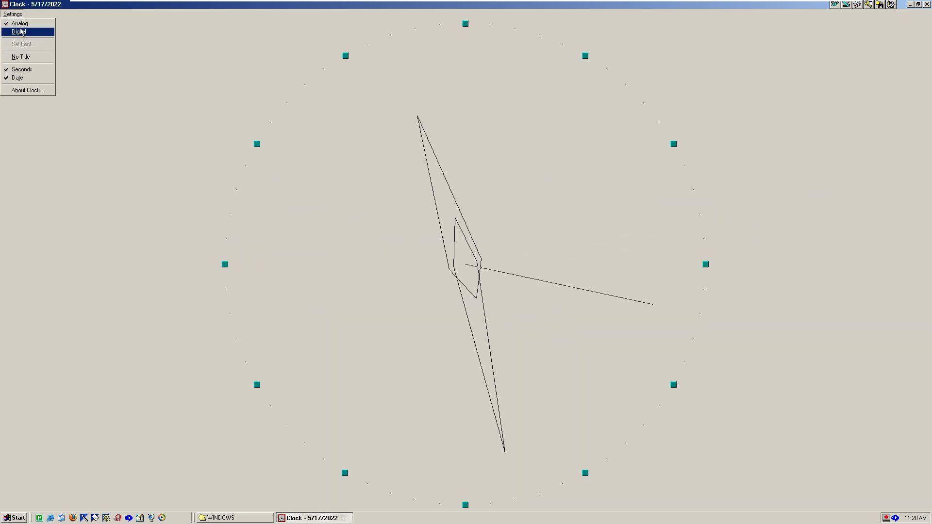
pyautogui.click(15, 31)
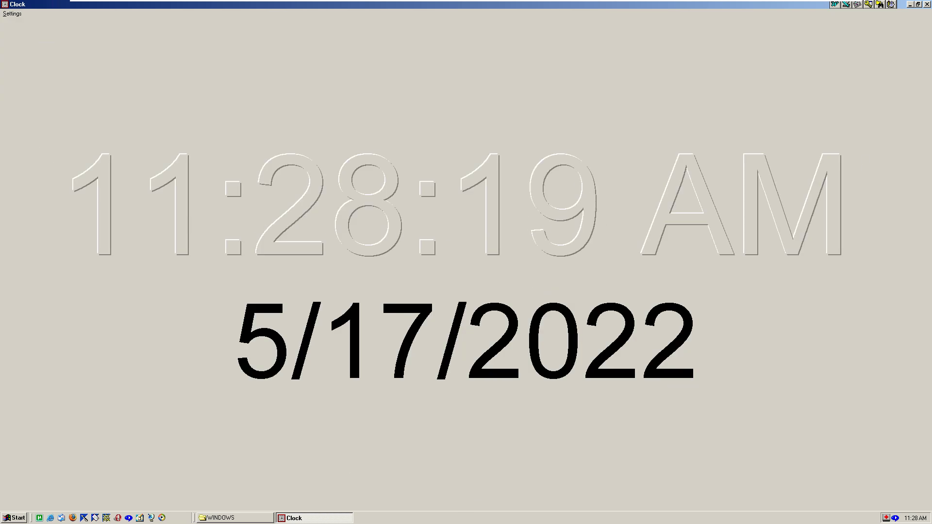
pyautogui.click(927, 4)
pyautogui.scroll(-3, 718, 265)
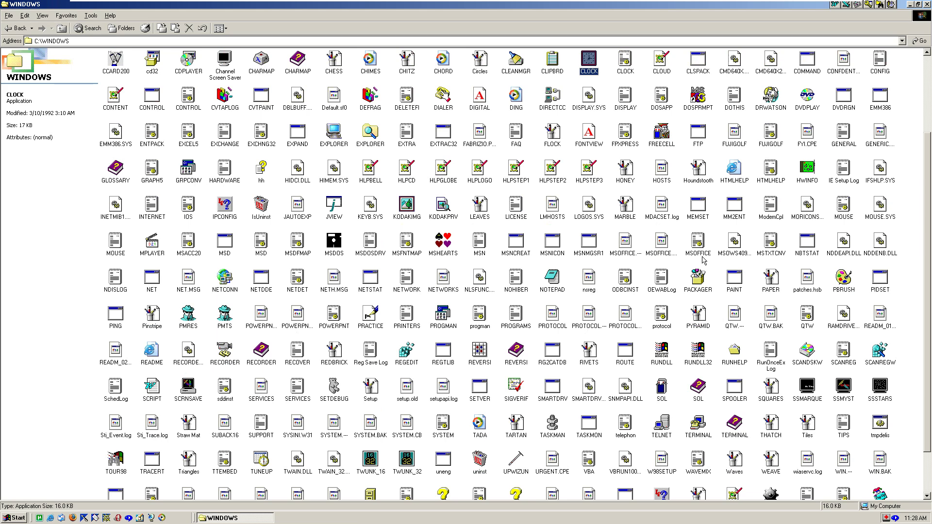
# Step: Open and close Object Packager, then open Paint maximized and close it
pyautogui.doubleClick(696, 272)
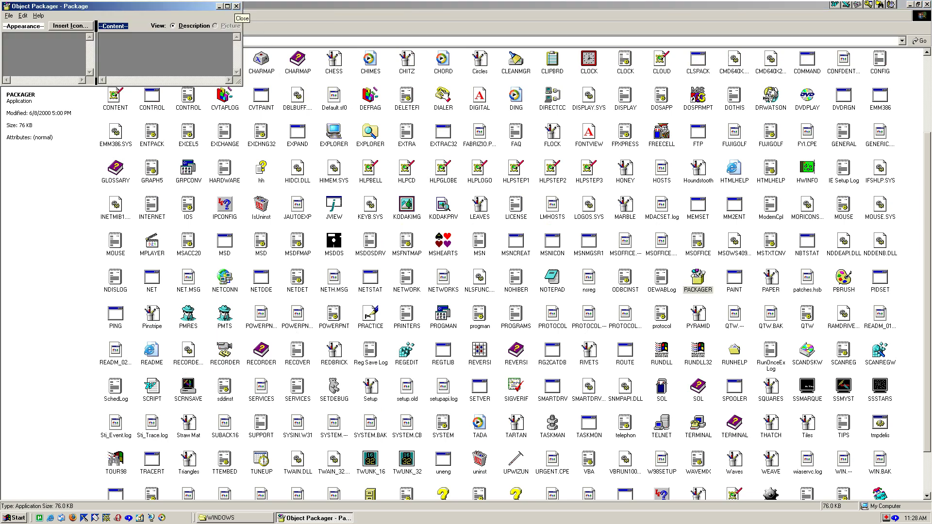
pyautogui.click(236, 6)
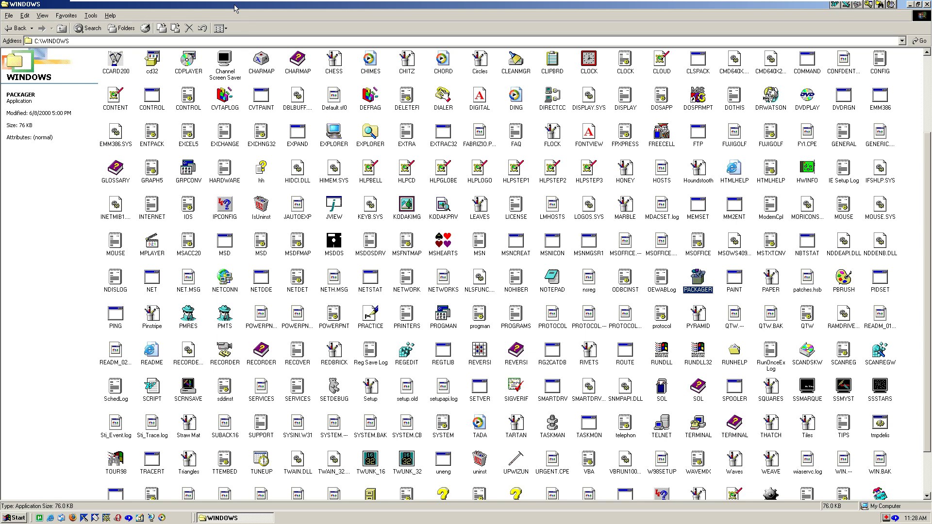
pyautogui.doubleClick(844, 279)
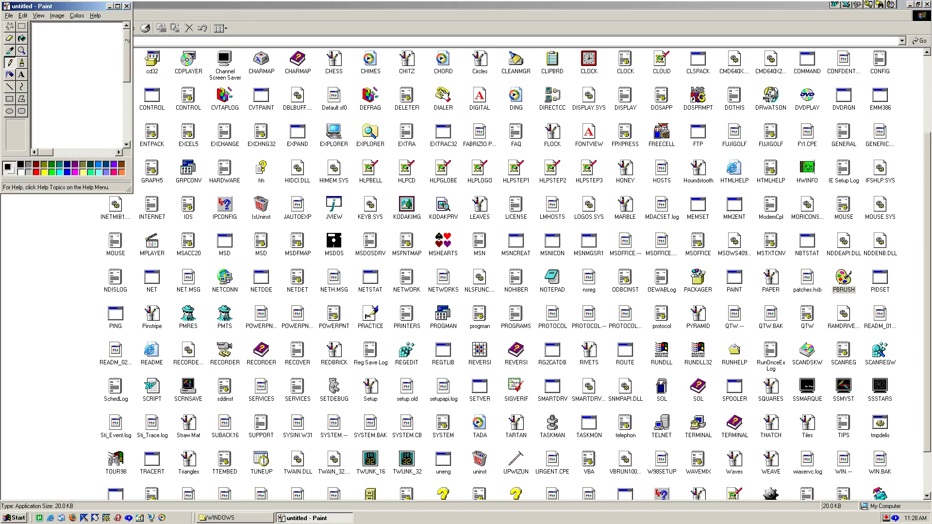
pyautogui.click(117, 6)
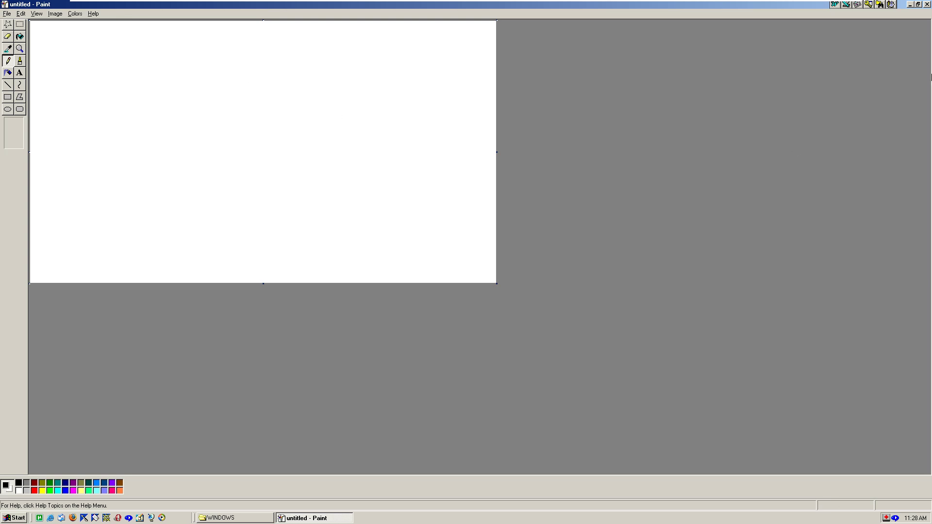
pyautogui.hotkey('alt', 'F4')
pyautogui.scroll(-2, 628, 438)
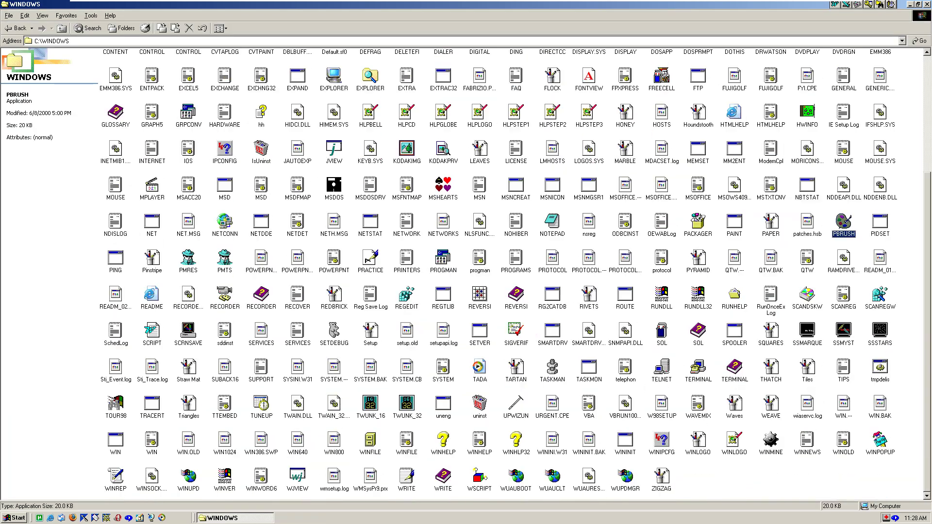
# Step: Launch Reversi maximized and play red discs at E3, F4, C5, G5, D2, F2, G2, G4
pyautogui.doubleClick(482, 303)
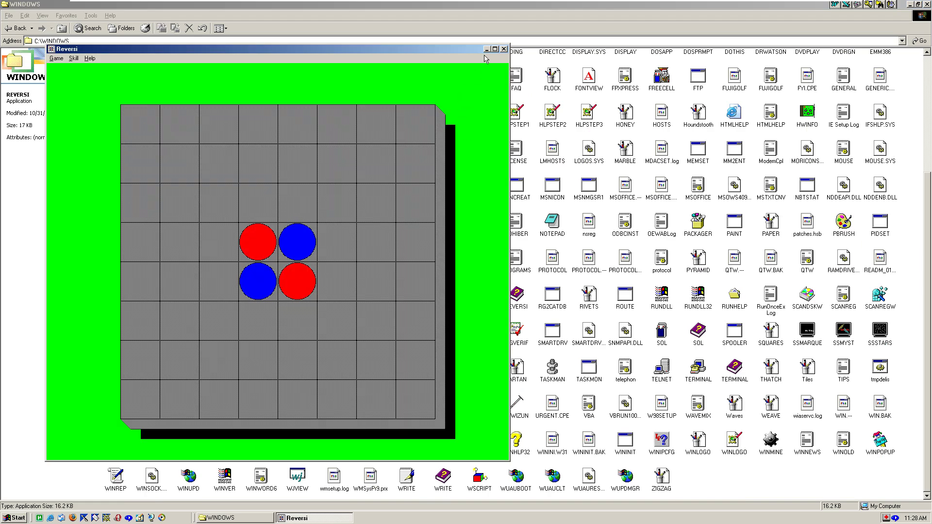
pyautogui.click(495, 49)
pyautogui.click(489, 190)
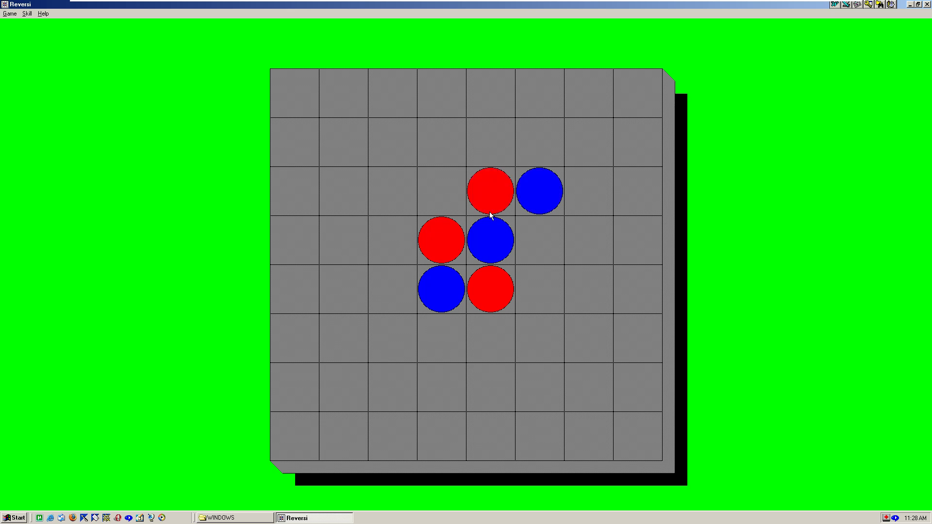
pyautogui.click(552, 229)
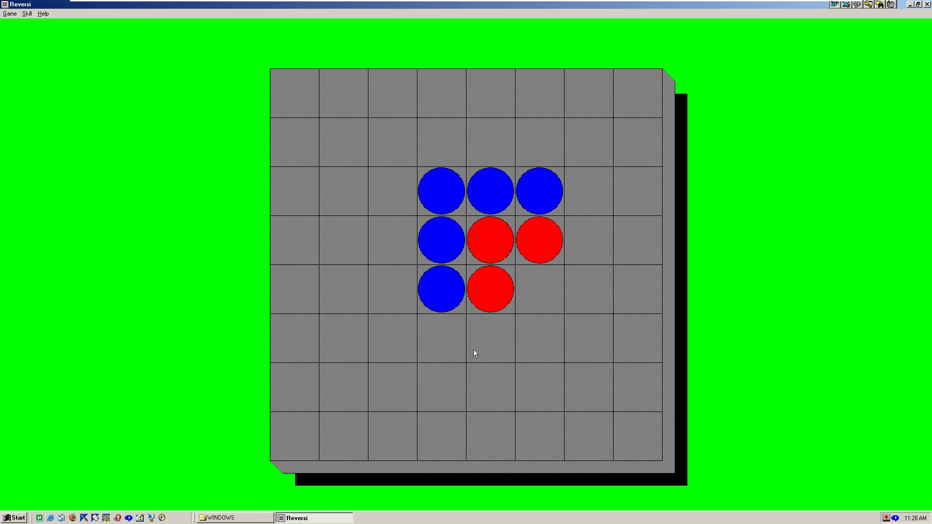
pyautogui.click(399, 287)
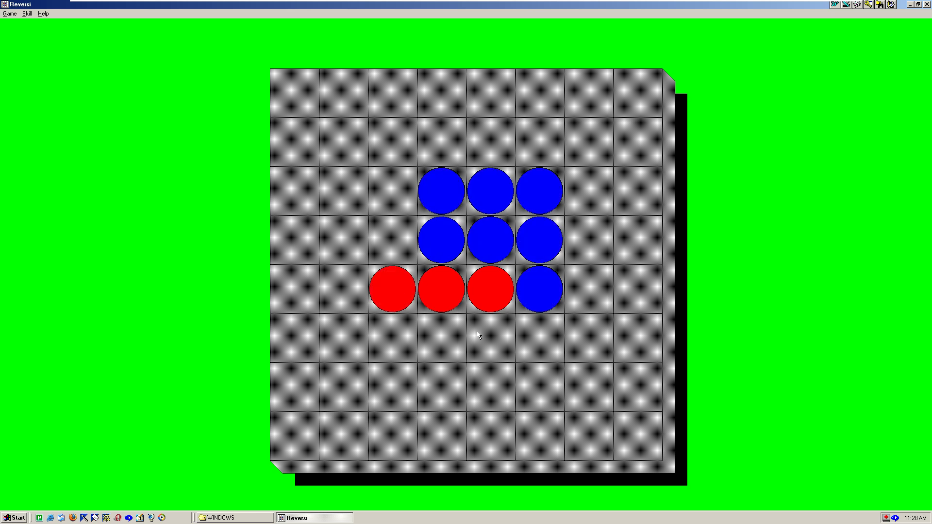
pyautogui.click(585, 279)
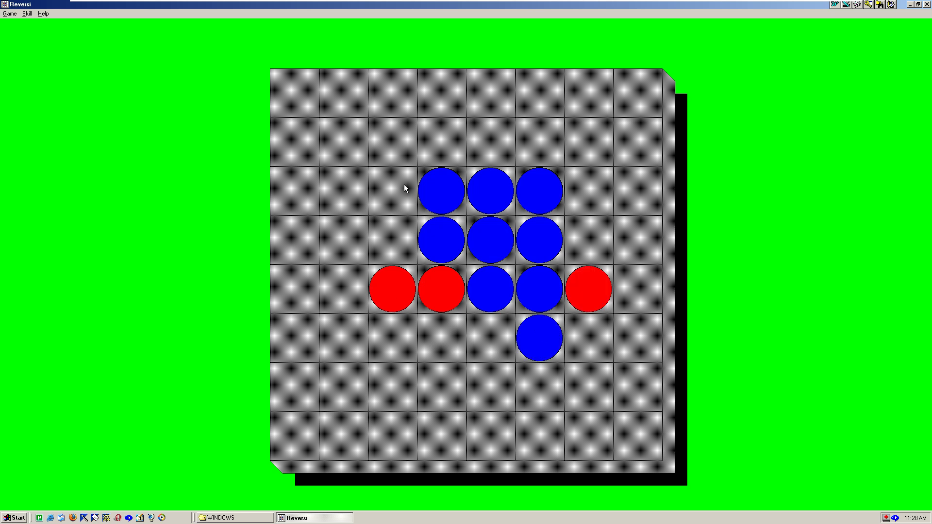
pyautogui.click(458, 144)
pyautogui.click(543, 146)
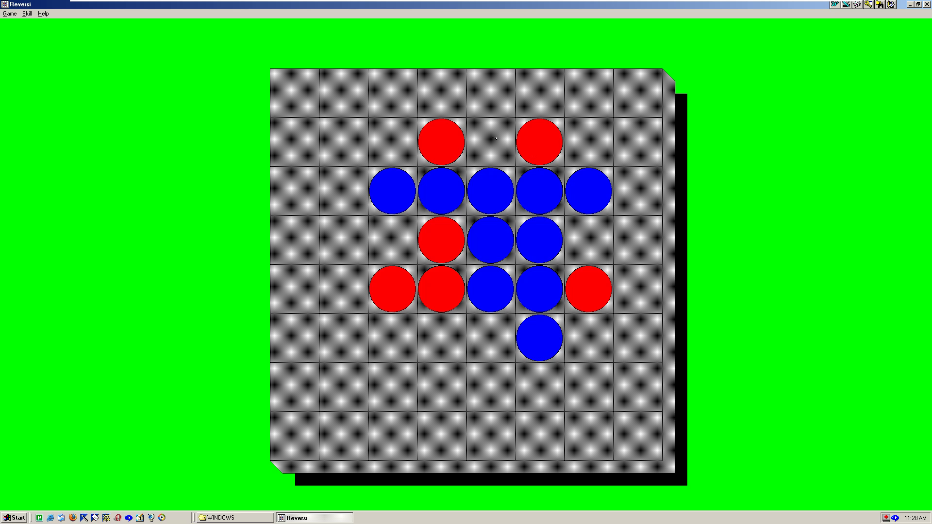
pyautogui.click(591, 138)
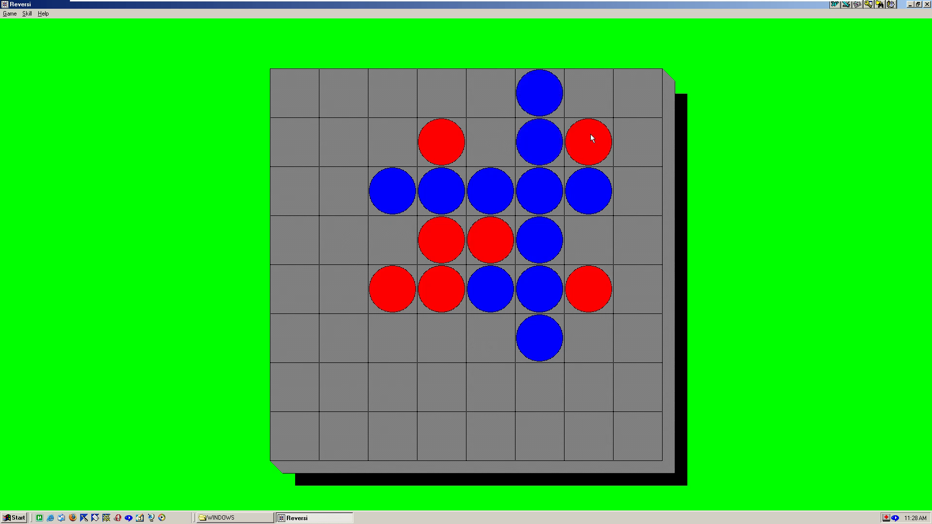
pyautogui.click(607, 236)
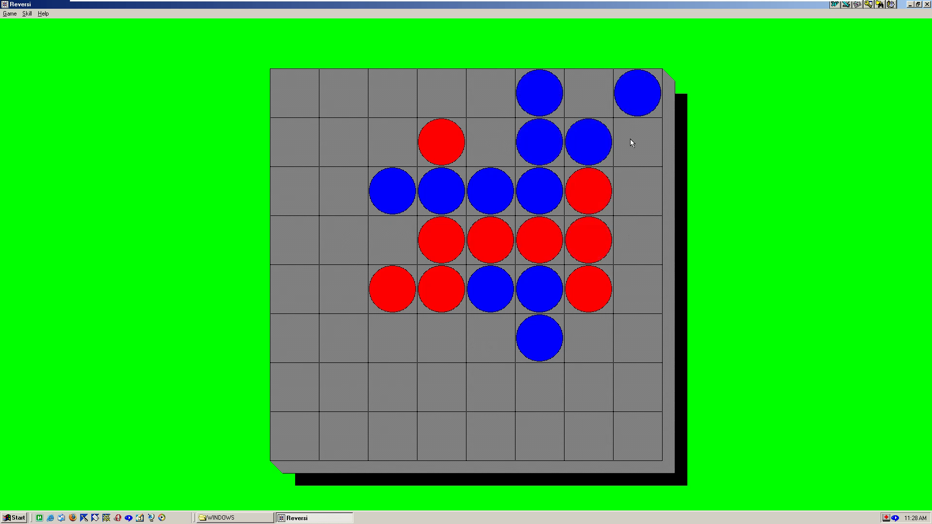
# Step: Finish with discs at G1, E1, C2, B2, B3, B6, C7, D6, E6, losing by 46, and close Reversi
pyautogui.click(589, 99)
pyautogui.click(493, 109)
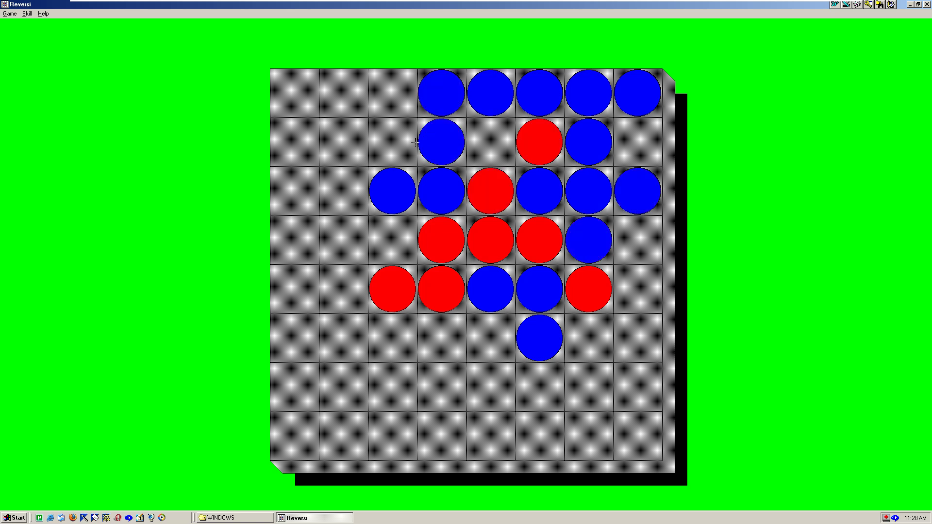
pyautogui.click(407, 127)
pyautogui.click(348, 140)
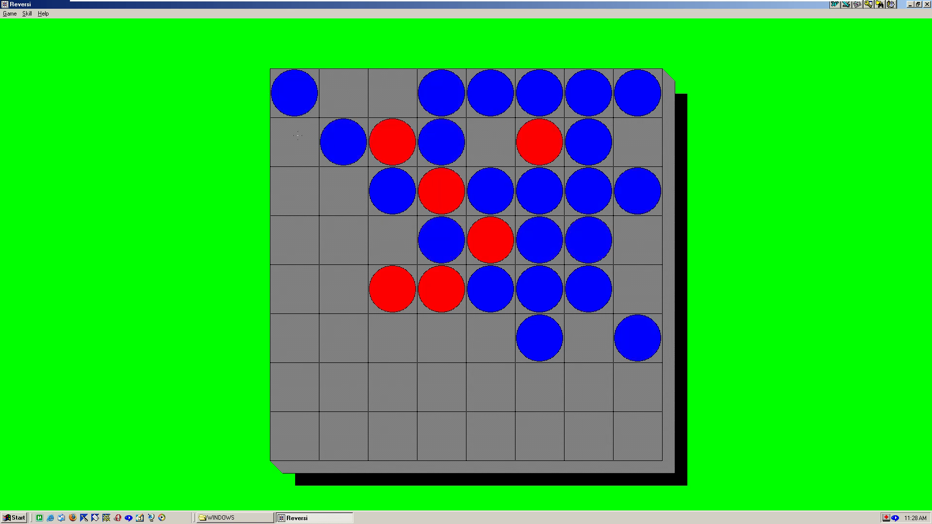
pyautogui.click(365, 194)
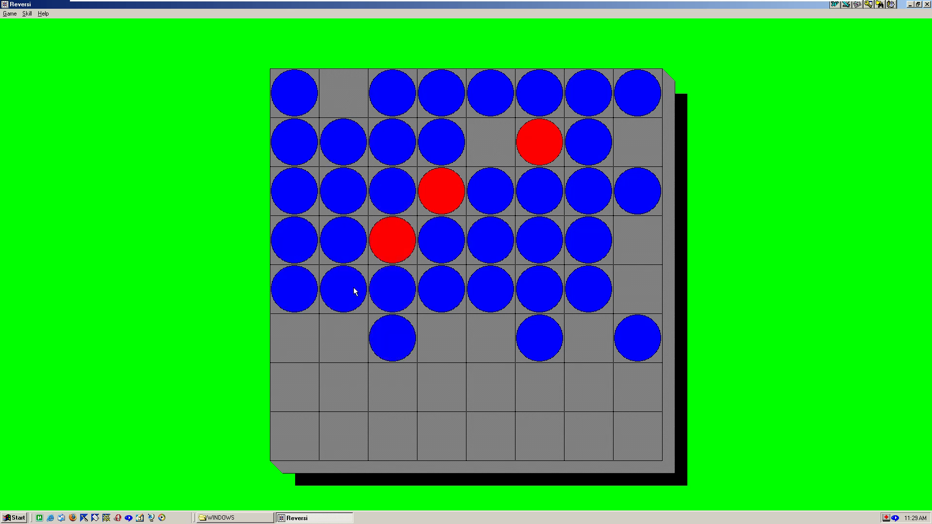
pyautogui.click(343, 338)
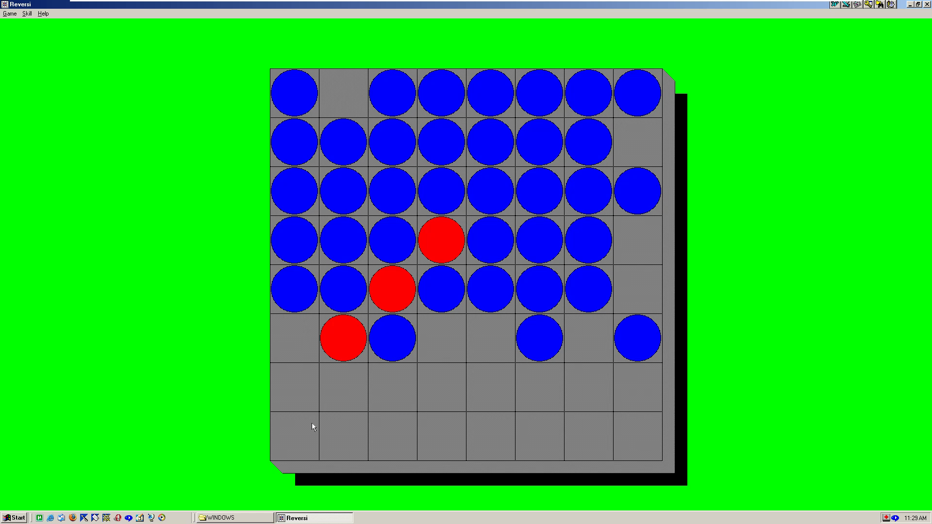
pyautogui.click(400, 390)
pyautogui.click(452, 340)
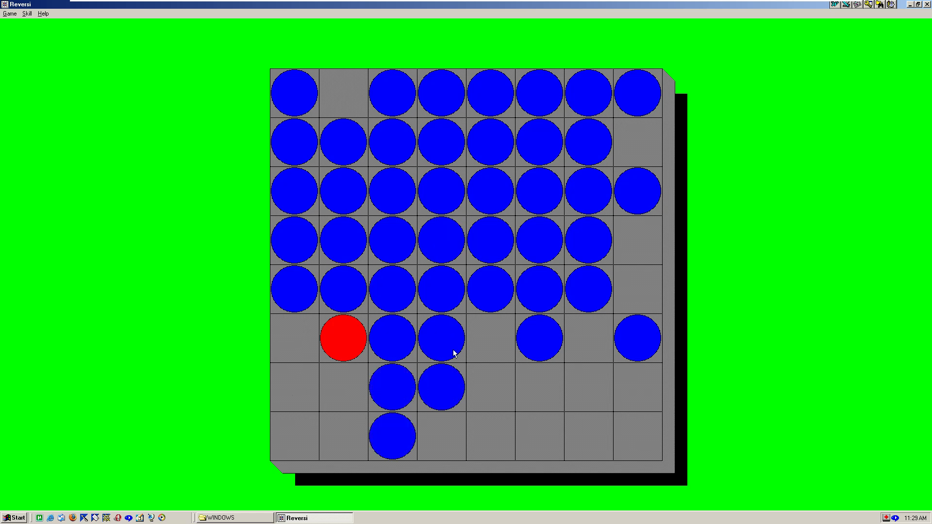
pyautogui.click(483, 350)
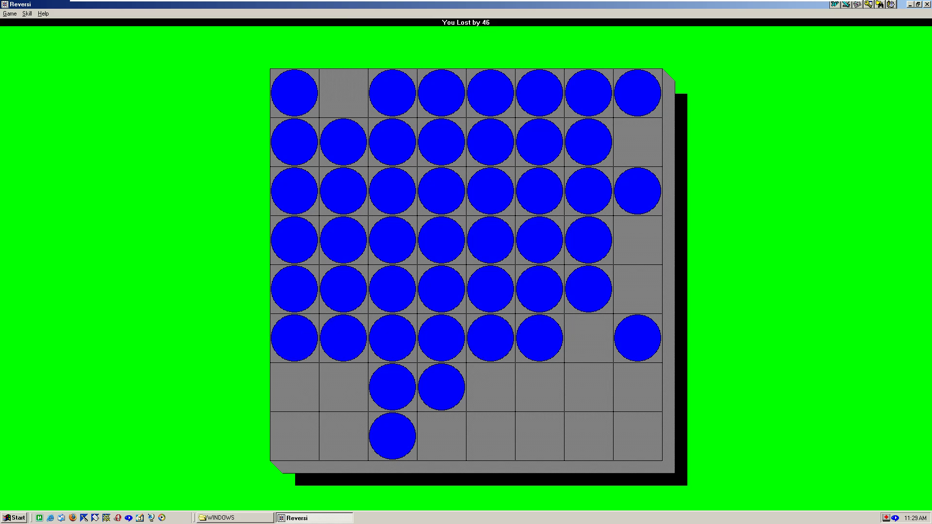
pyautogui.hotkey('alt', 'F4')
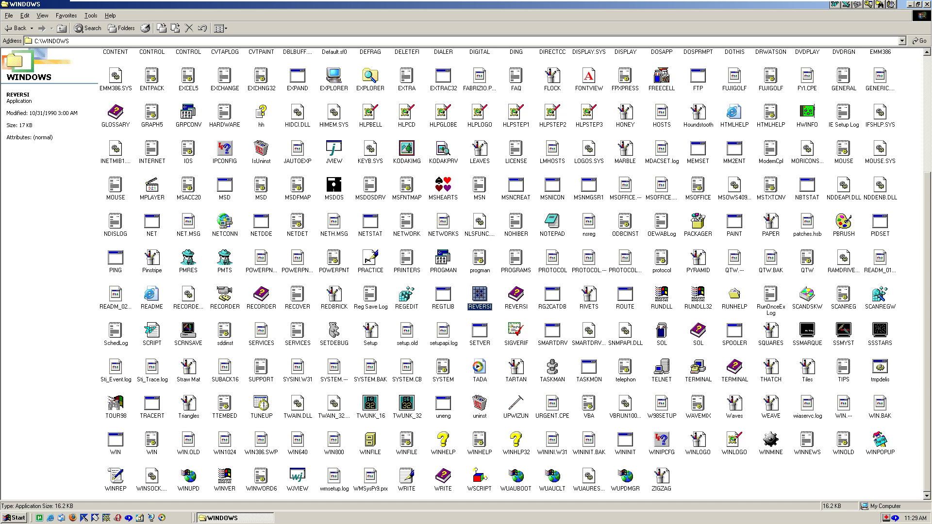
# Step: Bring up the Start menu's program list, then dismiss the open games list
pyautogui.click(14, 518)
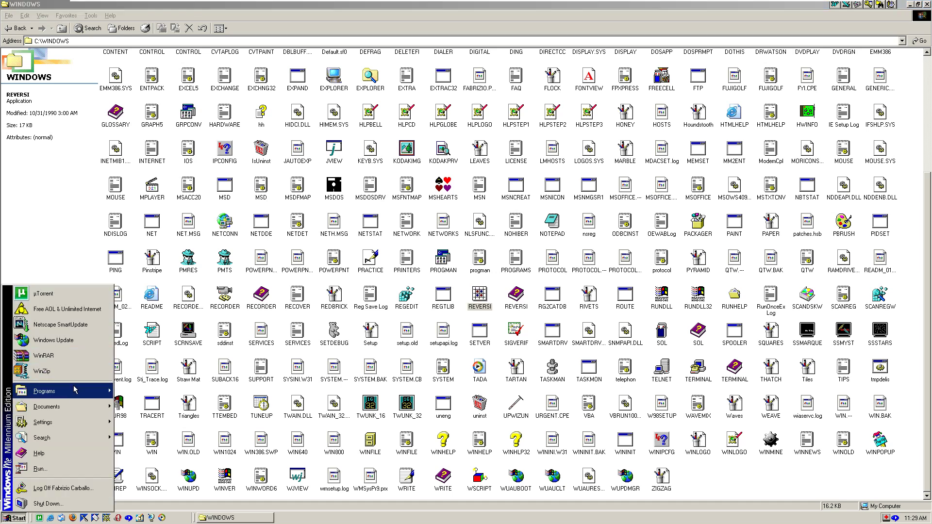
pyautogui.moveTo(97, 391)
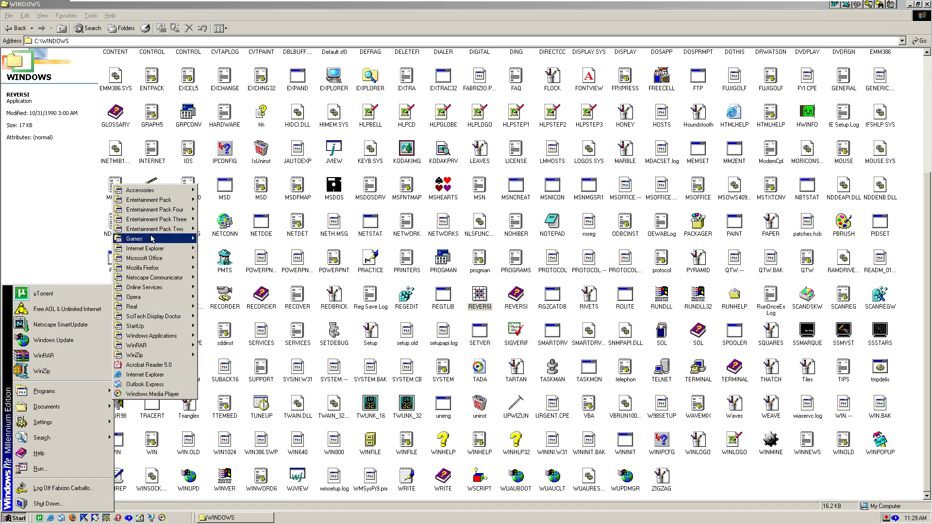
pyautogui.moveTo(153, 239)
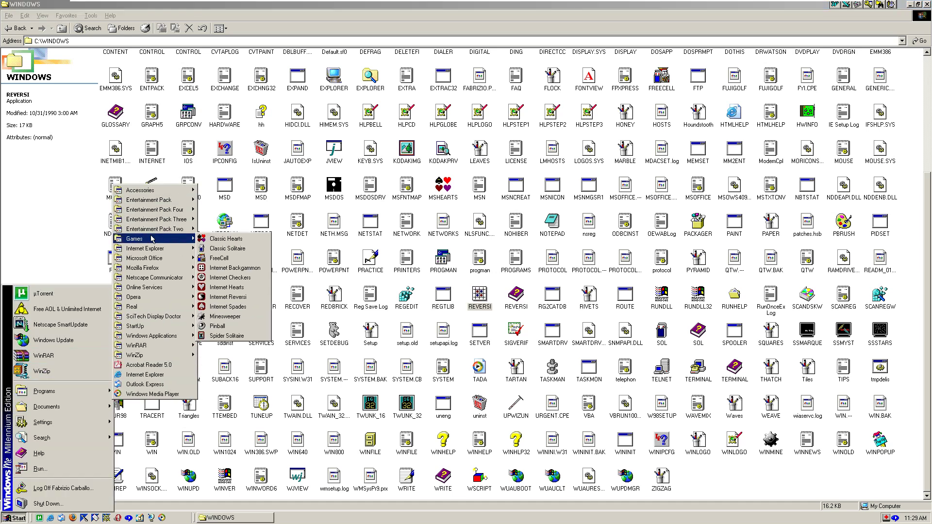
pyautogui.click(443, 298)
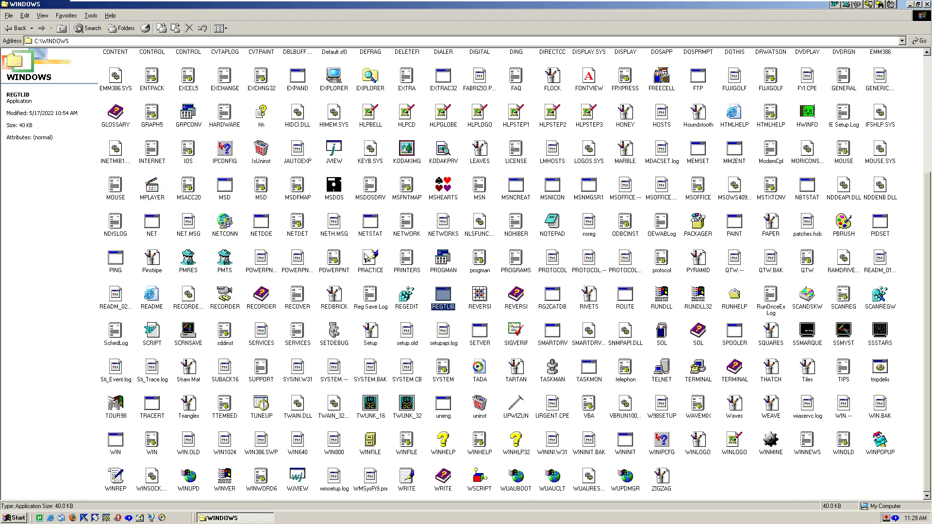
# Step: Launch MSDOS, close MS-DOS Executive, and go back to the C: drive root
pyautogui.doubleClick(334, 184)
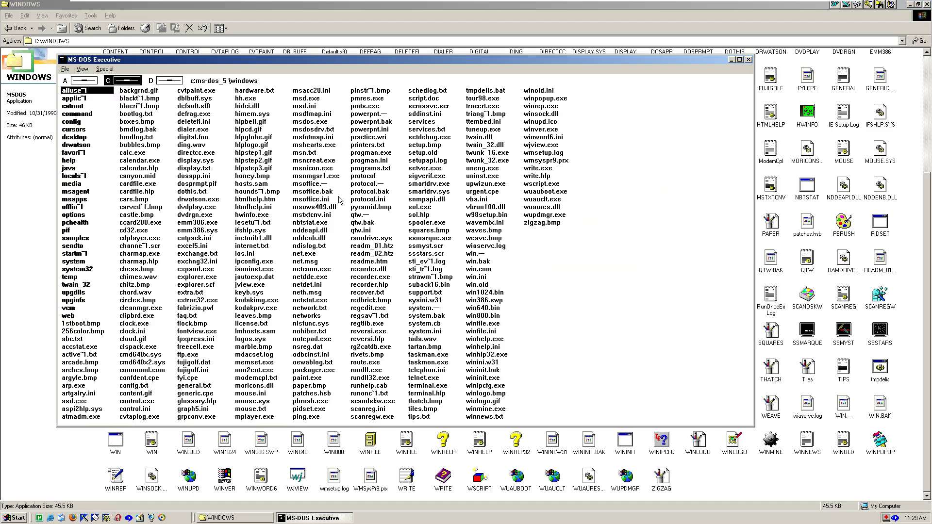
pyautogui.click(749, 60)
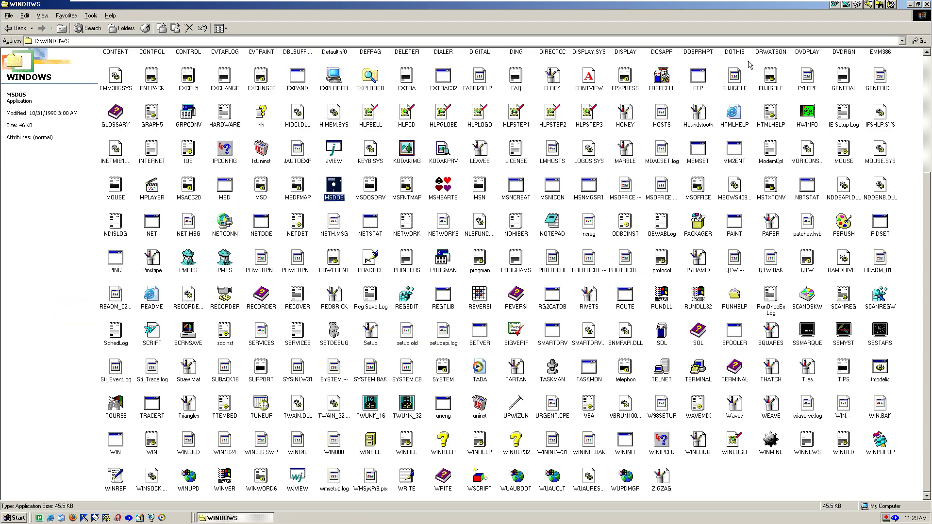
pyautogui.scroll(3, 717, 126)
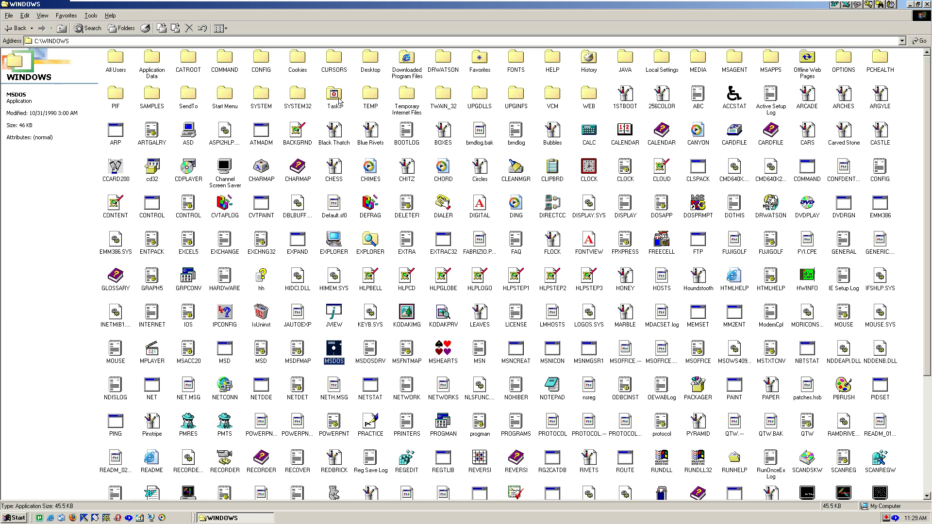
pyautogui.click(12, 30)
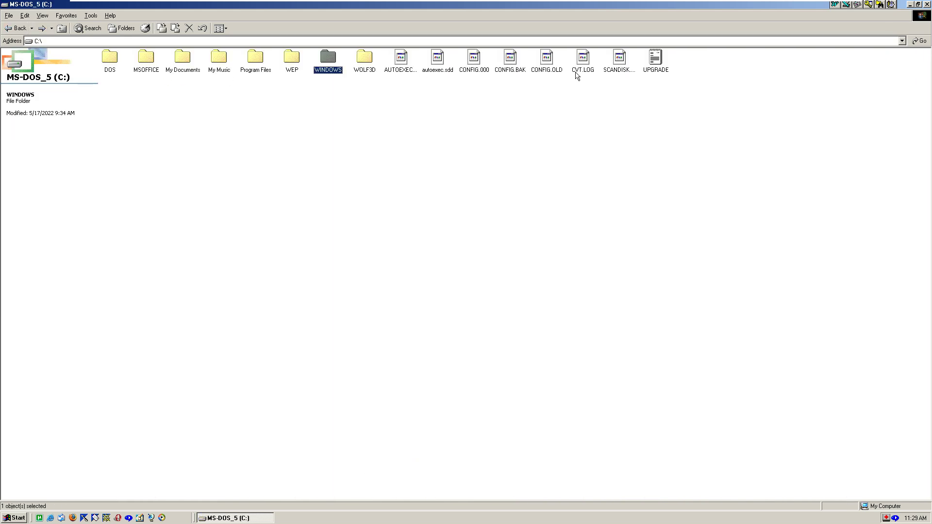
# Step: Open the UPGRADE file in a maximized Notepad and add a 'Windows Me - Installed' line
pyautogui.doubleClick(659, 68)
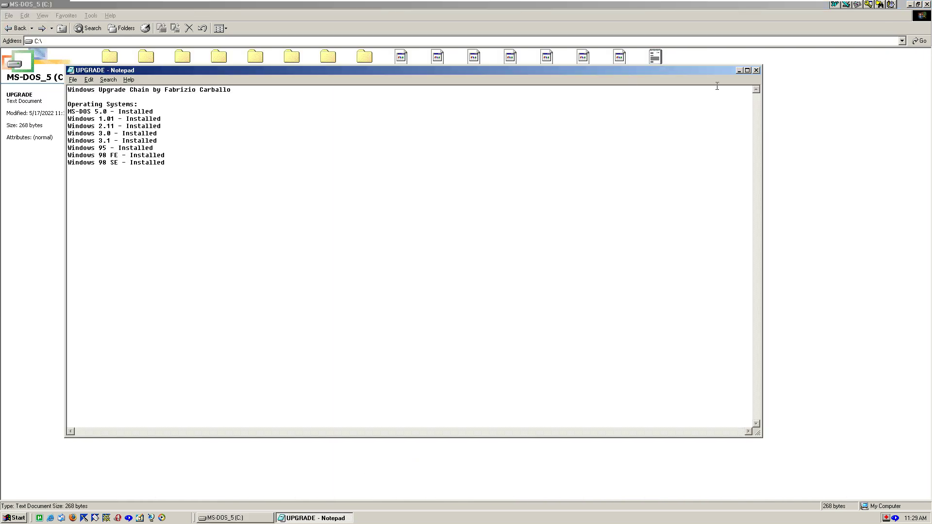
pyautogui.click(747, 70)
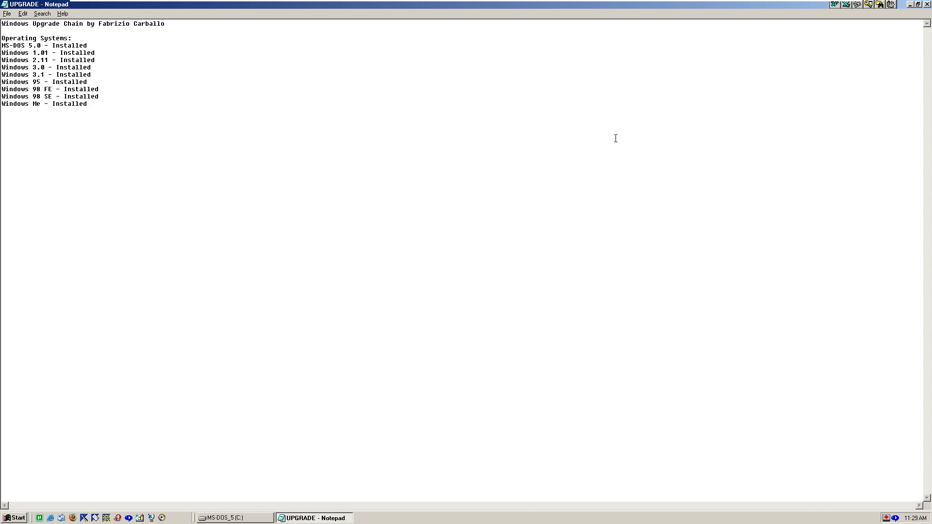
pyautogui.click(3, 8)
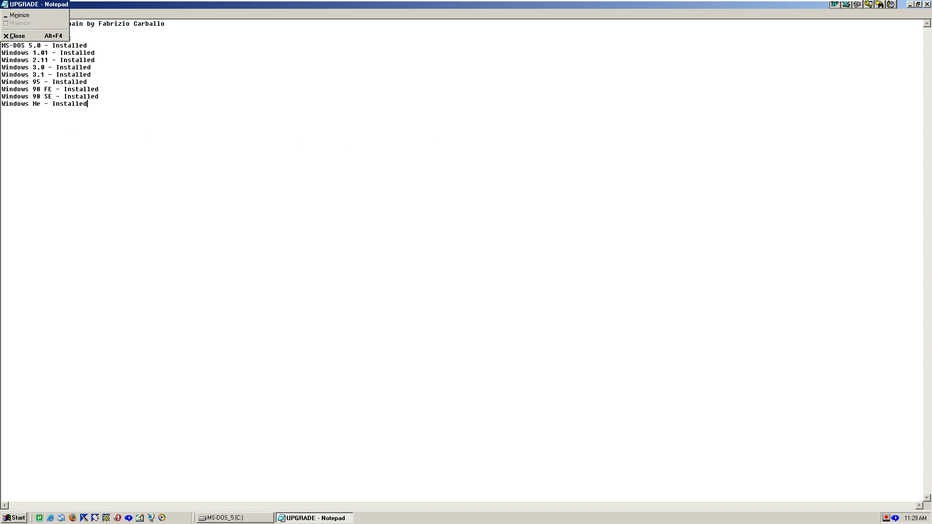
pyautogui.click(2, 6)
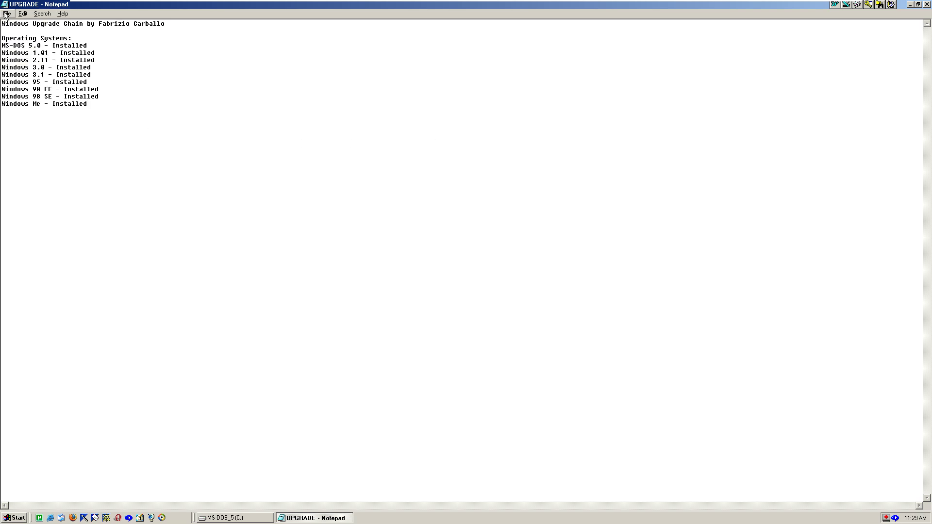
# Step: Save the UPGRADE file, then close Notepad and the C: drive window
pyautogui.click(7, 14)
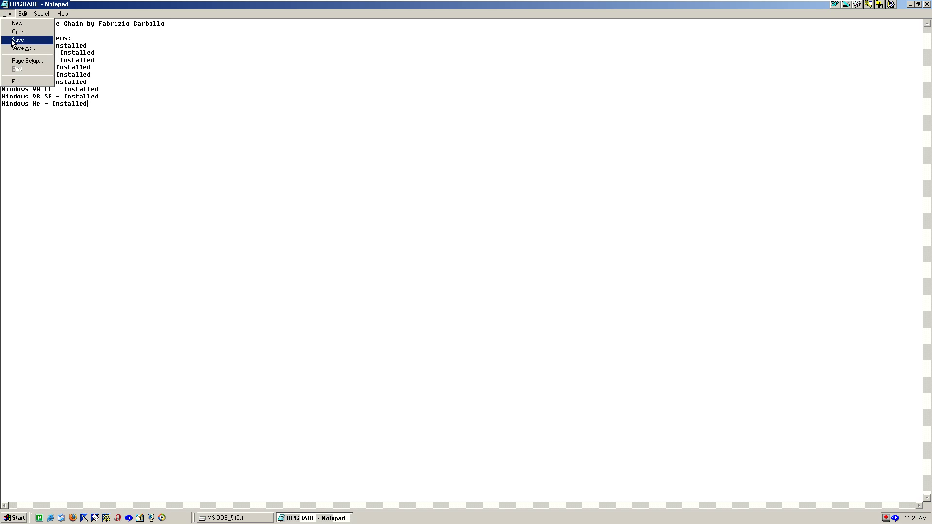
pyautogui.click(11, 39)
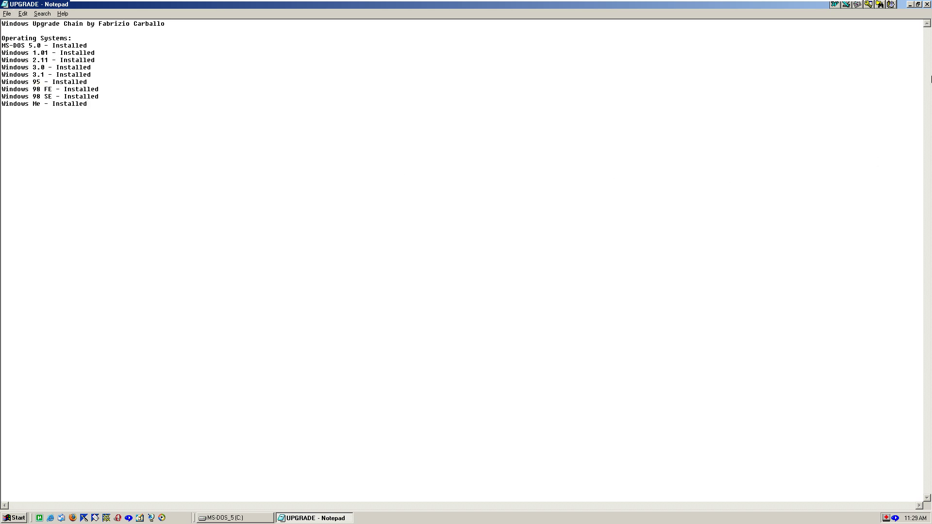
pyautogui.click(928, 4)
pyautogui.click(927, 5)
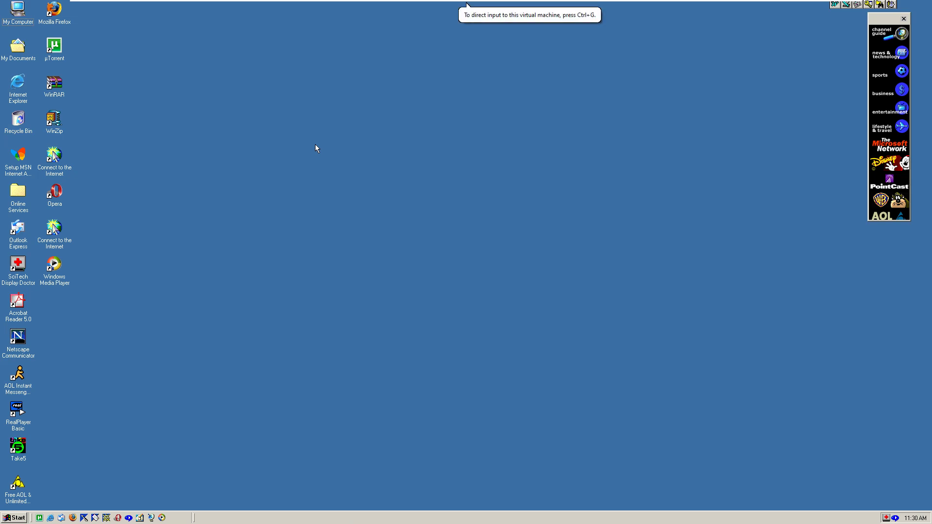
# Step: Open the CD/DVD drive settings from the VM's Removable Devices menu
pyautogui.click(159, 6)
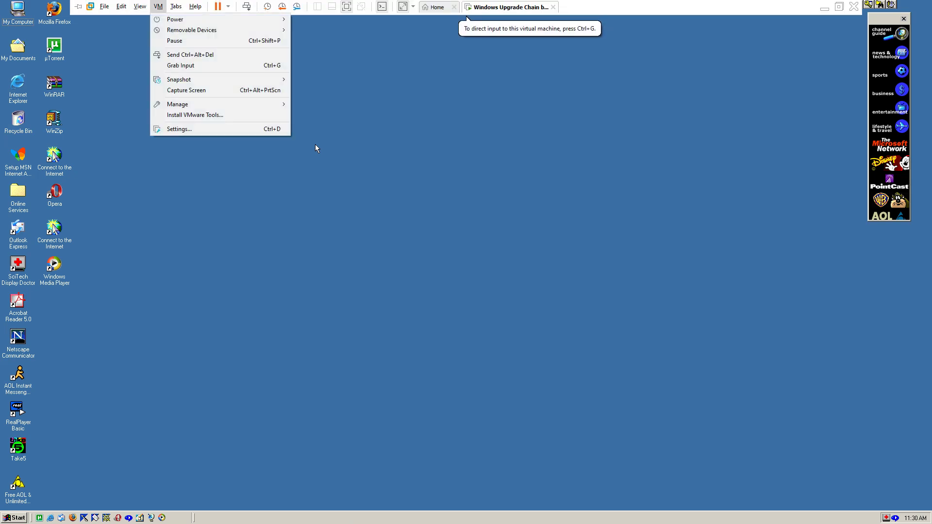
pyautogui.press('Up')
pyautogui.press('Right')
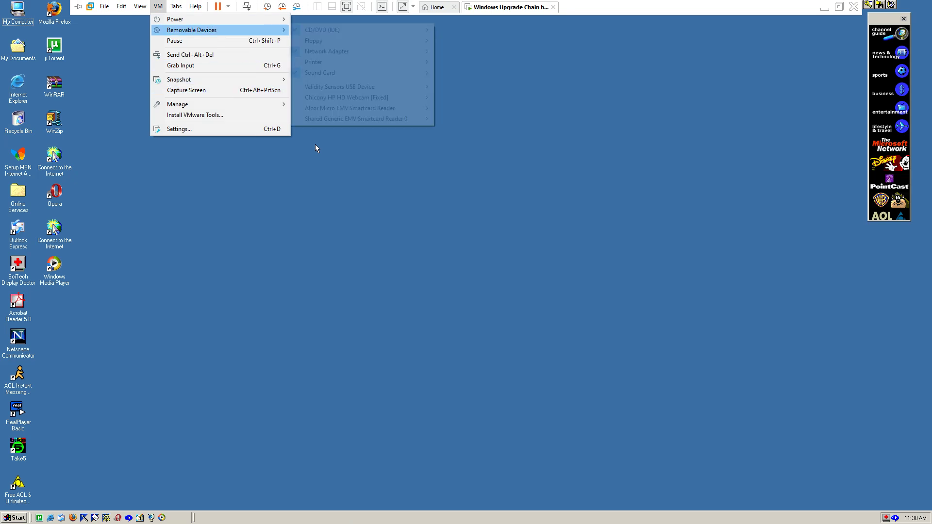
pyautogui.press('Right')
pyautogui.press('Down')
pyautogui.press('Return')
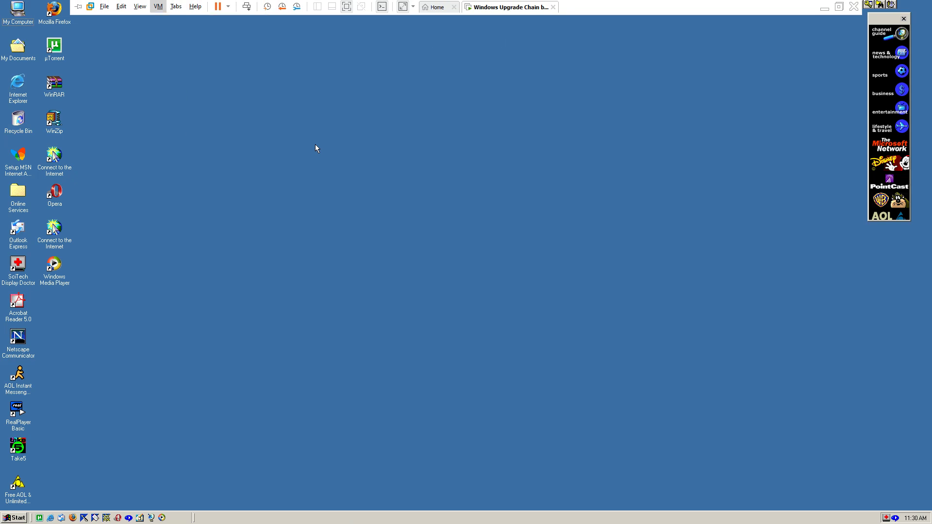
# Step: Mount Desktop\Software\GParted\gparted-live-1.4.0-1-i686 ISO, overriding the guest's CD-ROM lock
pyautogui.hotkey('alt', 'b')
pyautogui.click(400, 123)
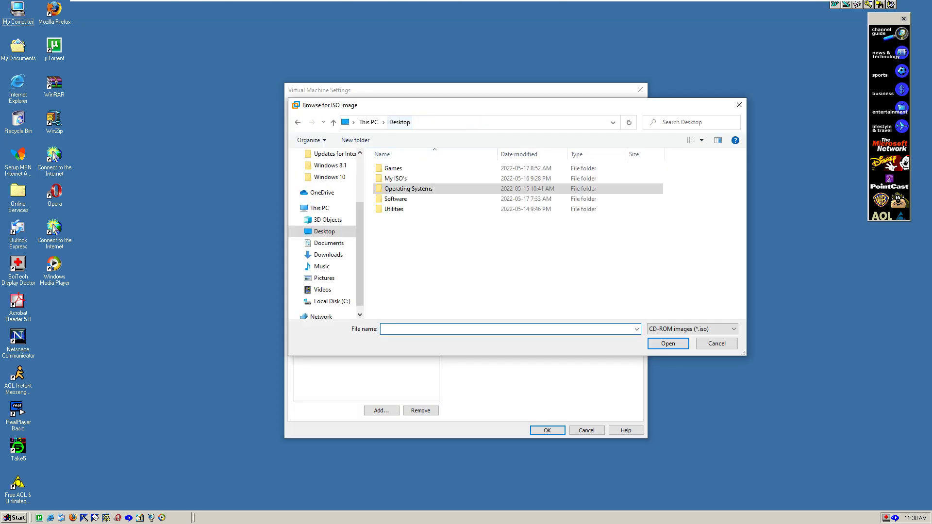
pyautogui.doubleClick(396, 199)
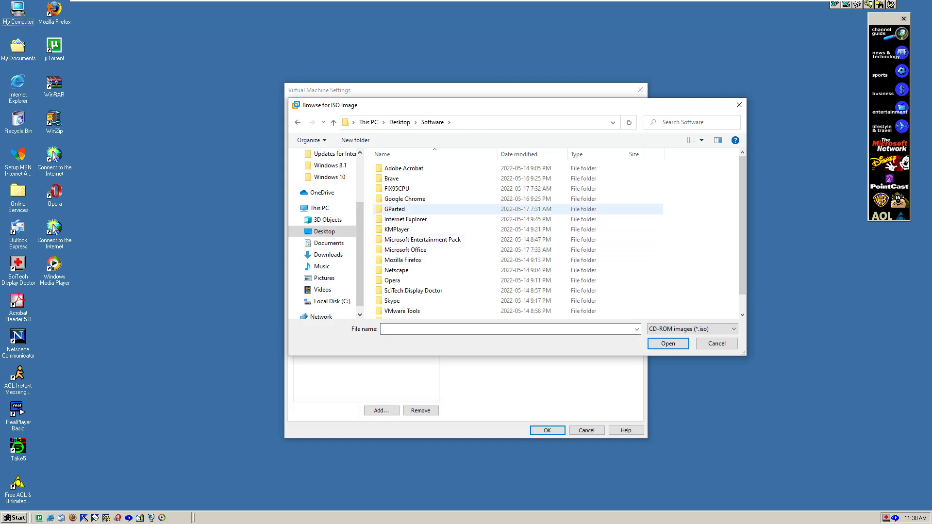
pyautogui.doubleClick(396, 209)
pyautogui.doubleClick(416, 168)
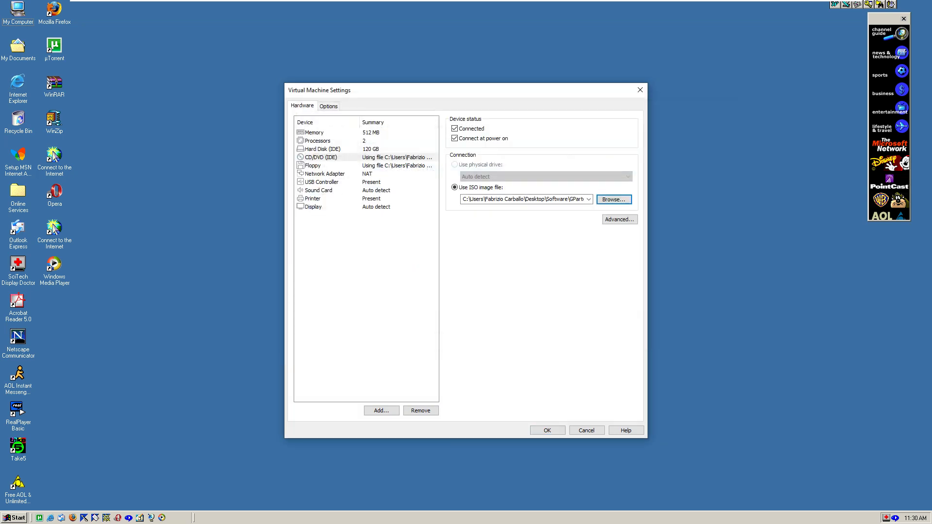
pyautogui.click(547, 431)
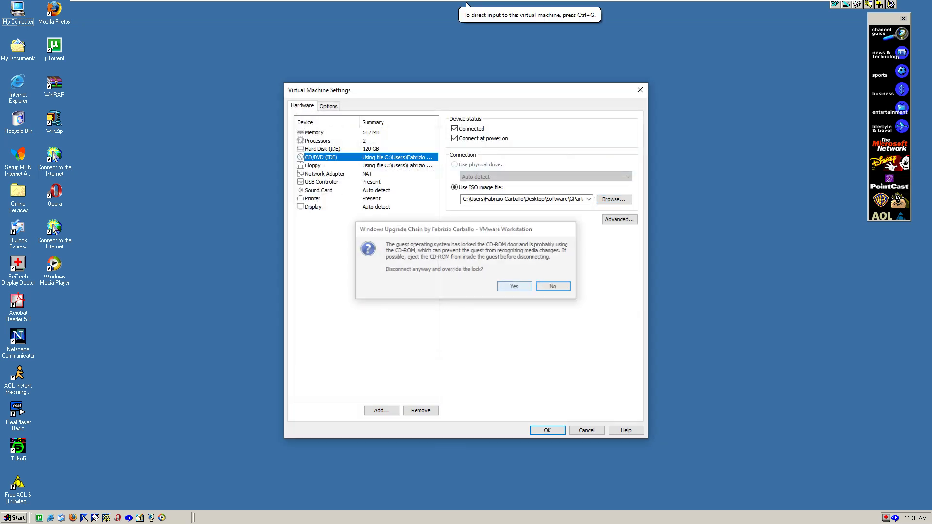
pyautogui.press('Return')
pyautogui.click(315, 144)
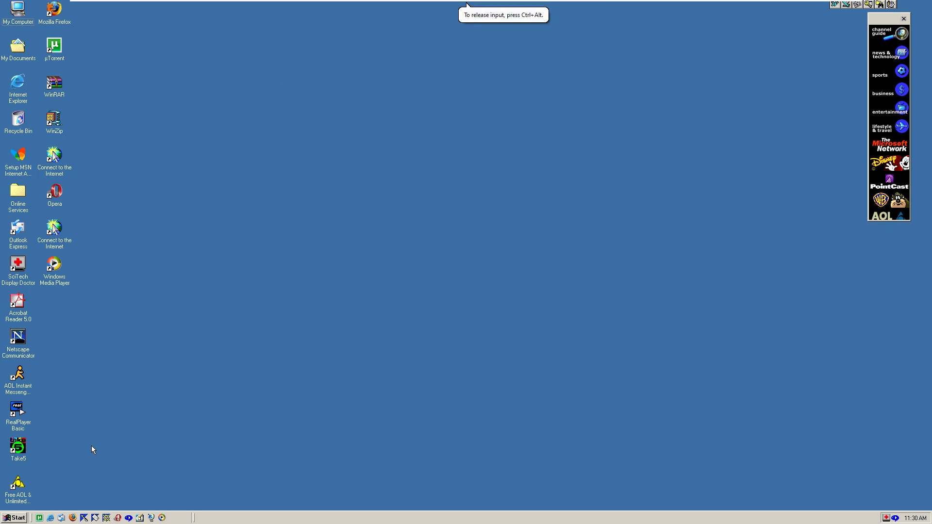
# Step: Restart Windows Me from the Start menu's Shut Down dialog
pyautogui.click(15, 518)
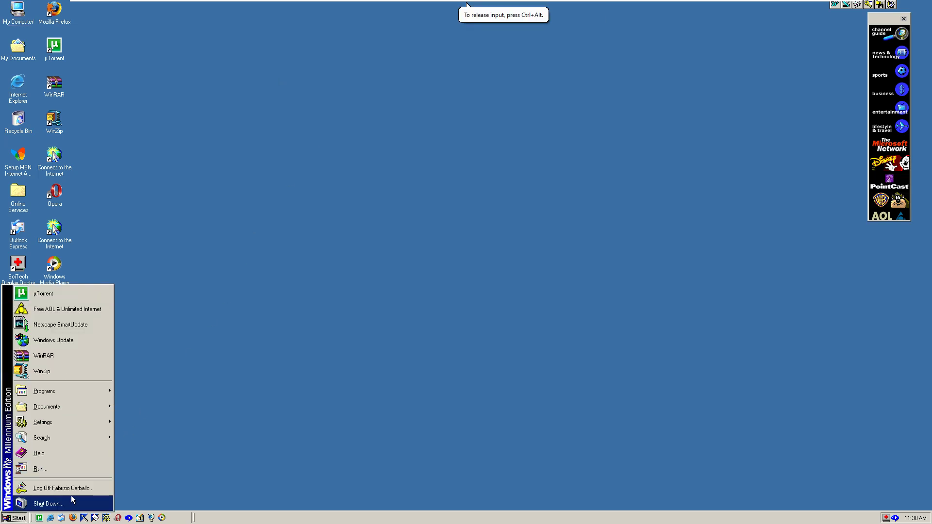
pyautogui.click(71, 496)
pyautogui.click(431, 241)
pyautogui.click(431, 258)
pyautogui.click(429, 292)
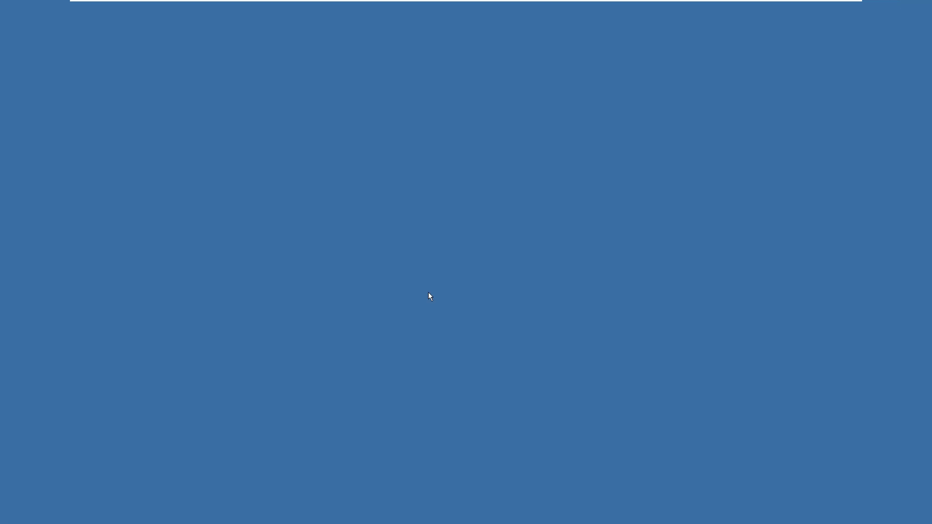
# Step: Boot the virtual machine from the CD-ROM Drive via the Boot Menu
pyautogui.press('Escape')
pyautogui.press('Down')
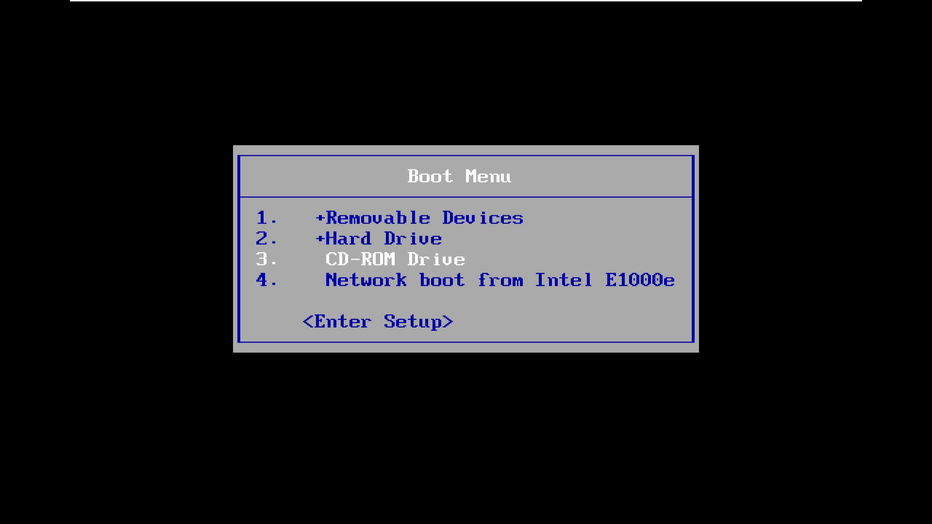
pyautogui.press('Return')
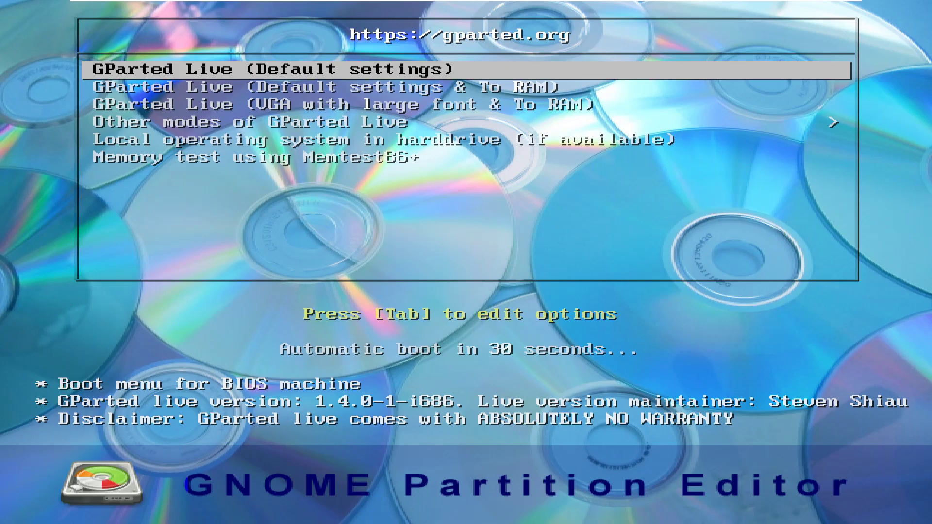
# Step: Boot GParted Live with default settings, keep the keymap, accept language 33, and choose mode 2
pyautogui.press('Return')
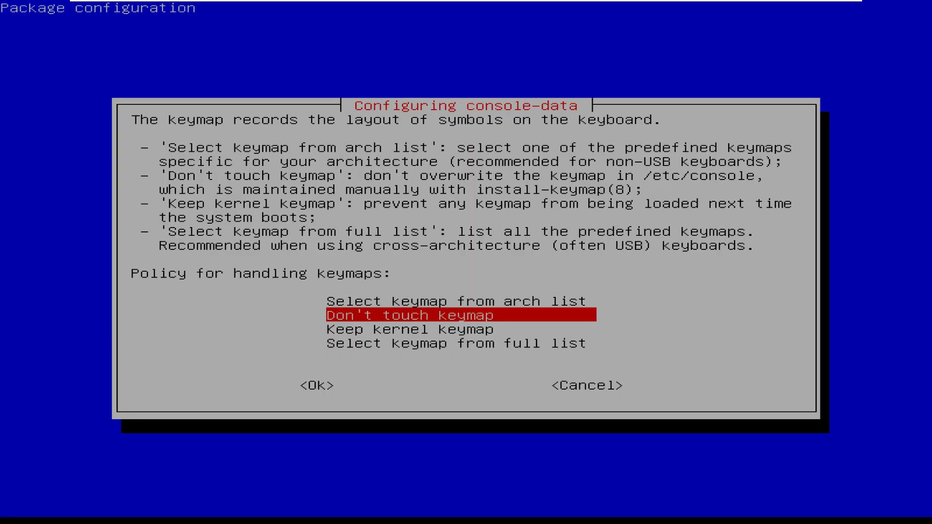
pyautogui.press('Return')
pyautogui.press('Return')
pyautogui.write('2')
pyautogui.press('Return')
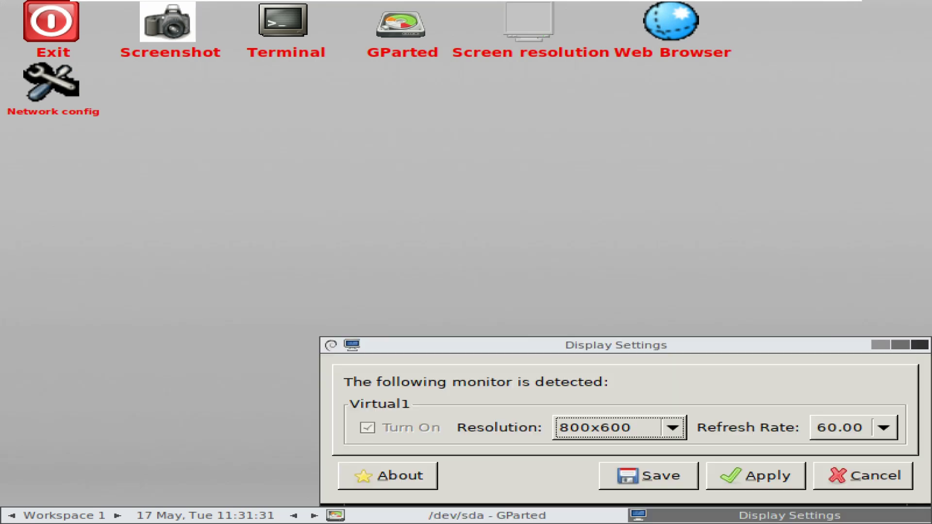
# Step: Switch the GParted Live display to 1920x1080, keep the change, and save the display configuration
pyautogui.press('space')
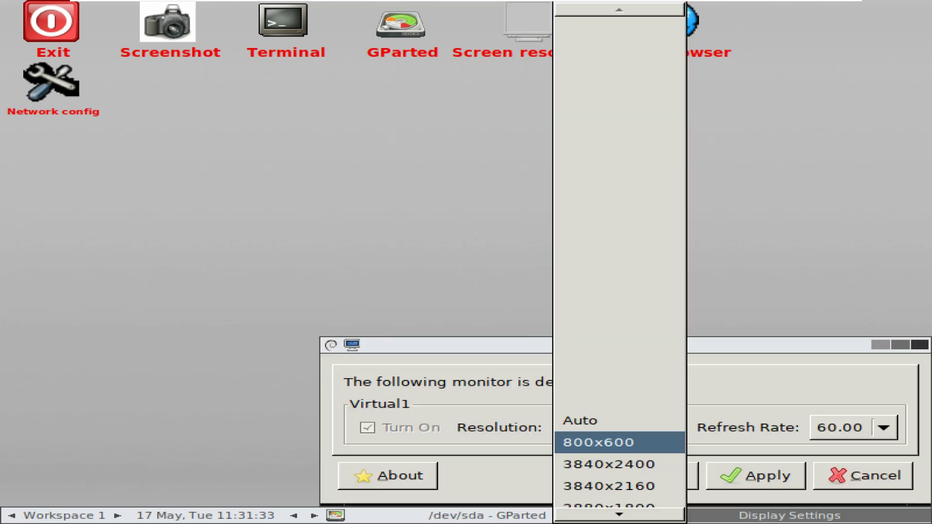
pyautogui.press('Down')
pyautogui.press('Down')
pyautogui.press('Down')
pyautogui.press('Down')
pyautogui.press('Down')
pyautogui.press('Down')
pyautogui.press('Down')
pyautogui.press('Down')
pyautogui.press('Down')
pyautogui.press('Down')
pyautogui.press('Down')
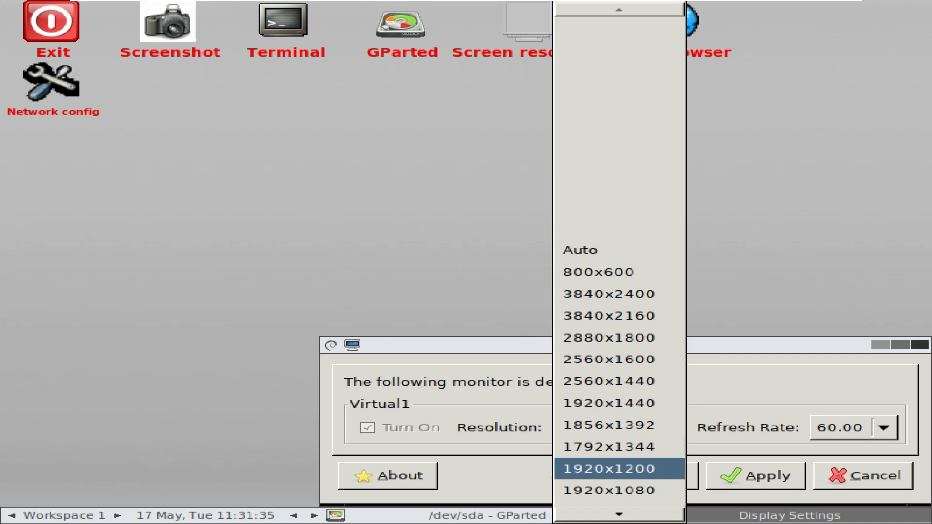
pyautogui.press('Up')
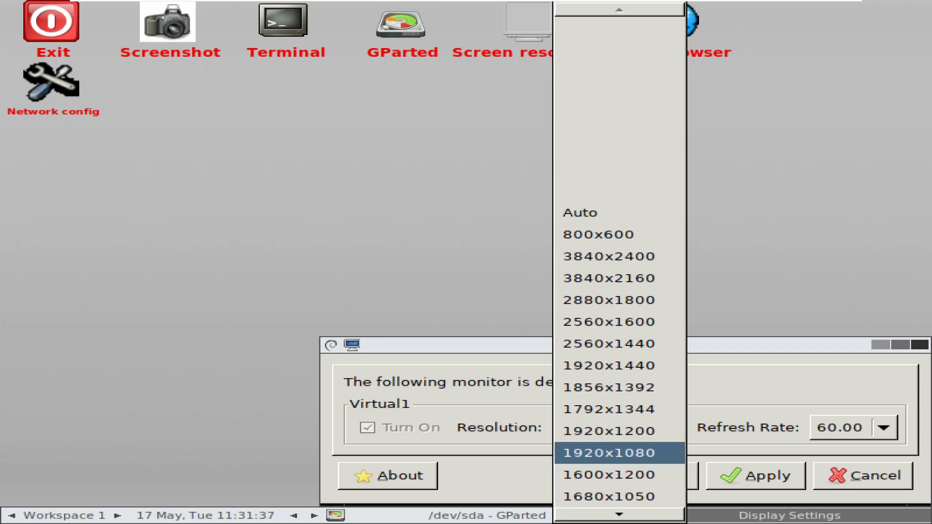
pyautogui.press('Return')
pyautogui.press('Tab')
pyautogui.press('Tab')
pyautogui.press('Return')
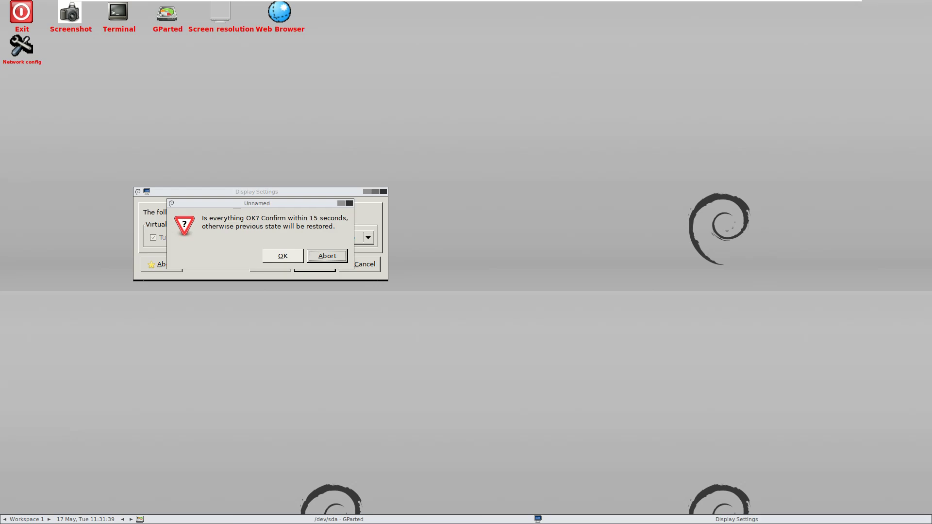
pyautogui.hotkey('shift', 'Tab')
pyautogui.press('Return')
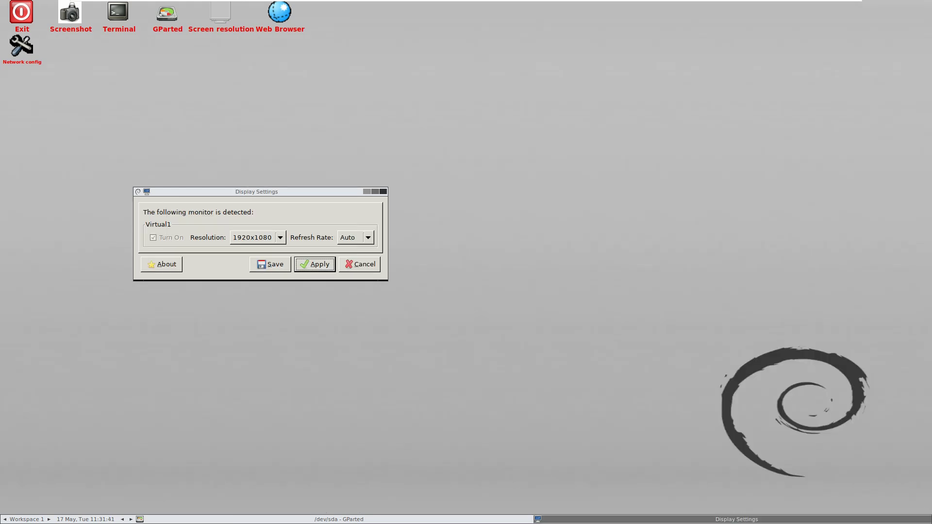
pyautogui.hotkey('shift', 'Tab')
pyautogui.press('Return')
pyautogui.press('Return')
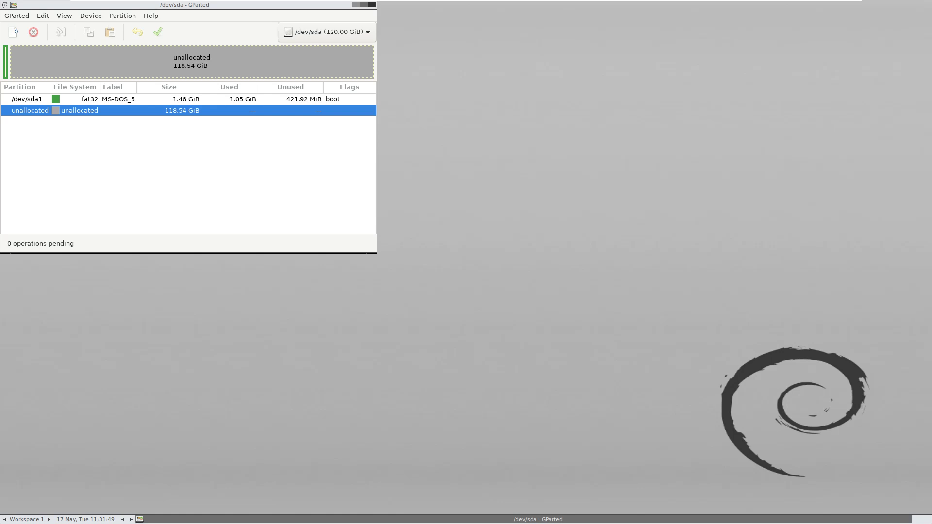
# Step: Queue a resize of /dev/sda1 to fill the whole disk at 120.00 GiB
pyautogui.press('Up')
pyautogui.hotkey('shift', 'Tab')
pyautogui.press('Return')
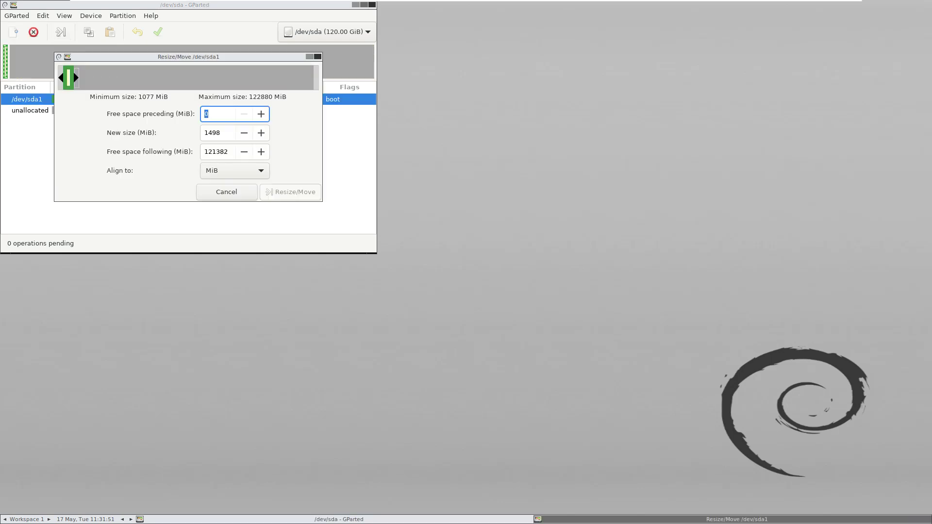
pyautogui.moveTo(76, 77); pyautogui.dragTo(316, 78)
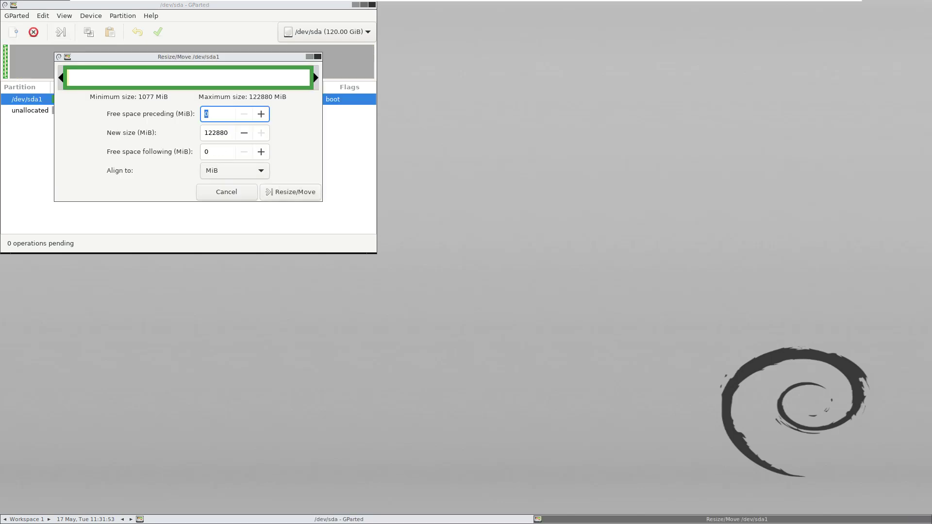
pyautogui.press('Return')
# Step: Apply the pending grow operation, dismiss the report, and quit GParted
pyautogui.hotkey('ctrl', 'Return')
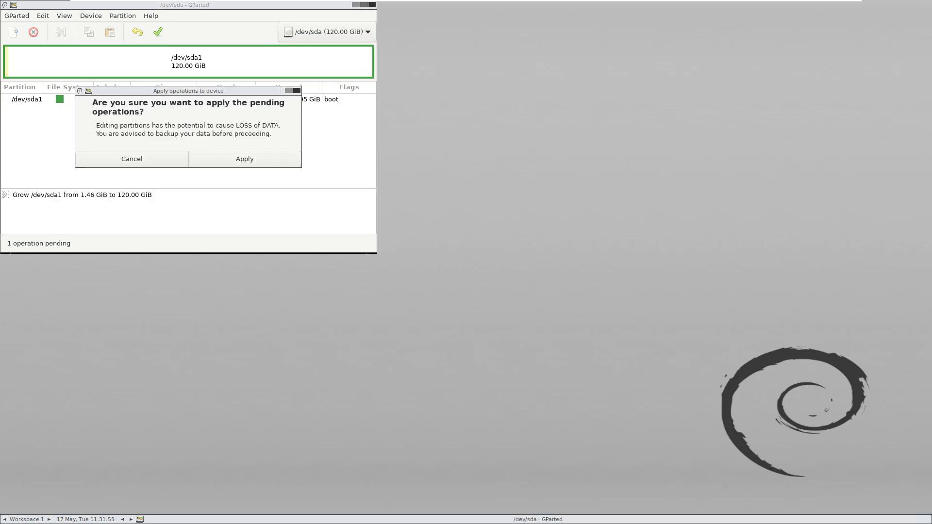
pyautogui.press('Return')
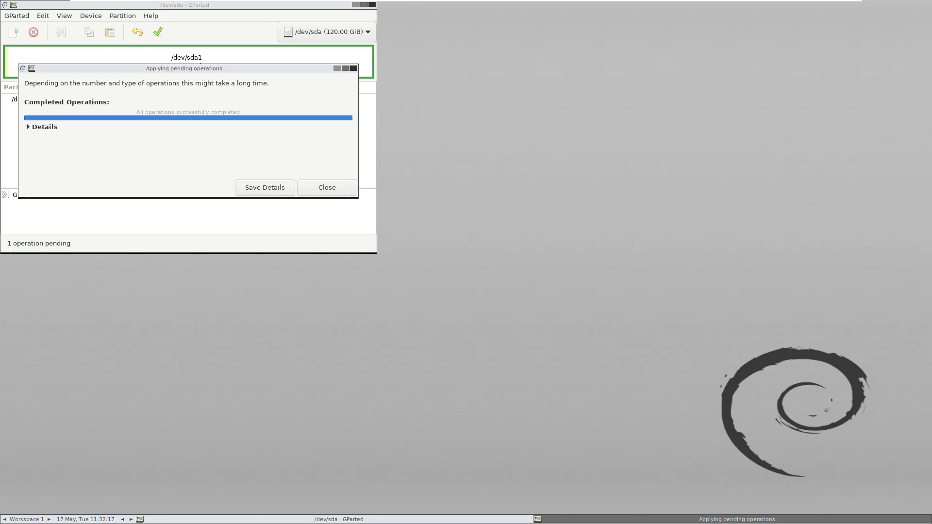
pyautogui.click(327, 187)
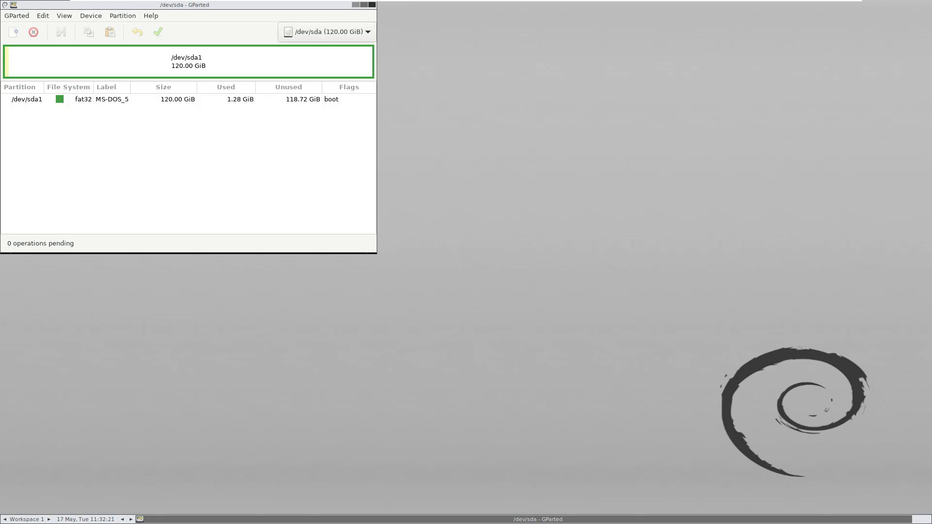
pyautogui.hotkey('ctrl', 'q')
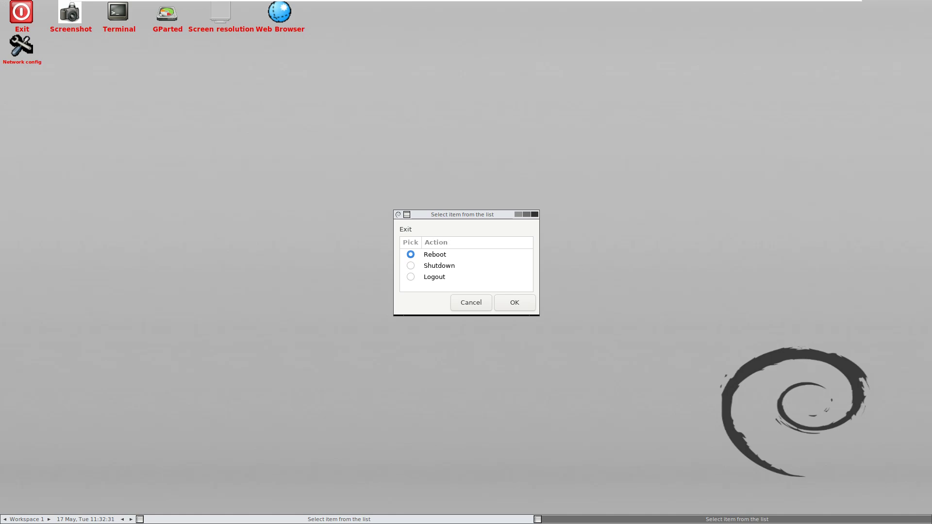
# Step: Reboot from GParted Live and continue past the remove-live-medium prompt into Windows Me
pyautogui.press('Return')
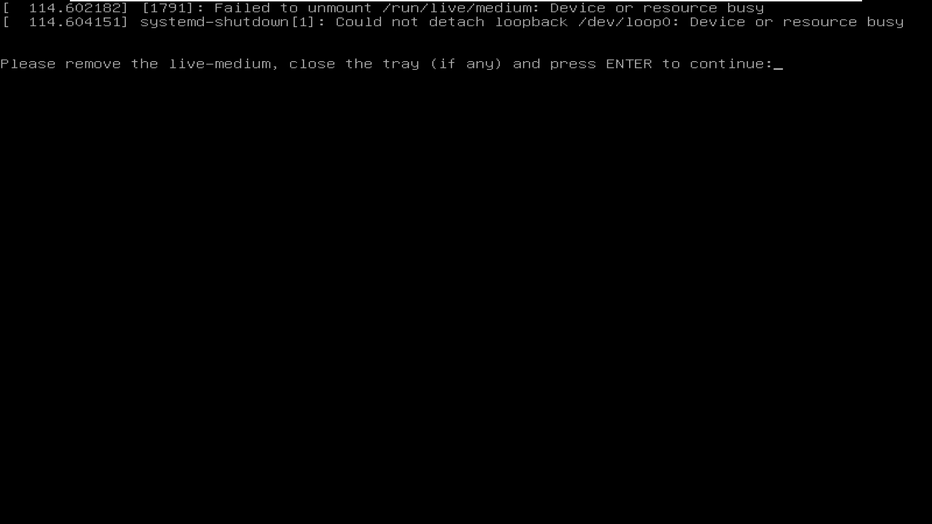
pyautogui.press('Return')
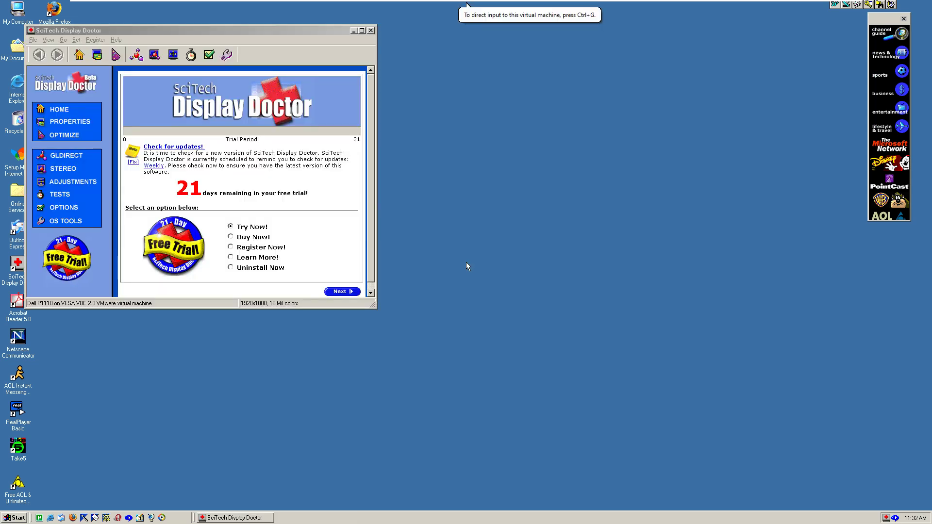
# Step: Close the Display Doctor trial window and release input from the VM
pyautogui.click(466, 262)
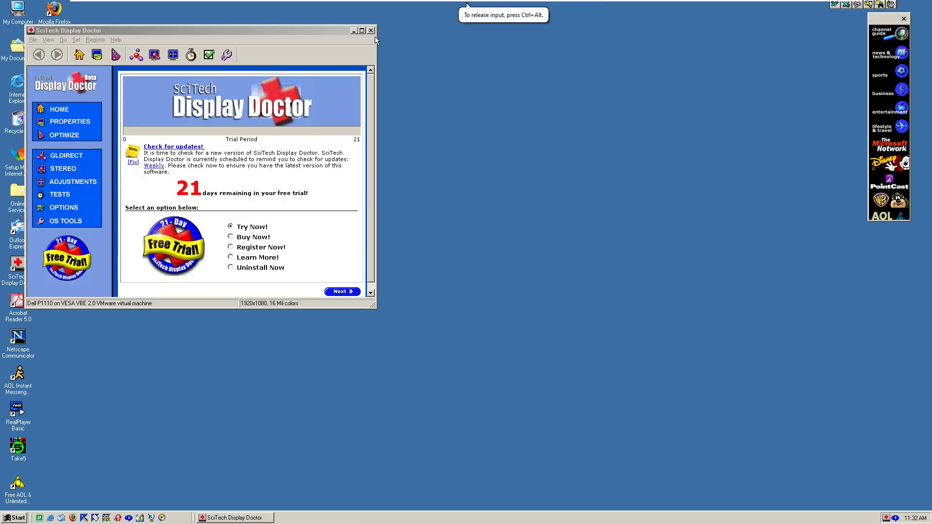
pyautogui.click(371, 31)
pyautogui.hotkey('ctrl', 'alt')
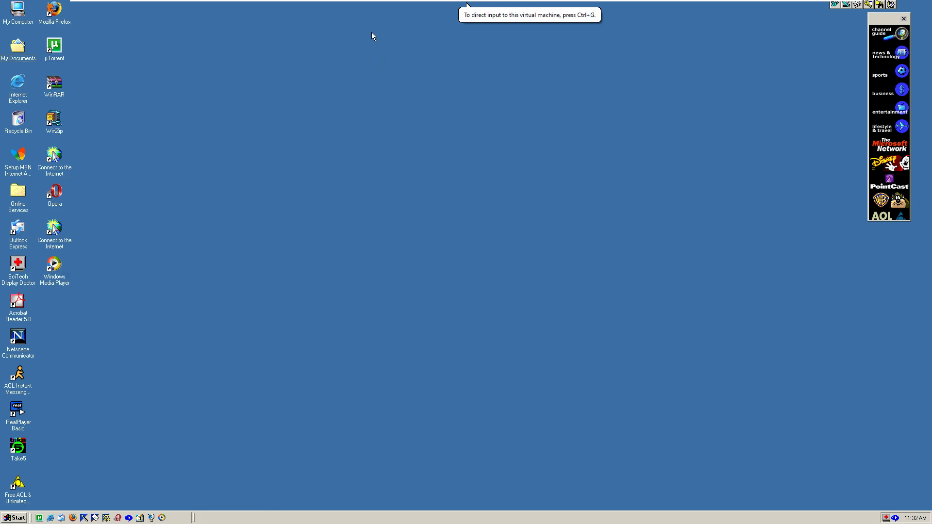
# Step: Open the CD/DVD (IDE) drive settings and mark the drive as Connected
pyautogui.hotkey('alt', 'm')
pyautogui.press('Down')
pyautogui.press('Right')
pyautogui.press('Down')
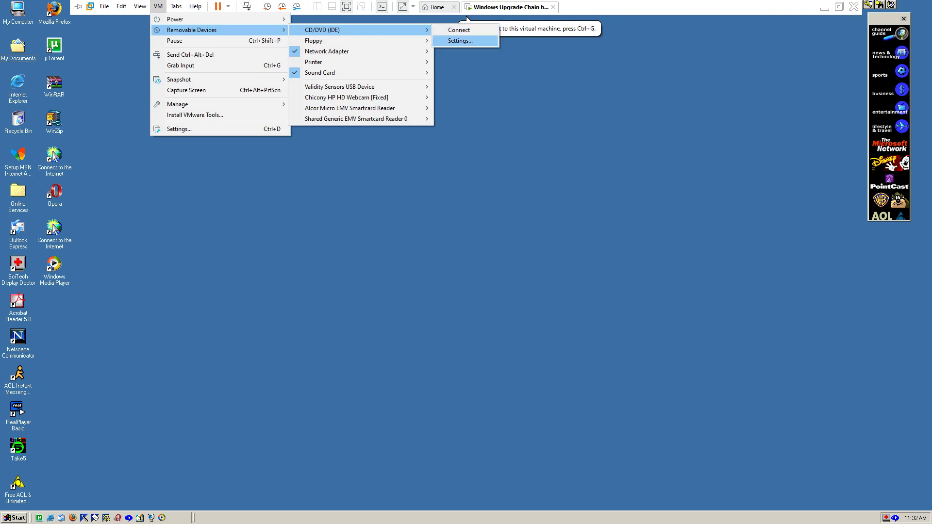
pyautogui.press('Return')
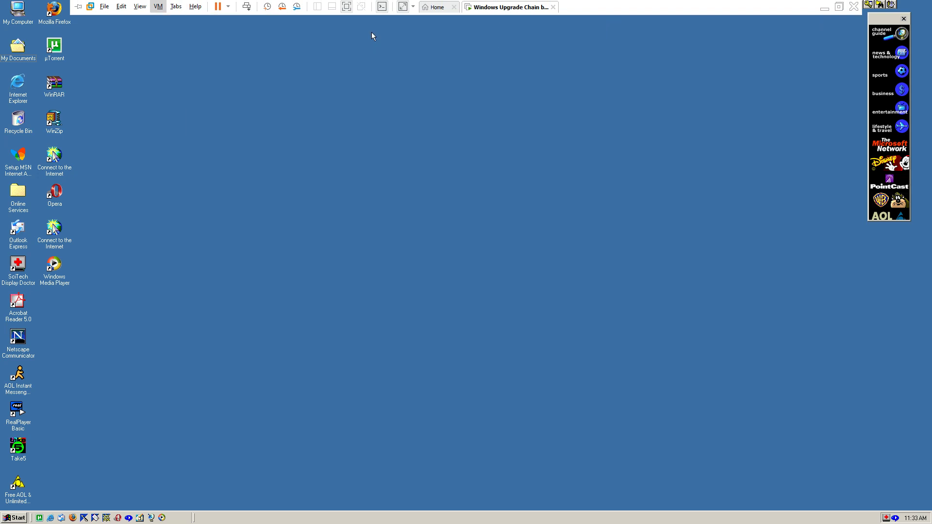
pyautogui.hotkey('alt', 'c')
# Step: Select the Windows XP Professional SP3 ISO from the Operating Systems folder and save the settings
pyautogui.hotkey('alt', 'b')
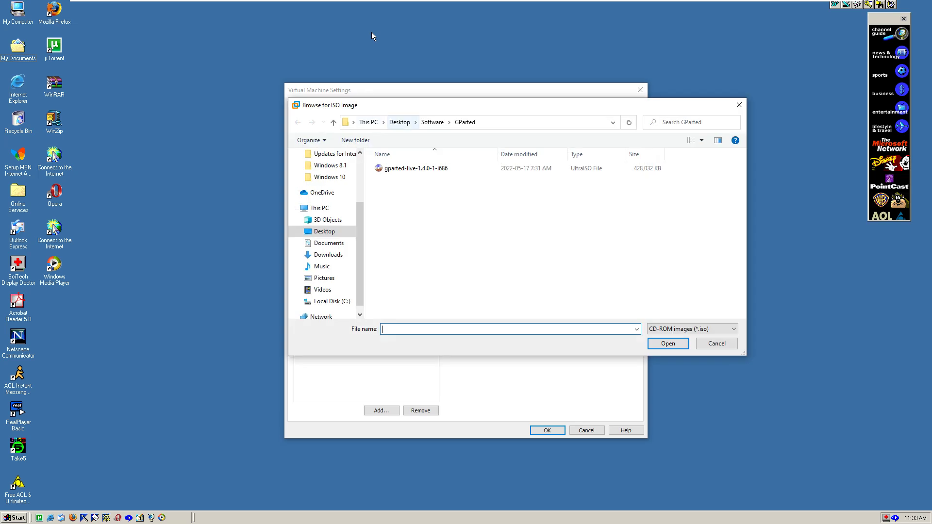
pyautogui.hotkey('alt', 'Up')
pyautogui.hotkey('alt', 'Up')
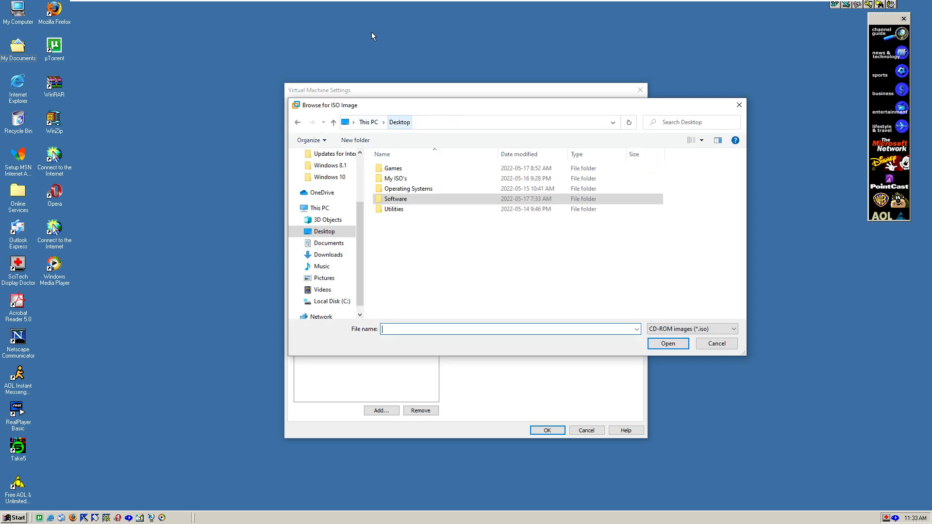
pyautogui.press('Up')
pyautogui.press('Return')
pyautogui.press('Down')
pyautogui.press('Down')
pyautogui.press('Down')
pyautogui.press('Down')
pyautogui.press('Down')
pyautogui.press('Down')
pyautogui.press('Down')
pyautogui.press('Down')
pyautogui.press('Down')
pyautogui.press('Down')
pyautogui.press('Down')
pyautogui.press('Down')
pyautogui.press('Down')
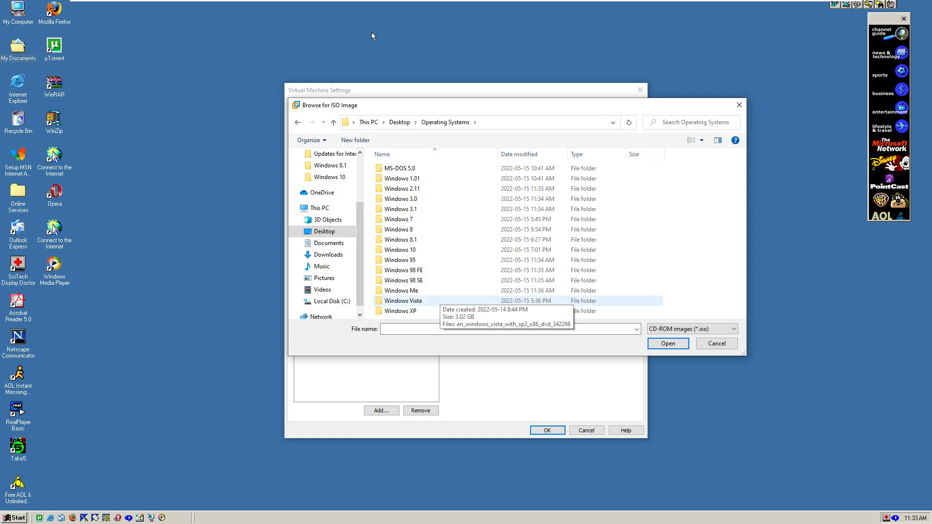
pyautogui.press('Return')
pyautogui.press('Down')
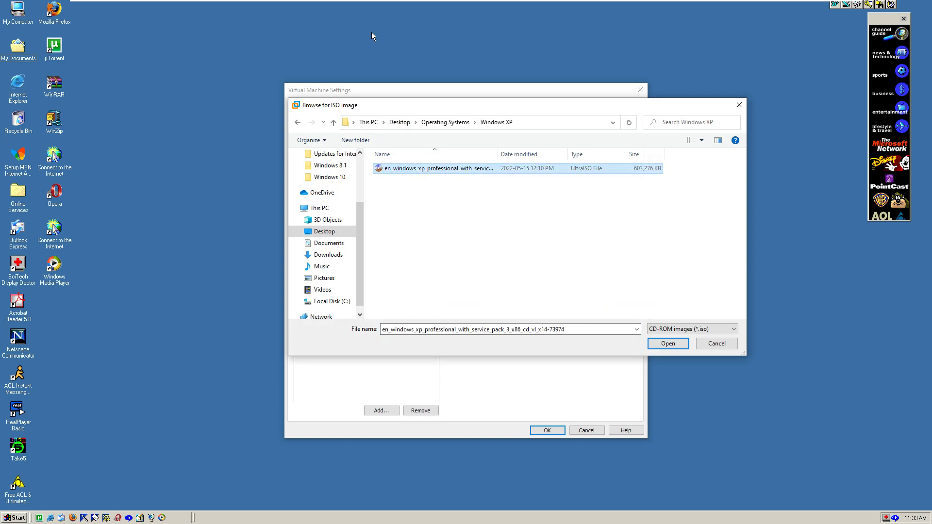
pyautogui.press('Return')
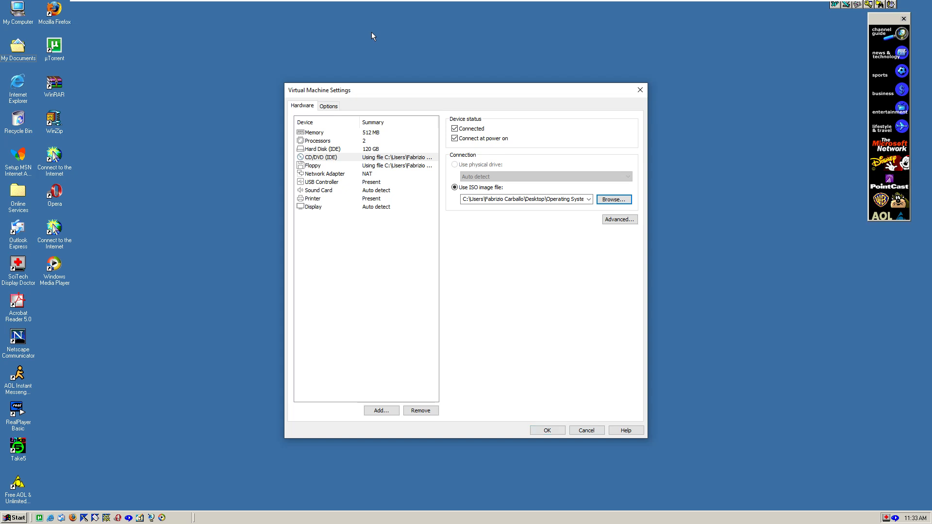
pyautogui.press('Return')
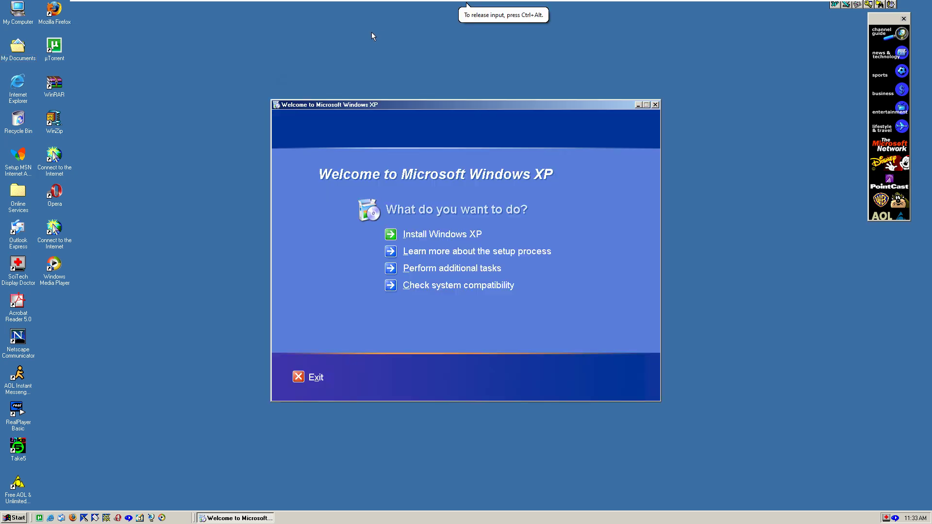
# Step: Start a Windows XP Upgrade install, accept the license, and enter the volume license product key
pyautogui.click(399, 235)
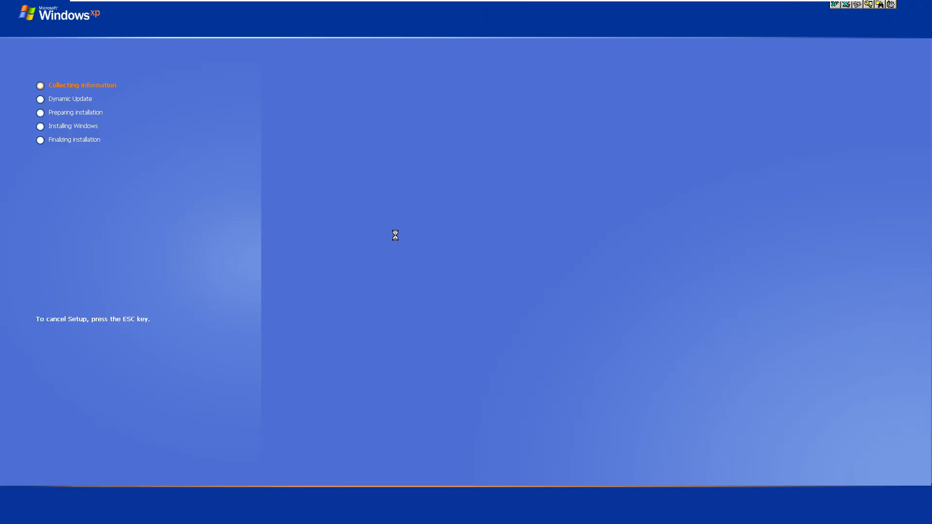
pyautogui.click(663, 346)
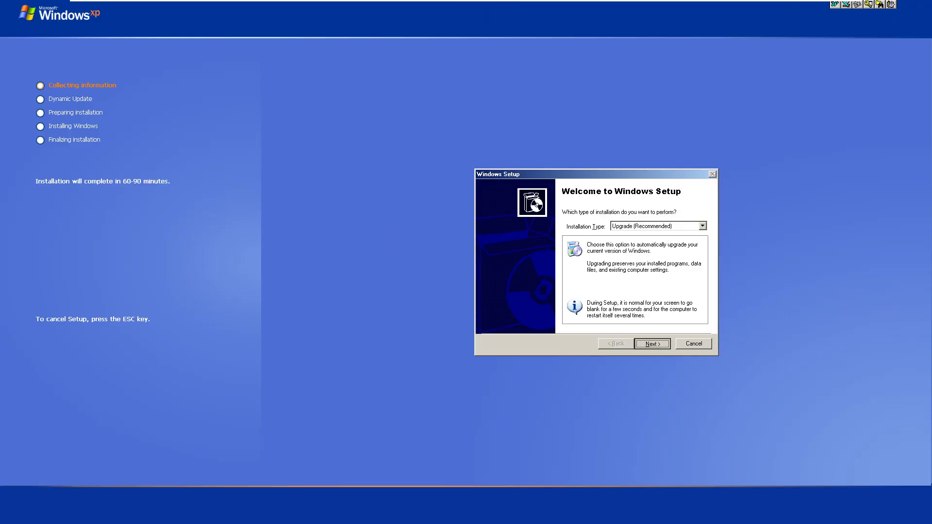
pyautogui.click(576, 314)
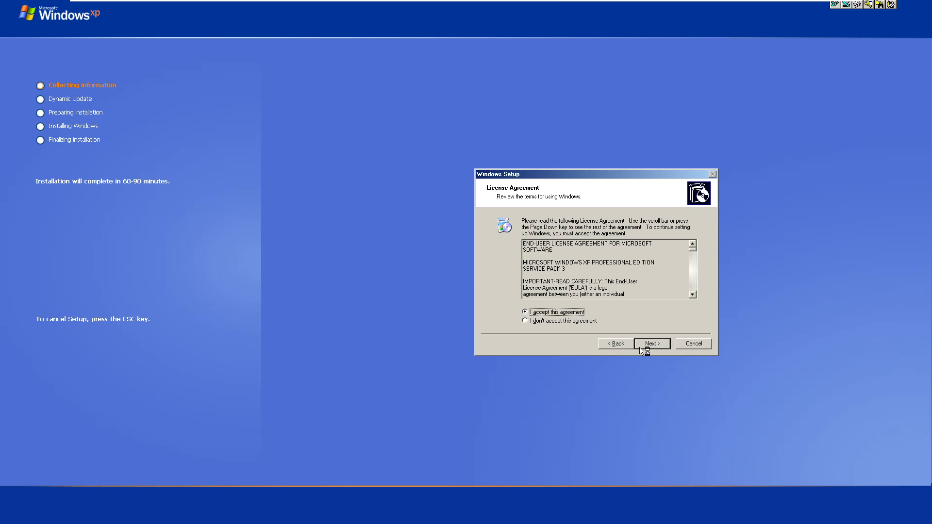
pyautogui.click(643, 348)
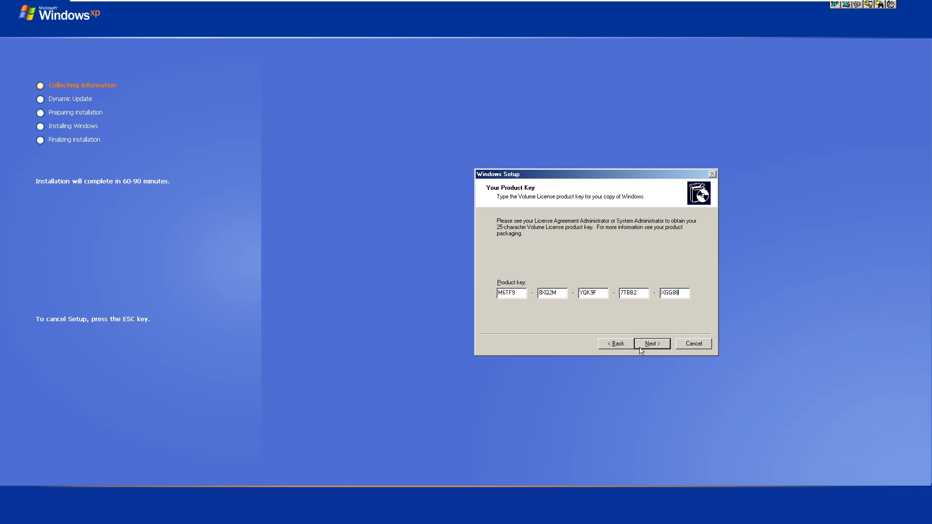
pyautogui.click(639, 347)
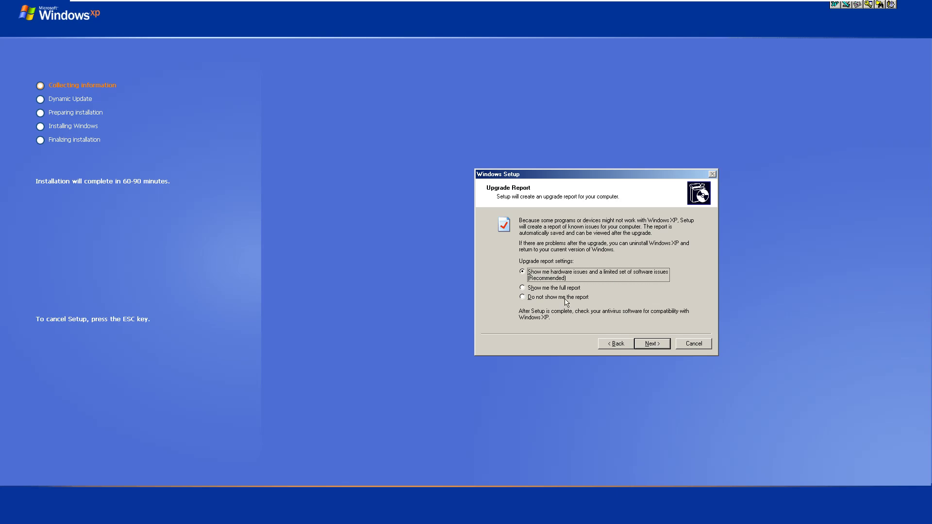
# Step: Keep the recommended upgrade report setting and skip Dynamic Update
pyautogui.click(647, 343)
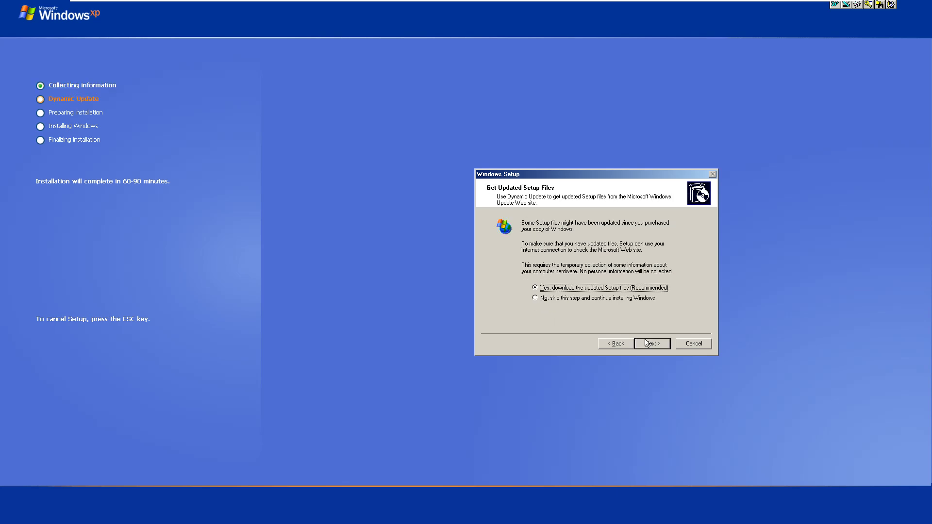
pyautogui.click(631, 298)
pyautogui.click(650, 343)
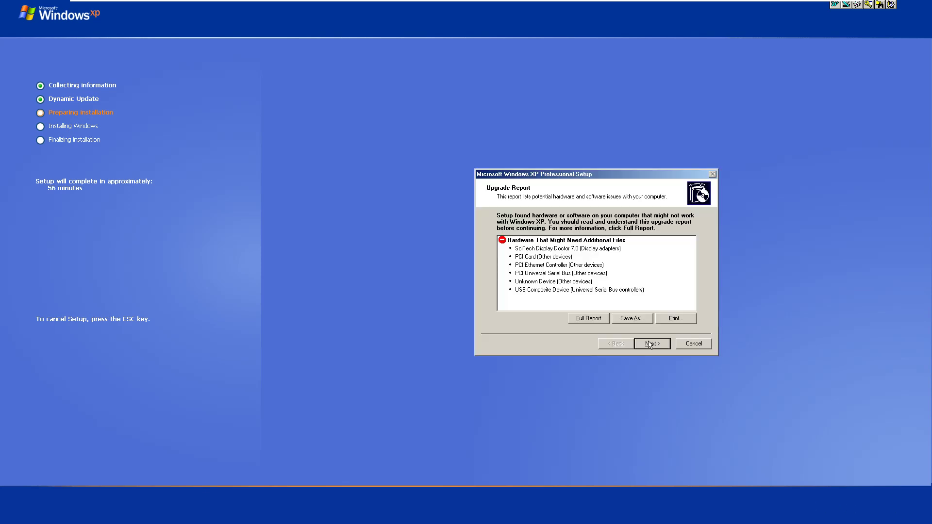
# Step: Save the upgrade report to the desktop and continue the upgrade installation
pyautogui.click(632, 319)
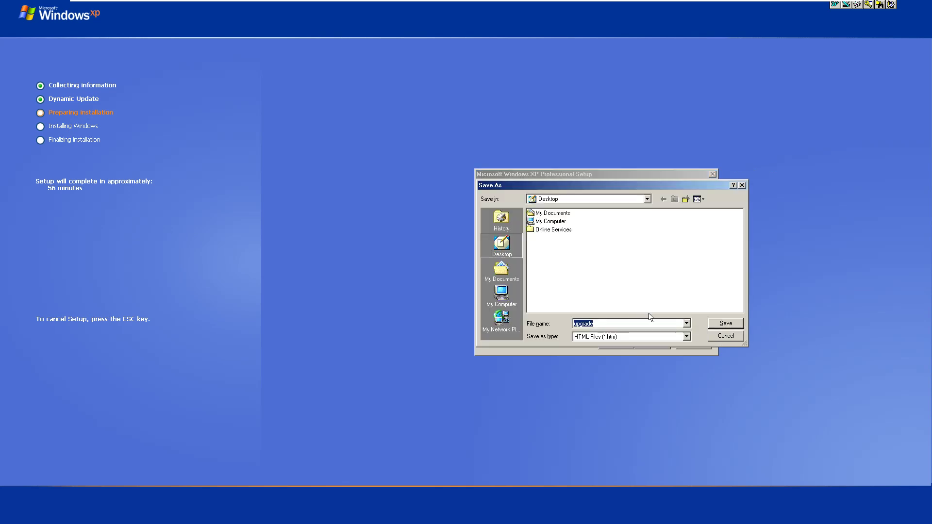
pyautogui.click(729, 322)
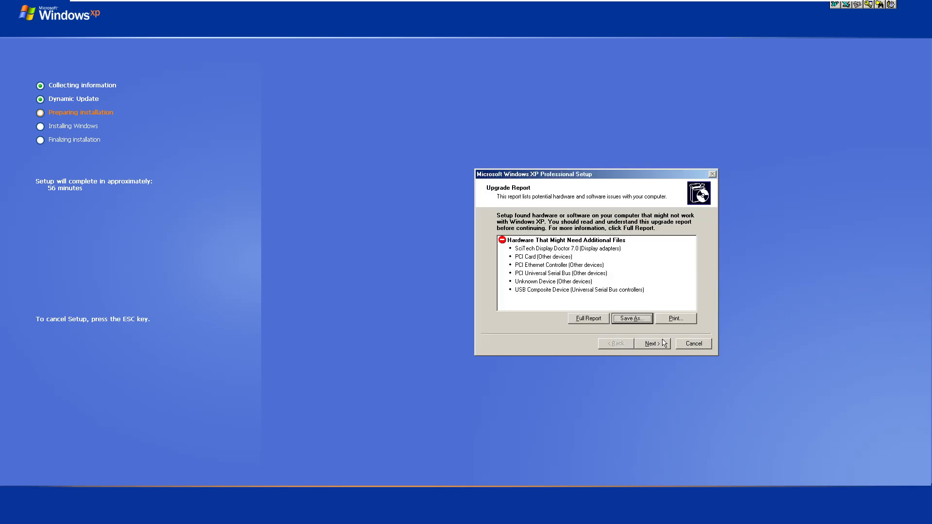
pyautogui.click(664, 343)
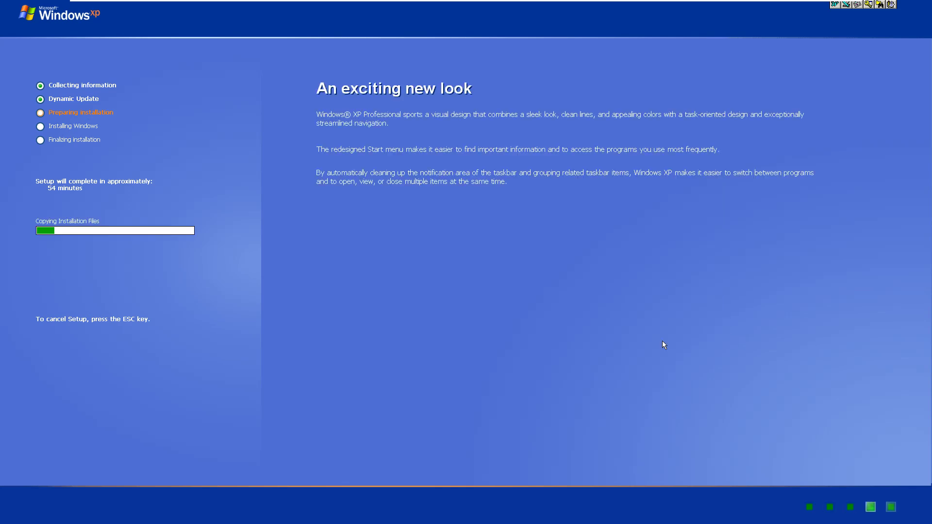
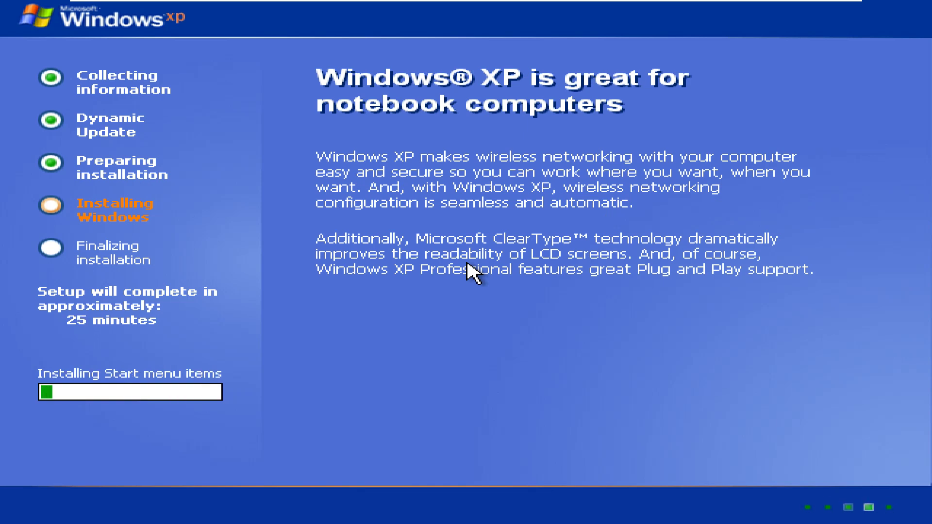
# Step: From a Shift+F10 console over Setup, run desk.cpl to bring up Display Properties
pyautogui.hotkey('shift', 'F10')
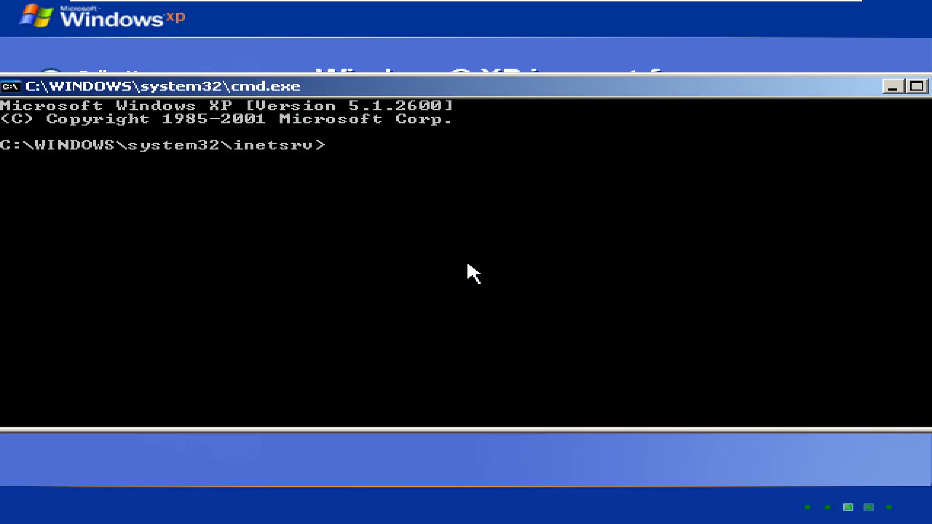
pyautogui.write('desk.cpl')
pyautogui.press('Return')
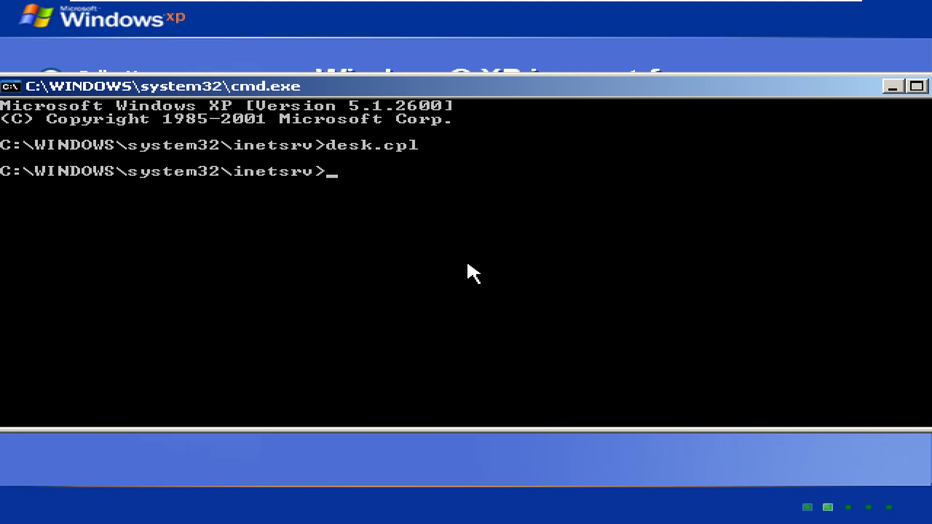
pyautogui.click(892, 87)
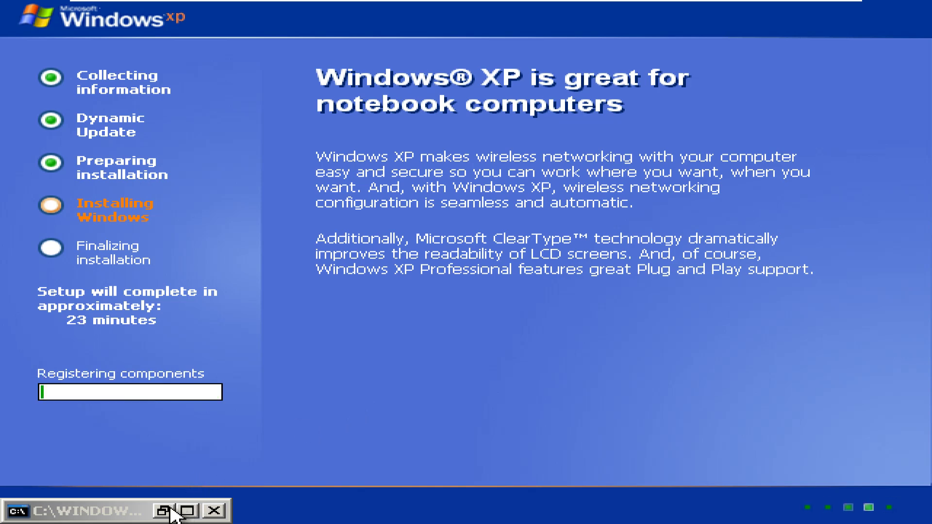
pyautogui.click(170, 510)
pyautogui.write('desk.cpl')
pyautogui.press('Return')
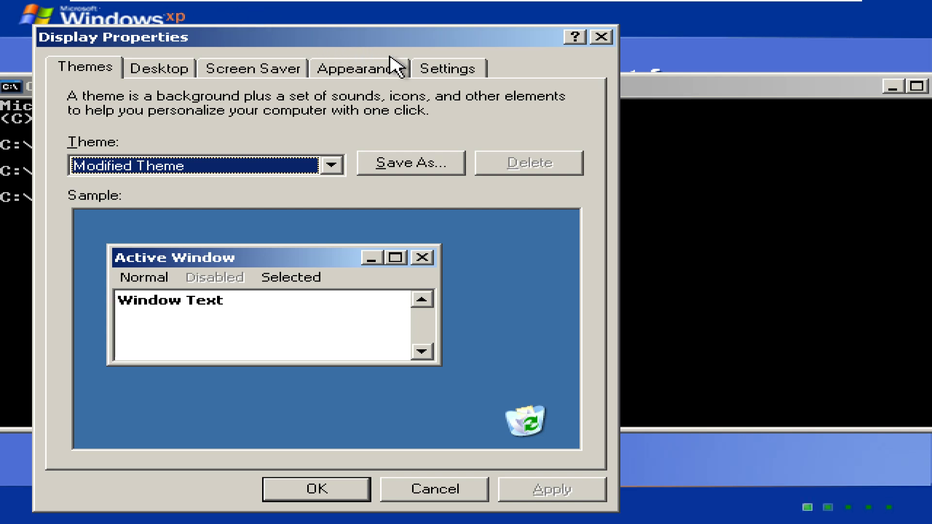
# Step: On the Settings page, move the resolution slider to 1920 by 1080 pixels
pyautogui.click(418, 67)
pyautogui.click(229, 376)
pyautogui.click(229, 376)
pyautogui.click(229, 377)
pyautogui.click(229, 377)
pyautogui.click(228, 376)
pyautogui.click(199, 376)
pyautogui.click(190, 376)
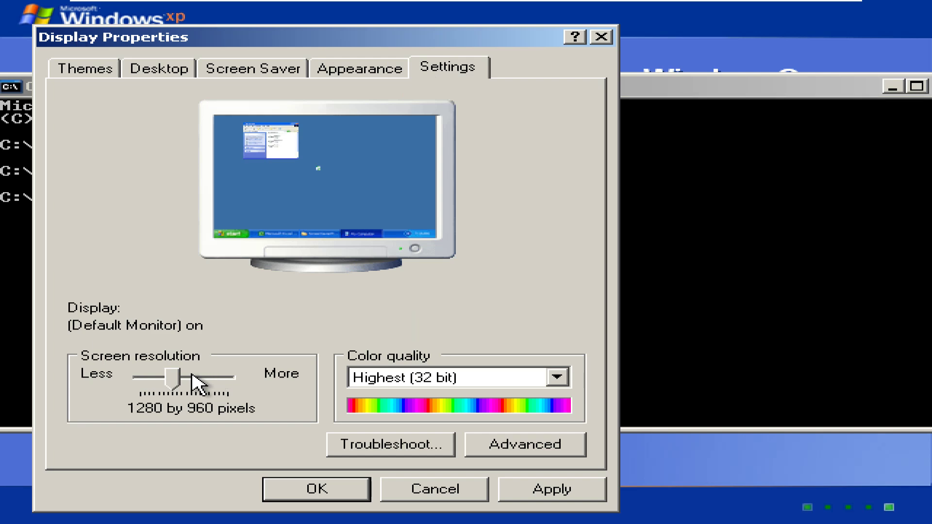
pyautogui.click(179, 377)
pyautogui.moveTo(188, 374); pyautogui.dragTo(220, 372)
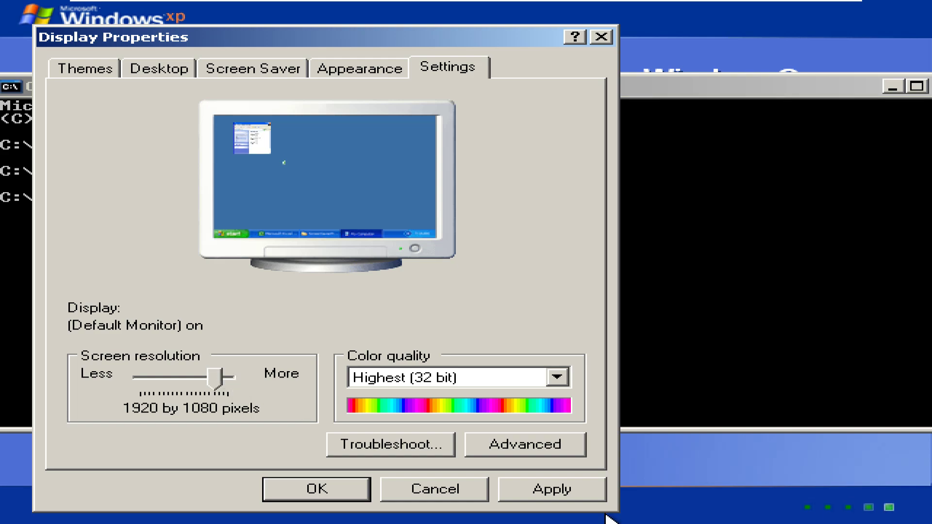
# Step: Apply and keep the 1920 by 1080 resolution, then close Display Properties and the console
pyautogui.click(602, 492)
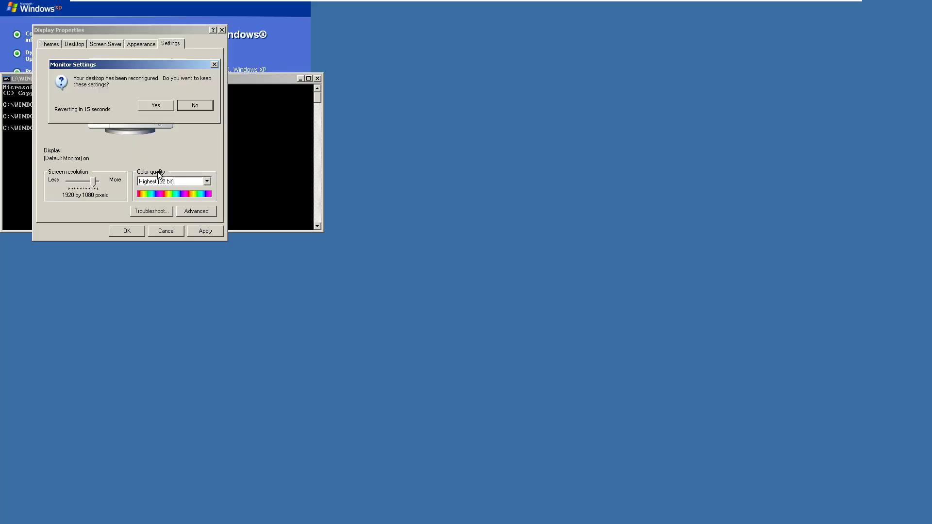
pyautogui.click(162, 107)
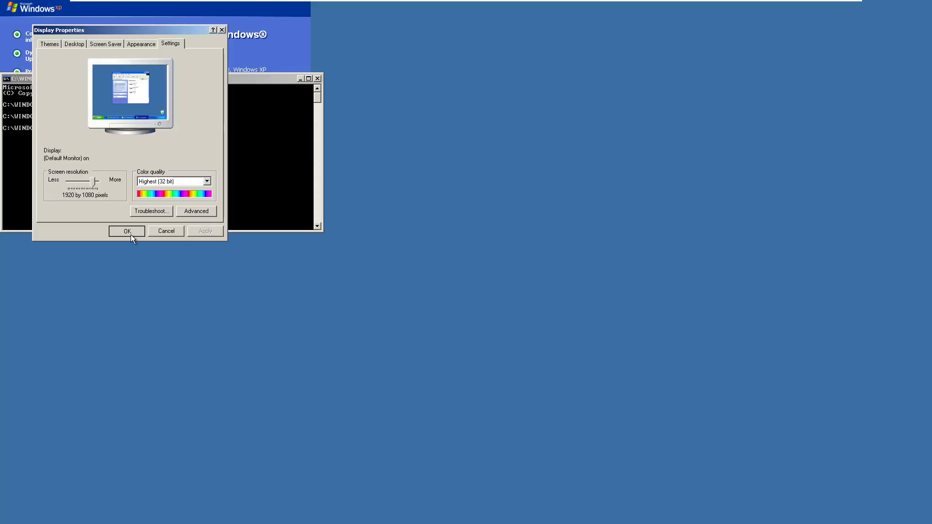
pyautogui.click(127, 232)
pyautogui.click(318, 79)
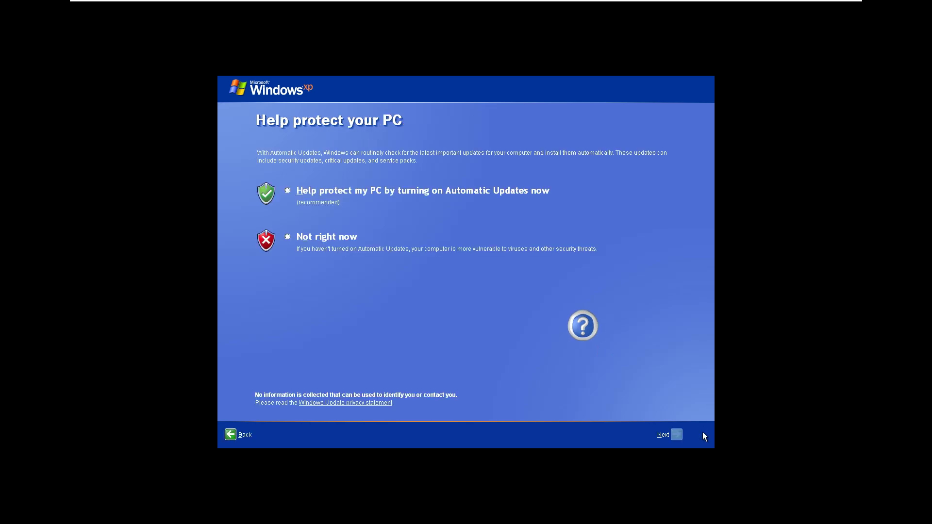
# Step: Turn on Automatic Updates and enter the owner's full name as the first user account
pyautogui.click(522, 194)
pyautogui.click(676, 435)
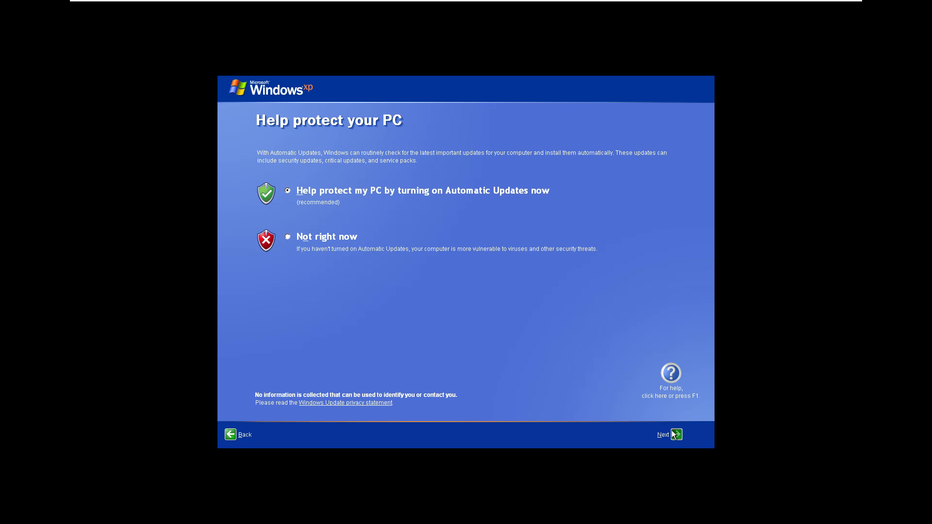
pyautogui.click(674, 434)
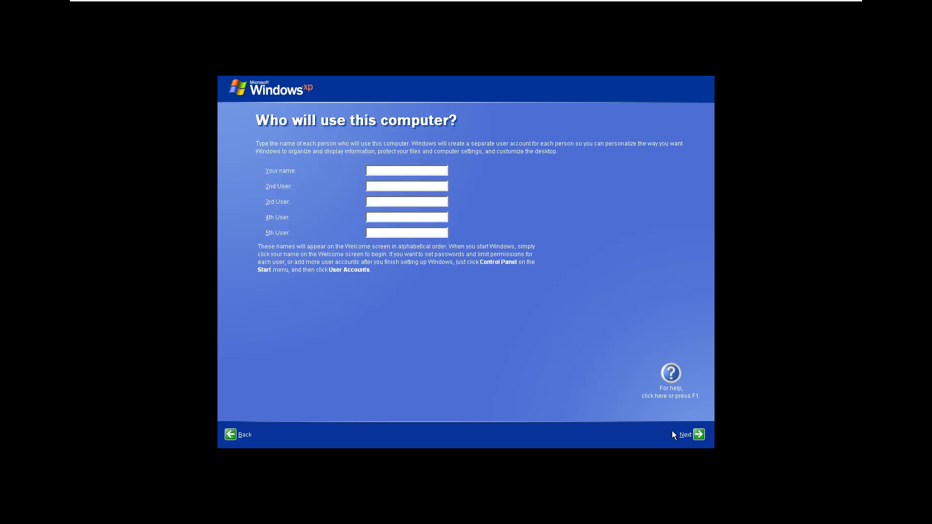
pyautogui.write('Fabrizio Carballo')
pyautogui.click(692, 434)
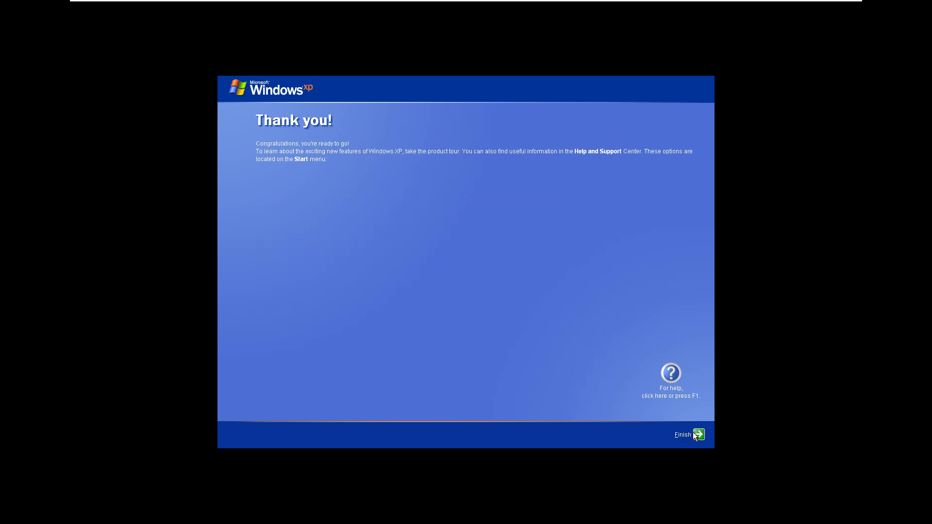
# Step: Finish the setup wizard and dismiss the Password Creation prompt
pyautogui.click(695, 433)
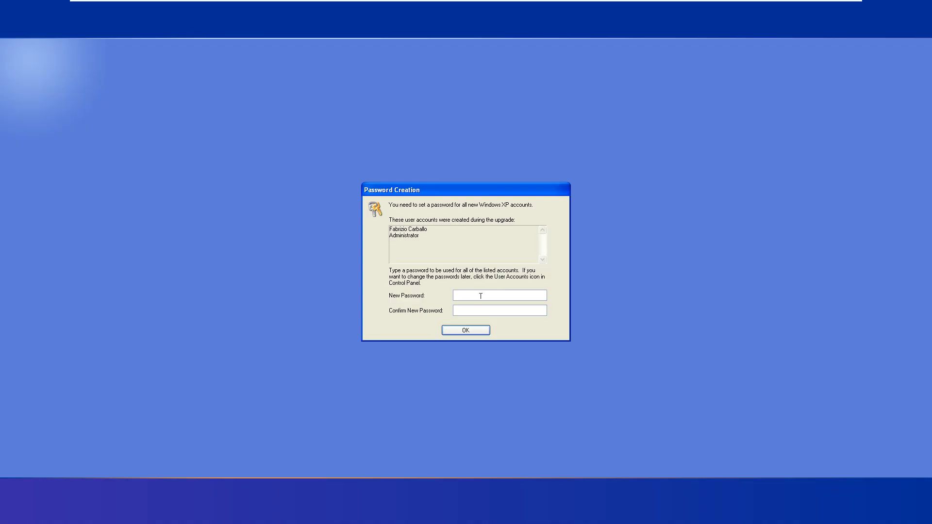
pyautogui.click(474, 329)
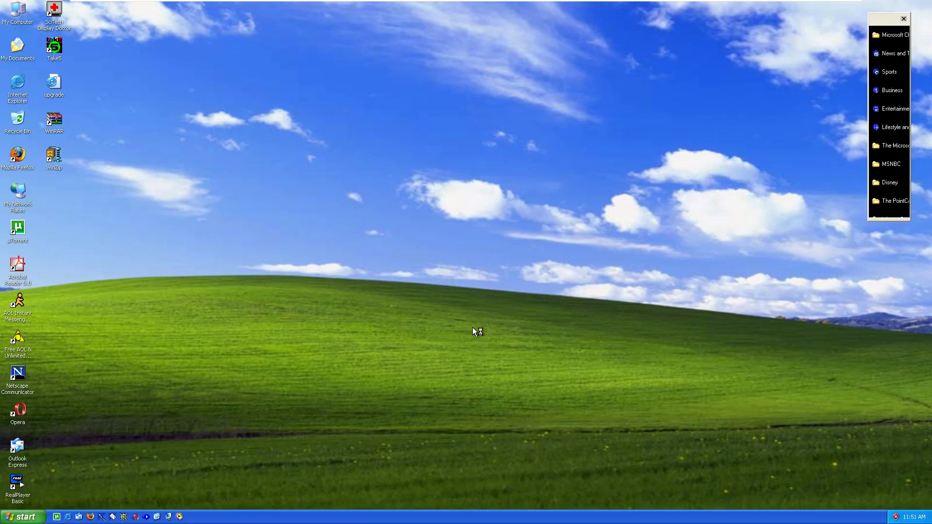
# Step: Open the Start menu with the Windows key
pyautogui.press('super')
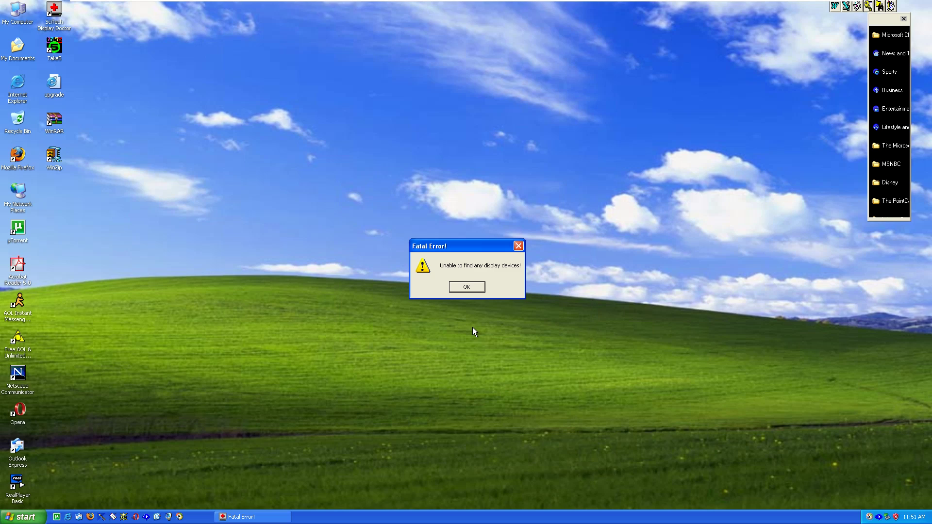
# Step: Dismiss the display-device Fatal Error and close the security and XP tour balloons
pyautogui.click(469, 292)
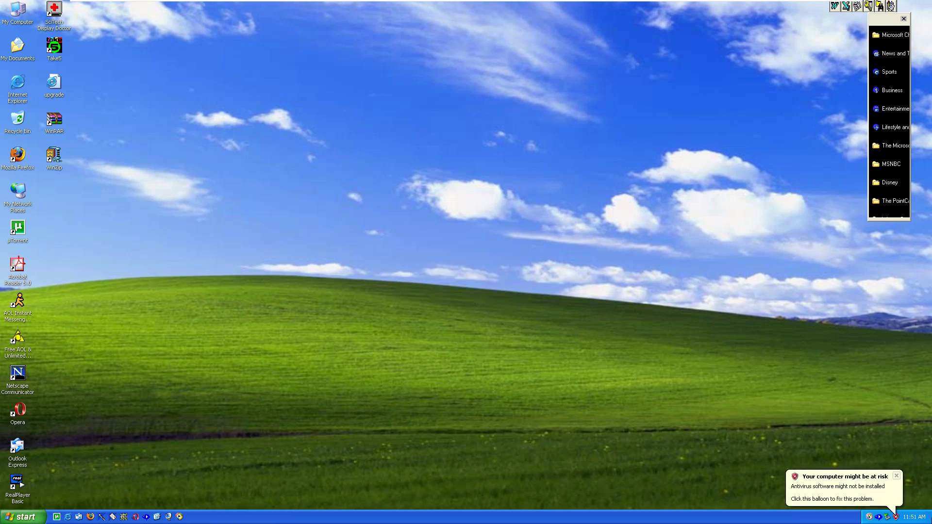
pyautogui.click(895, 476)
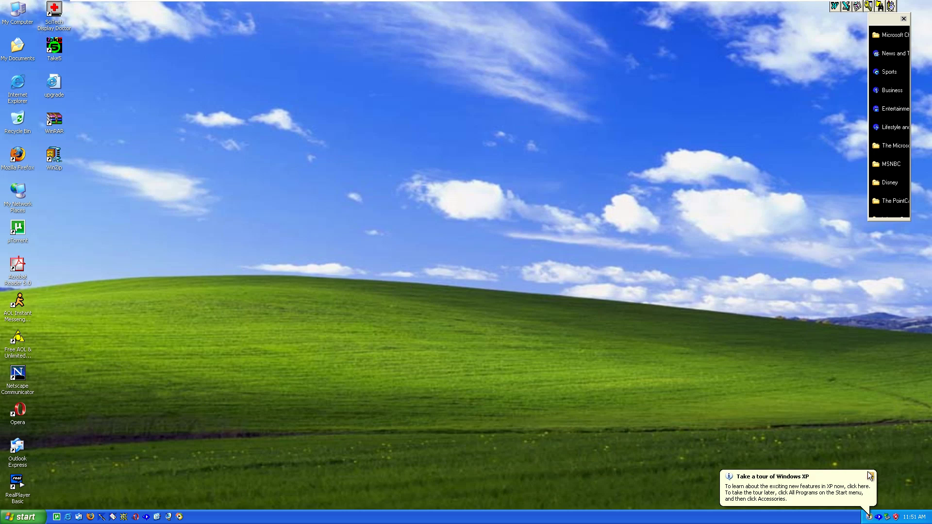
pyautogui.click(870, 477)
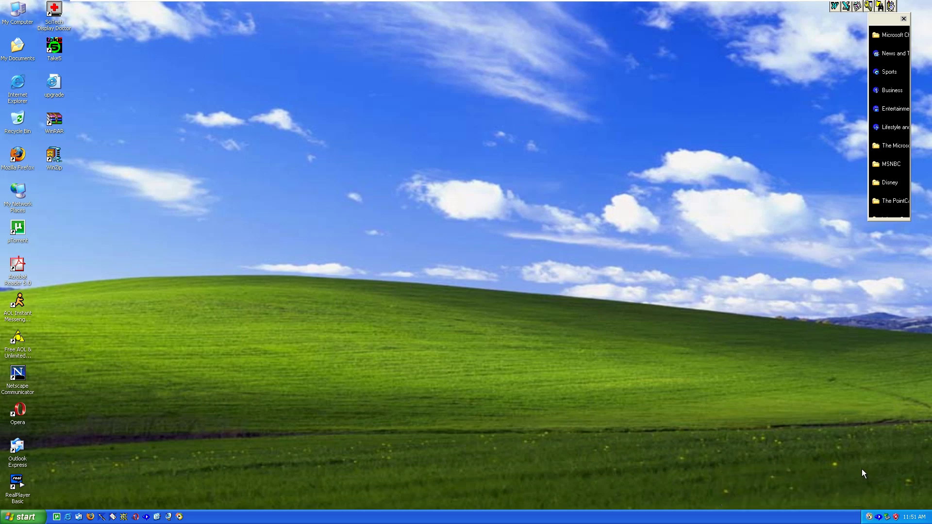
# Step: Open Display Properties from the desktop and view its 1920 by 1080, 32-bit settings
pyautogui.rightClick(555, 319)
pyautogui.click(579, 376)
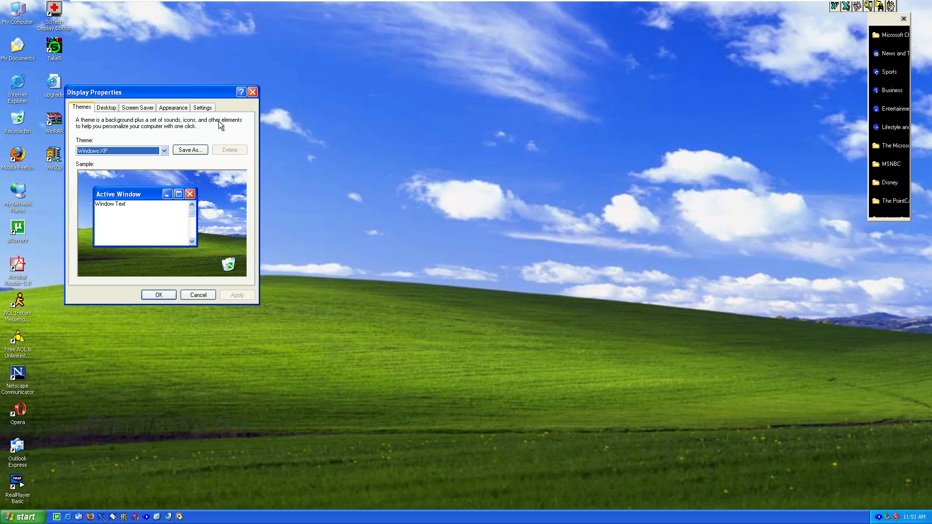
pyautogui.click(202, 107)
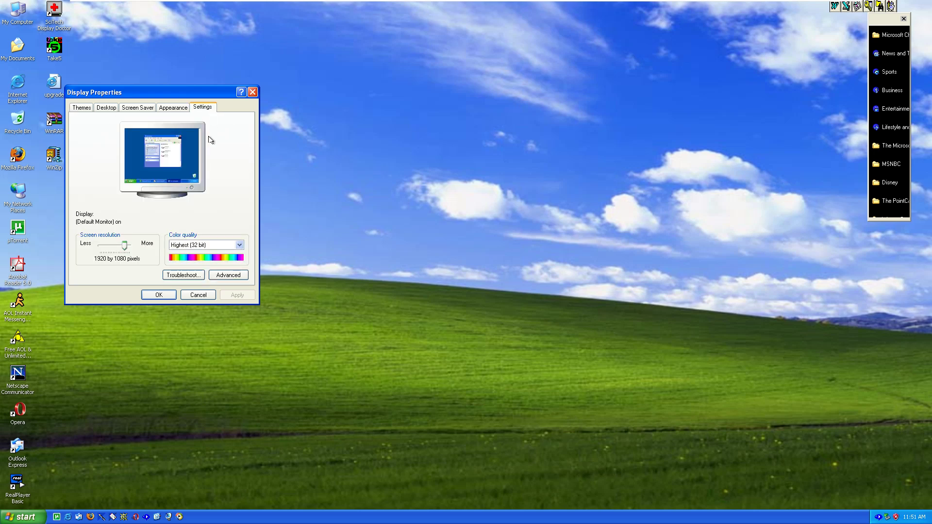
pyautogui.click(218, 275)
# Step: Change the screen-font smoothing from Standard to ClearType under Appearance Effects and apply it
pyautogui.click(178, 108)
pyautogui.click(229, 260)
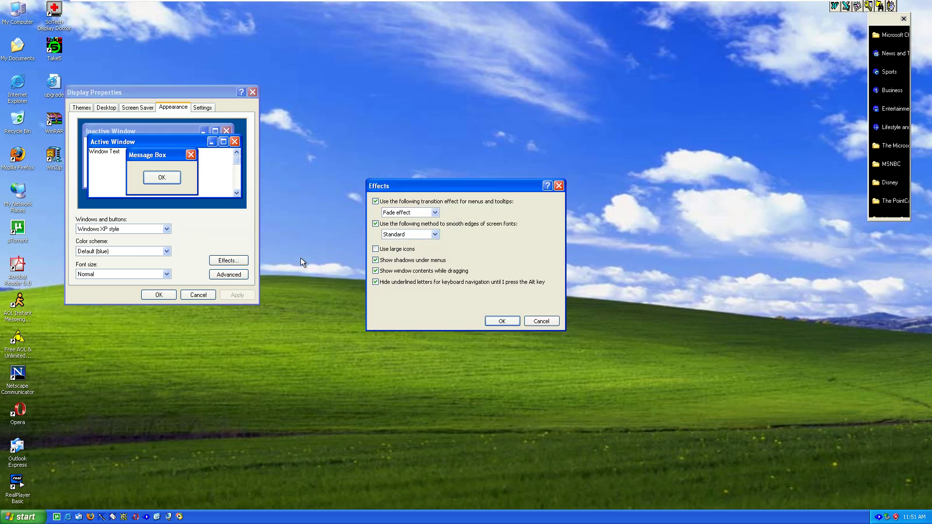
pyautogui.click(408, 235)
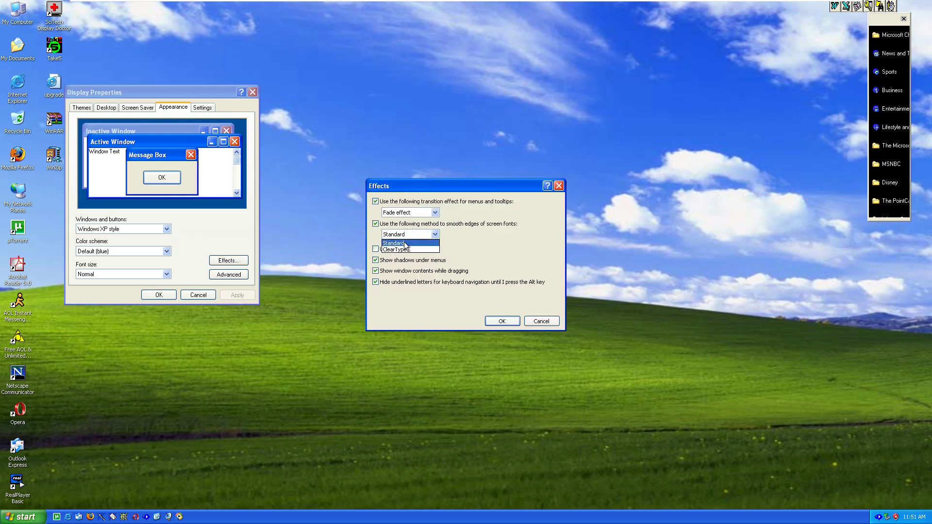
pyautogui.click(406, 250)
pyautogui.click(514, 322)
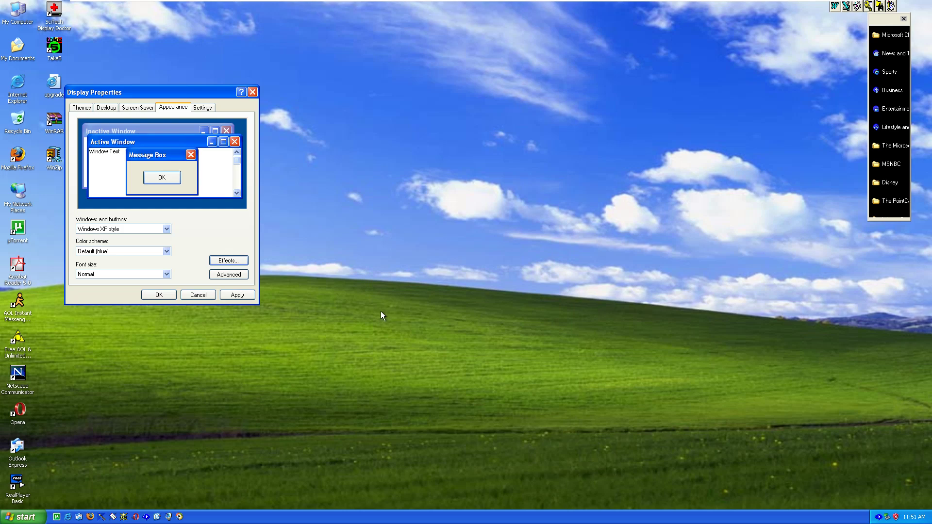
pyautogui.click(232, 299)
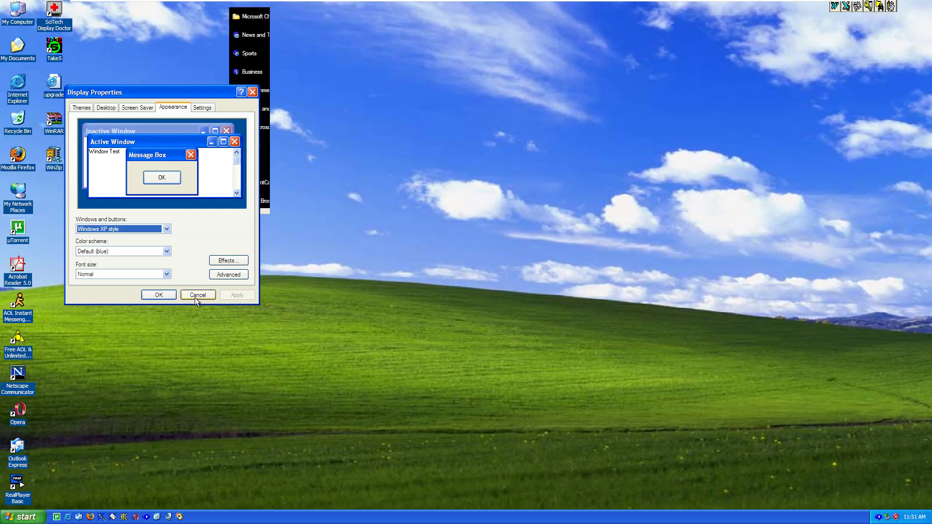
pyautogui.click(158, 295)
# Step: Drag the black side toolbar from the left side to the desktop's right edge
pyautogui.moveTo(247, 8); pyautogui.dragTo(866, 44)
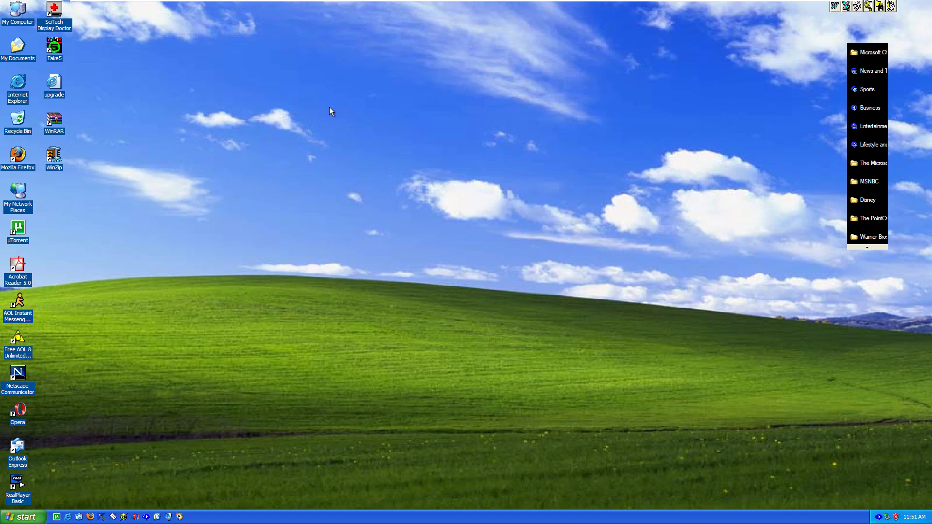
# Step: Check My Computer's System Properties shows XP Professional Version 2002 Service Pack 3, then close it
pyautogui.rightClick(9, 18)
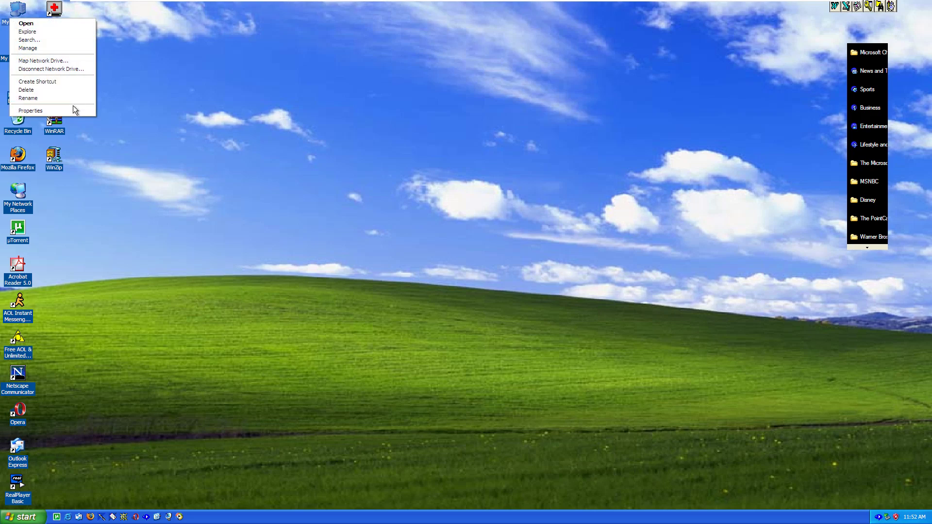
pyautogui.click(72, 109)
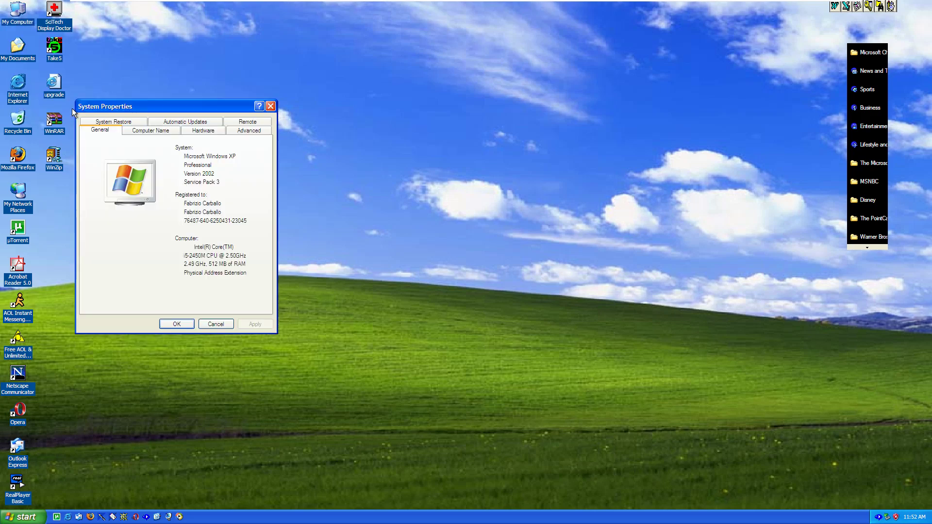
pyautogui.click(176, 324)
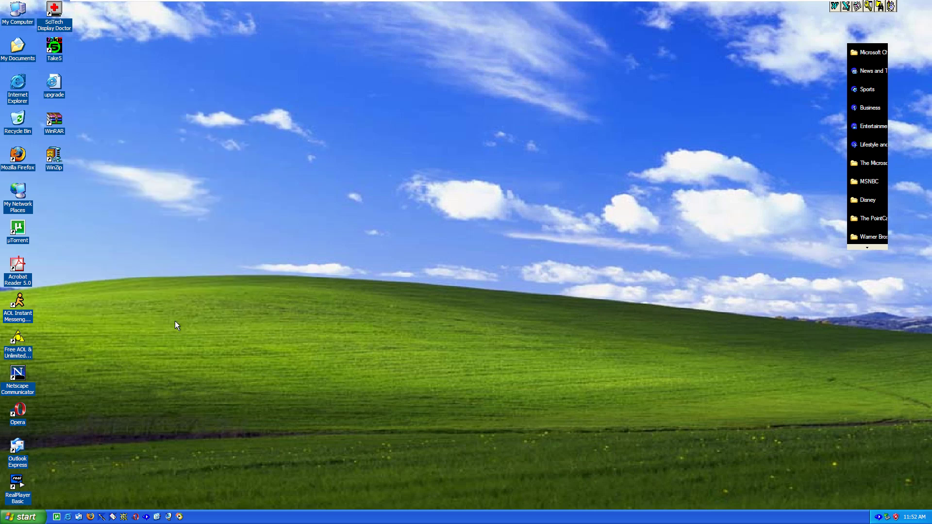
pyautogui.hotkey('ctrl', 'alt')
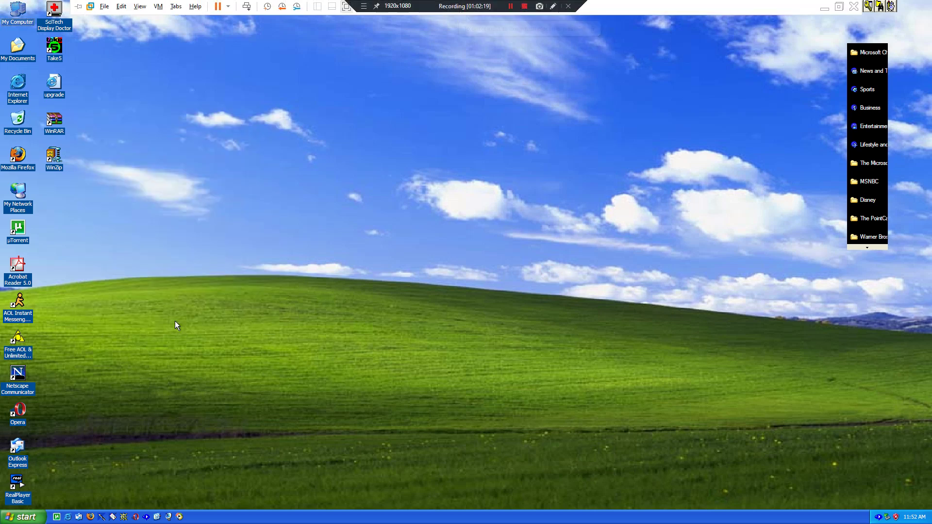